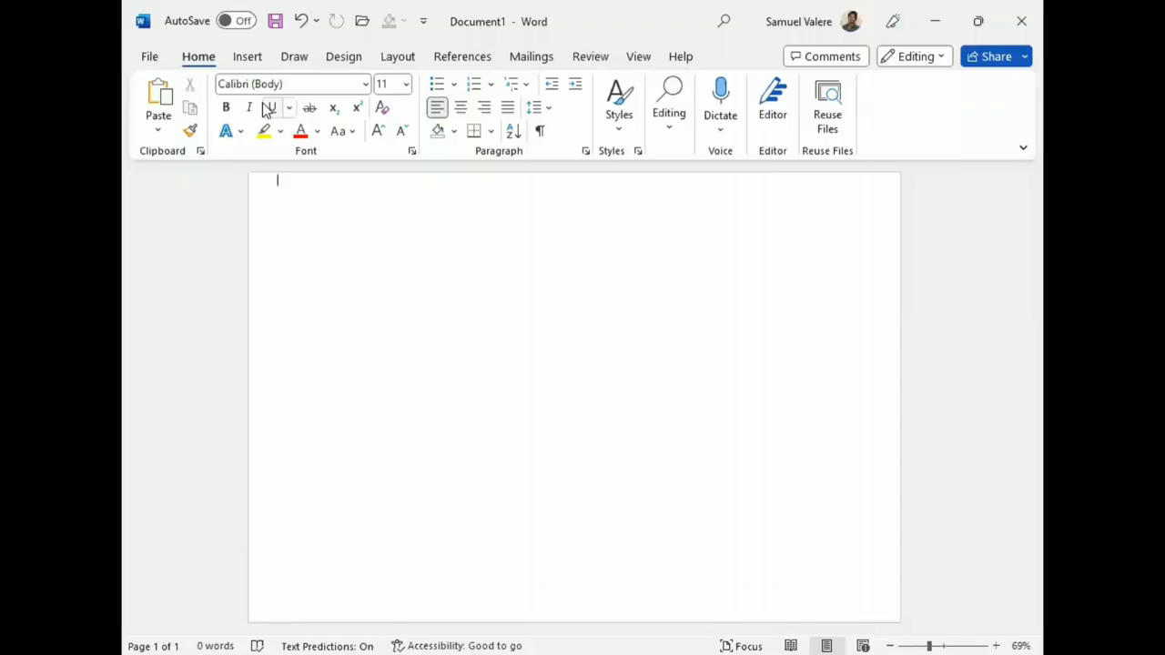
Draw an isosceles triangle and rotate it 90° so it points right
left_click(247, 57)
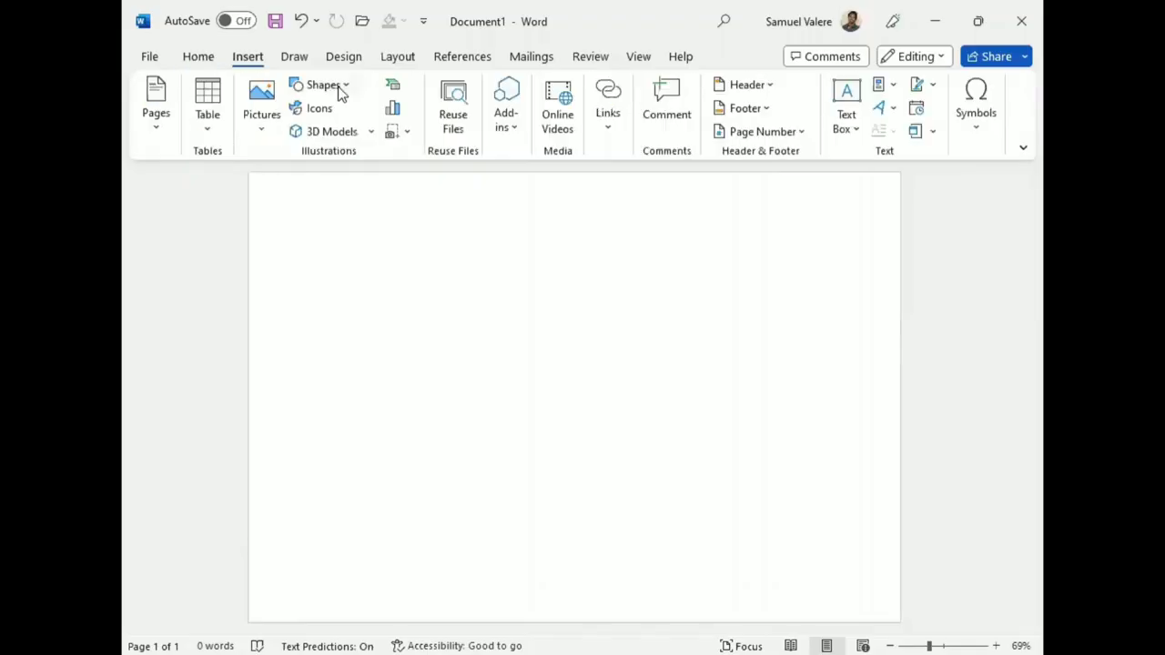
left_click(333, 89)
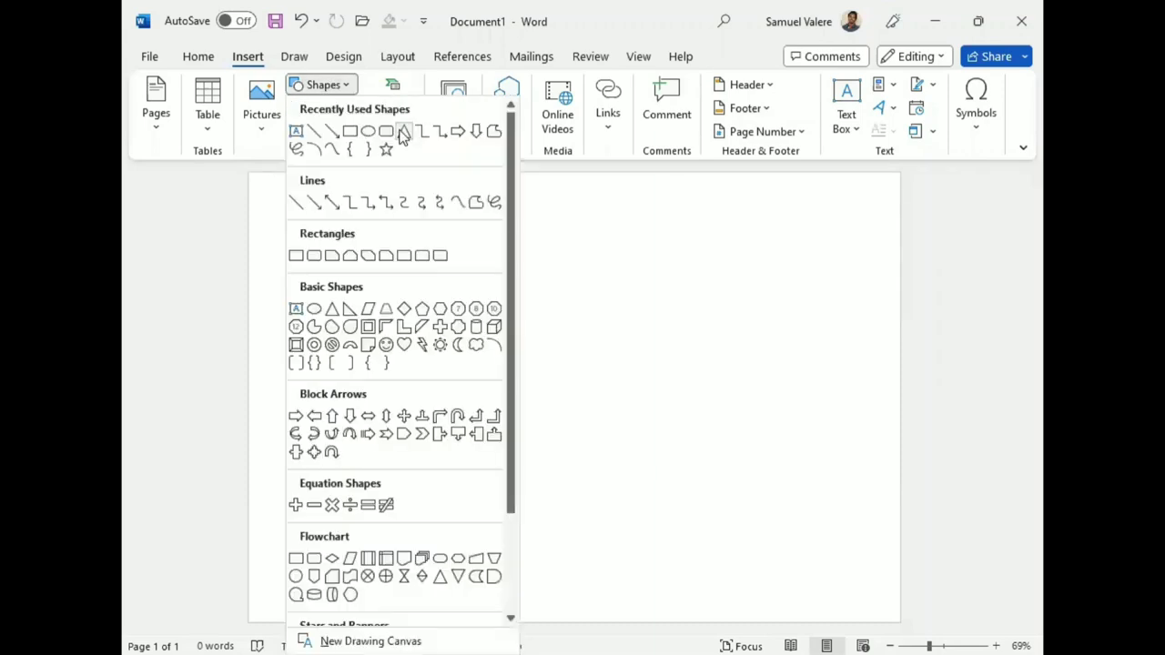
left_click_drag(278, 306, 349, 366)
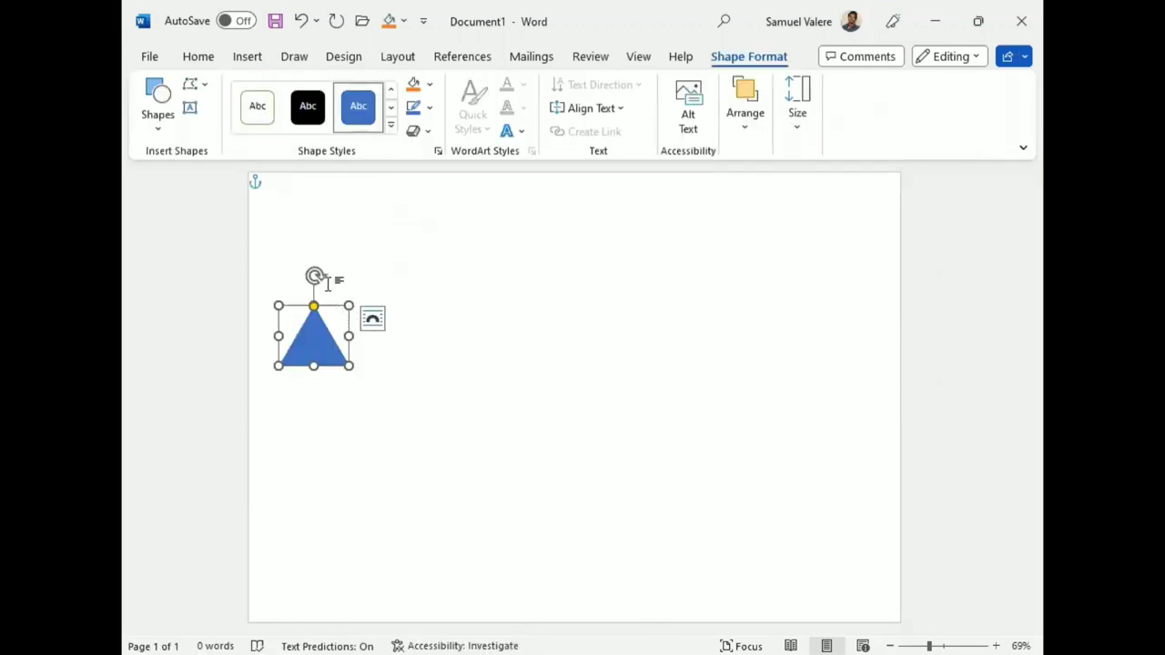
mouse_move(318, 278)
left_mouse_down()
mouse_move(374, 337)
mouse_move(436, 593)
left_mouse_up()
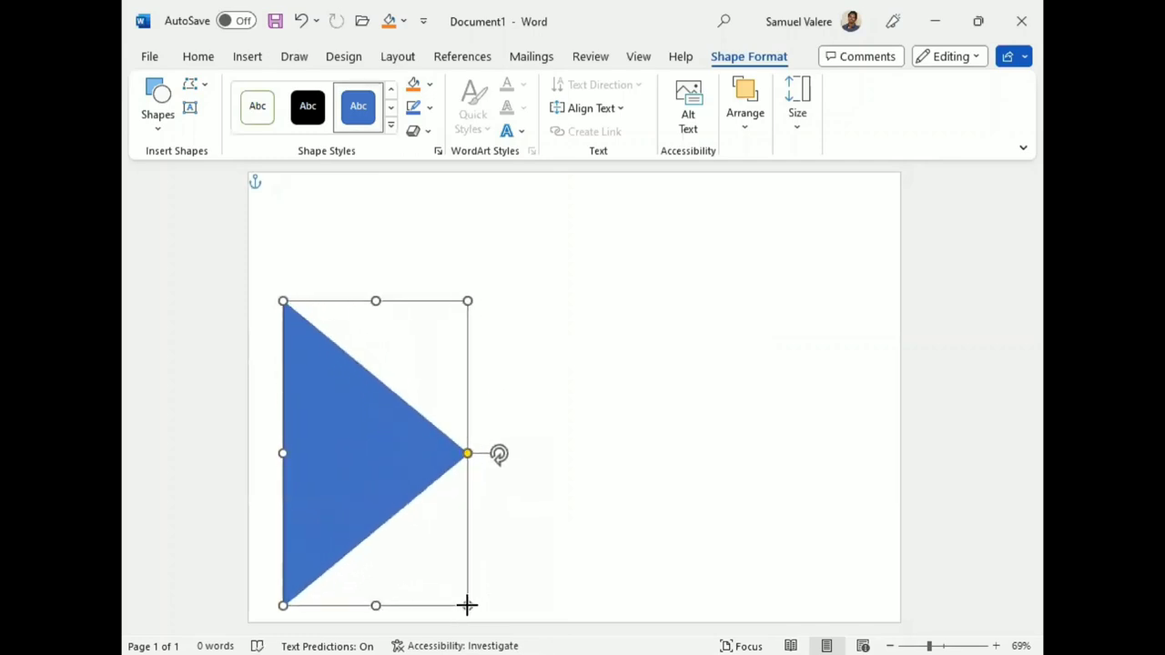
left_click_drag(436, 594, 467, 605)
Enlarge the triangle and fit it flush against the page's left and top edges
left_click_drag(368, 473, 337, 356)
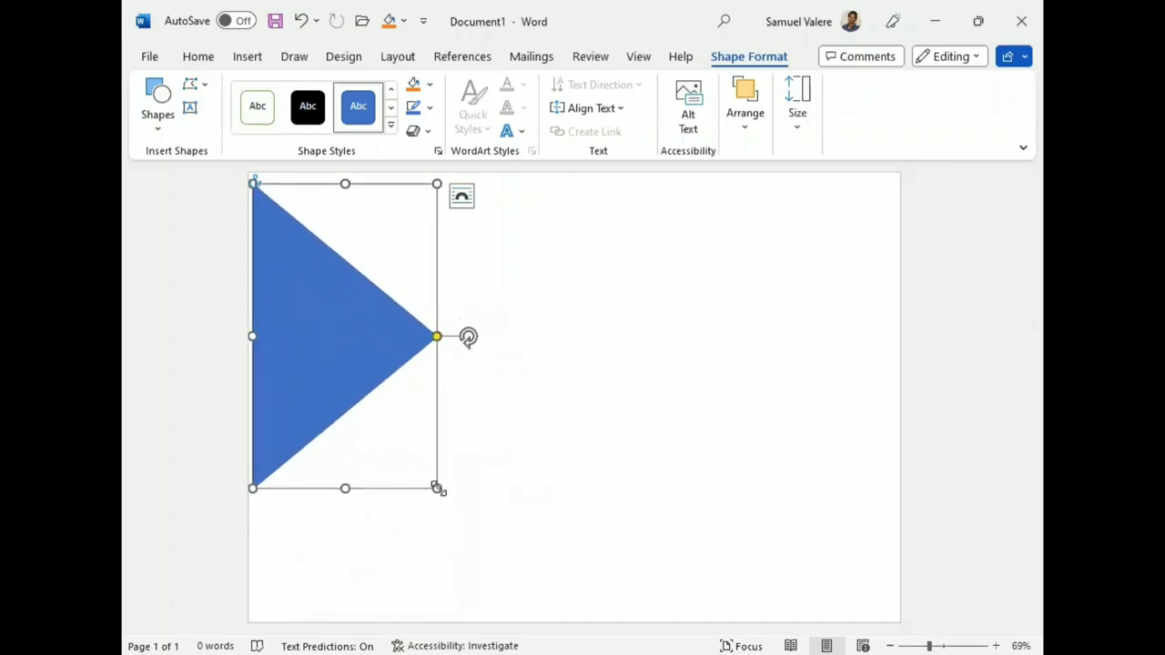
mouse_move(437, 488)
left_mouse_down()
mouse_move(514, 541)
mouse_move(505, 579)
mouse_move(520, 591)
mouse_move(347, 335)
mouse_move(352, 376)
left_mouse_up()
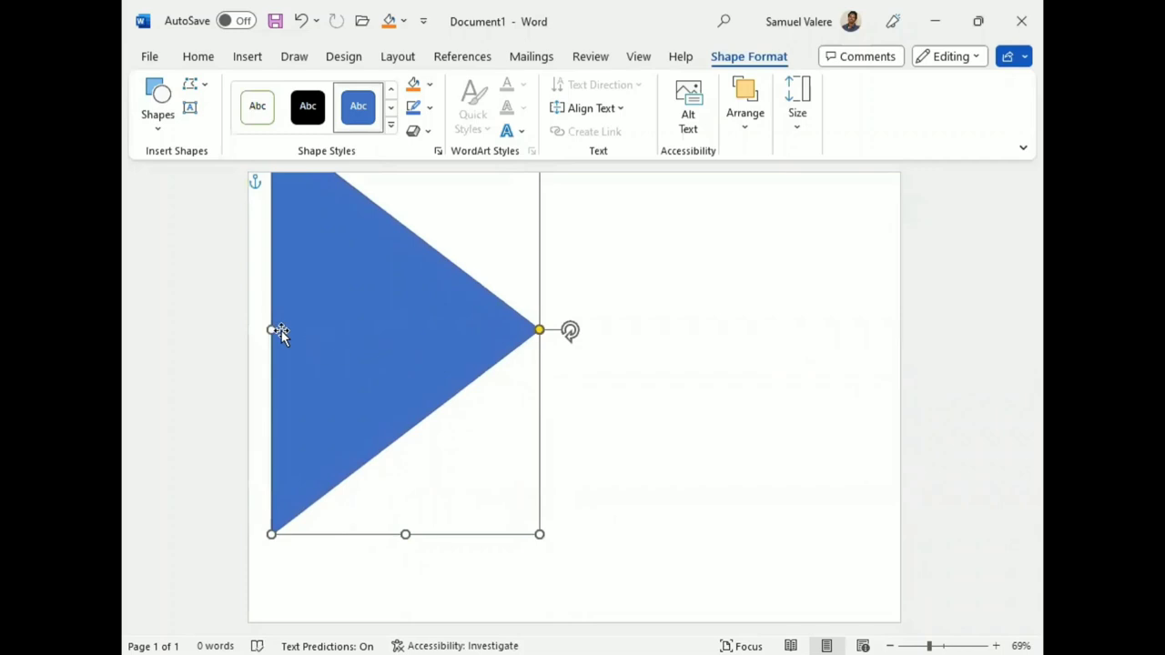
left_click_drag(277, 331, 242, 322)
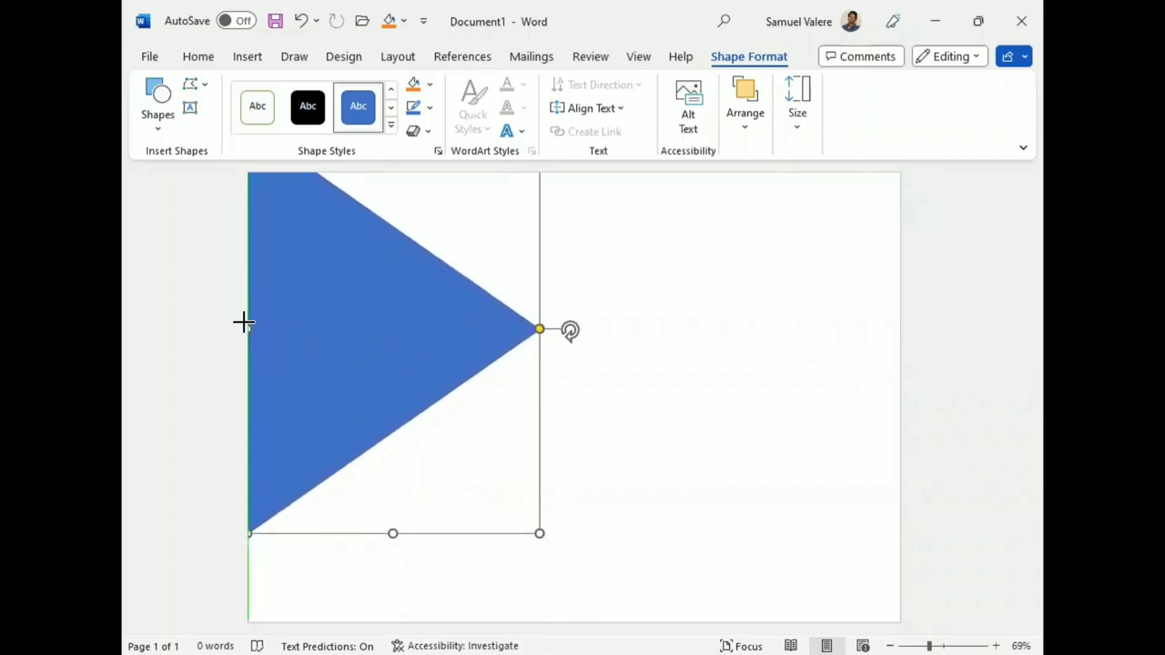
left_click(389, 456)
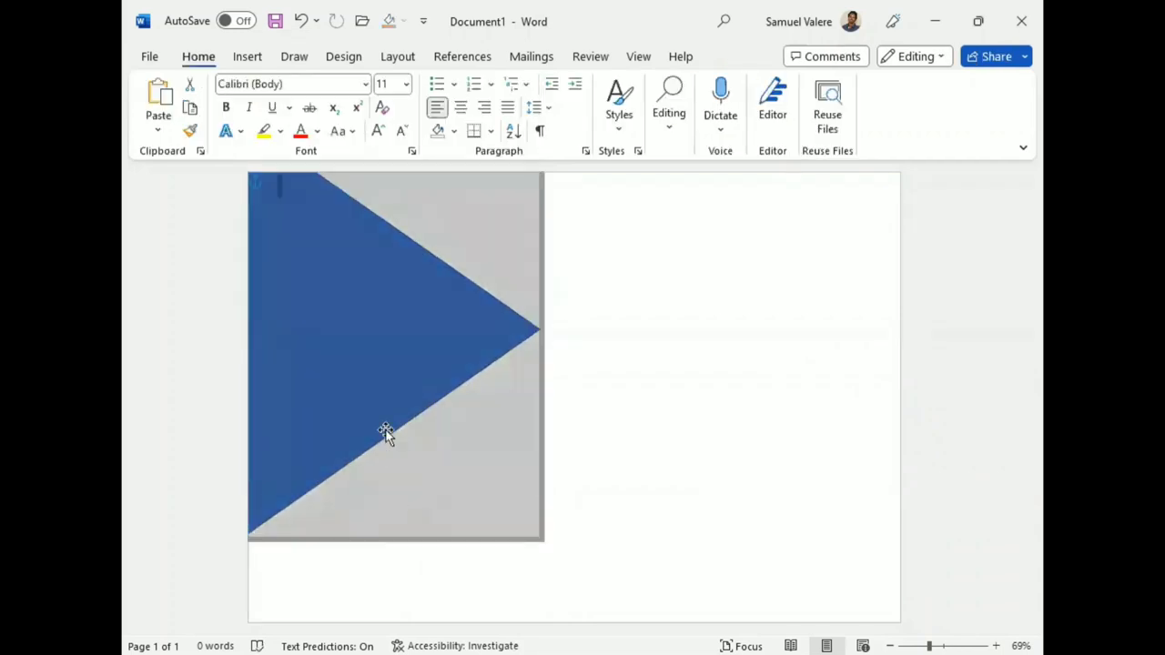
left_click(392, 531)
left_click_drag(393, 534, 394, 559)
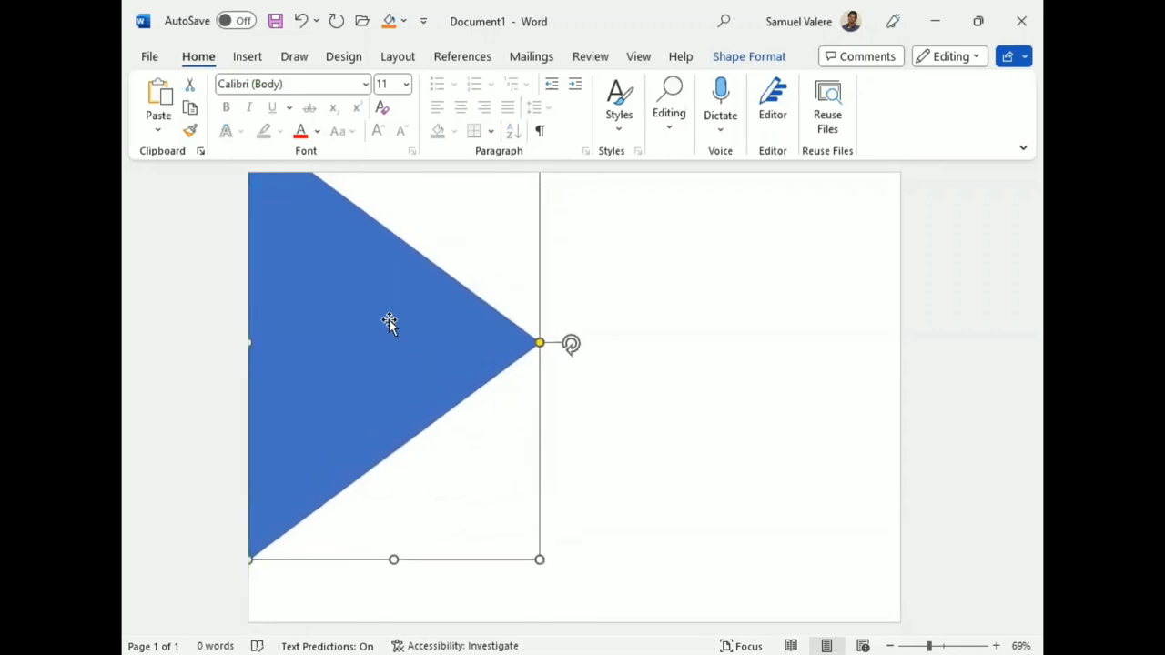
left_click_drag(388, 323, 377, 300)
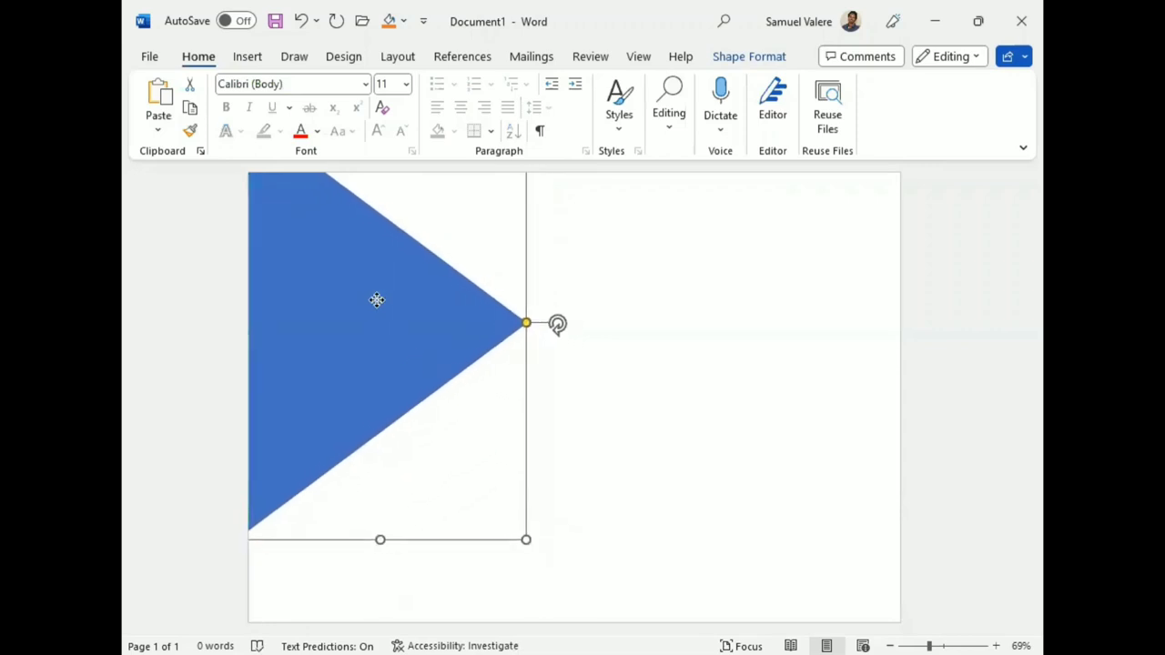
Remove the triangle's outline
left_click(770, 58)
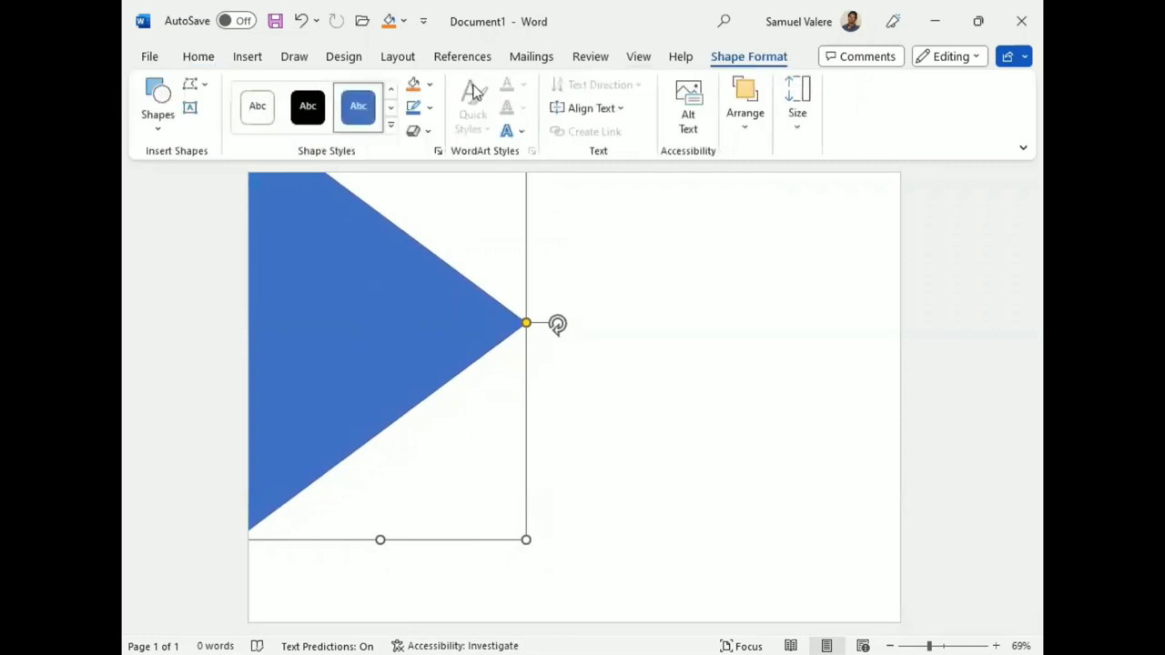
left_click(430, 108)
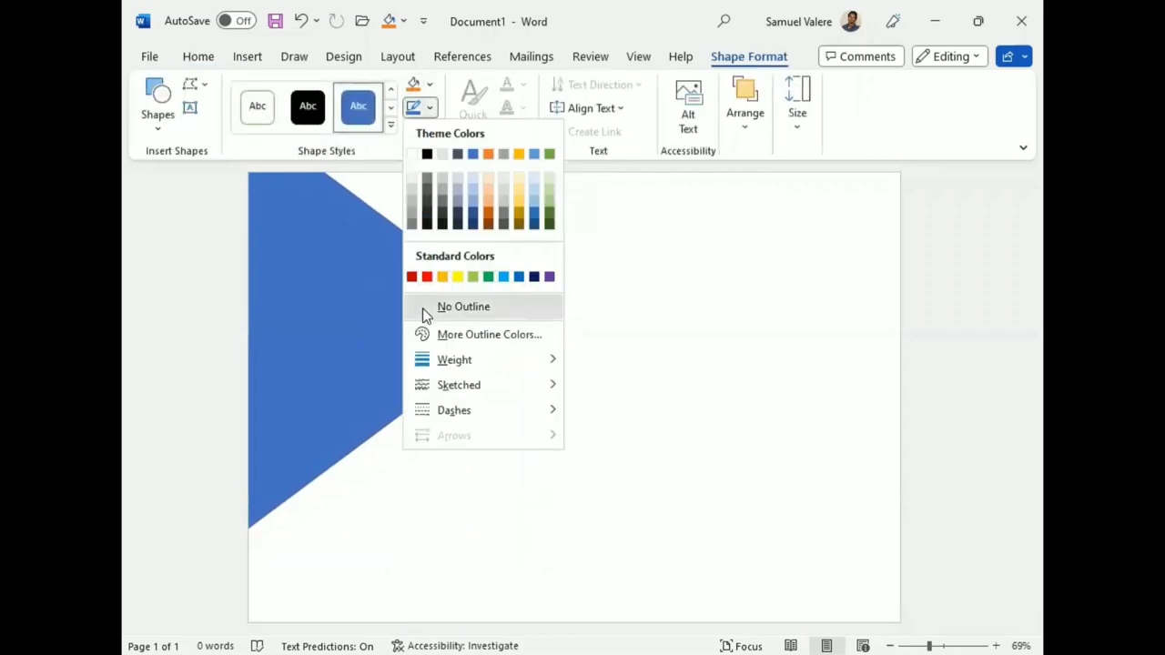
left_click(428, 310)
Fill the triangle with the dark From Bottom Left Corner gradient and show its gradient settings
left_click(431, 86)
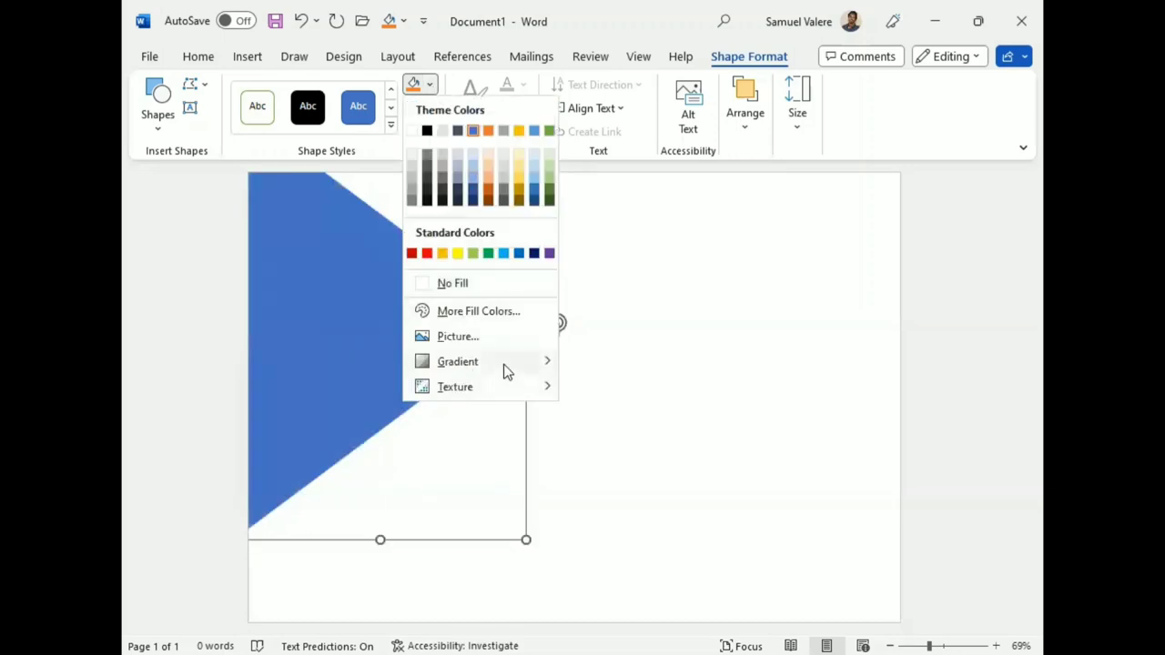
mouse_move(464, 362)
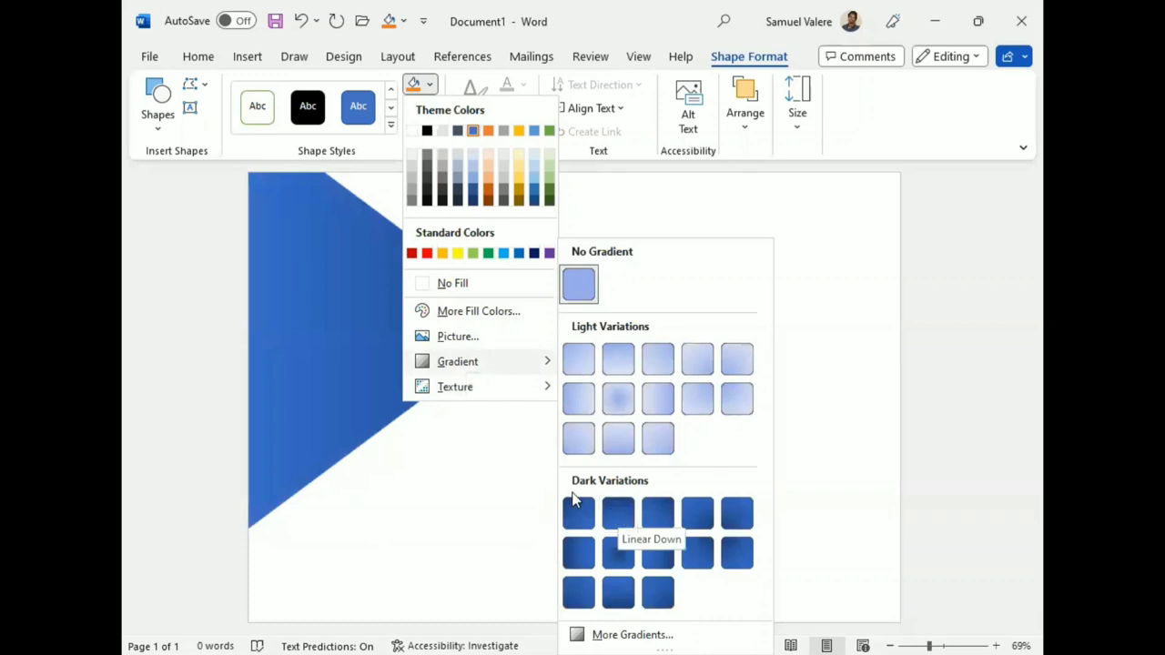
left_click(726, 510)
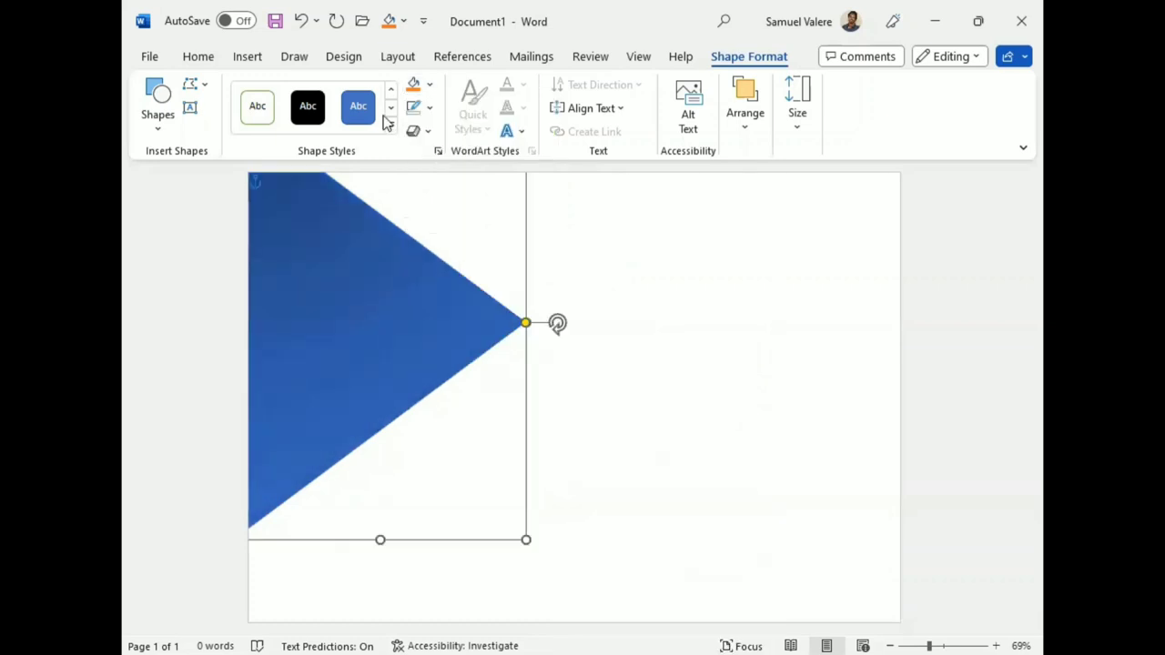
left_click(430, 88)
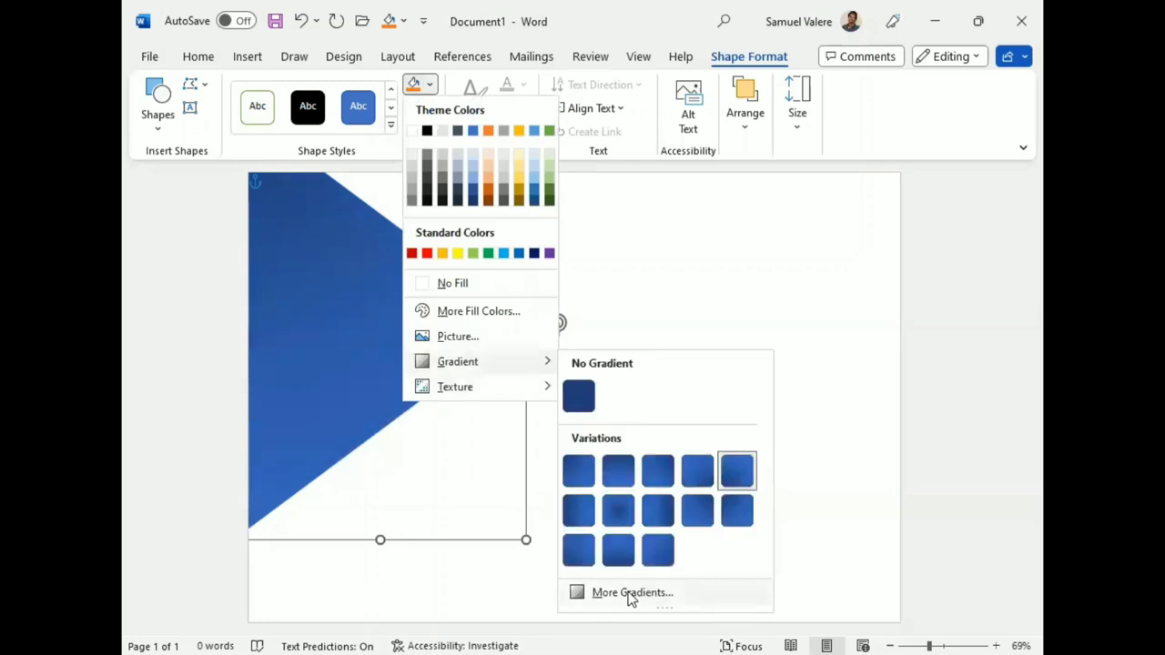
left_click(629, 594)
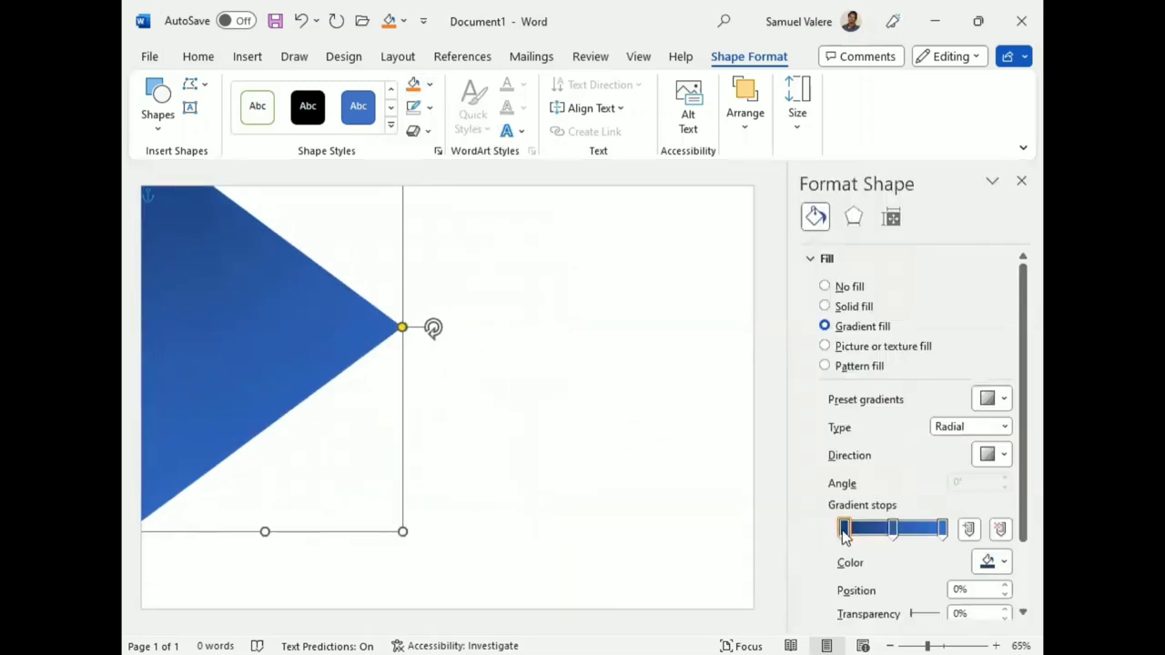
Set the first gradient stop to a custom dark navy-purple
left_click(844, 533)
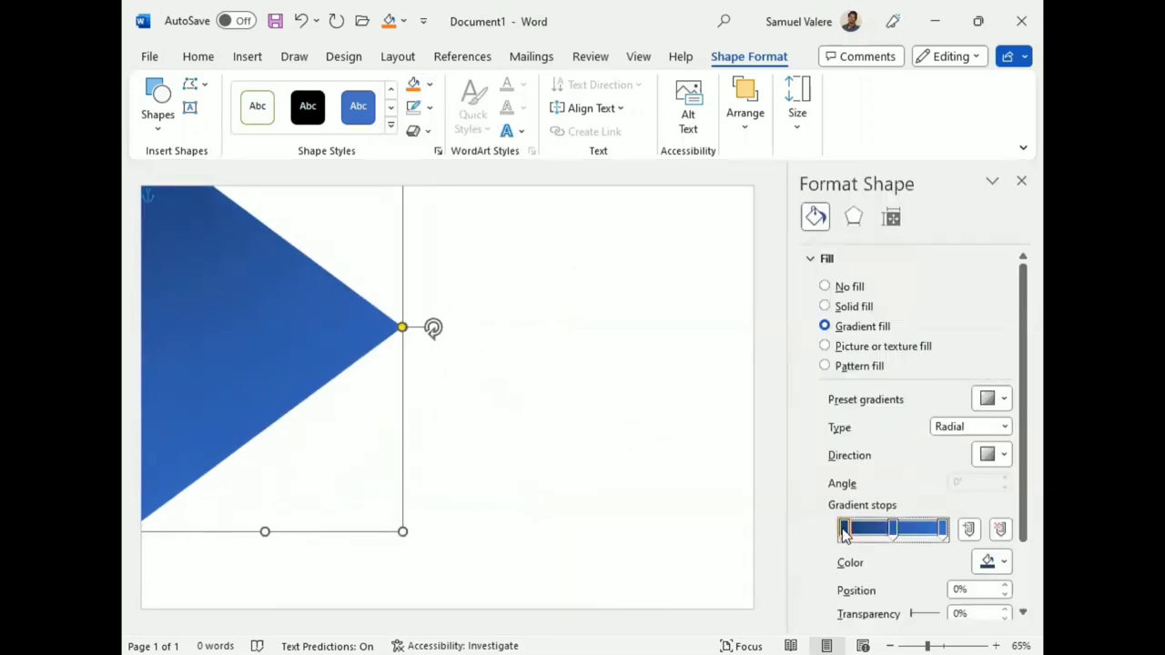
left_click(992, 562)
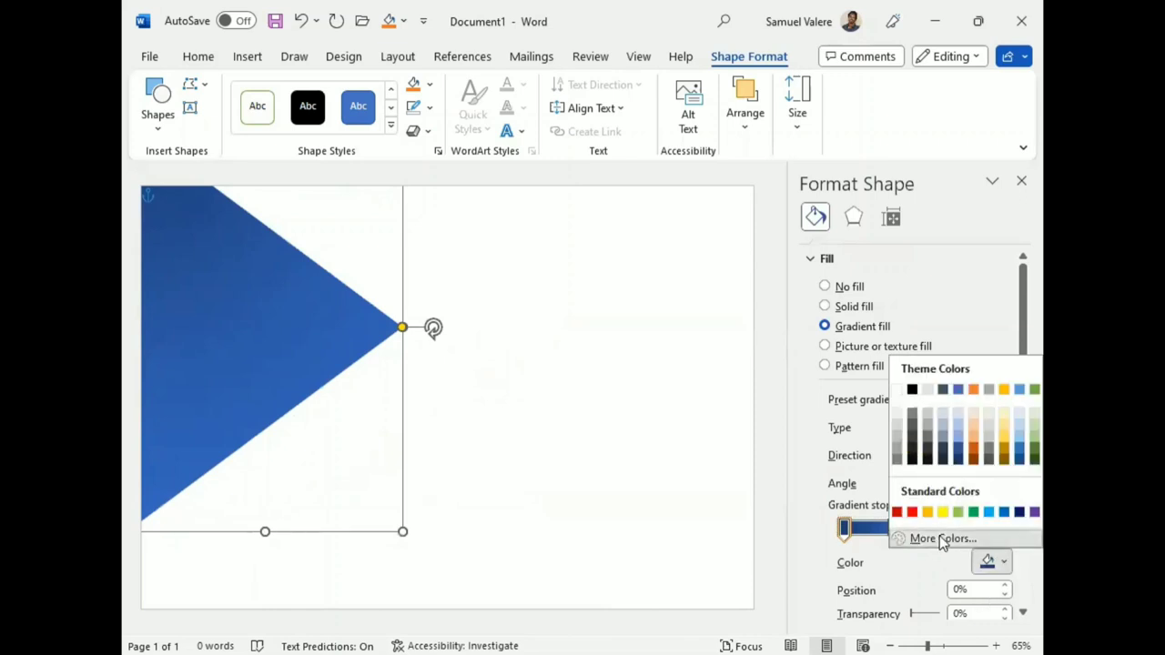
left_click(939, 537)
left_click_drag(442, 257, 461, 241)
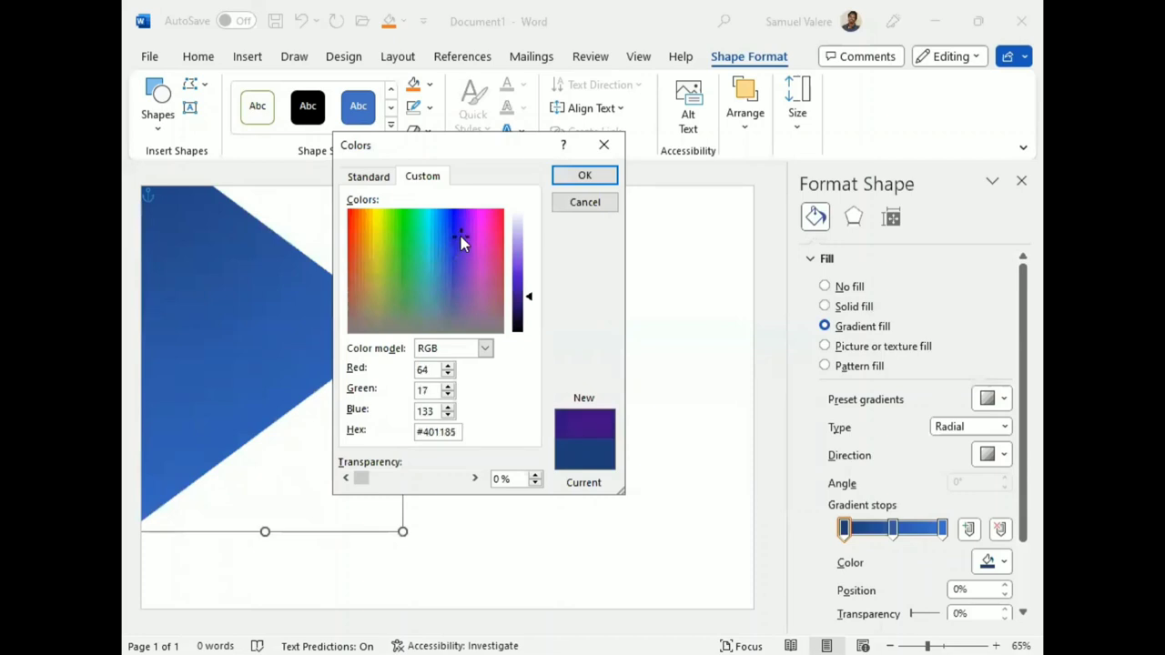
left_click_drag(528, 296, 531, 312)
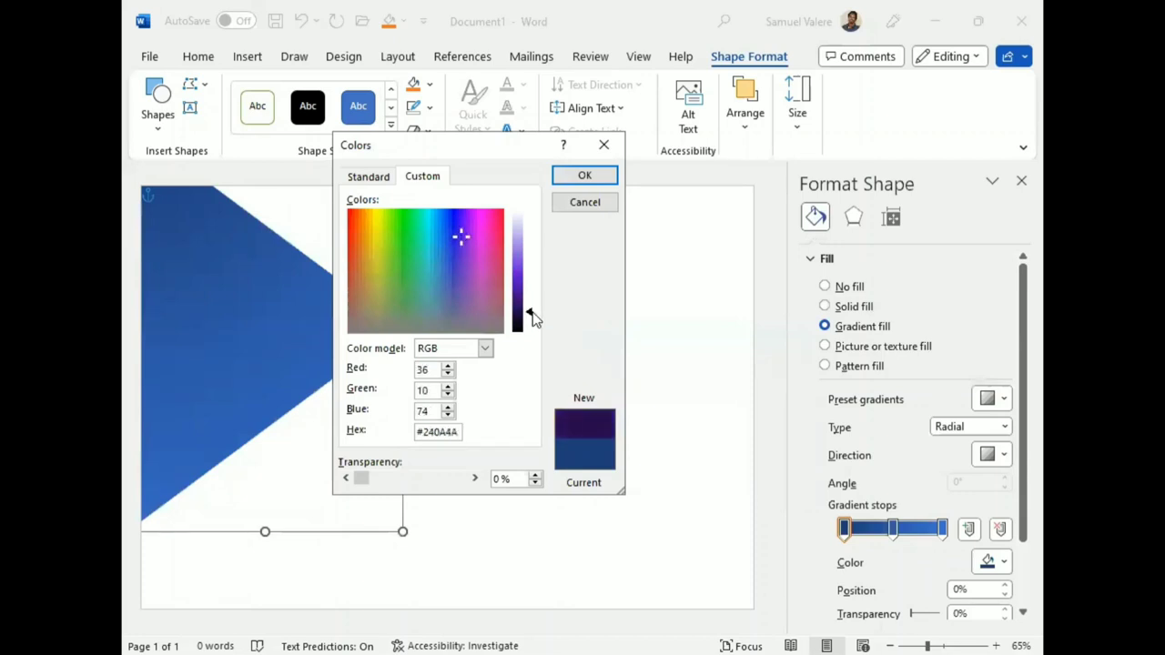
left_click(585, 175)
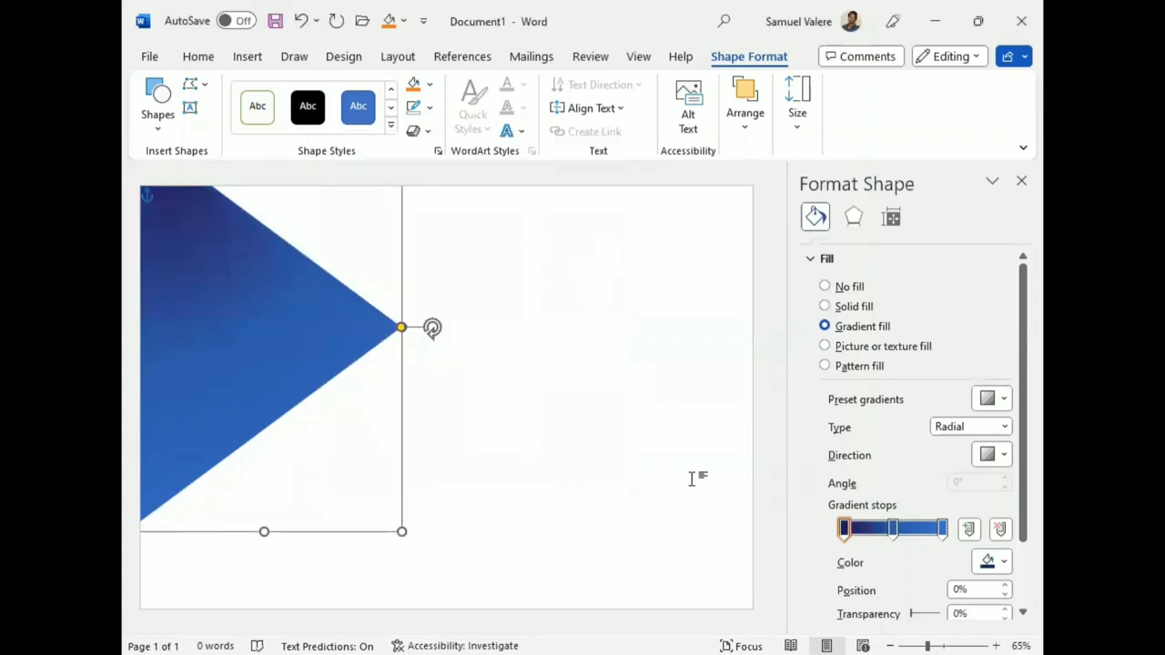
Delete the middle gradient stop so only the end stops remain
left_click(895, 529)
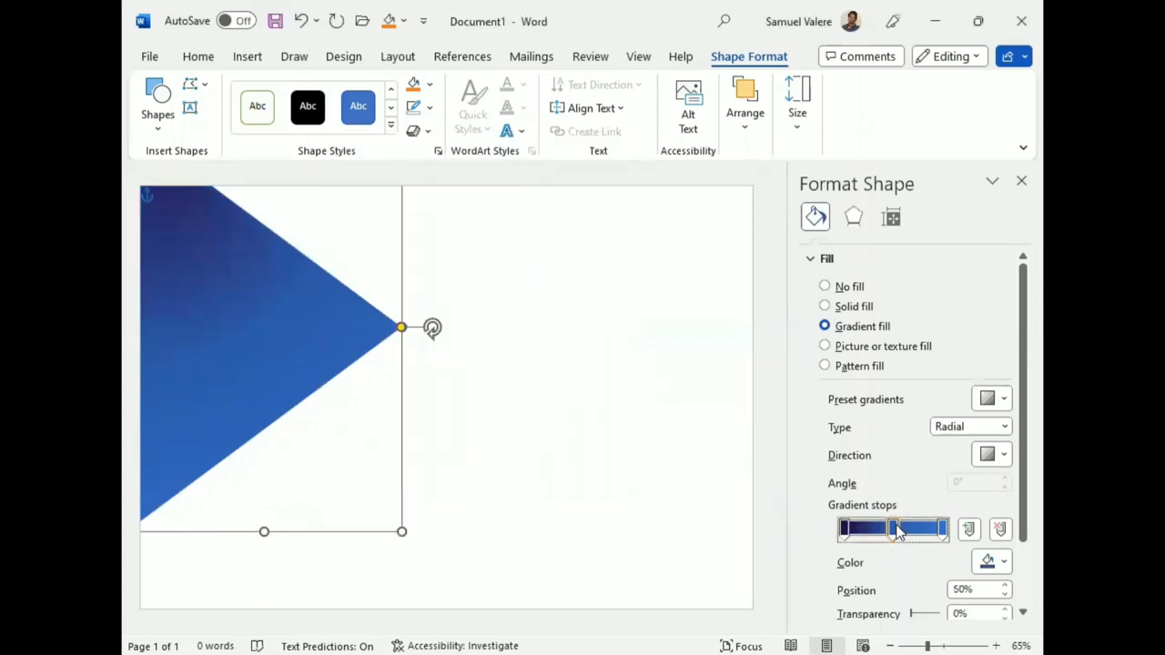
left_click(1000, 529)
left_click(944, 530)
left_click(1001, 564)
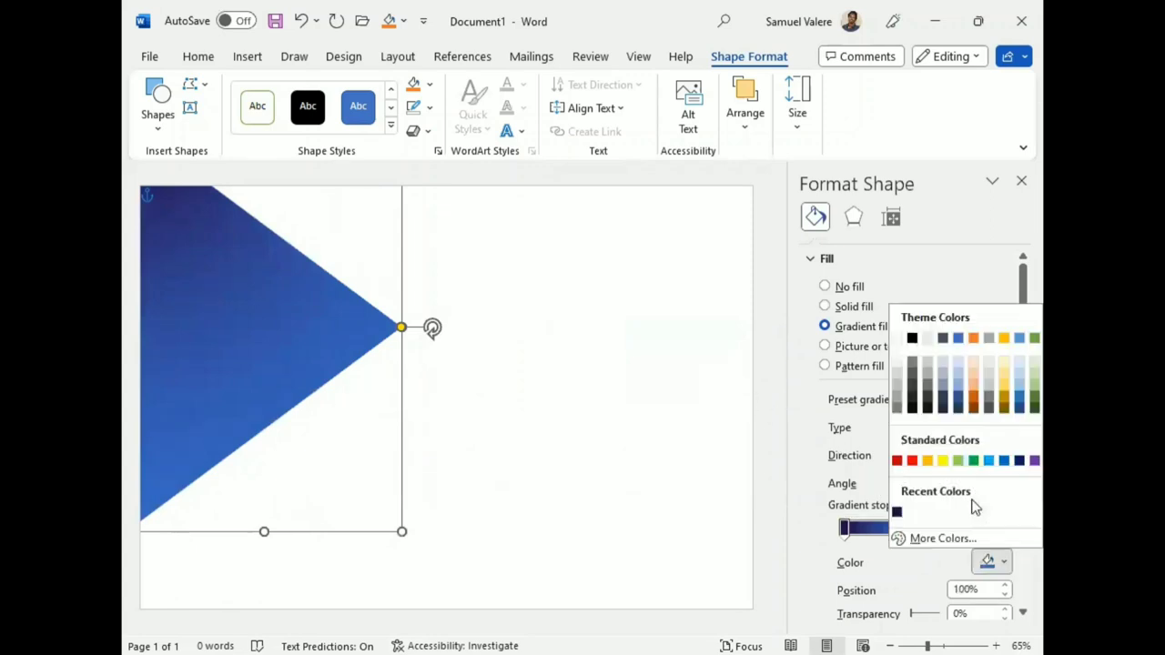
left_click(942, 539)
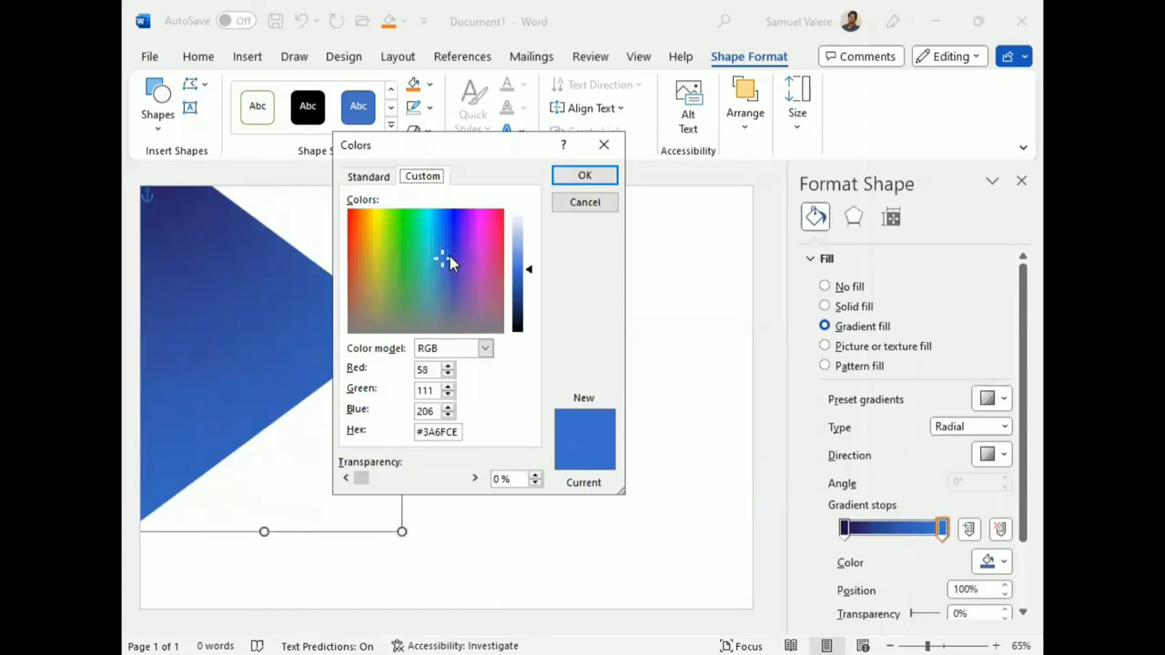
left_click(588, 209)
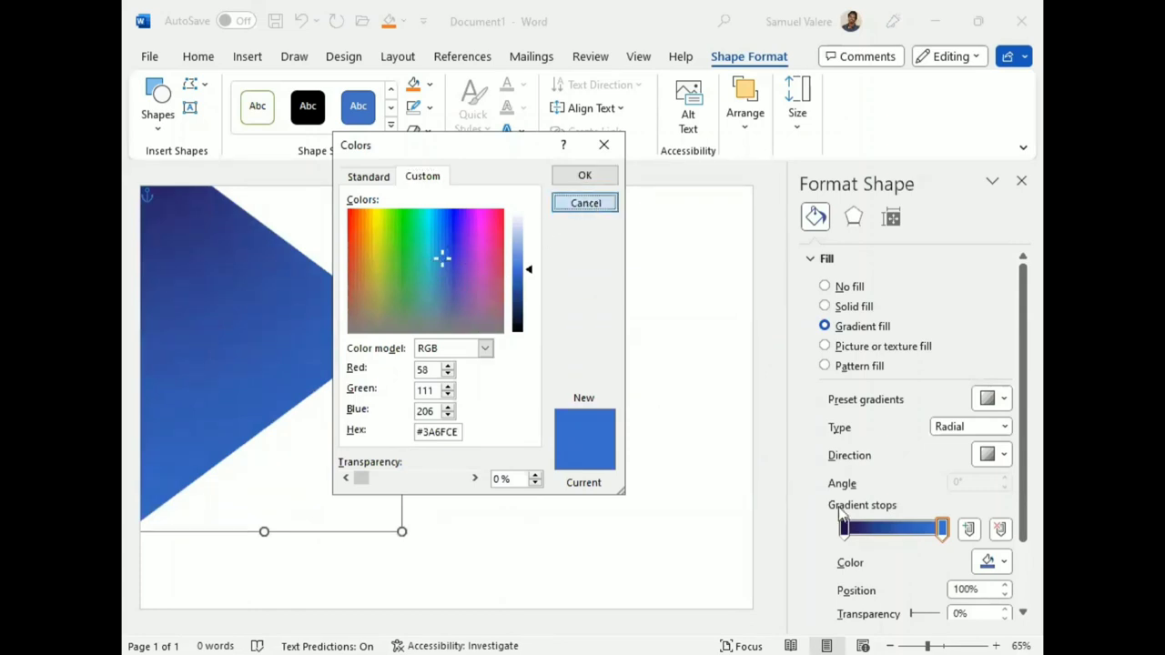
Colour the last gradient stop a brighter custom purple
left_click(846, 536)
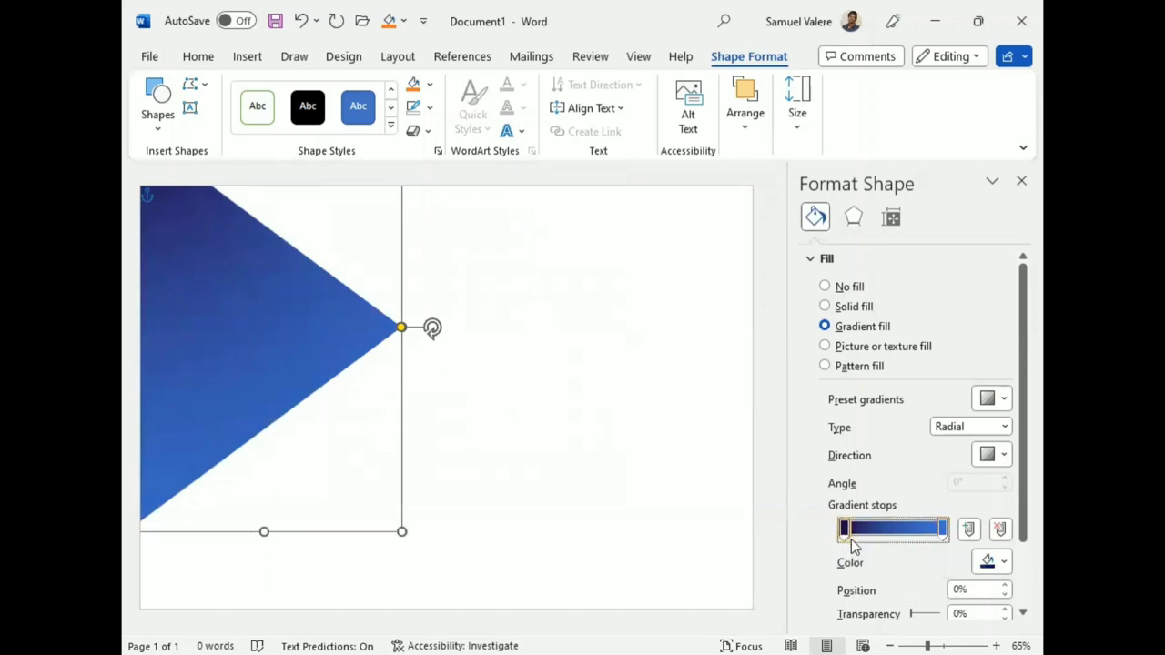
left_click(943, 530)
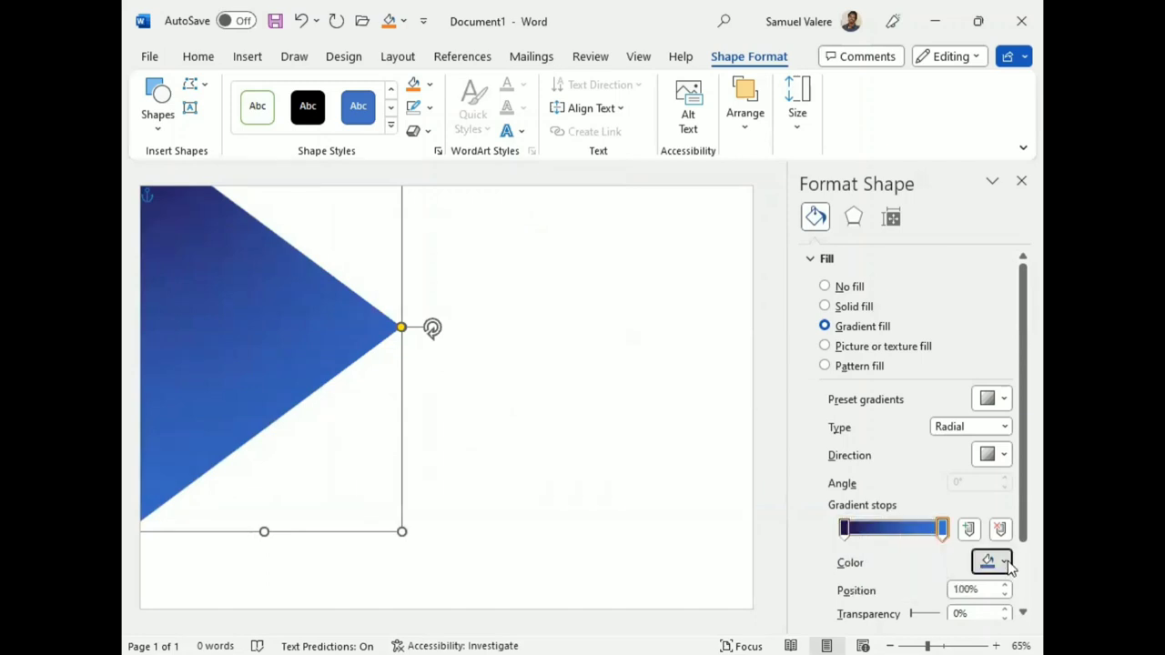
left_click(899, 512)
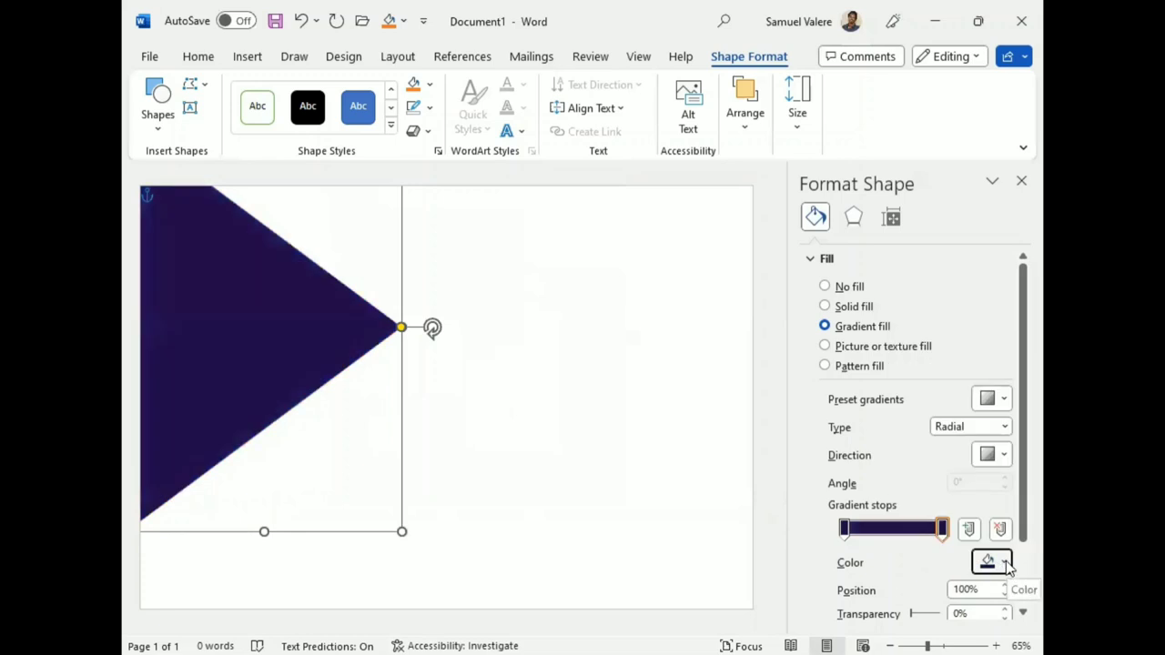
left_click(1006, 564)
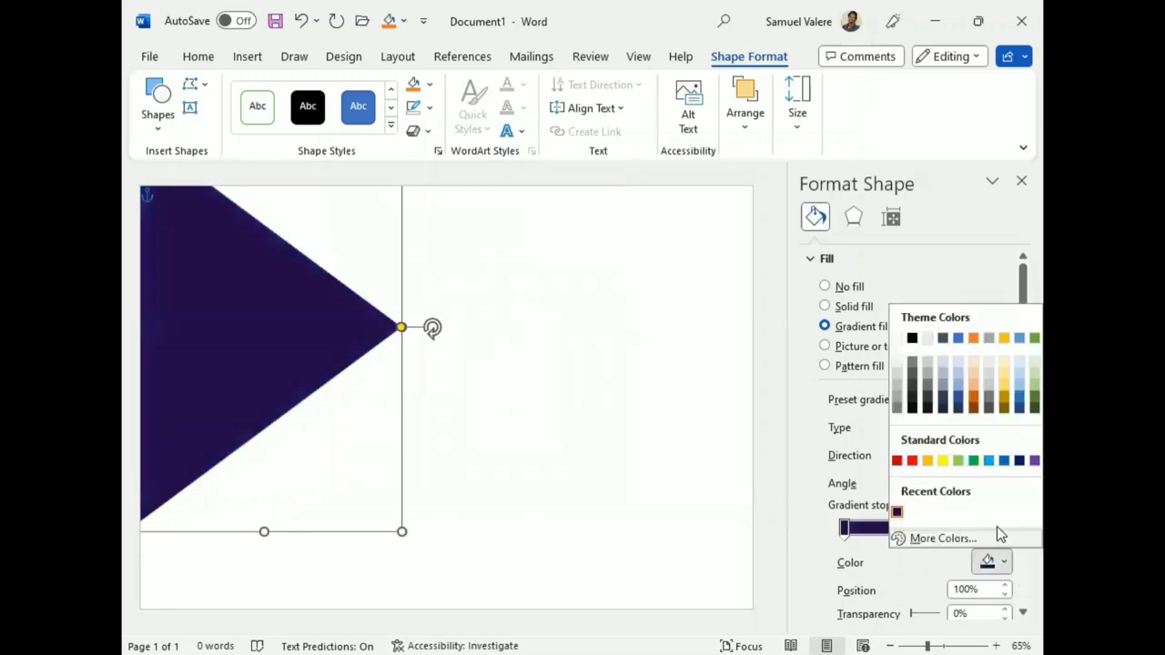
left_click(943, 538)
left_click_drag(530, 315, 530, 294)
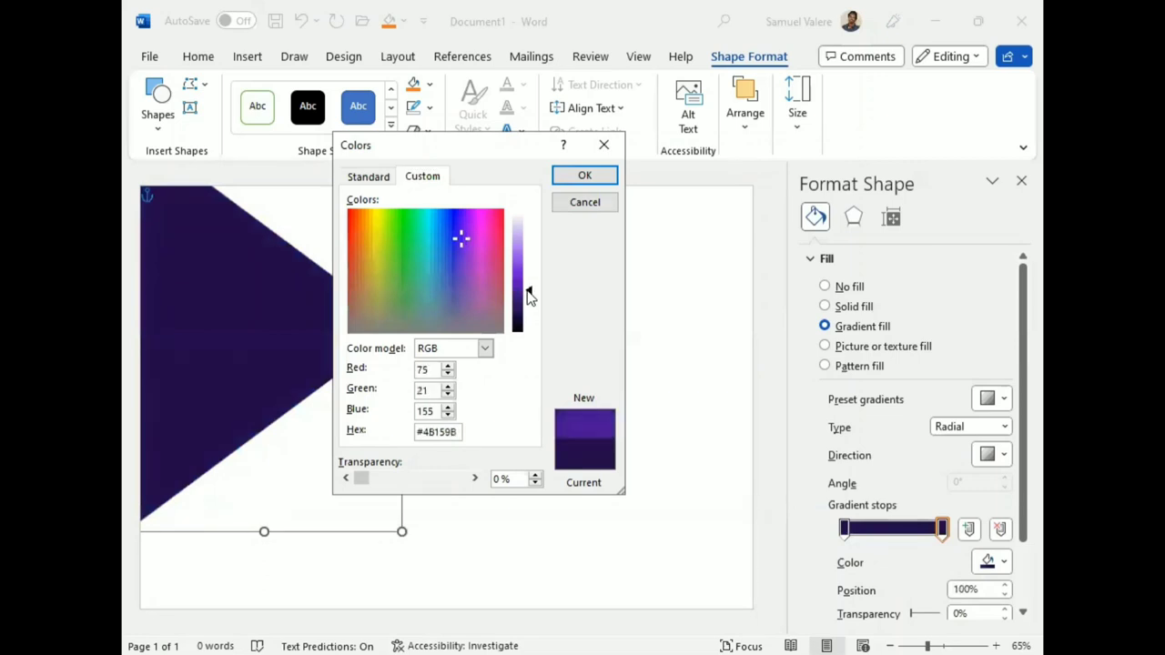
left_click_drag(530, 296, 530, 286)
left_click(586, 174)
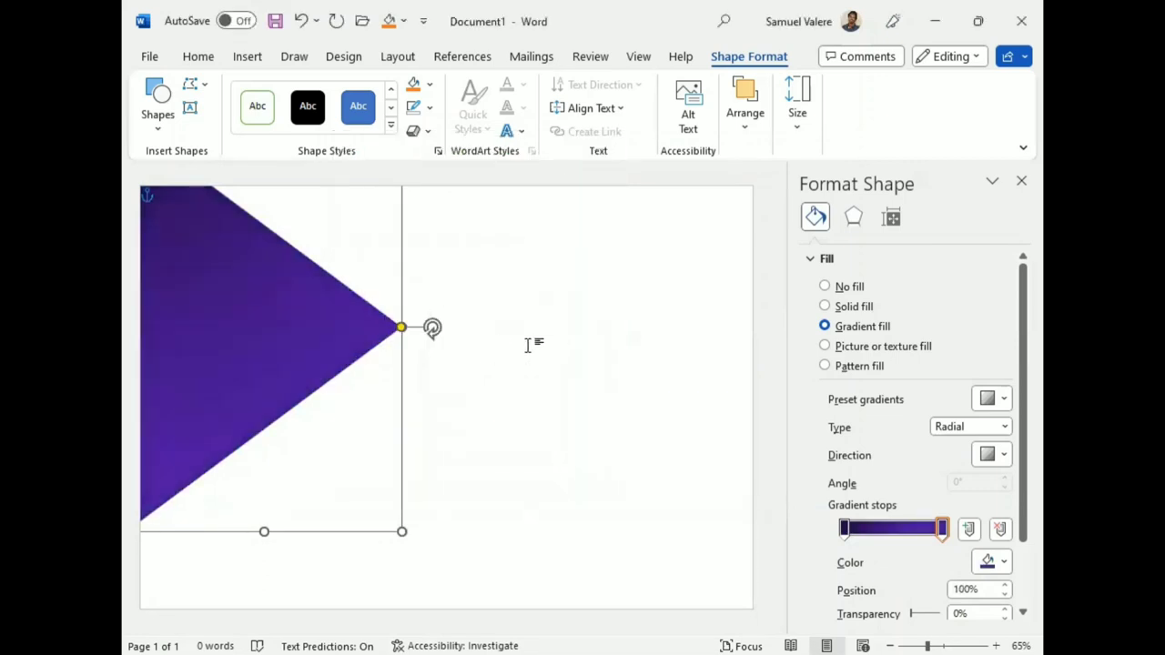
Move the gradient stops to 5% and 93% and close the formatting pane
left_click_drag(843, 529, 879, 527)
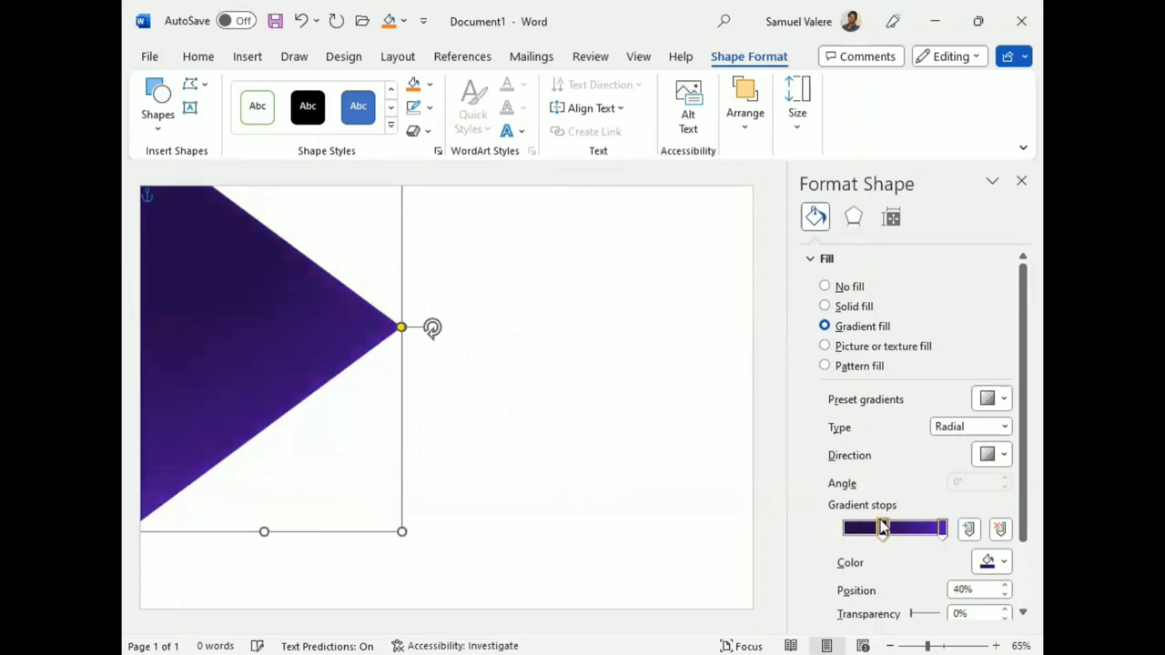
left_click_drag(941, 528, 908, 539)
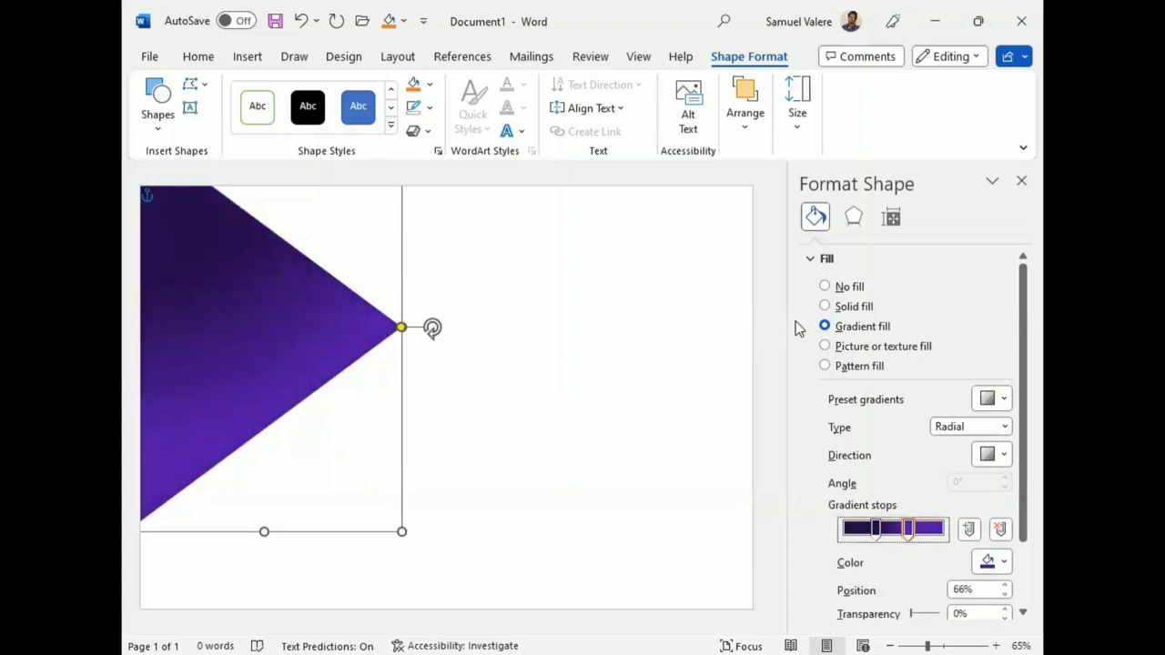
left_click(1020, 181)
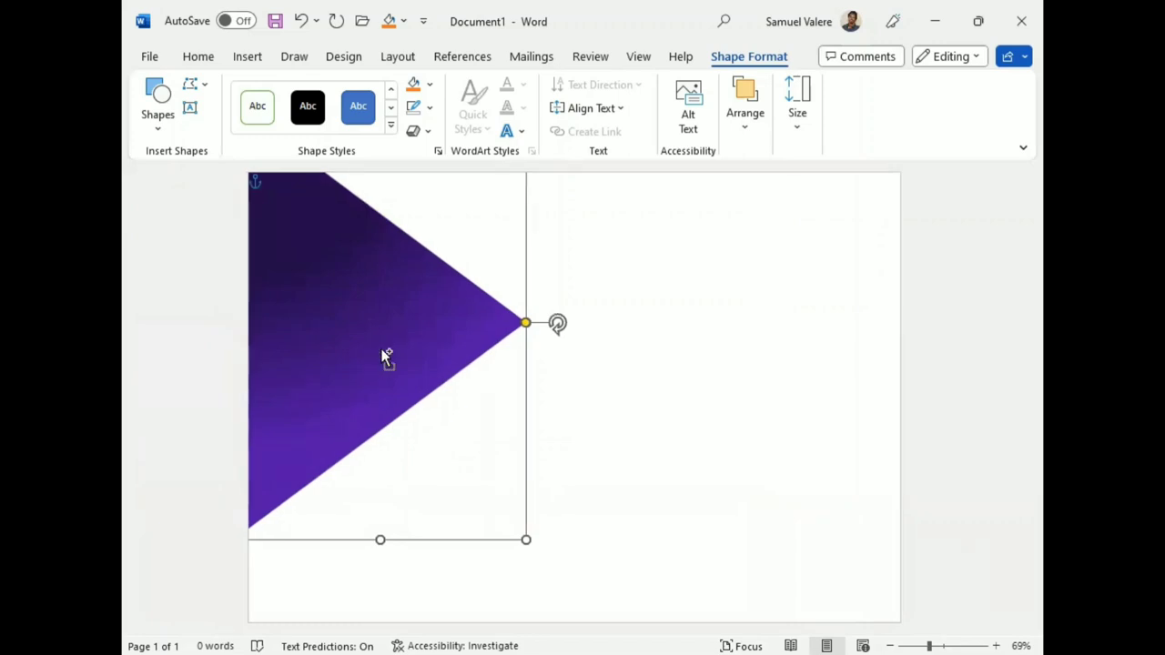
Duplicate the purple triangle and size the smaller copy lower along the left page edge
key("ctrl+v")
left_click_drag(382, 294, 432, 411)
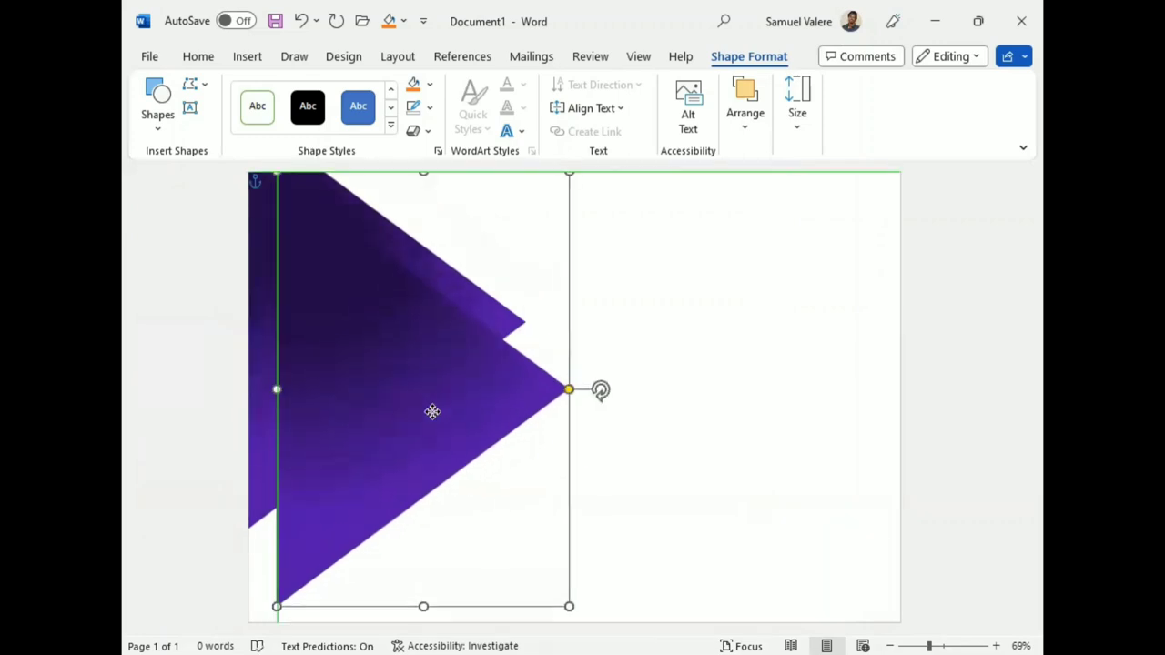
left_click_drag(569, 606, 475, 533)
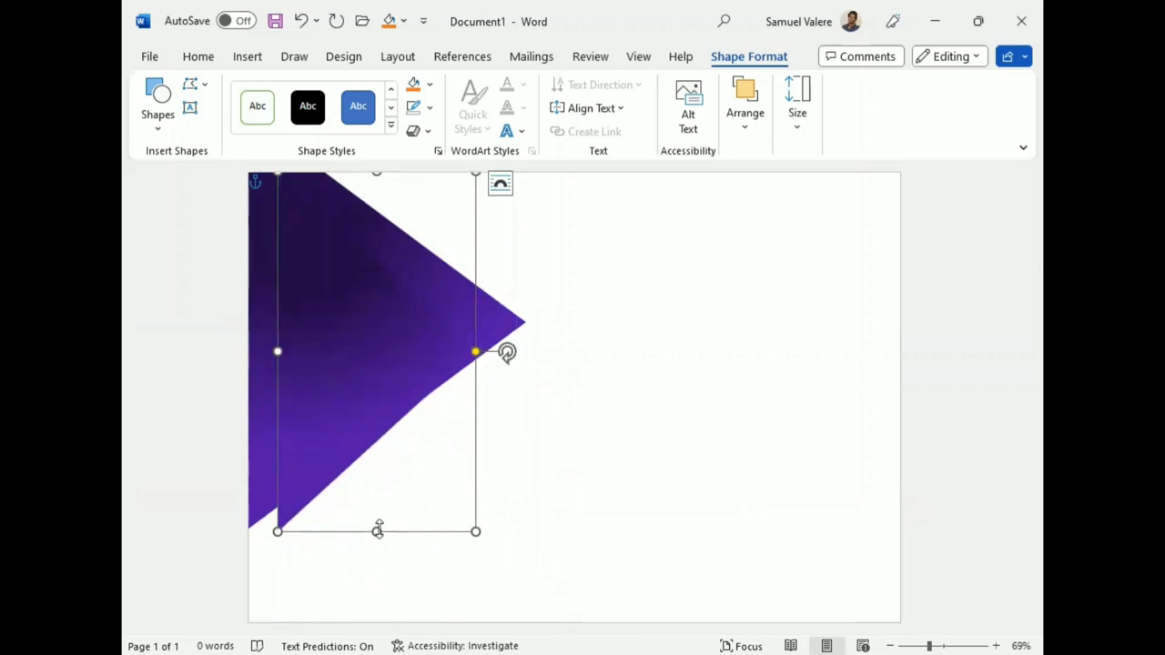
left_click_drag(378, 530, 376, 437)
mouse_move(343, 383)
left_mouse_down()
mouse_move(346, 466)
mouse_move(306, 474)
left_mouse_up()
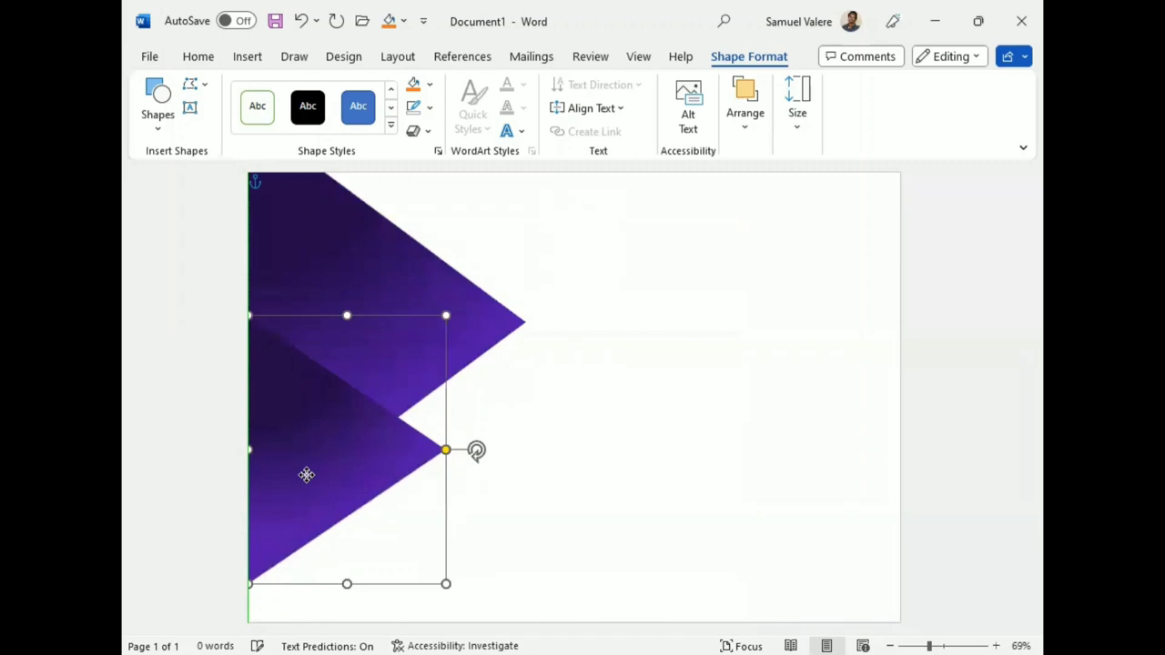
left_click_drag(310, 474, 330, 470)
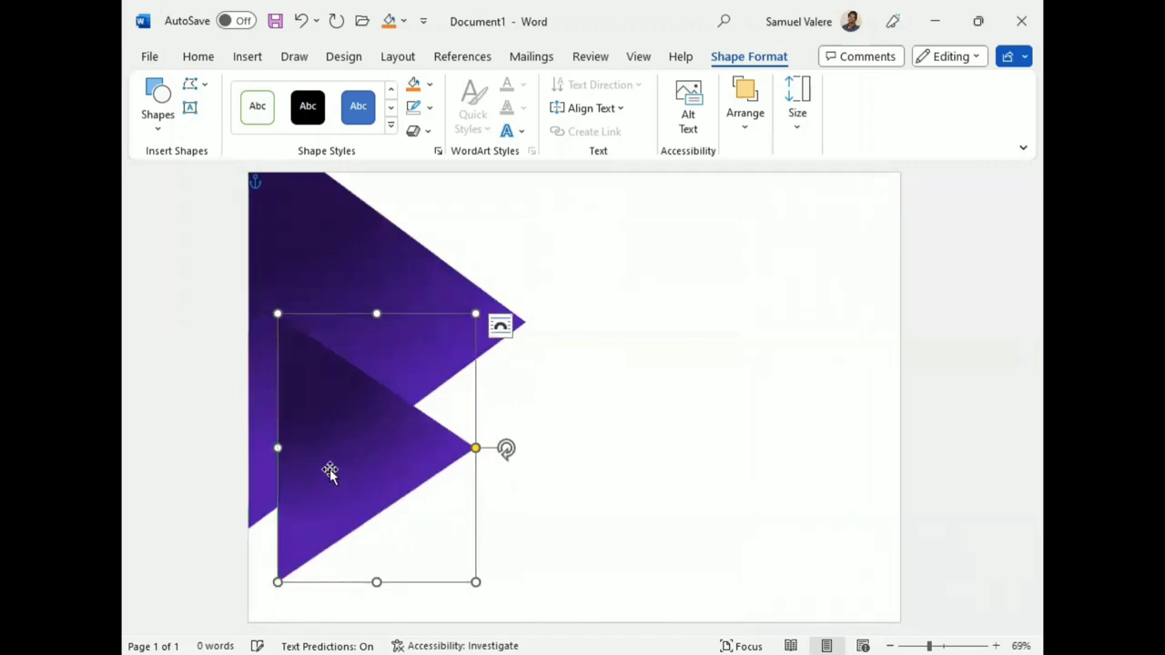
left_click_drag(259, 443, 252, 446)
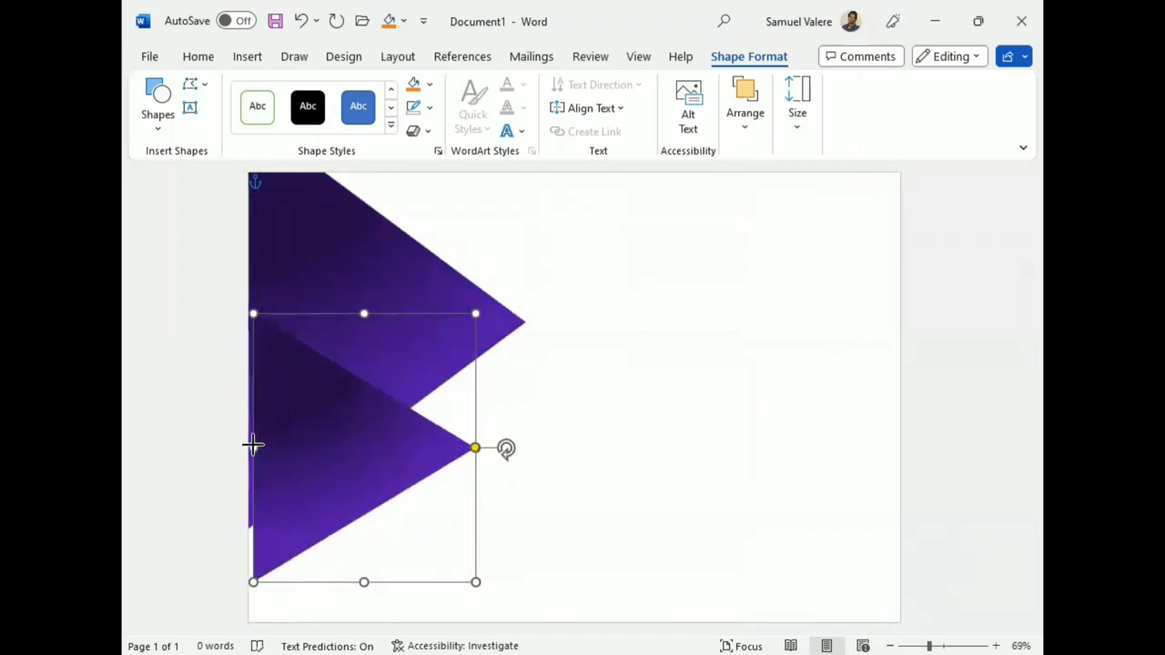
left_click_drag(366, 583, 364, 619)
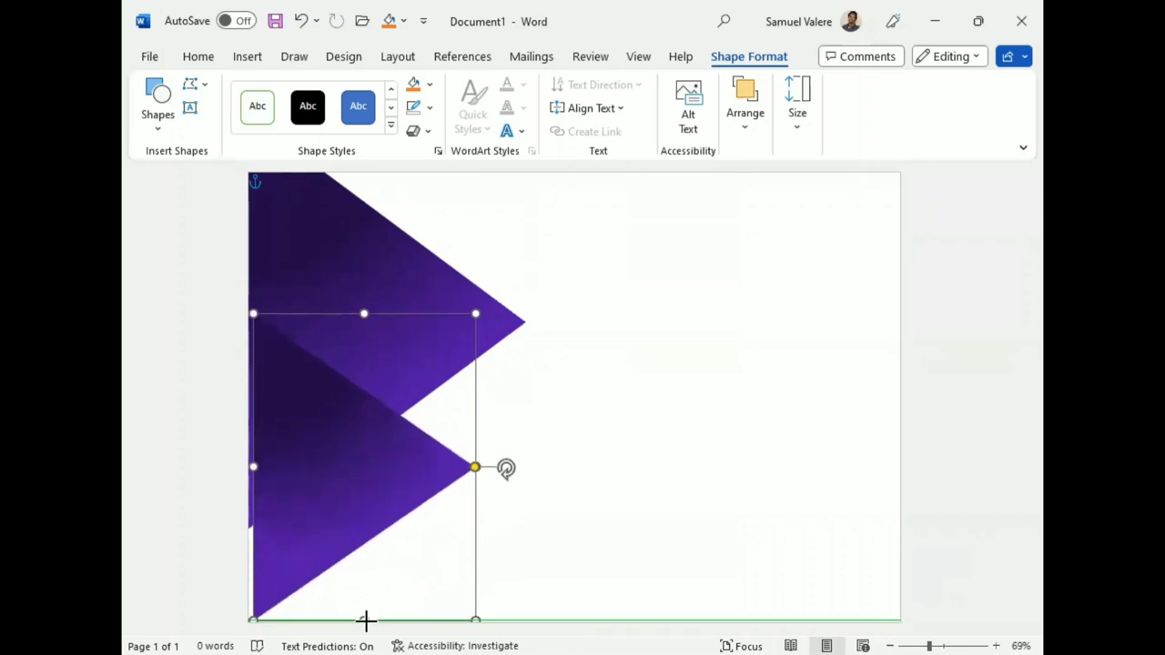
key("Escape")
mouse_move(362, 493)
left_mouse_down()
mouse_move(346, 520)
mouse_move(359, 517)
left_mouse_up()
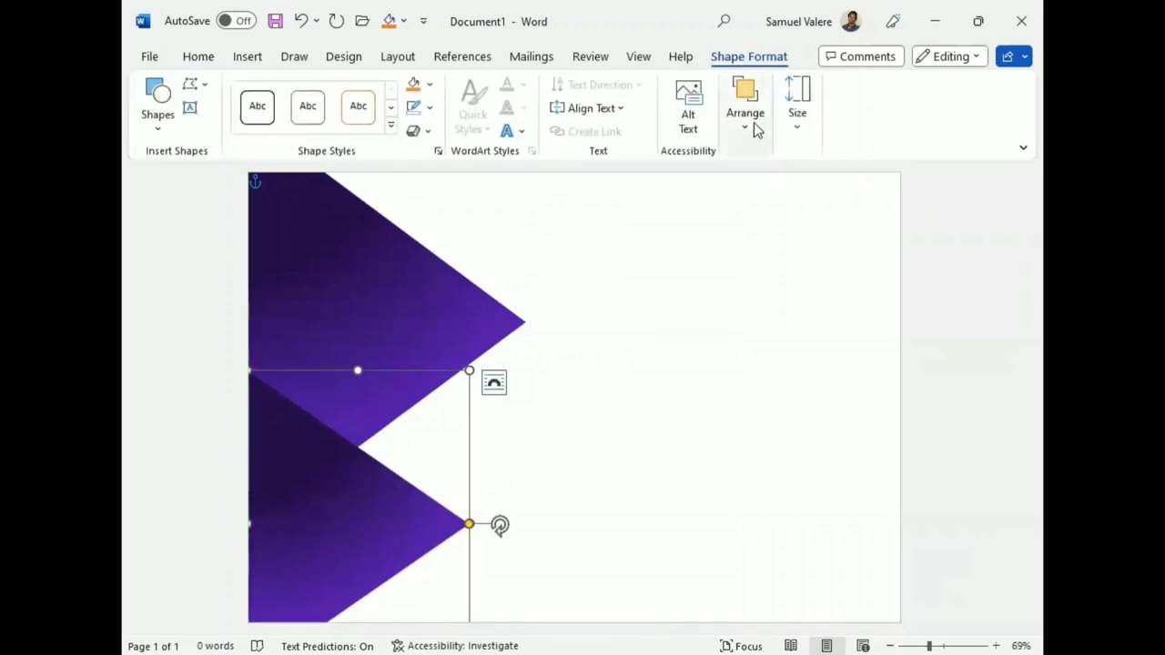
Send the copy backward behind the top triangle and readjust both triangles' overlap
left_click(747, 119)
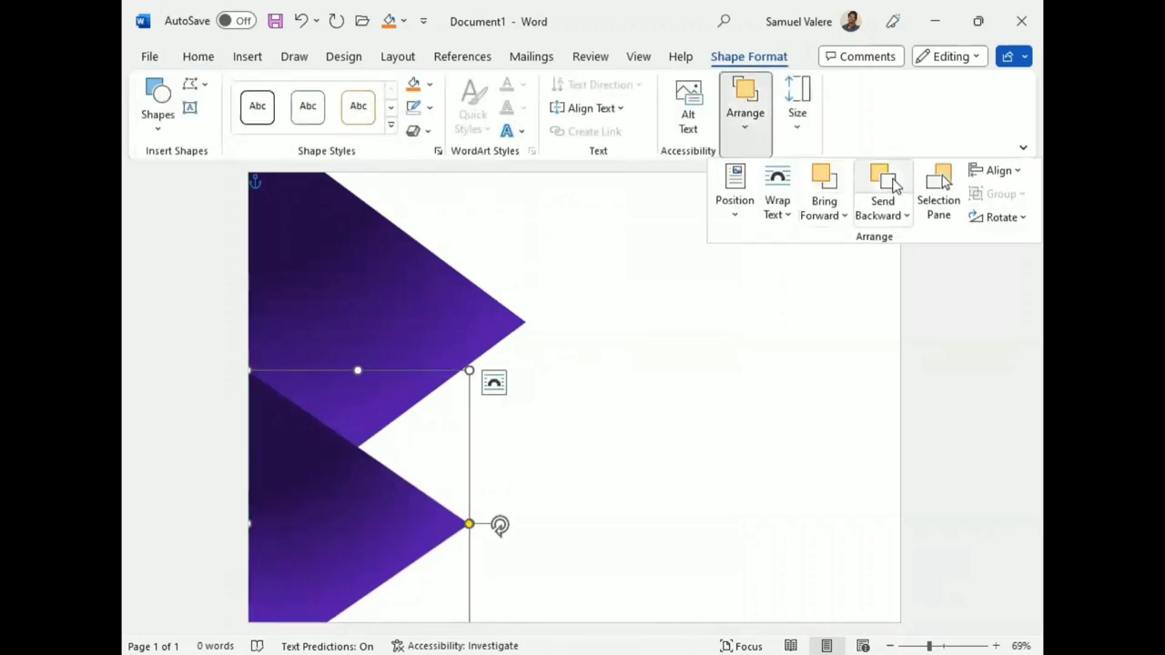
left_click(895, 185)
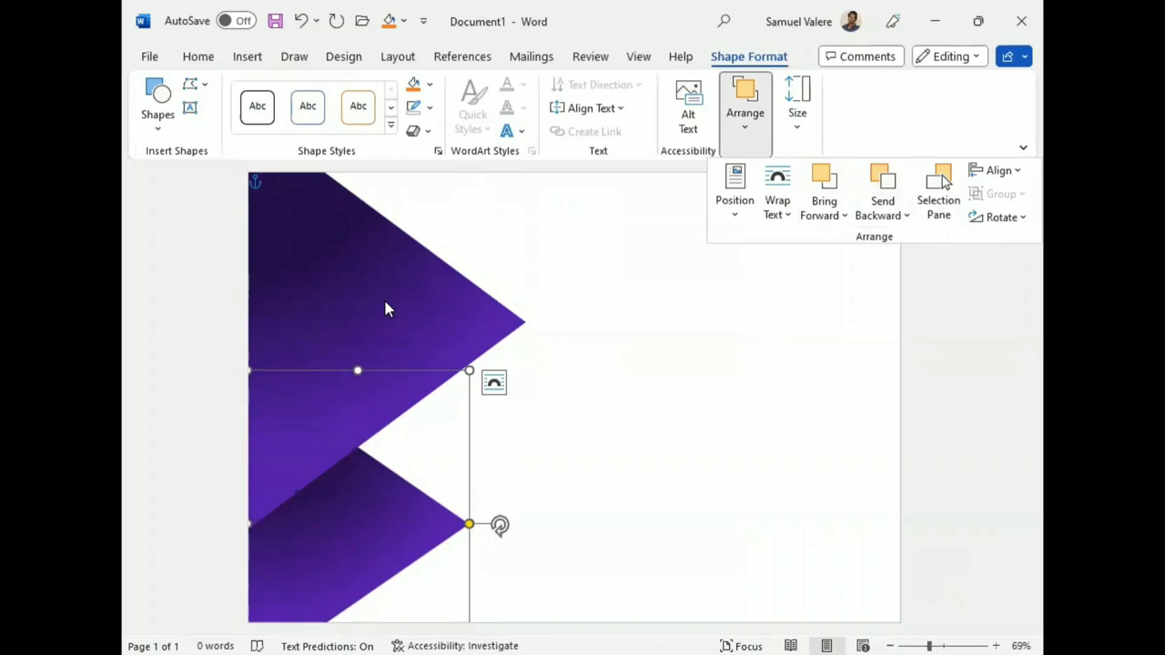
left_click(339, 335)
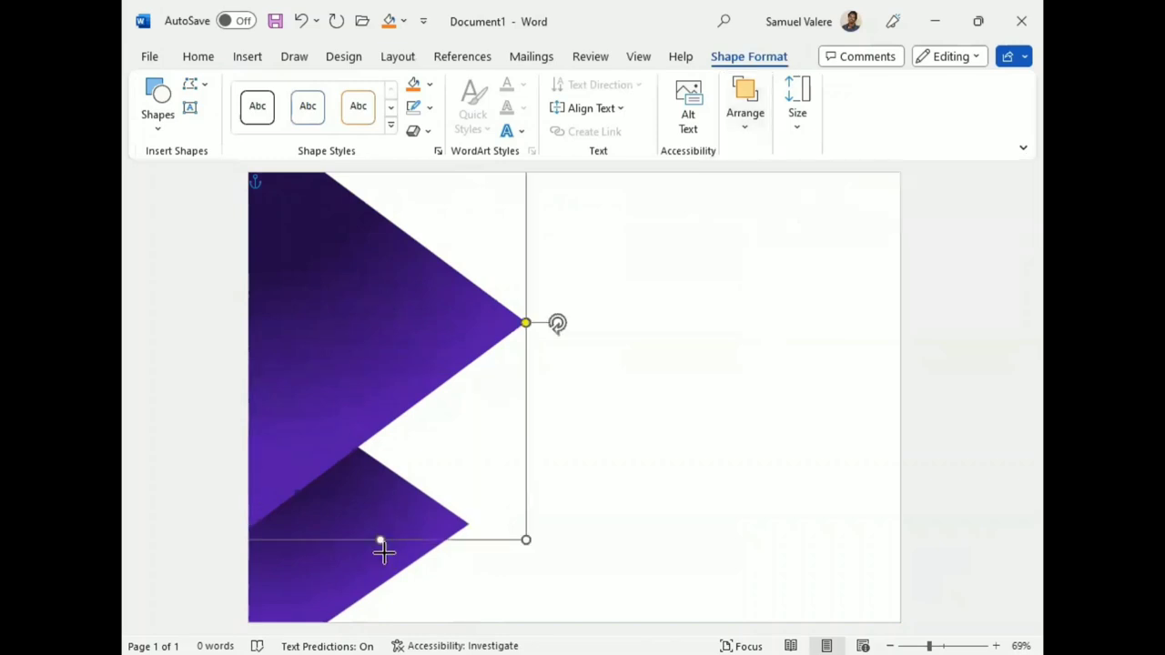
left_click_drag(382, 551, 387, 583)
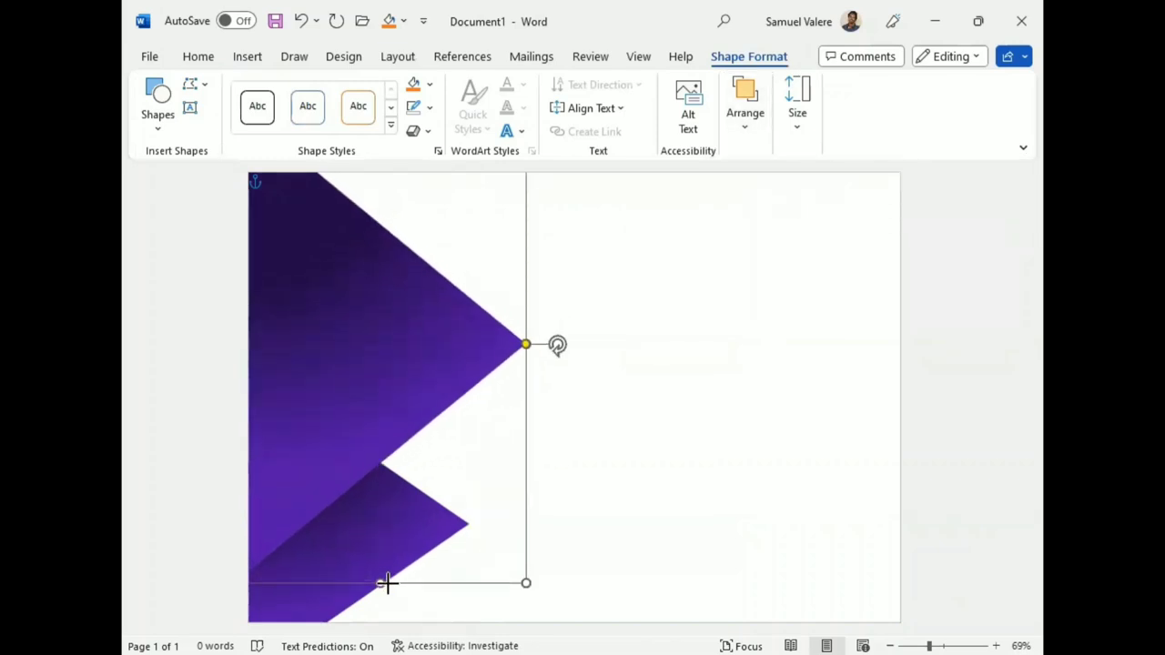
left_click(339, 555)
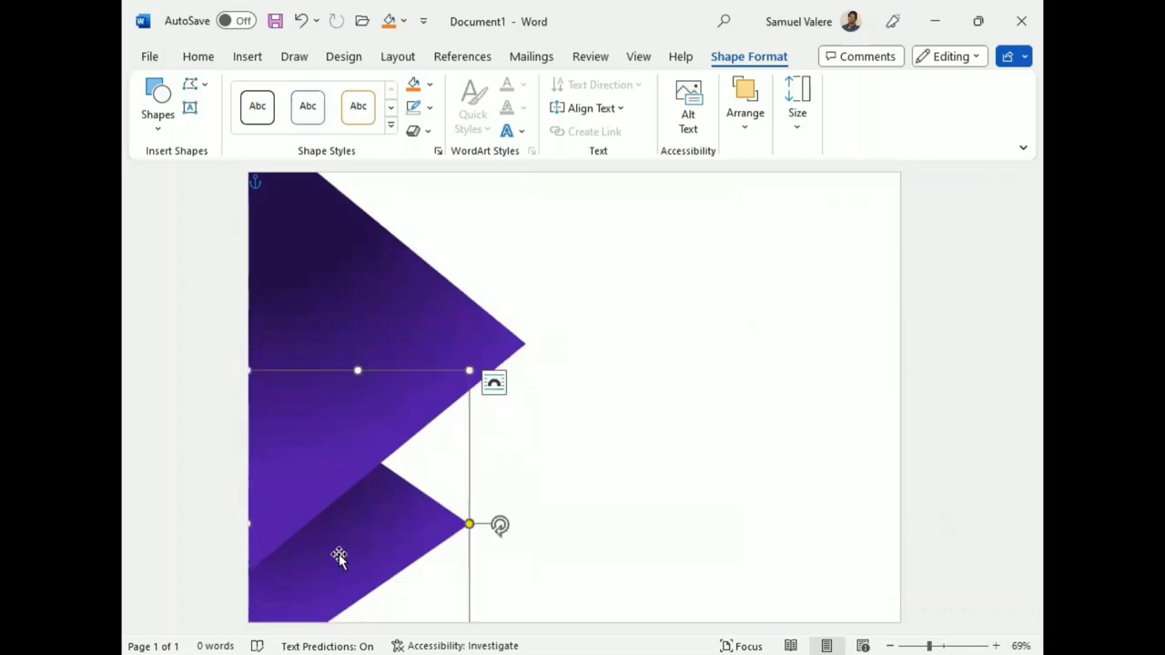
left_click_drag(338, 555, 385, 373)
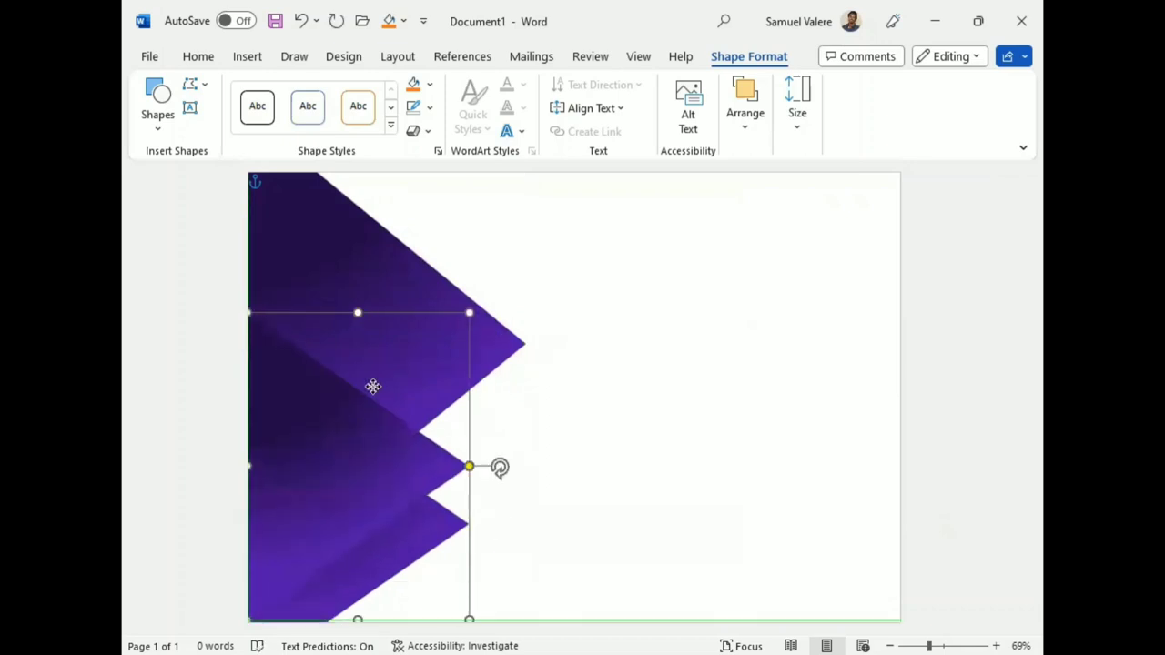
Move a gradient stop to 33% and colour it orange
left_click(431, 83)
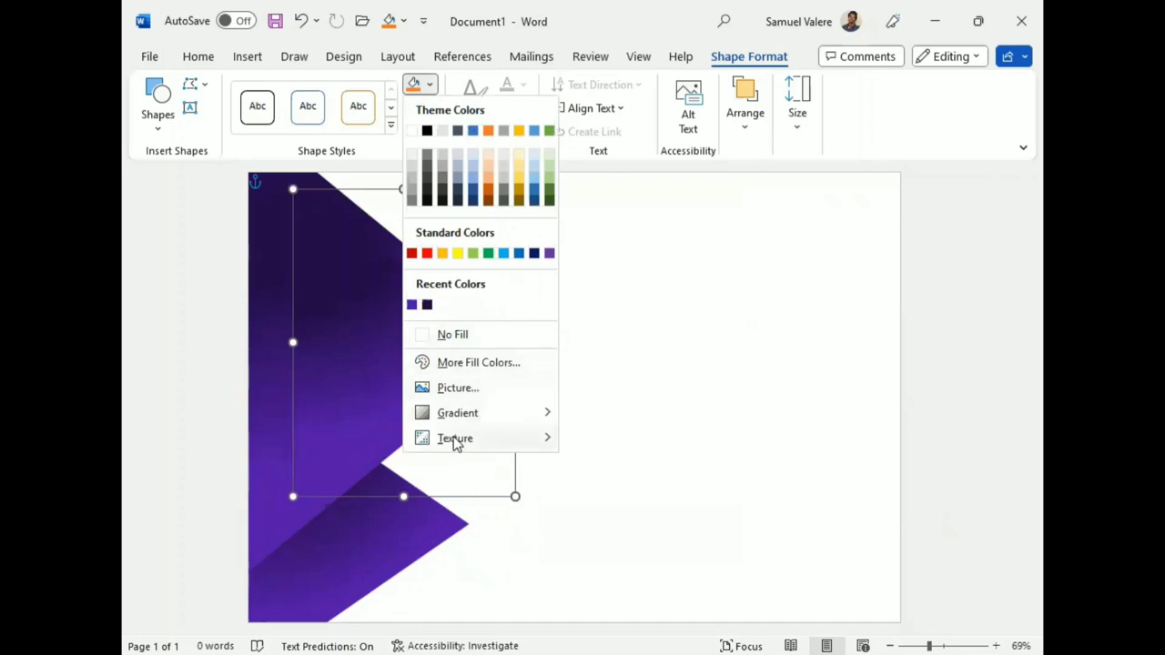
mouse_move(474, 421)
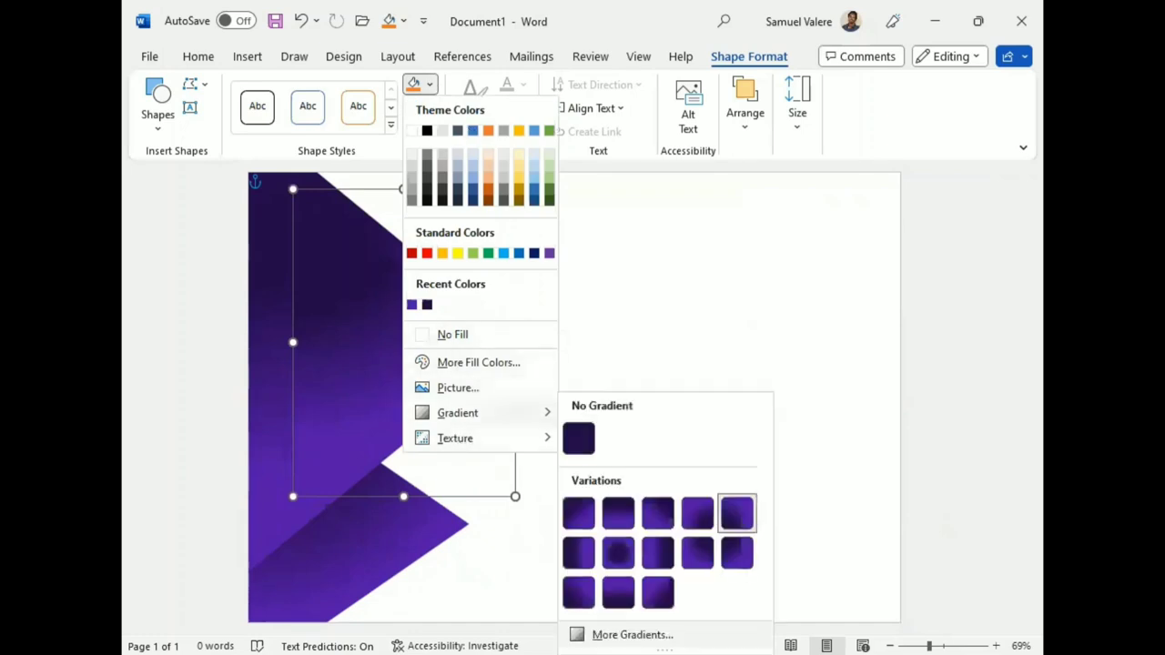
left_click(632, 635)
left_click_drag(872, 541, 876, 530)
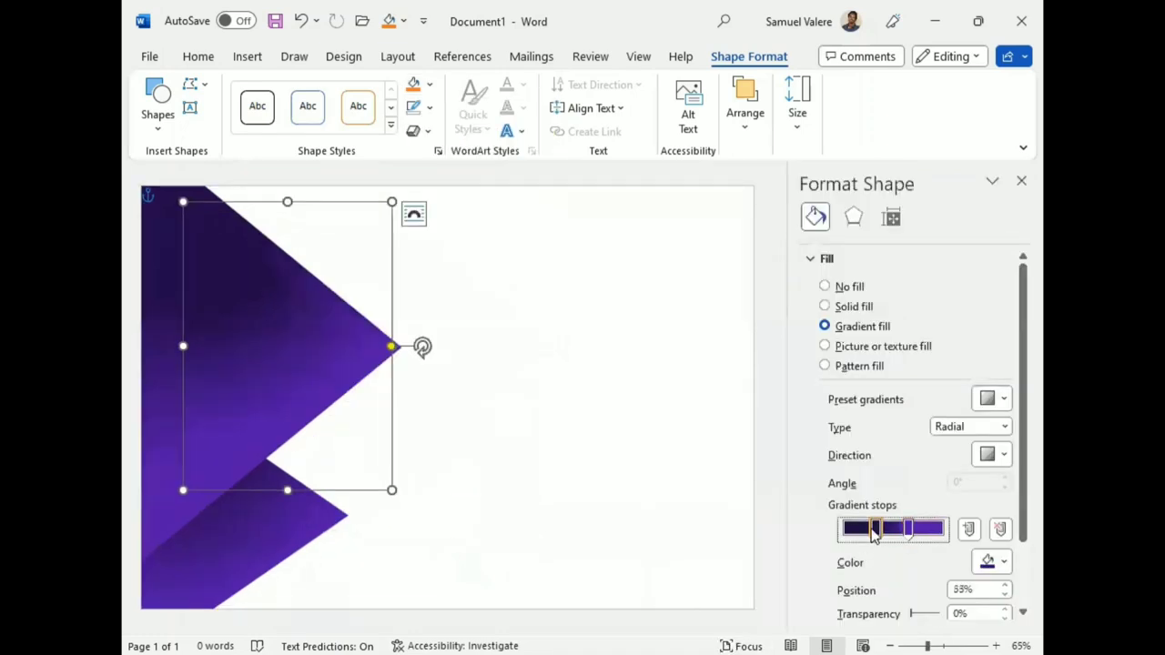
left_click(1005, 565)
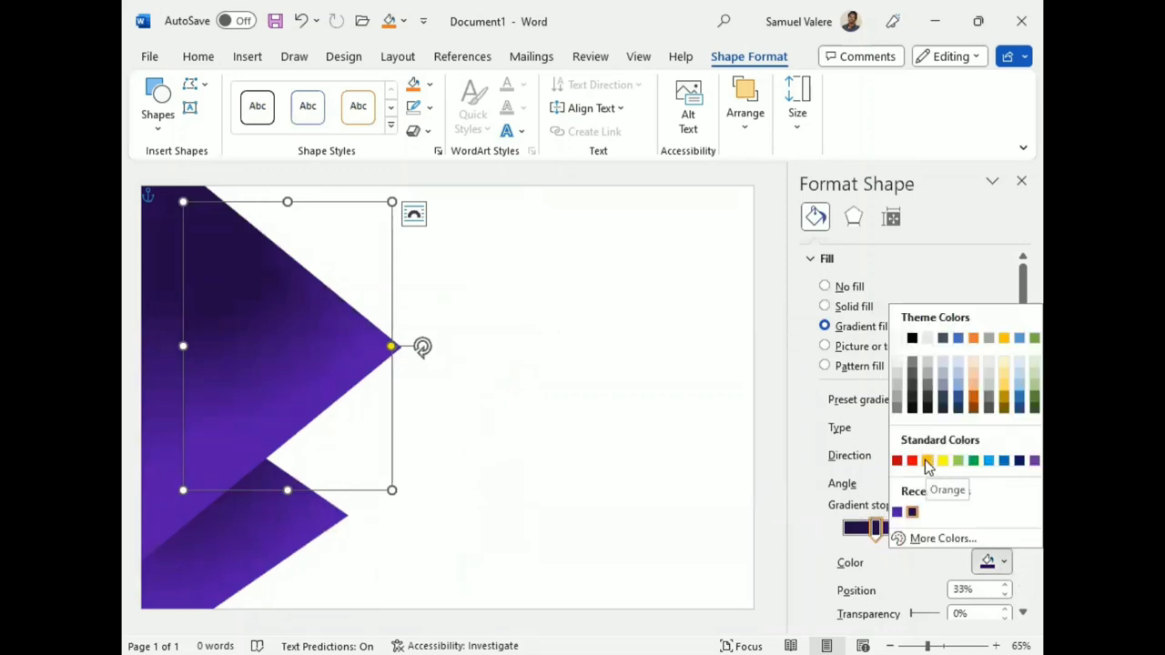
left_click(926, 460)
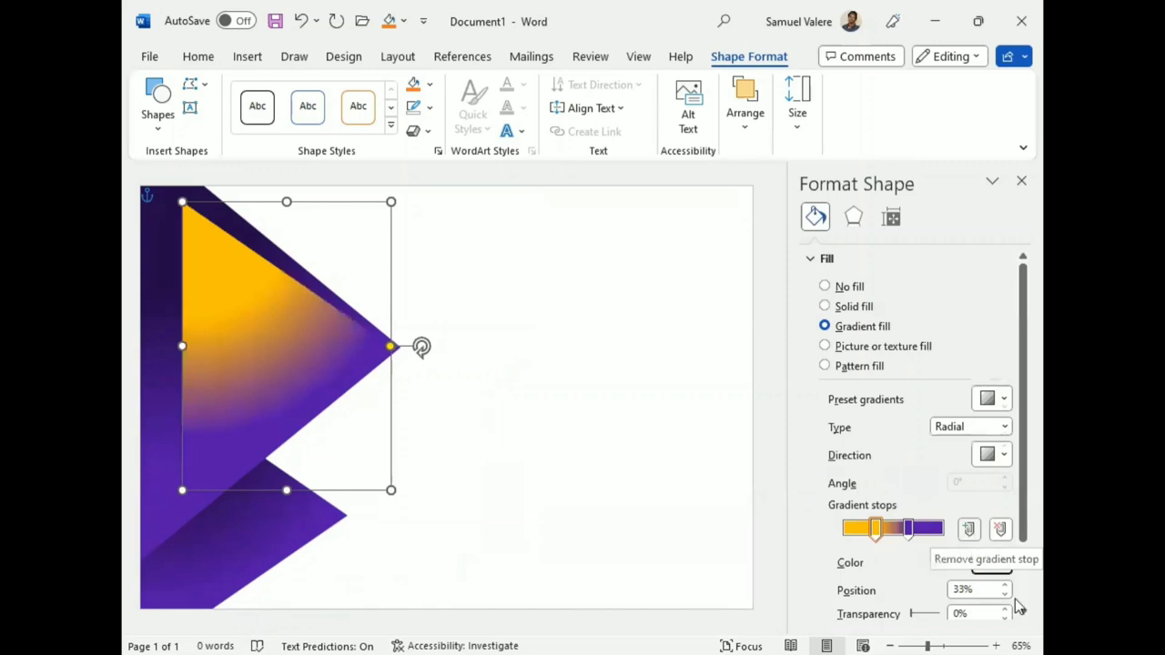
Colour the 65% gradient stop a lighter custom gold
left_click(908, 528)
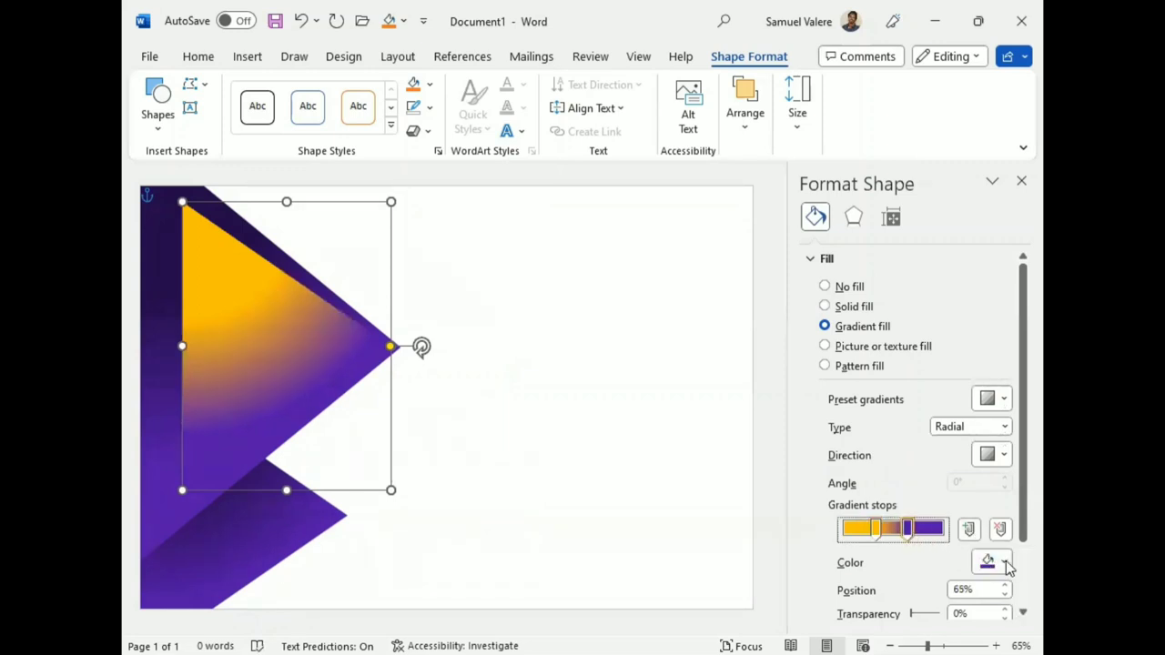
left_click(1004, 564)
left_click(942, 539)
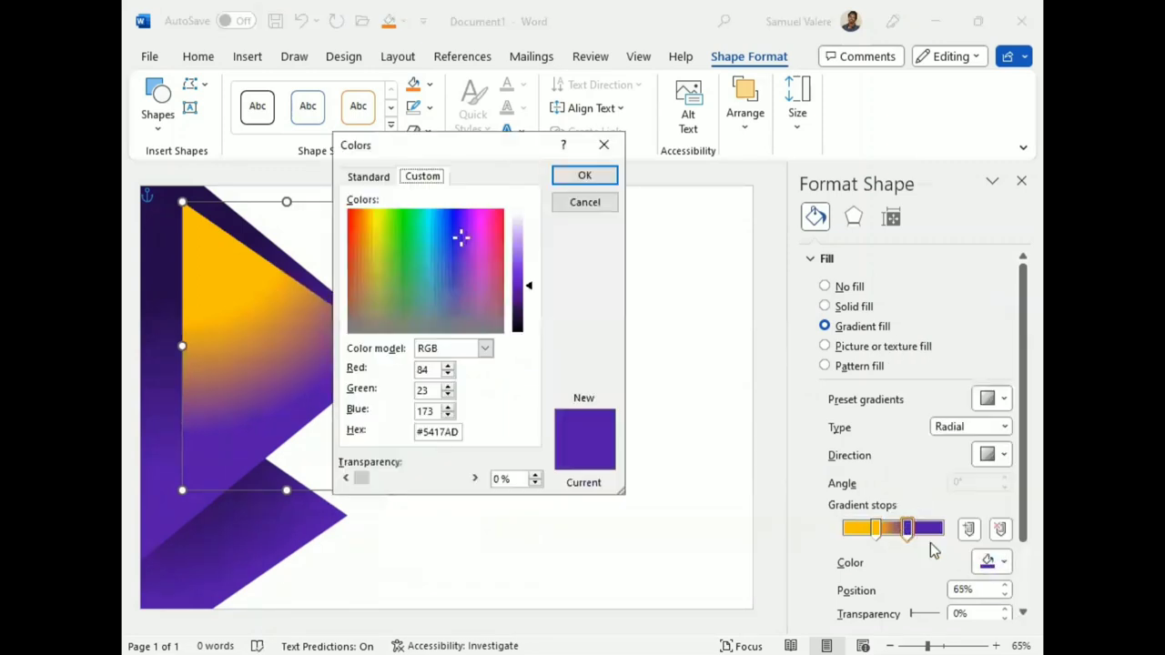
left_click(603, 145)
left_click(1005, 563)
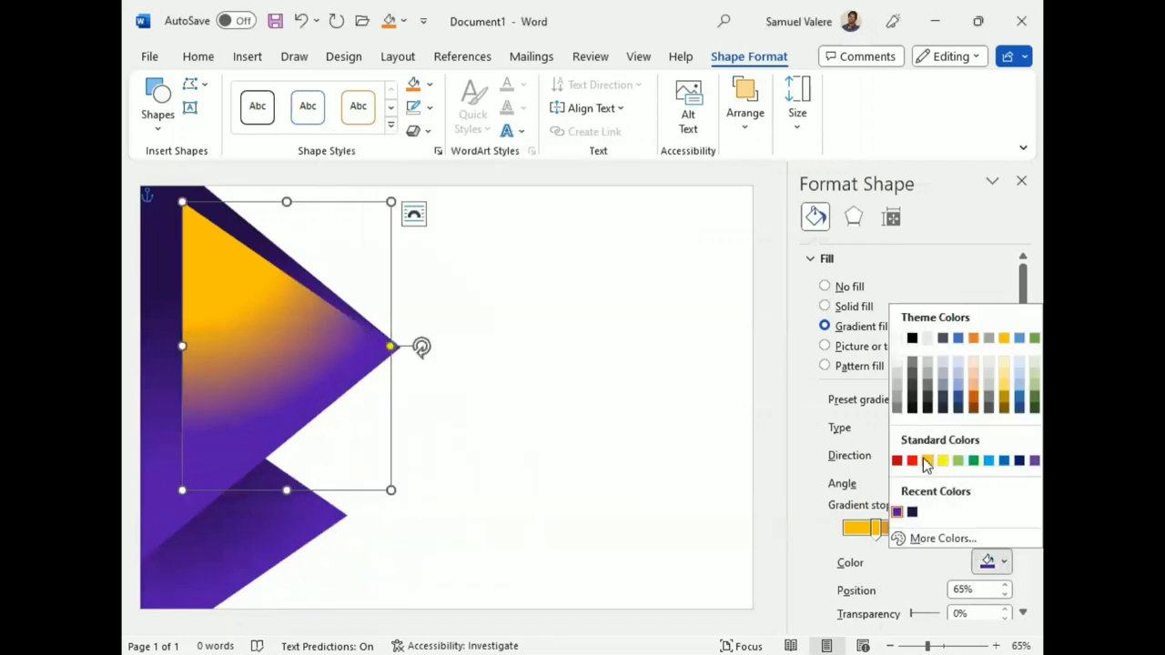
left_click(926, 462)
left_click(994, 561)
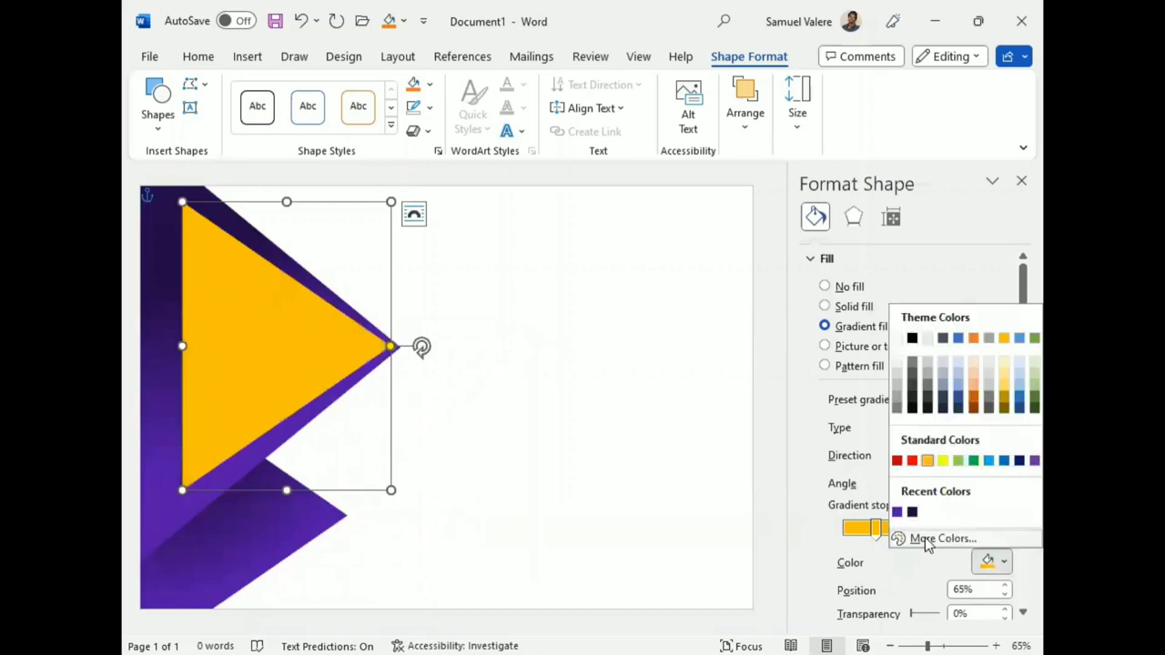
left_click(938, 538)
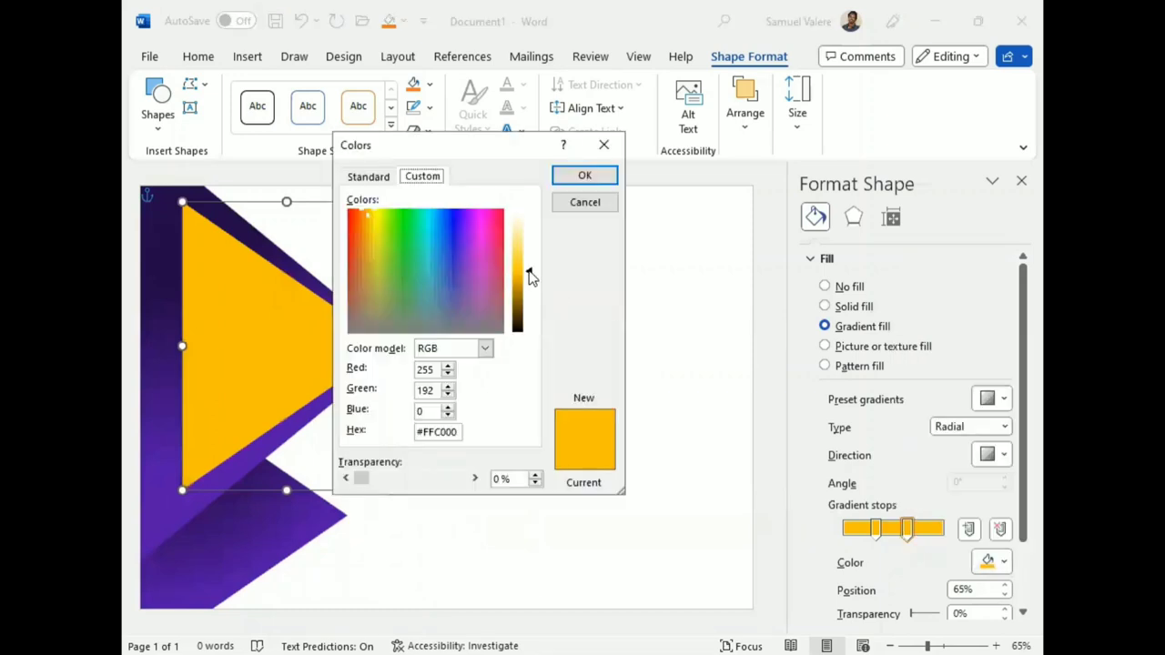
left_click_drag(531, 274, 524, 257)
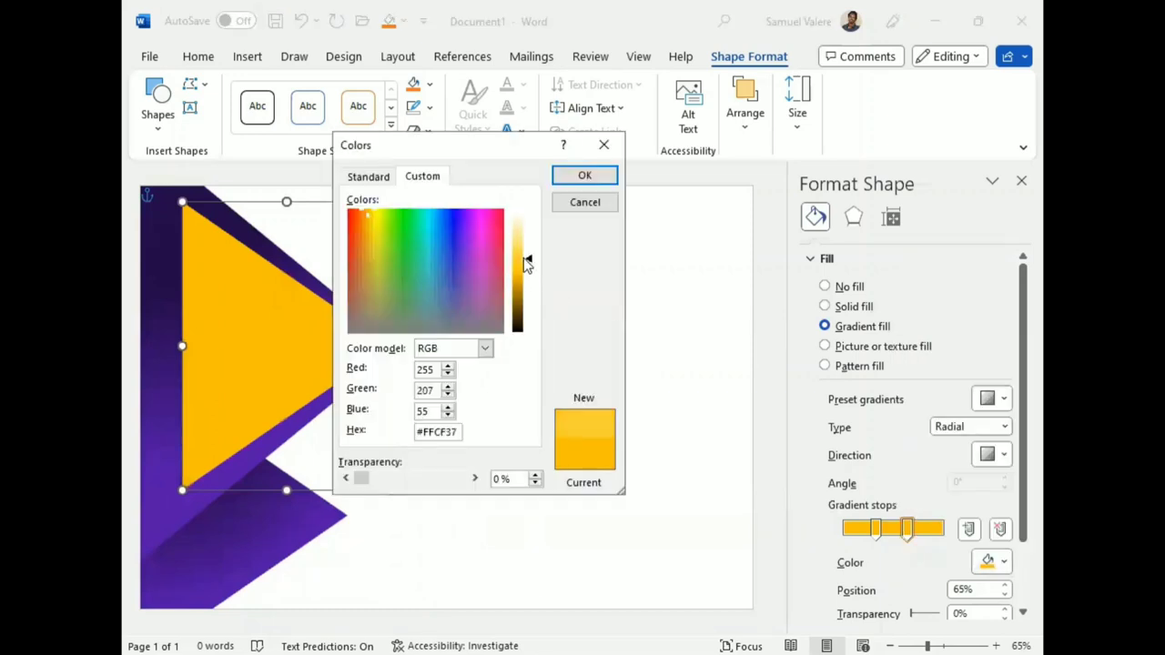
left_click(586, 177)
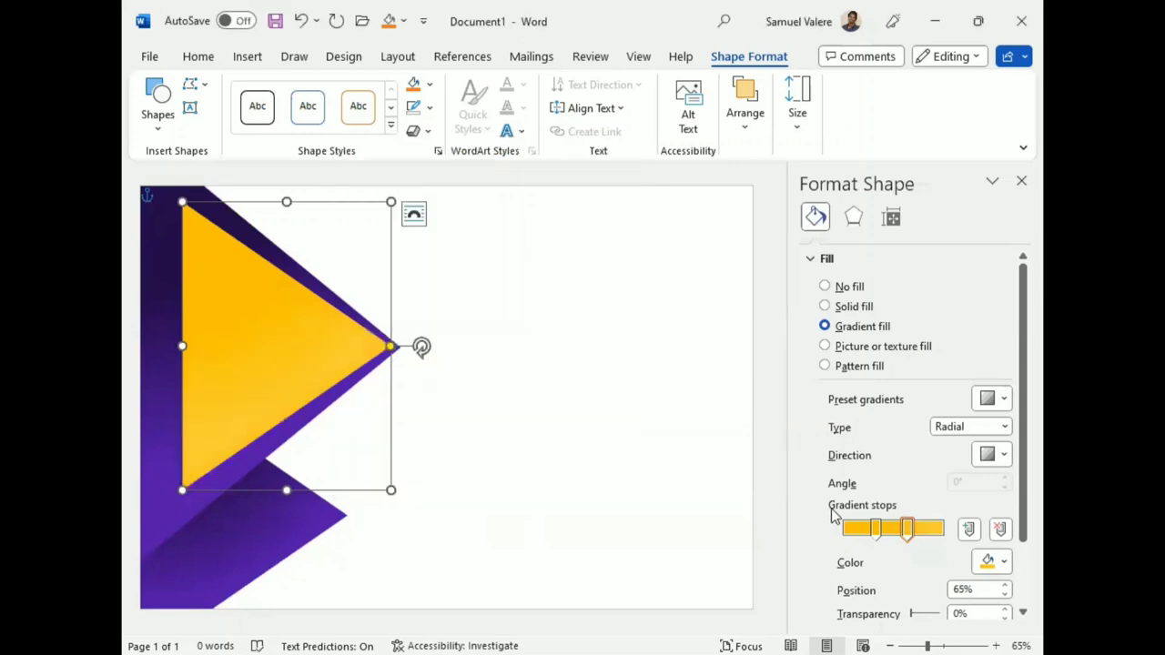
Colour the 33% gradient stop a darker custom gold
left_click(876, 528)
left_click(1004, 563)
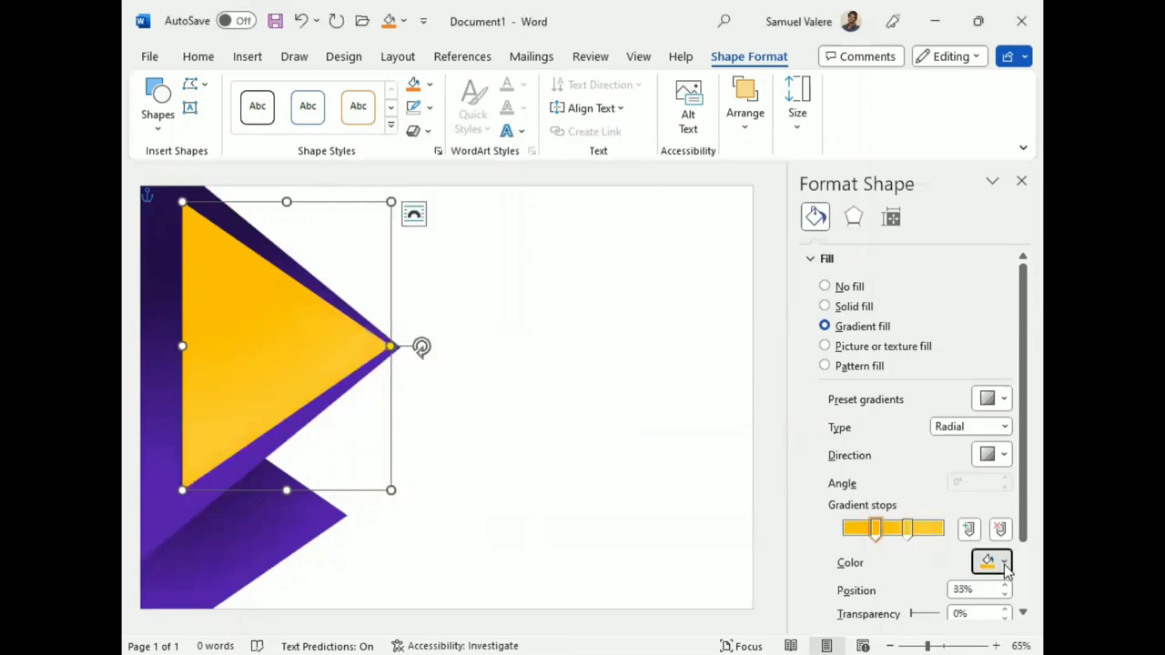
left_click(947, 541)
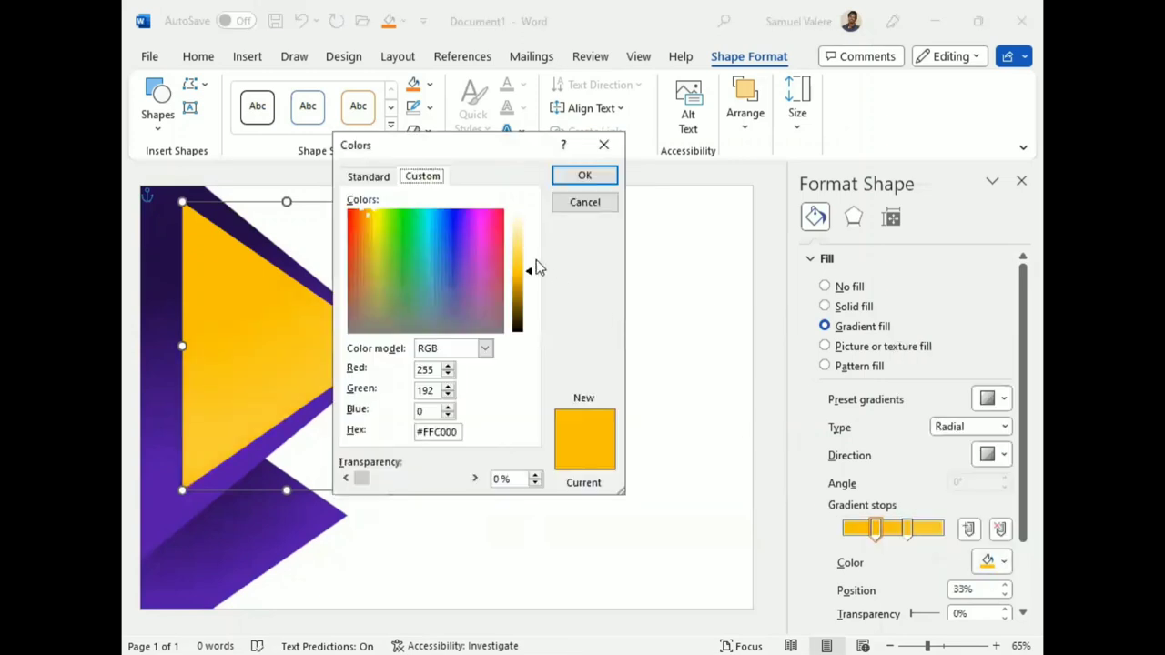
left_click_drag(532, 275, 533, 287)
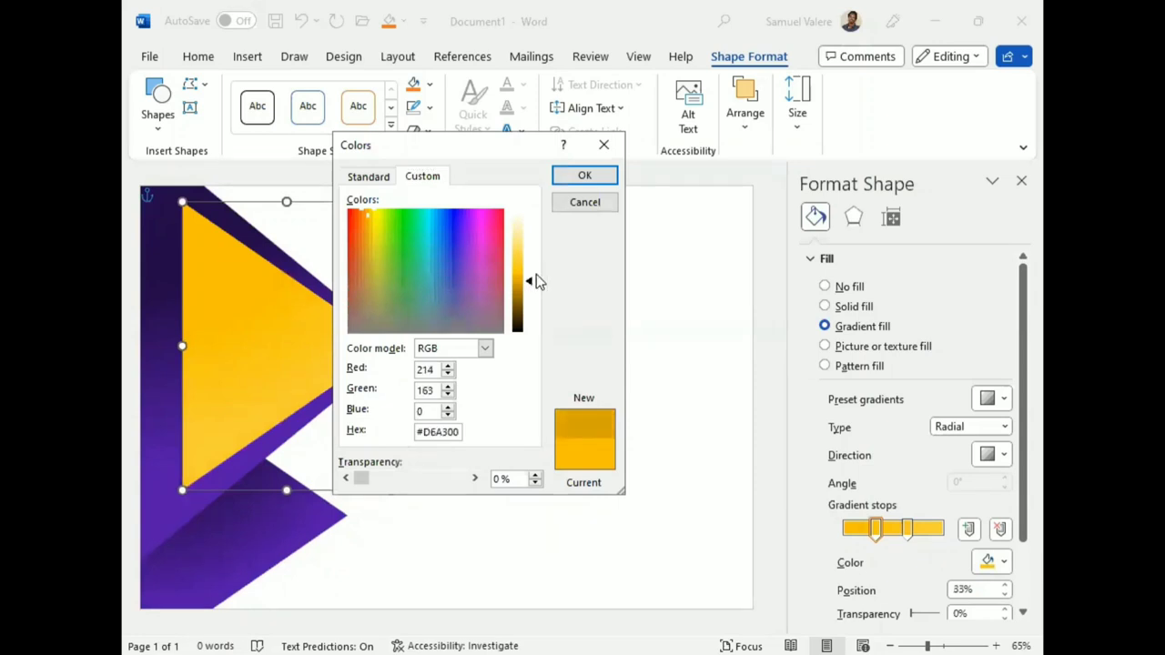
left_click(584, 177)
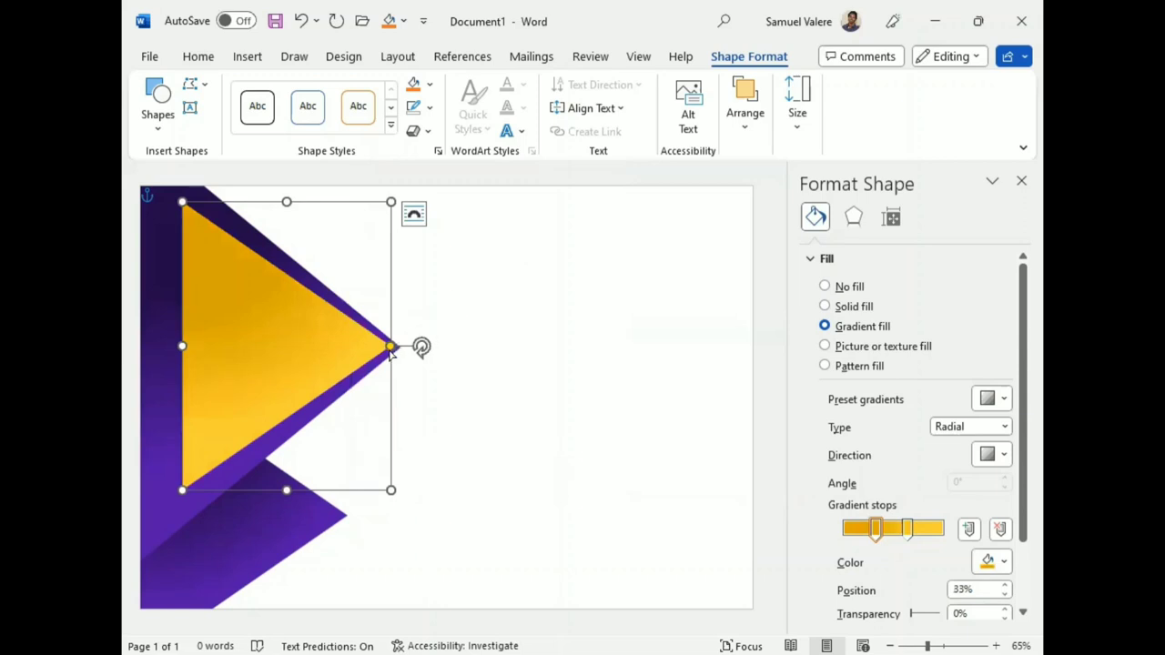
Shrink the gold triangle, push it into the top-left corner and stretch it taller
left_click_drag(299, 356, 286, 348)
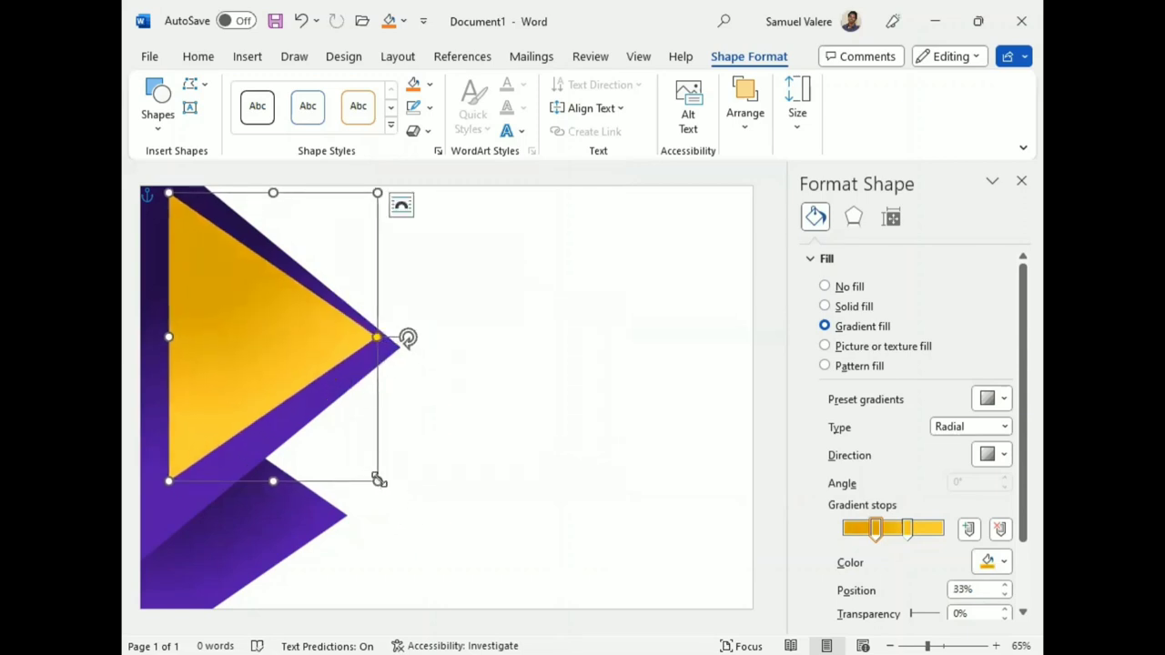
left_click_drag(379, 481, 292, 427)
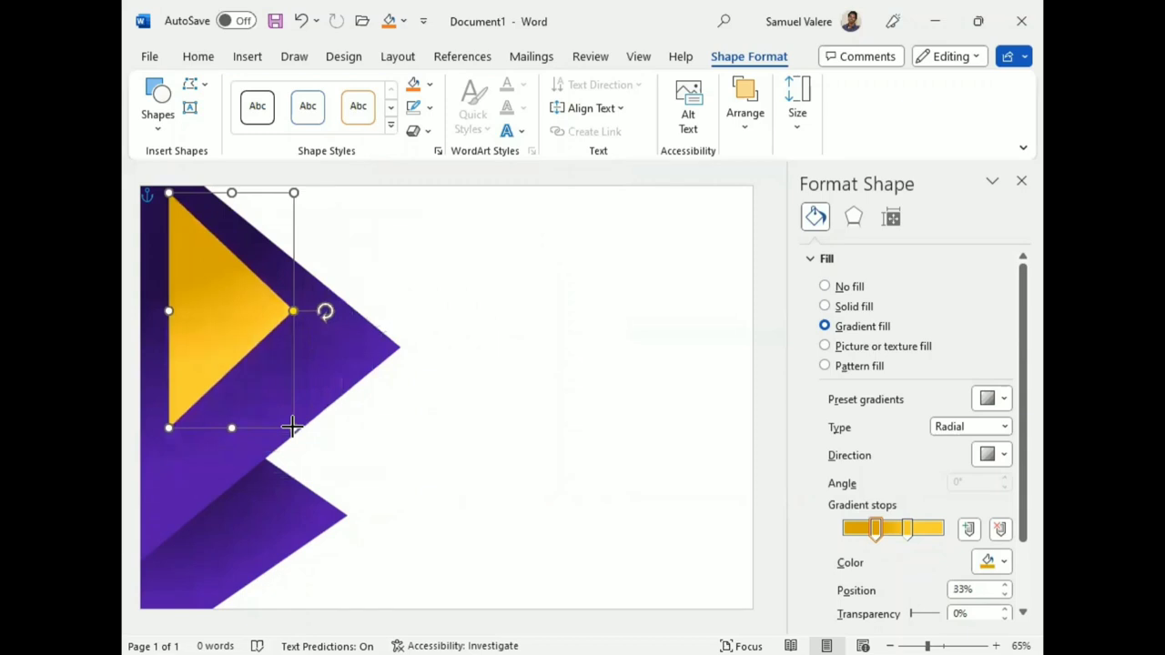
left_click_drag(186, 280, 171, 270)
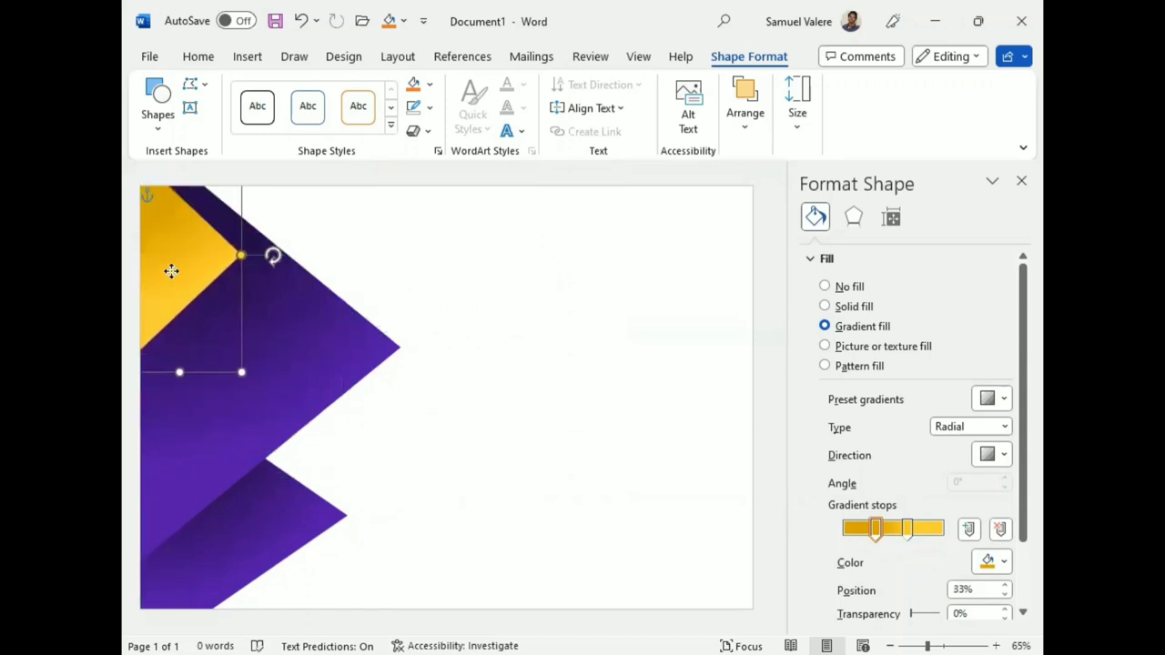
left_click_drag(171, 270, 156, 265)
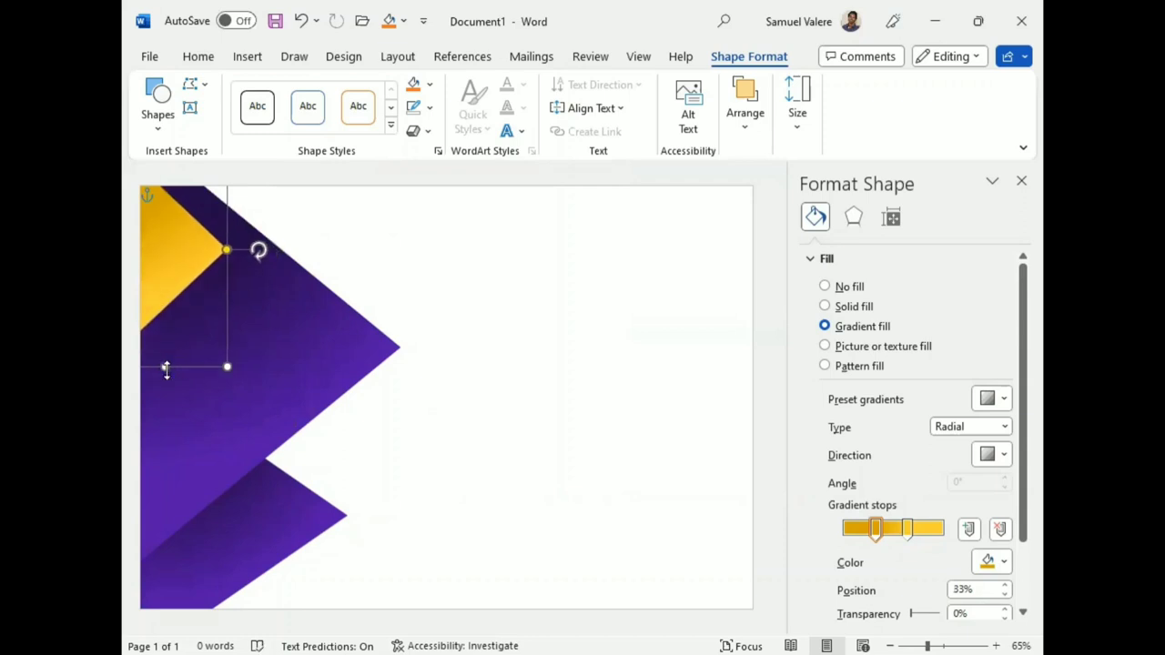
left_click_drag(166, 369, 176, 406)
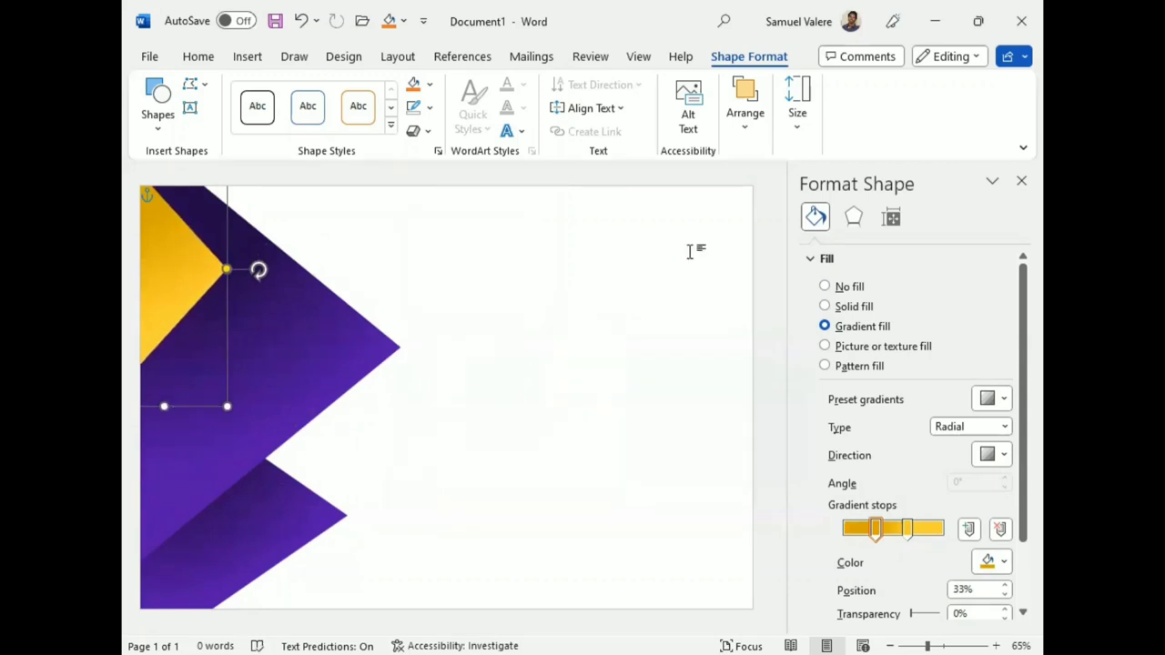
left_click(1020, 184)
Add a text box right of the triangles containing centred 'Certificate'
left_click(189, 107)
mouse_move(549, 270)
left_mouse_down()
mouse_move(701, 325)
mouse_move(753, 362)
left_mouse_up()
type("cate")
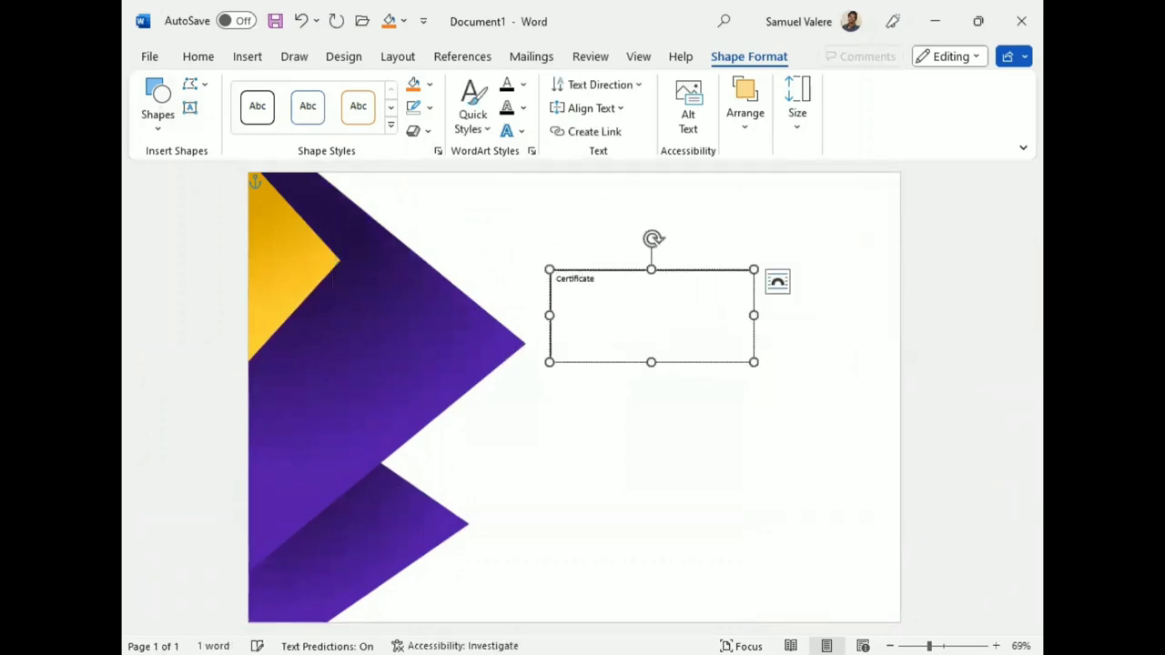
left_click_drag(599, 357, 556, 275)
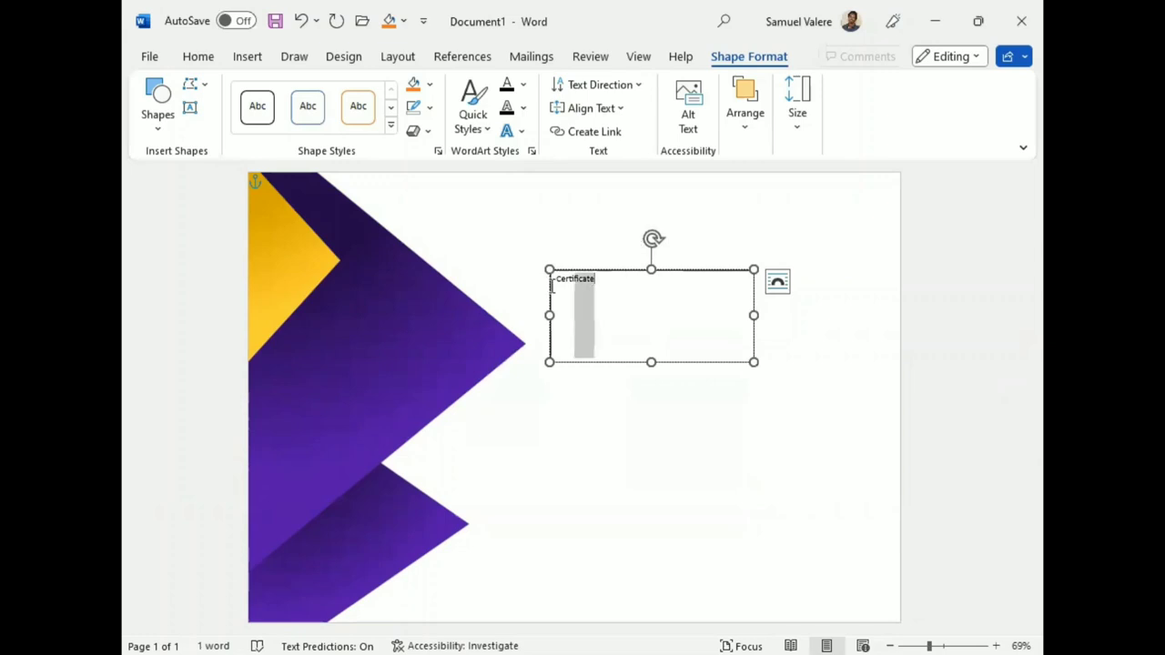
left_click(198, 57)
left_click(461, 107)
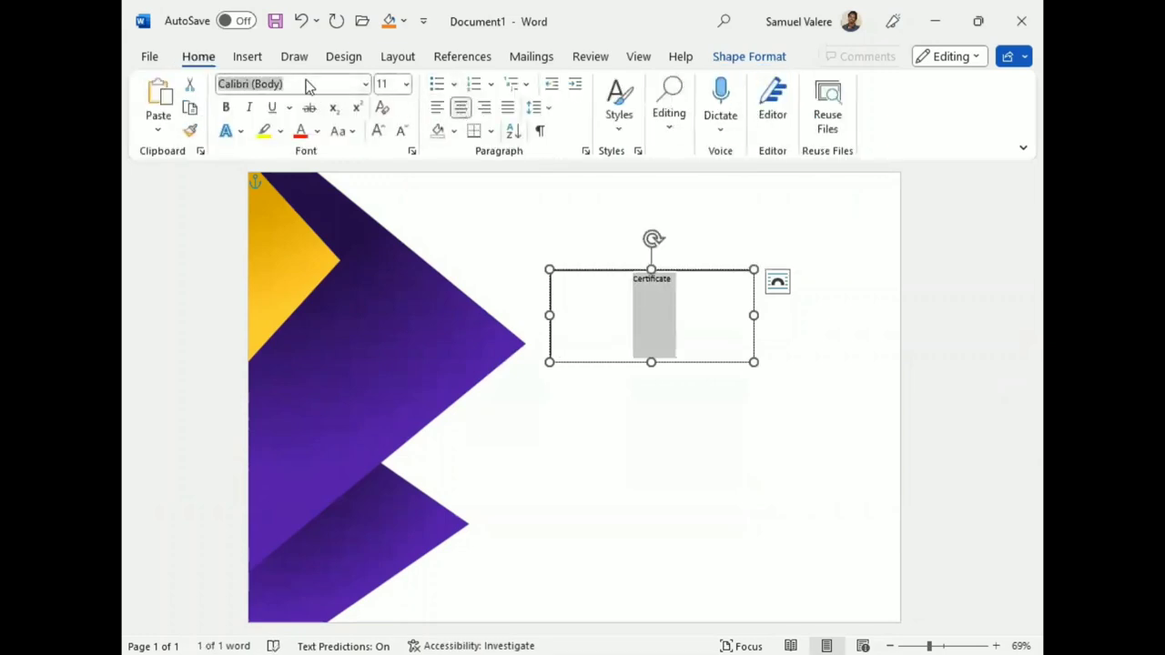
Set 'Certificate' to Old English Text MT at size 80 and widen its box to fit
left_click(307, 83)
type("Old English Text MT")
key("Return")
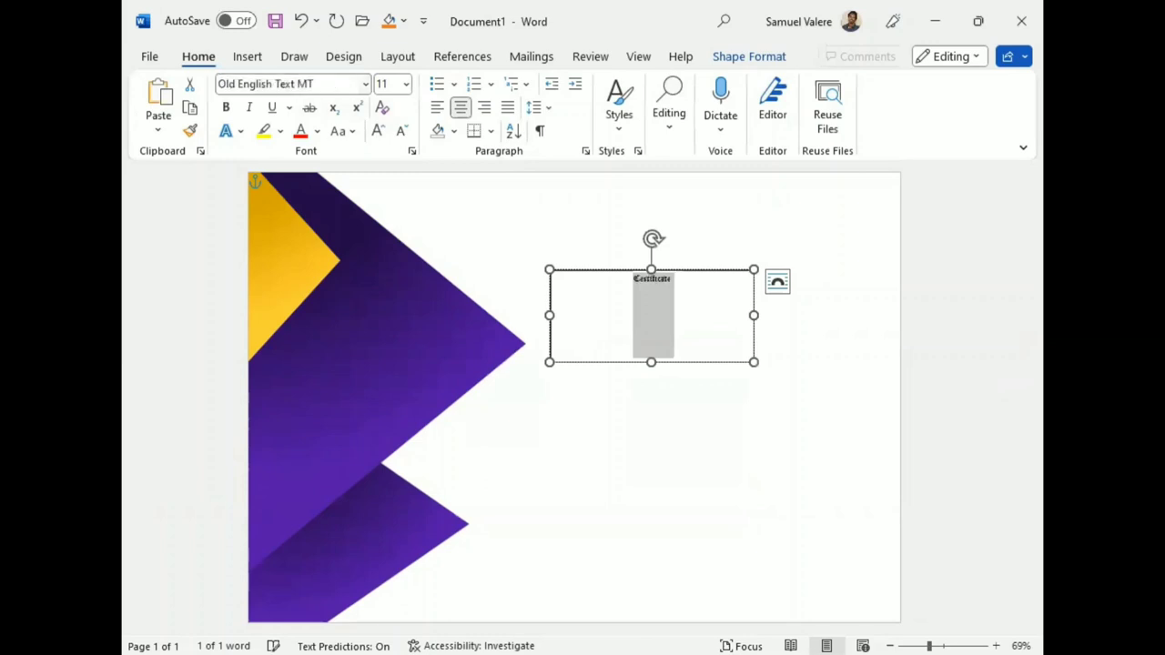
left_click(378, 132)
left_click(379, 131)
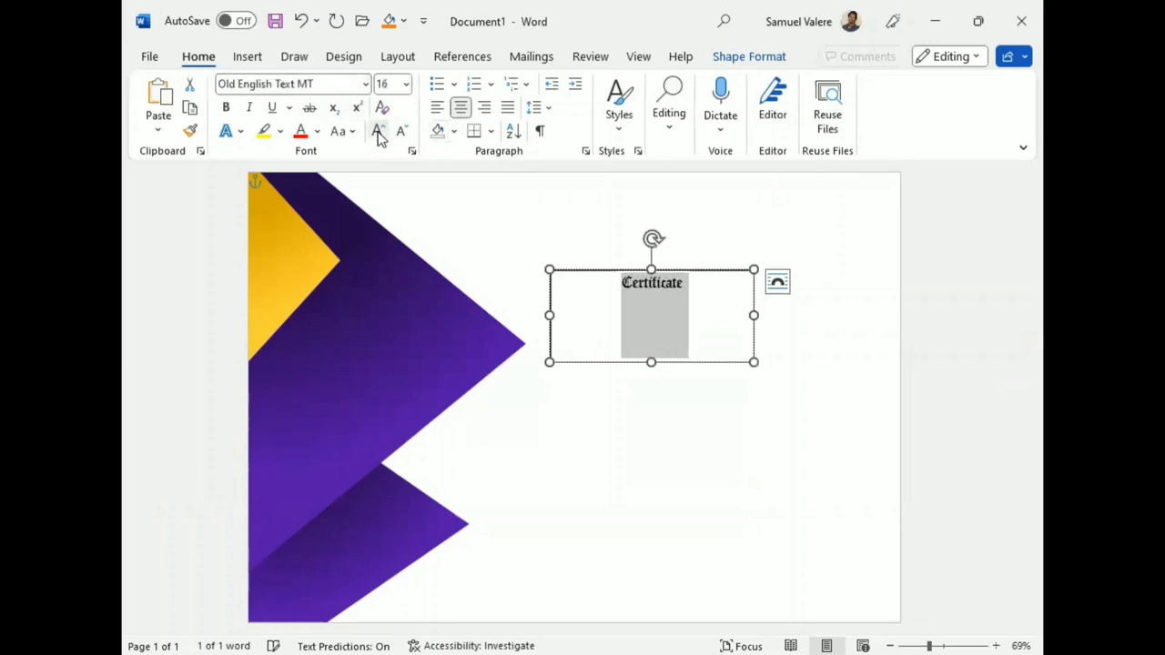
left_click(378, 131)
left_click(379, 131)
left_click(379, 133)
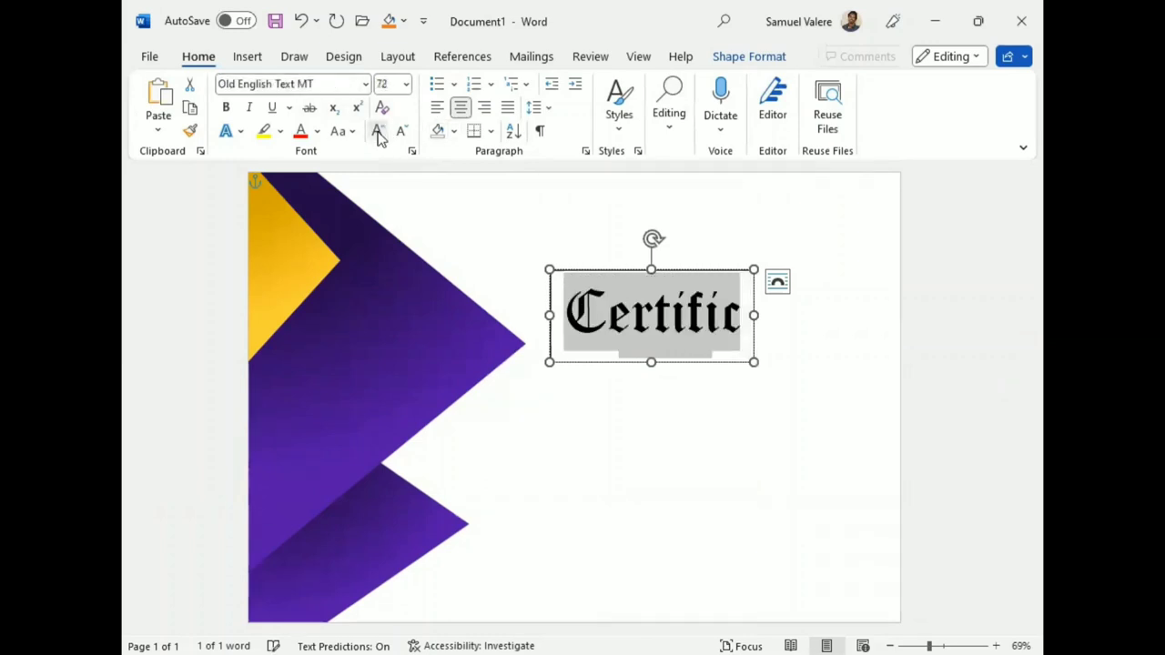
left_click(379, 133)
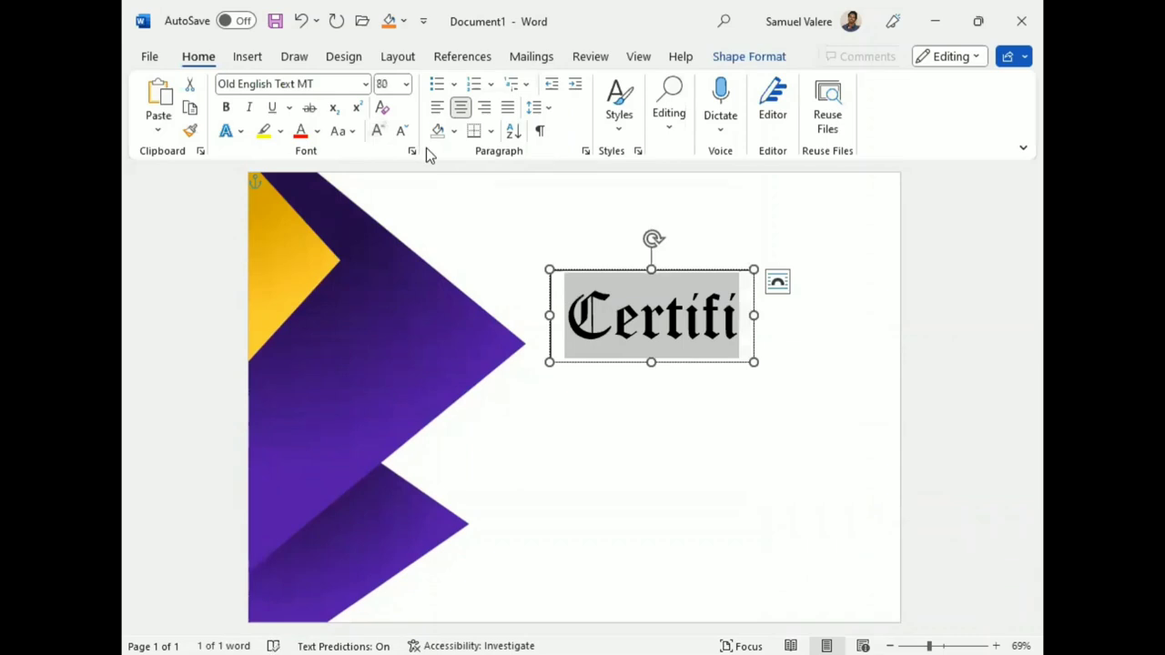
left_click_drag(754, 315, 864, 317)
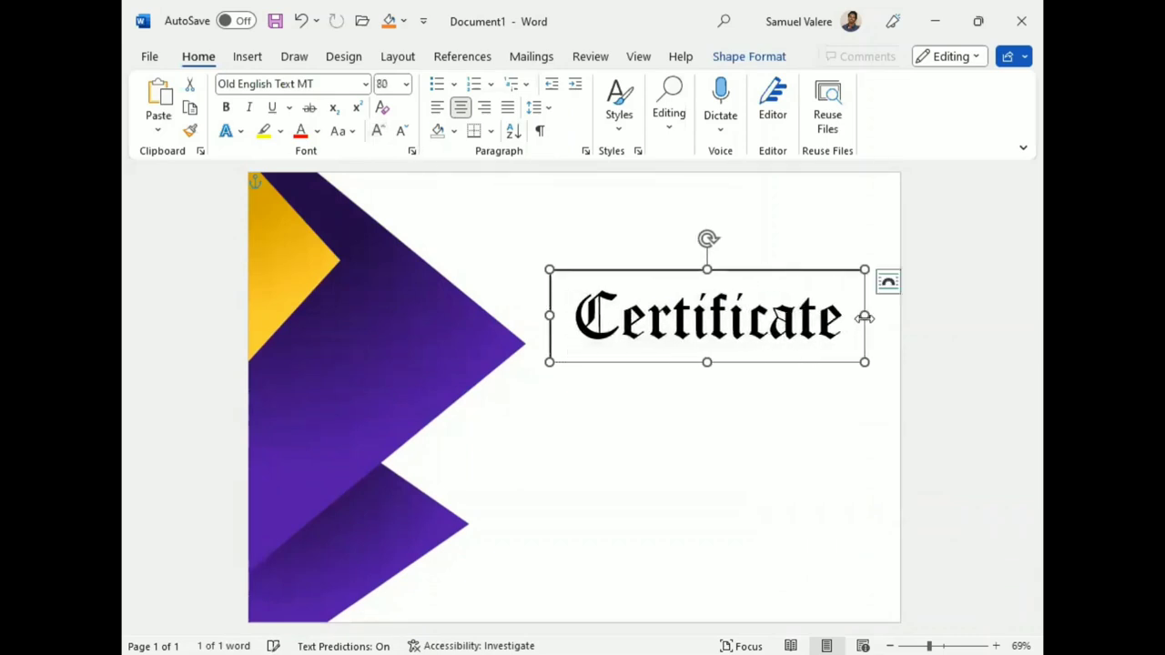
Nudge the Certificate text box up near the top edge of the page
key("Up")
key("Up")
key("Up")
key("Left")
key("Left")
key("Up")
key("Up")
key("Up")
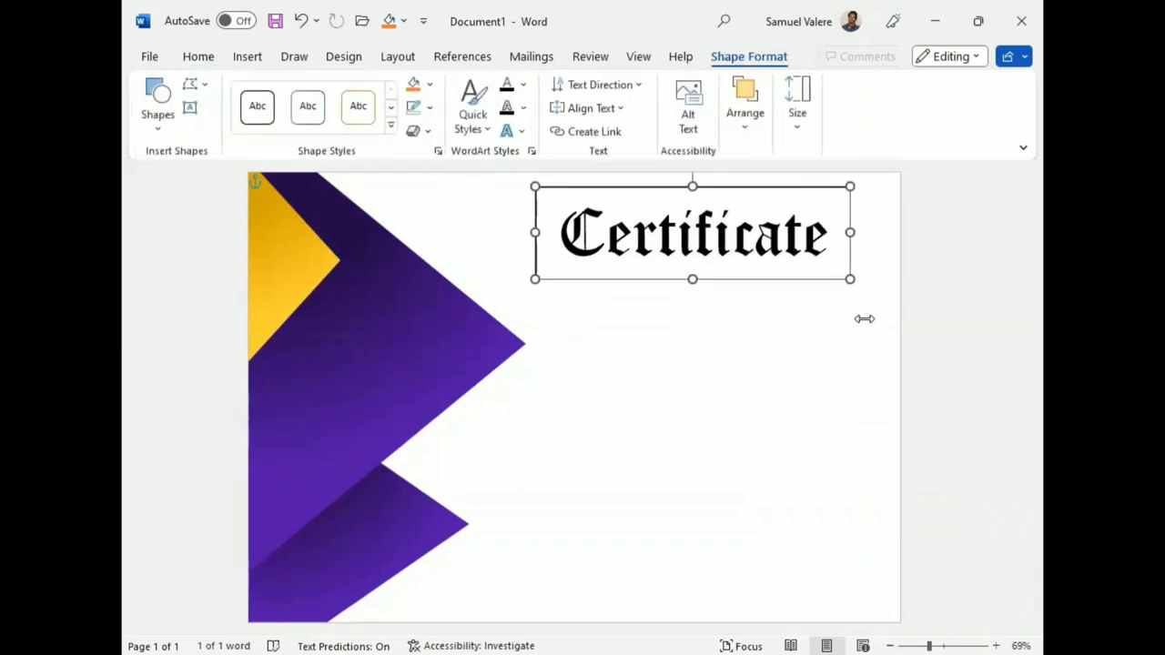
key("Up")
key("Left")
key("Left")
key("Left")
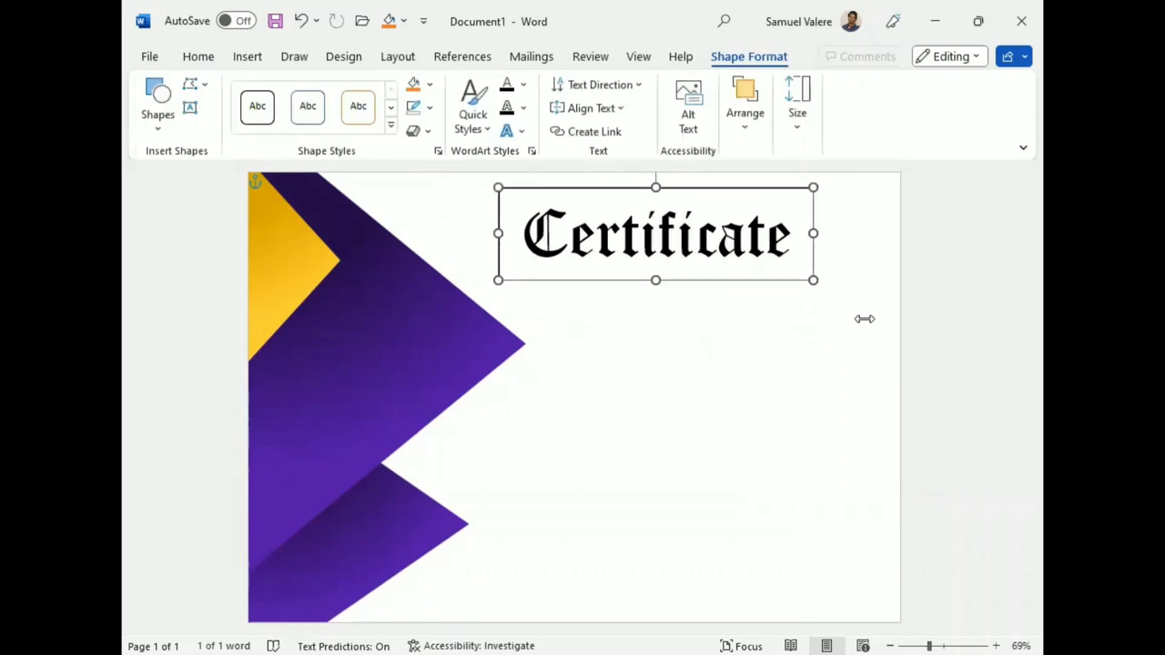
key("Down")
key("Down")
key("Down")
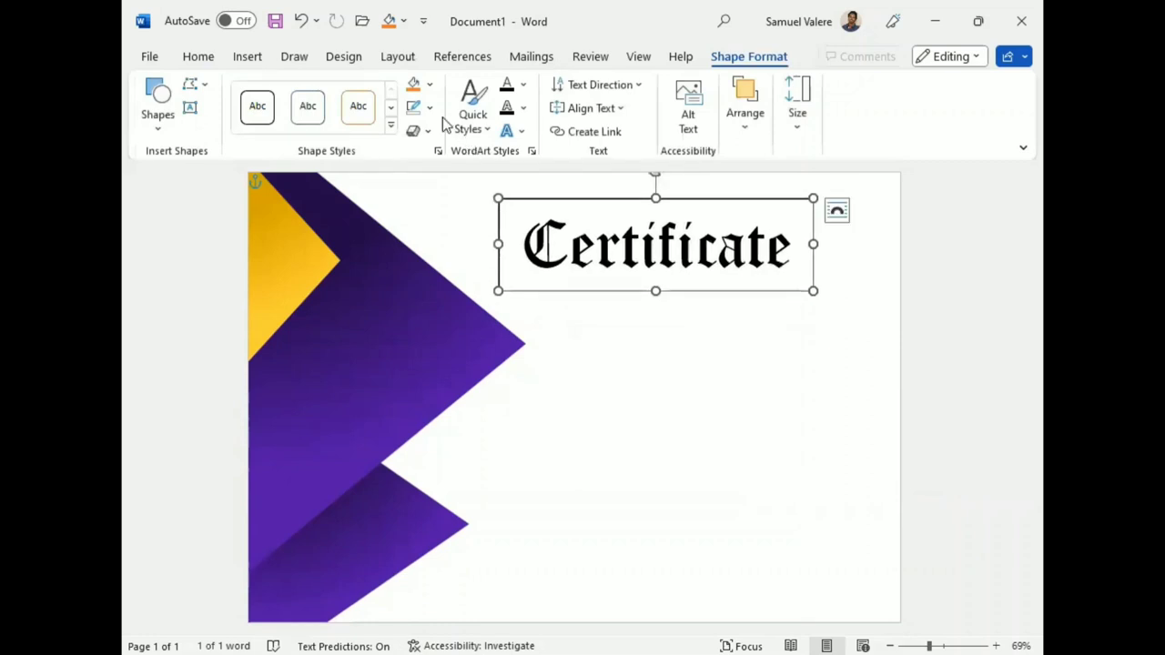
Give the text box No Fill so its background is transparent, then select its text
left_click(429, 107)
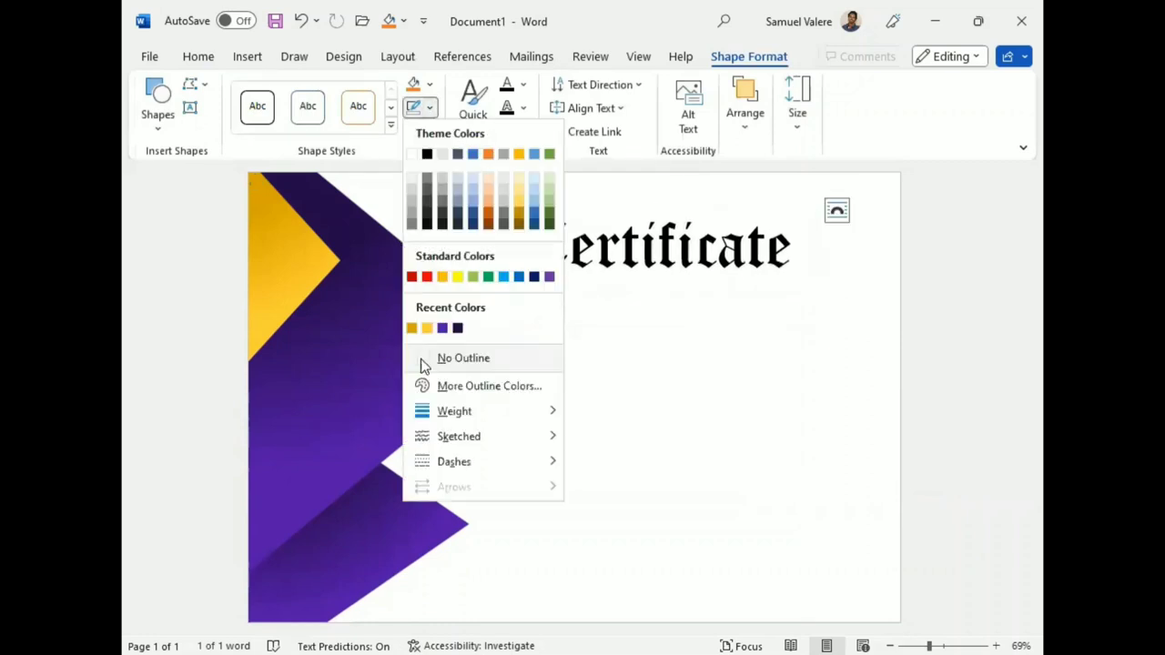
left_click(426, 87)
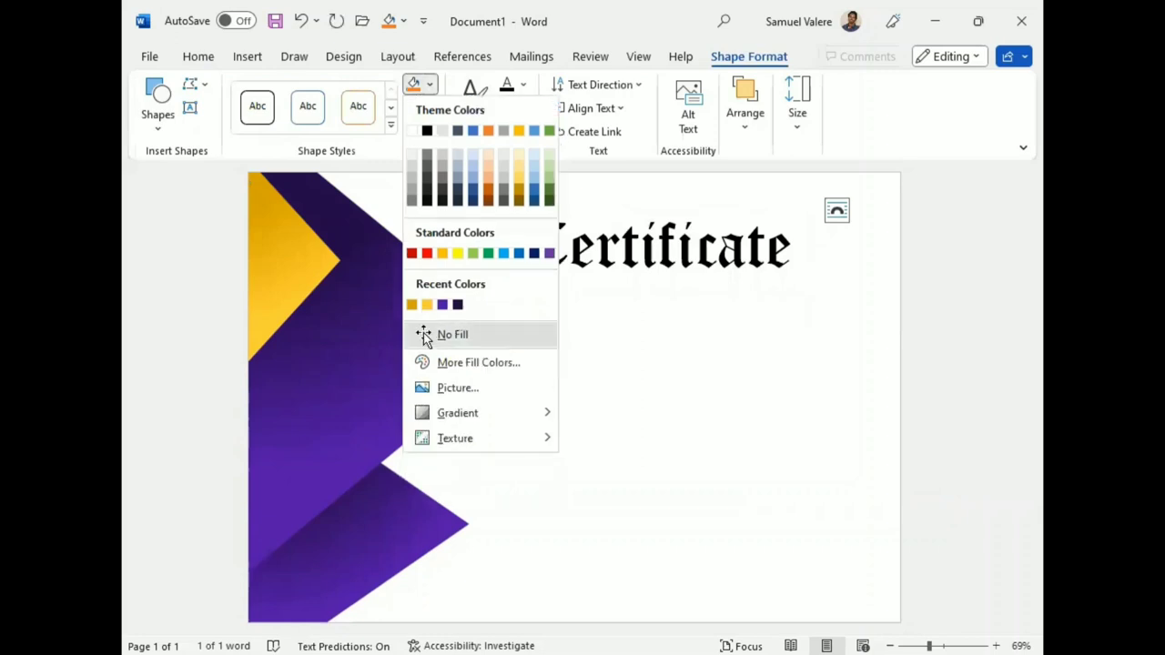
left_click(427, 335)
key("ctrl+a")
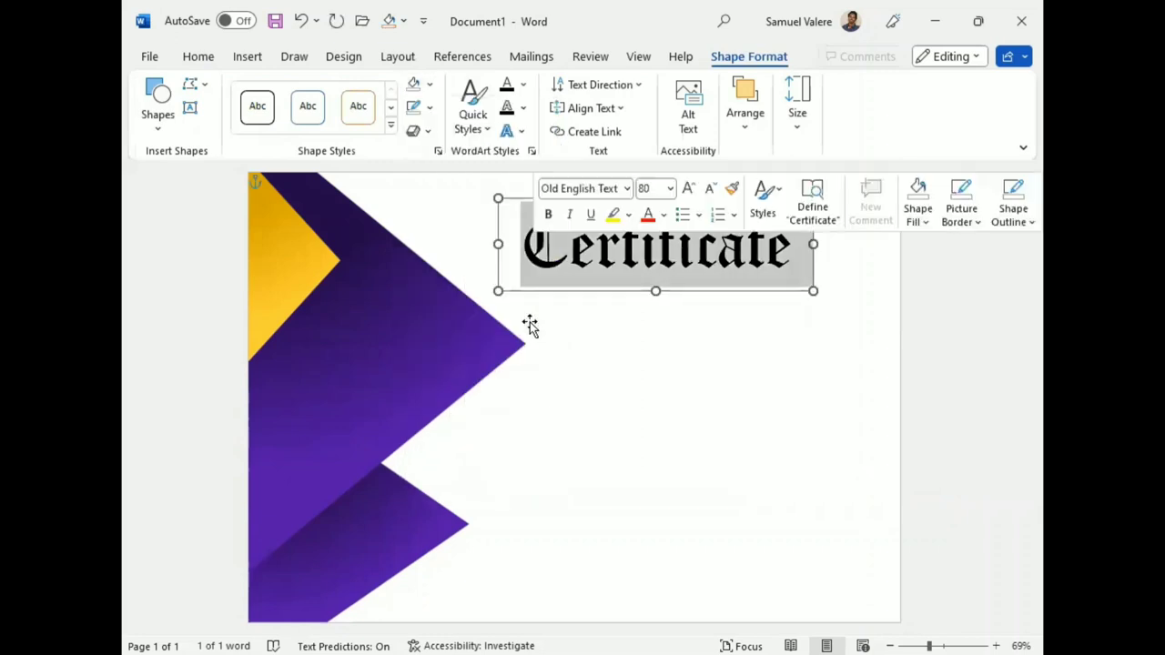
left_click(202, 56)
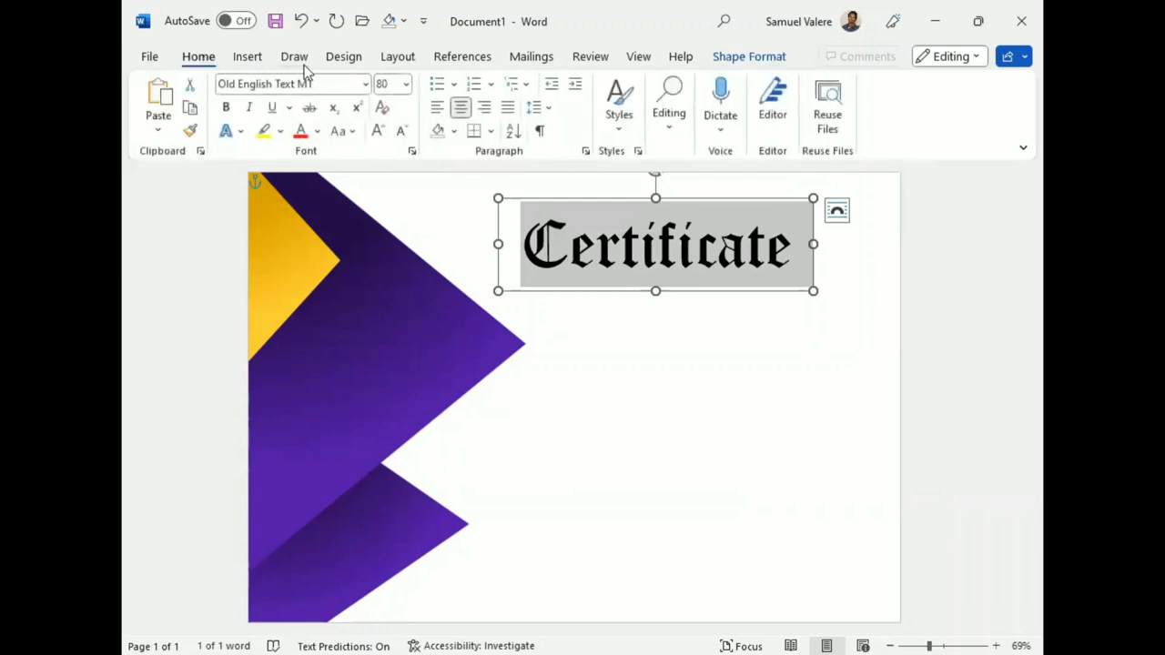
Set the title's character spacing to Expanded by 1 pt in the Font dialog
left_click(412, 151)
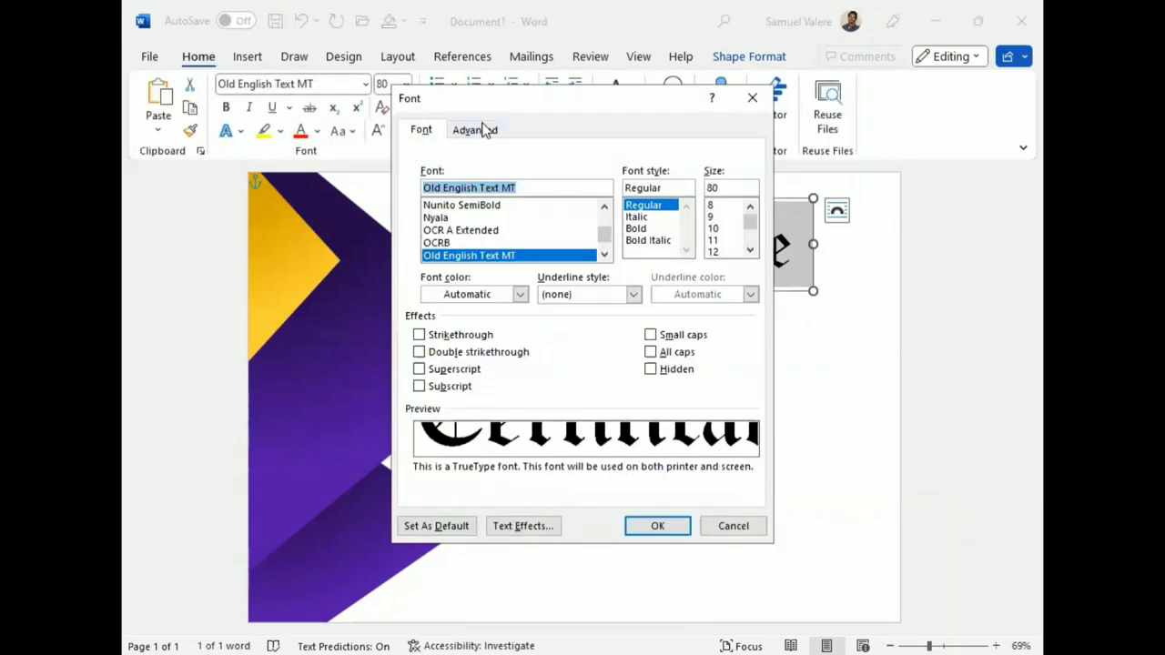
left_click(477, 129)
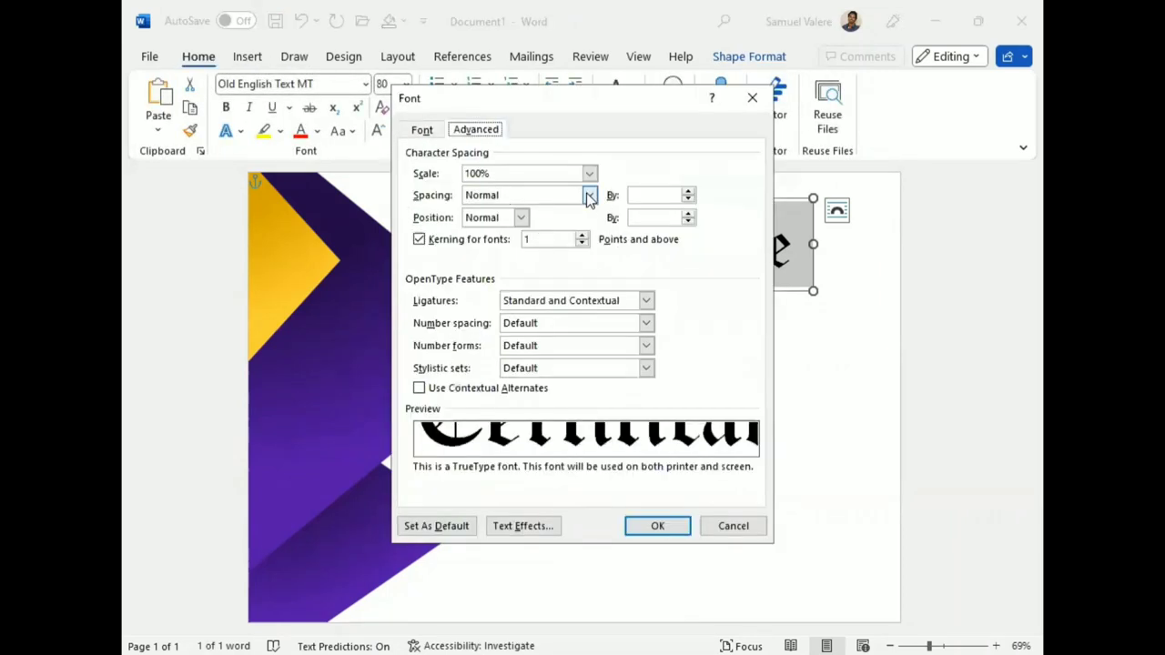
left_click(589, 195)
left_click(512, 220)
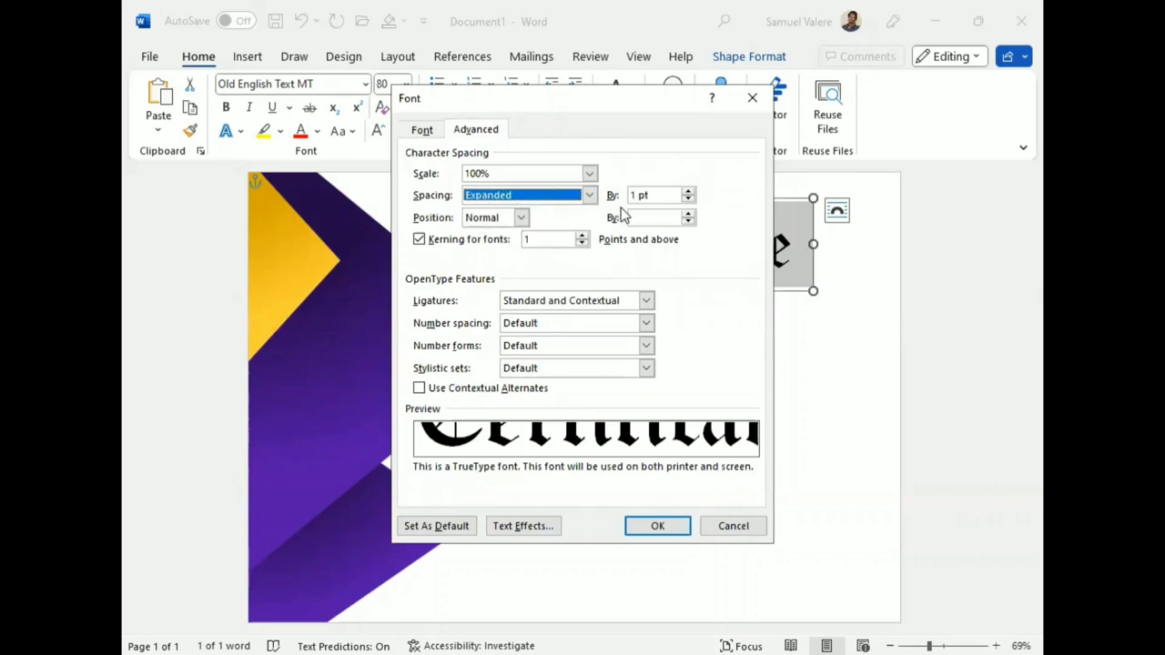
left_click(661, 526)
key("Return")
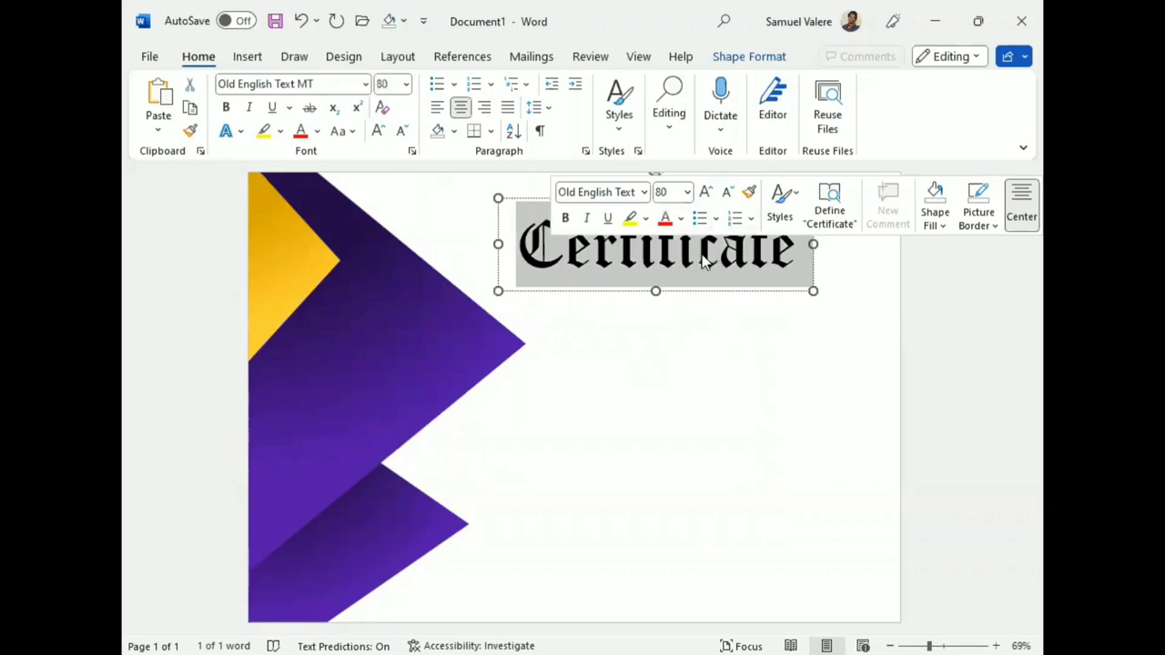
Give the title a gradient text fill running Linear Down, top to bottom
left_click(683, 222)
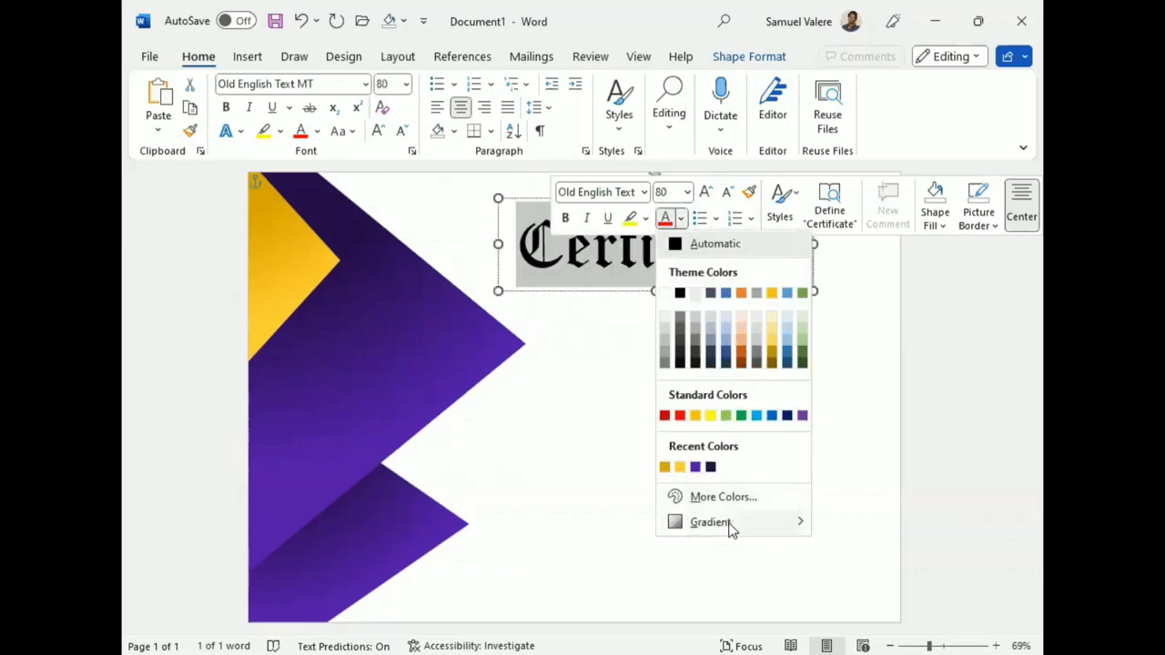
mouse_move(731, 526)
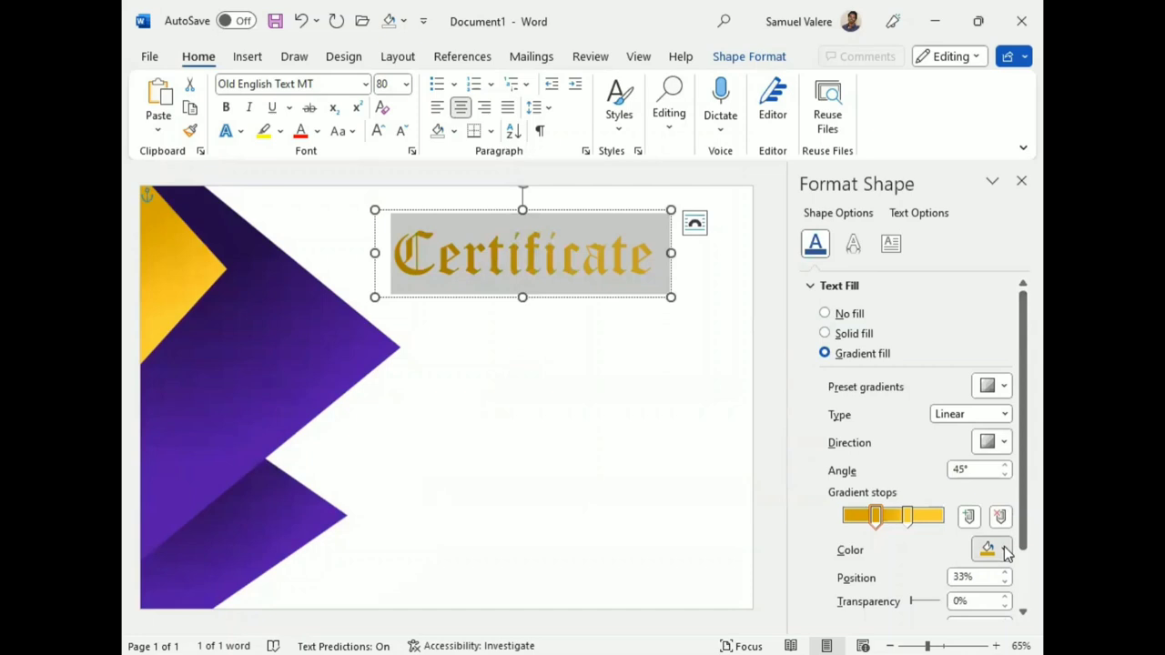
left_click(1005, 444)
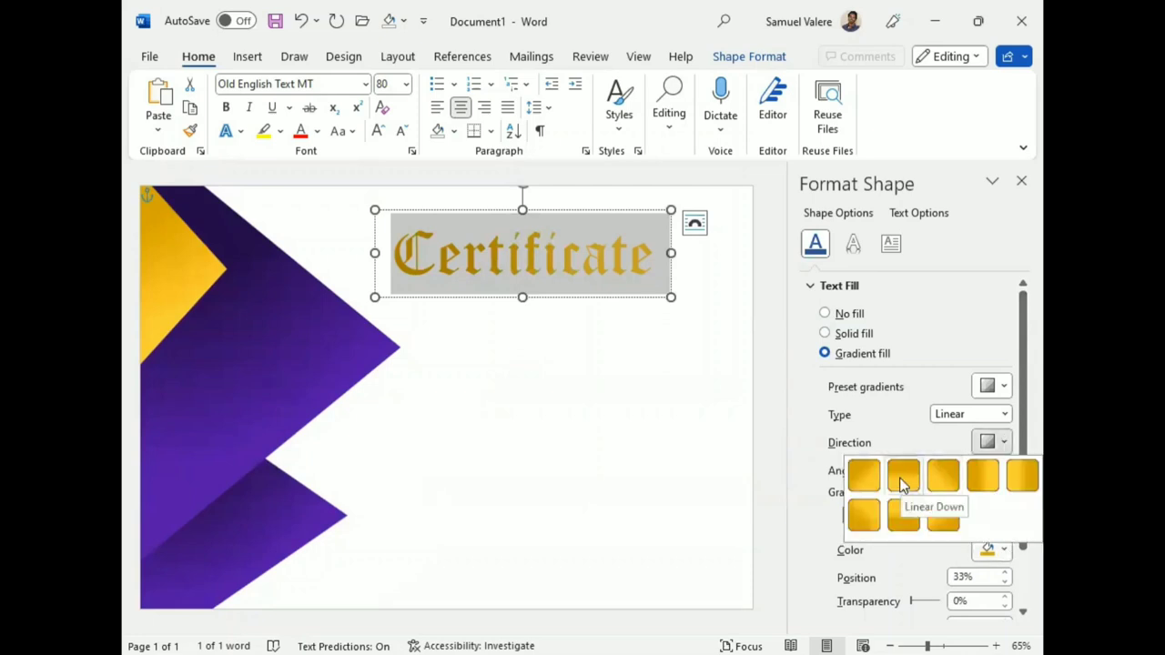
left_click(903, 486)
Colour the gradient stops dark purple and purple, positioned at 83% and 89%
left_click(994, 549)
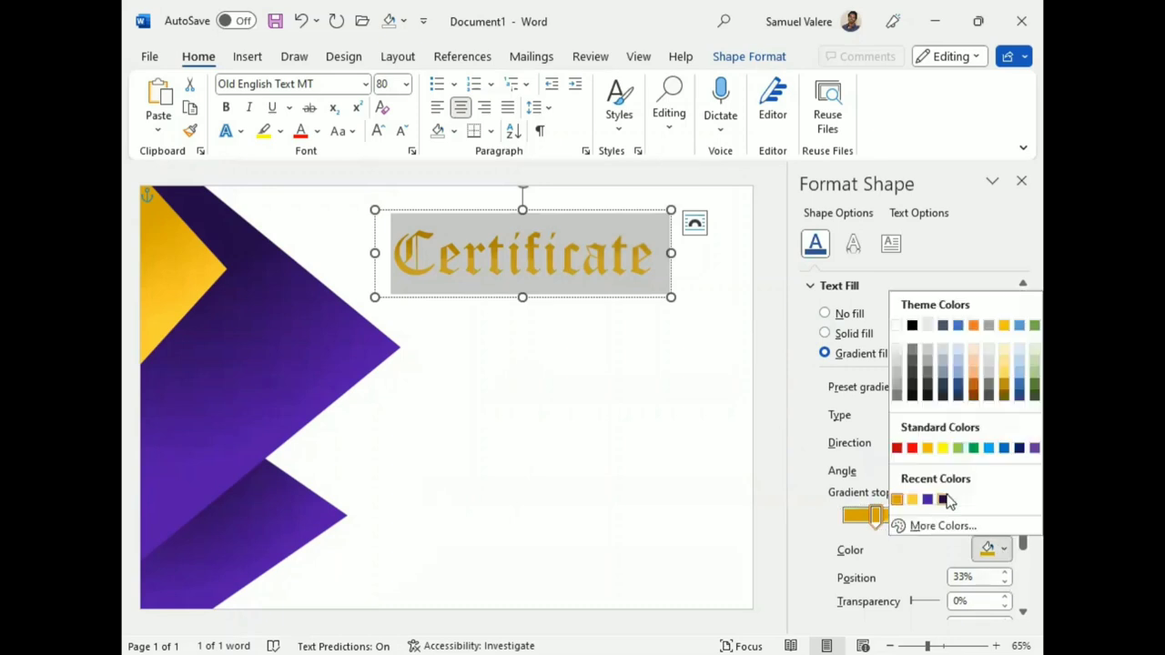
left_click(943, 499)
left_click(908, 515)
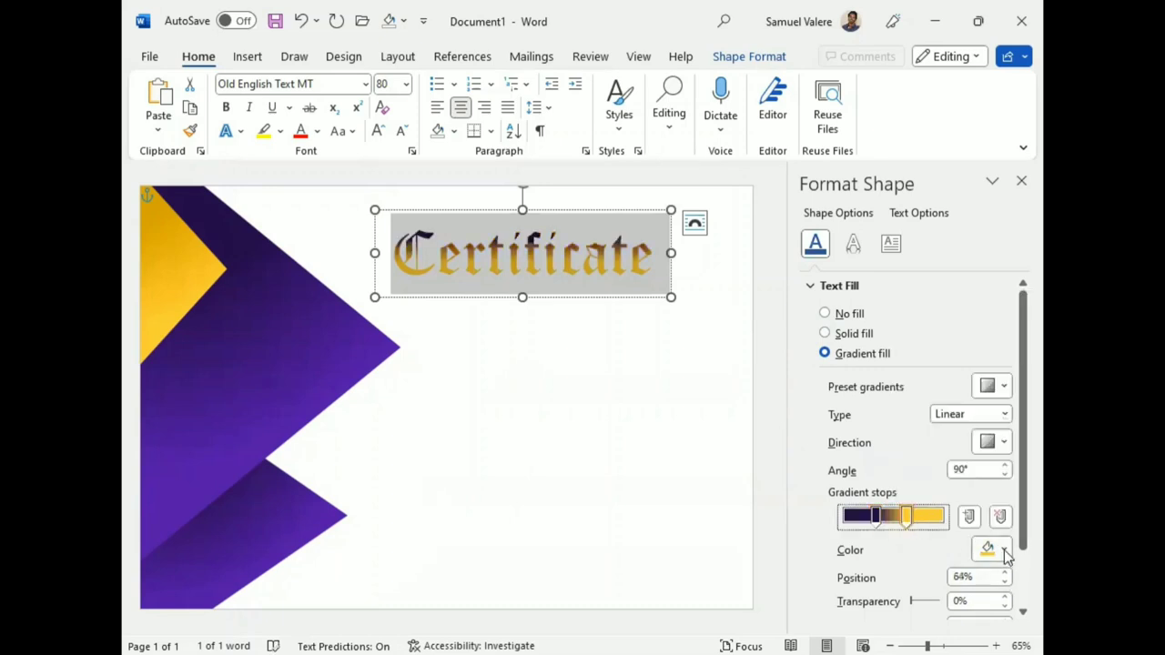
left_click(1005, 551)
left_click(947, 506)
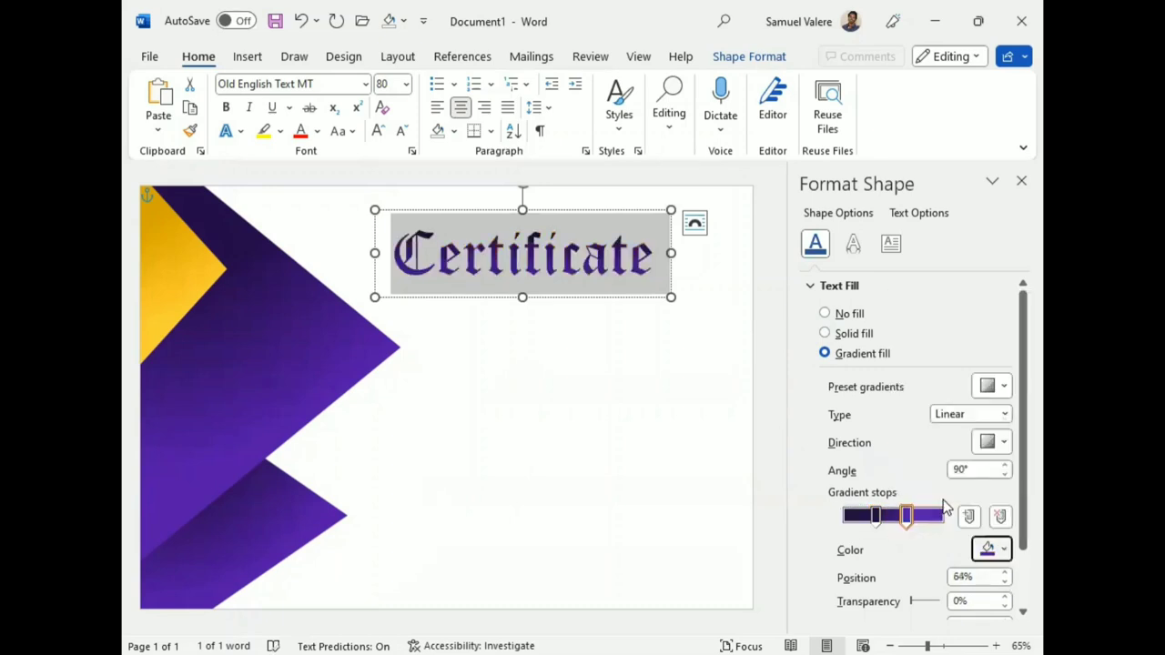
mouse_move(907, 516)
left_mouse_down()
mouse_move(935, 528)
mouse_move(871, 522)
left_mouse_up()
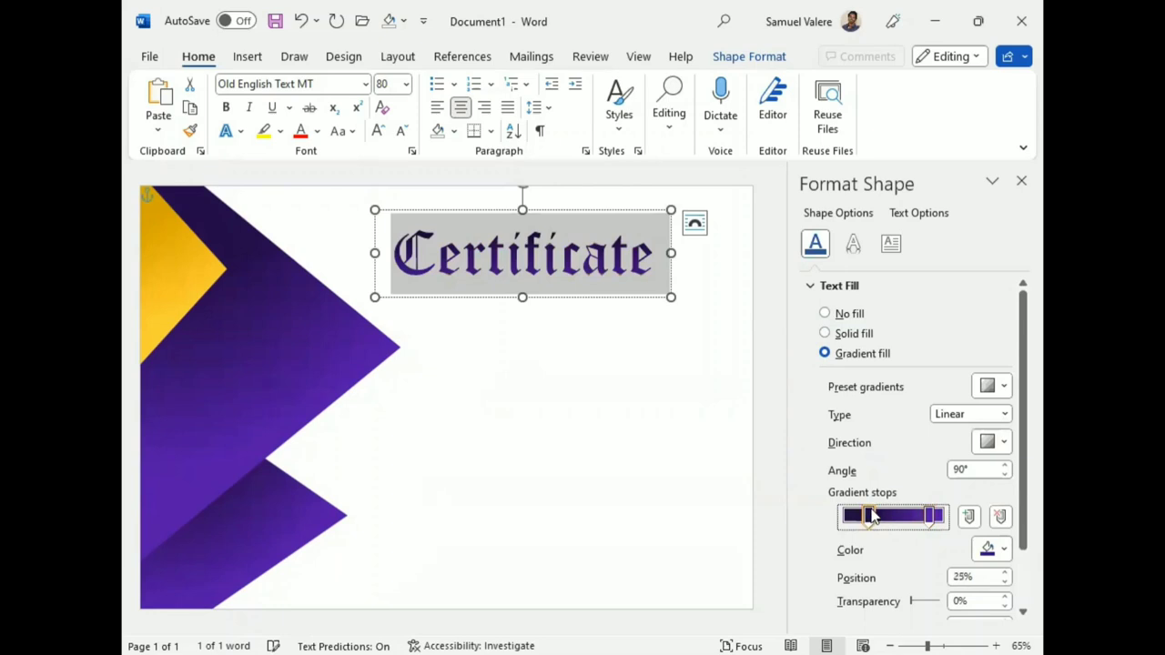
left_click(933, 521)
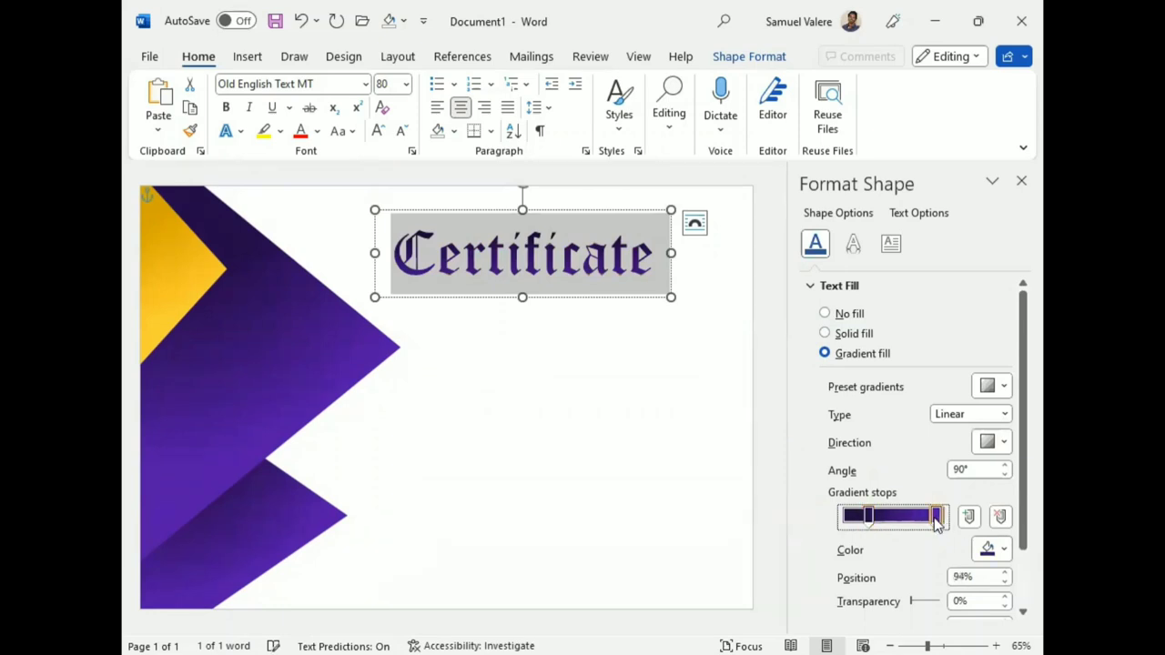
left_click_drag(932, 522, 936, 522)
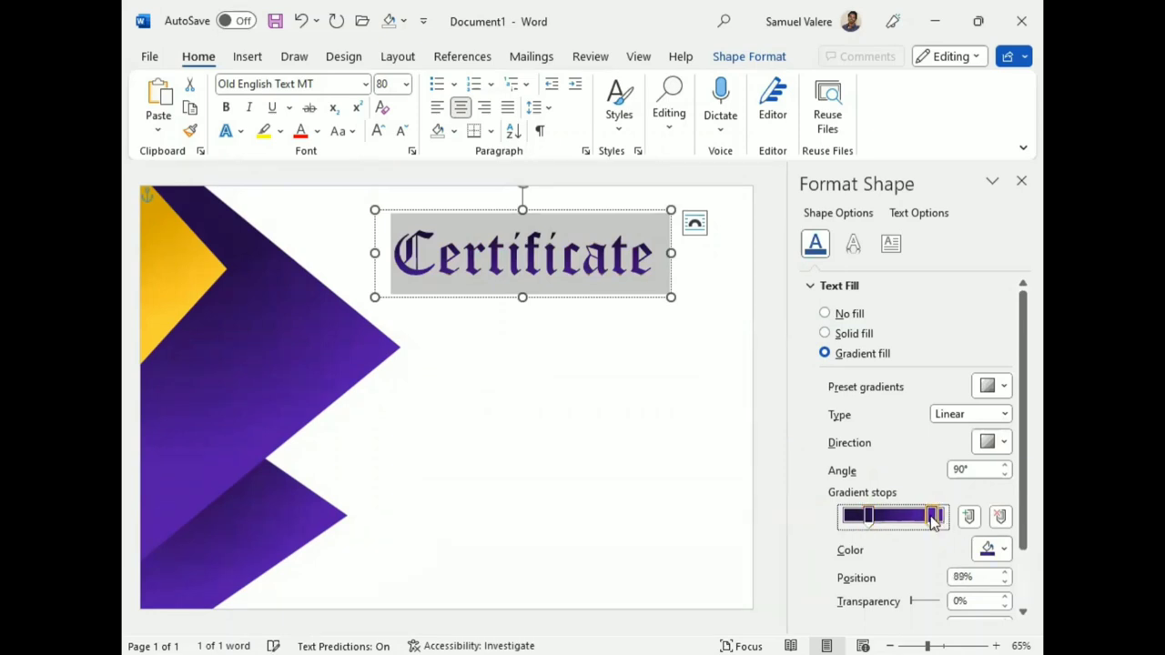
left_click(1021, 181)
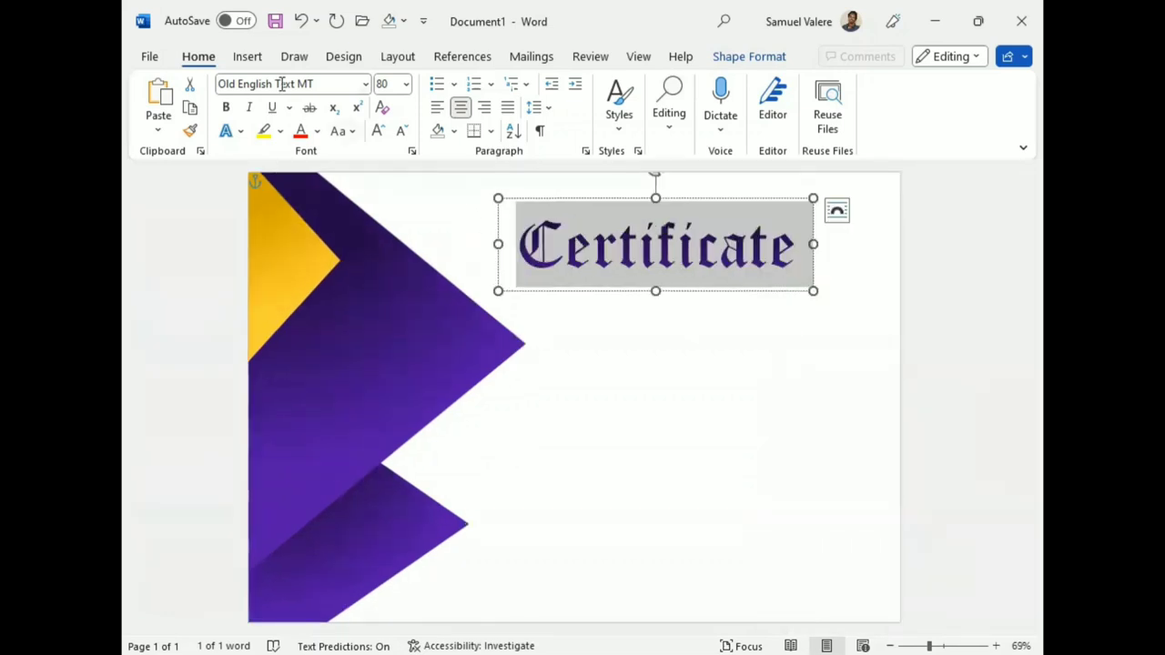
Draw a text box under the Certificate title and type 'Of Appreciation' in it
left_click(248, 60)
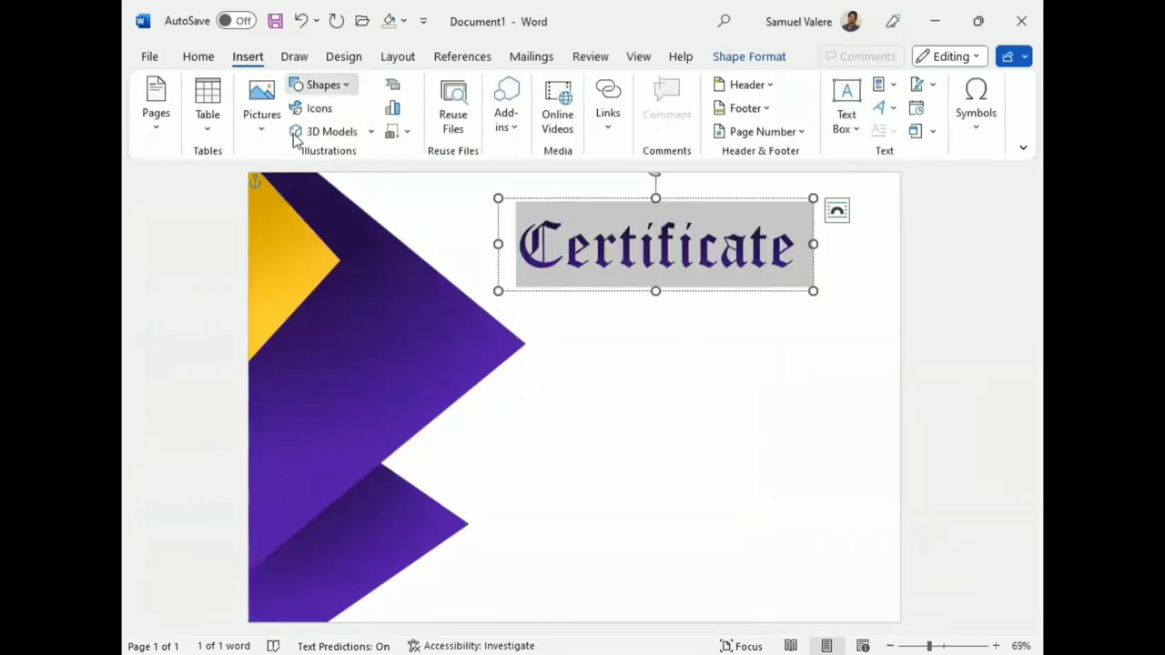
left_click_drag(563, 319, 739, 352)
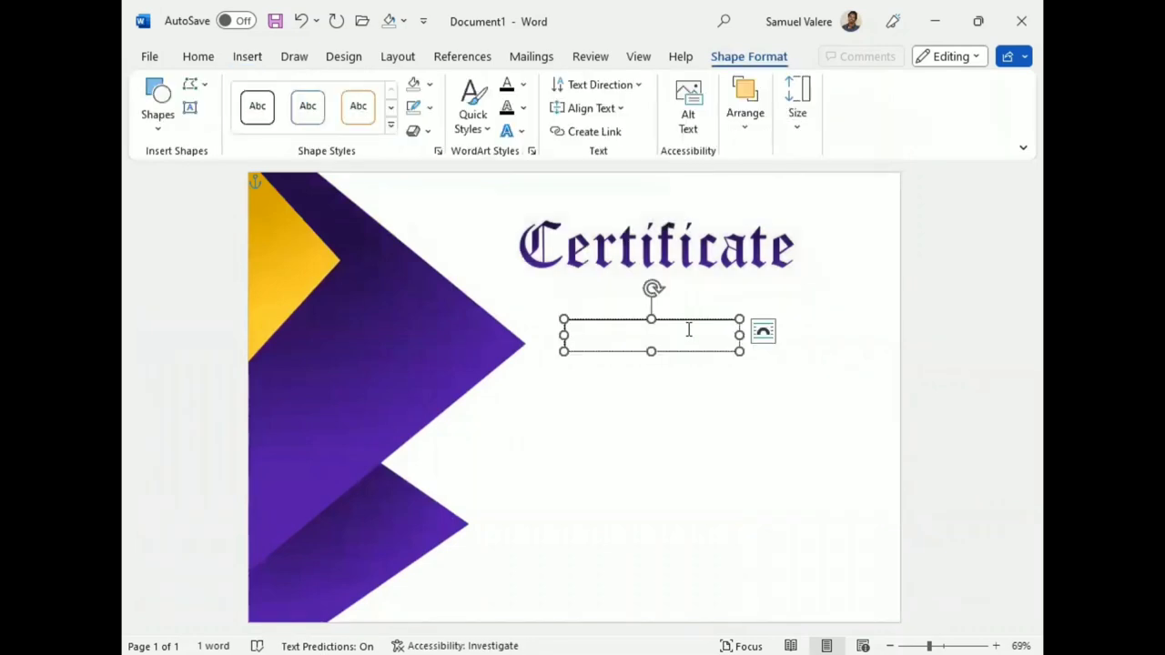
type("of")
type(" Appreciation")
mouse_move(628, 329)
left_mouse_down()
mouse_move(575, 330)
mouse_move(595, 334)
left_mouse_up()
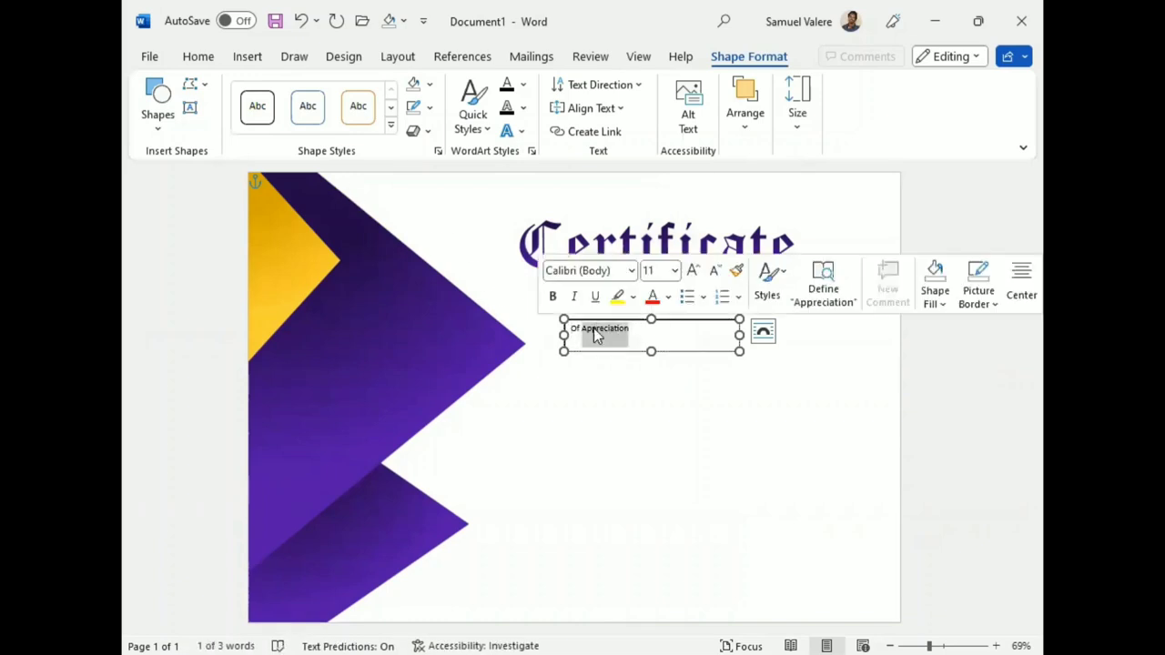
Make the subtitle all uppercase and enlarge it to 20 pt
left_click(200, 60)
left_click(379, 132)
left_click(380, 133)
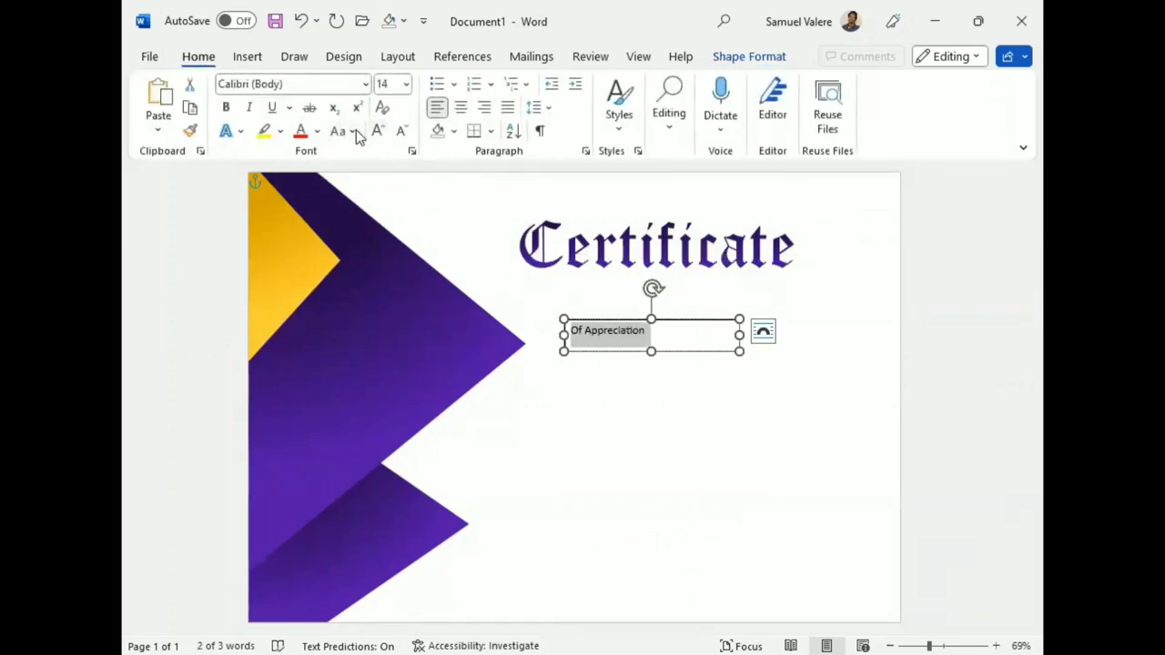
left_click(342, 131)
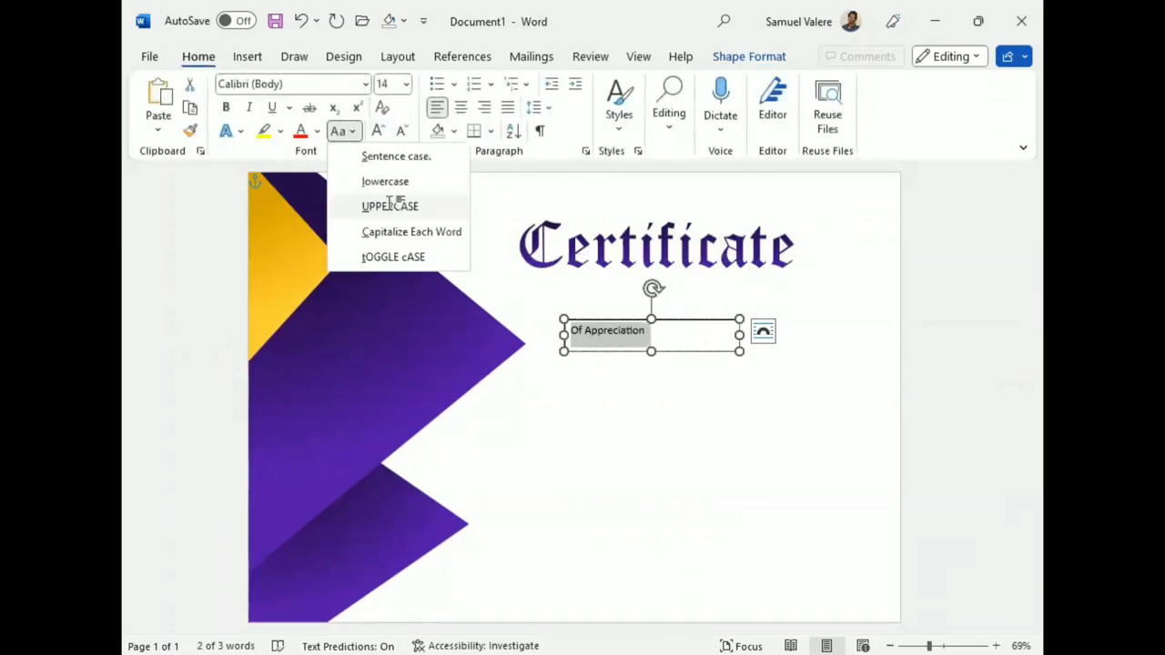
left_click(390, 206)
left_click(377, 131)
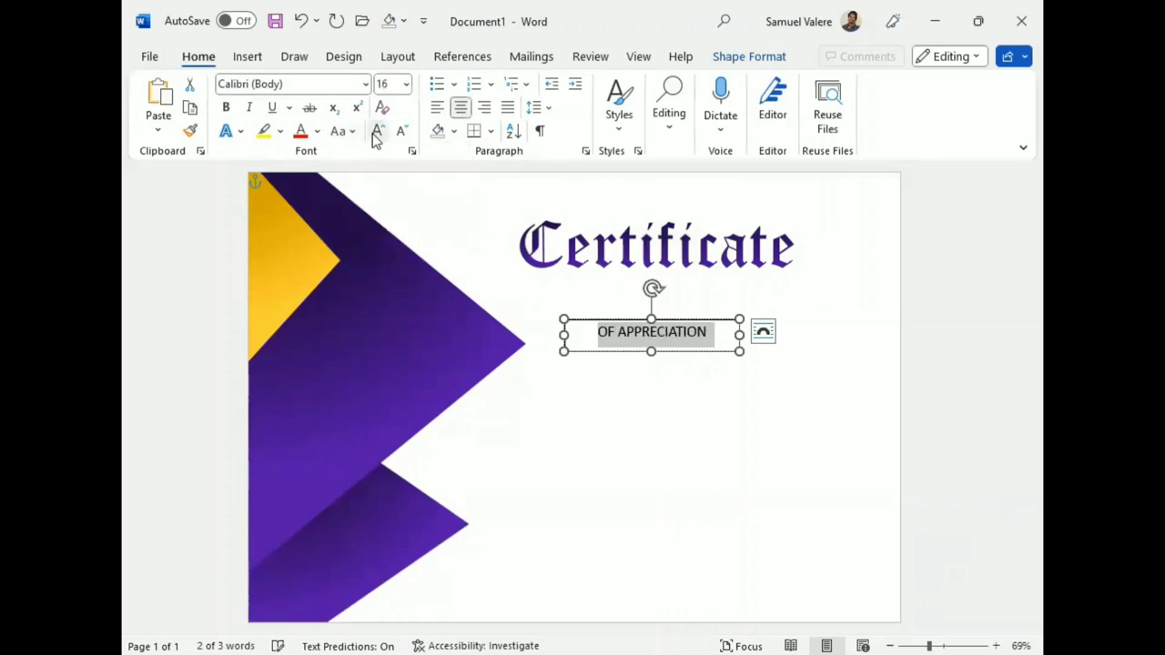
left_click(376, 132)
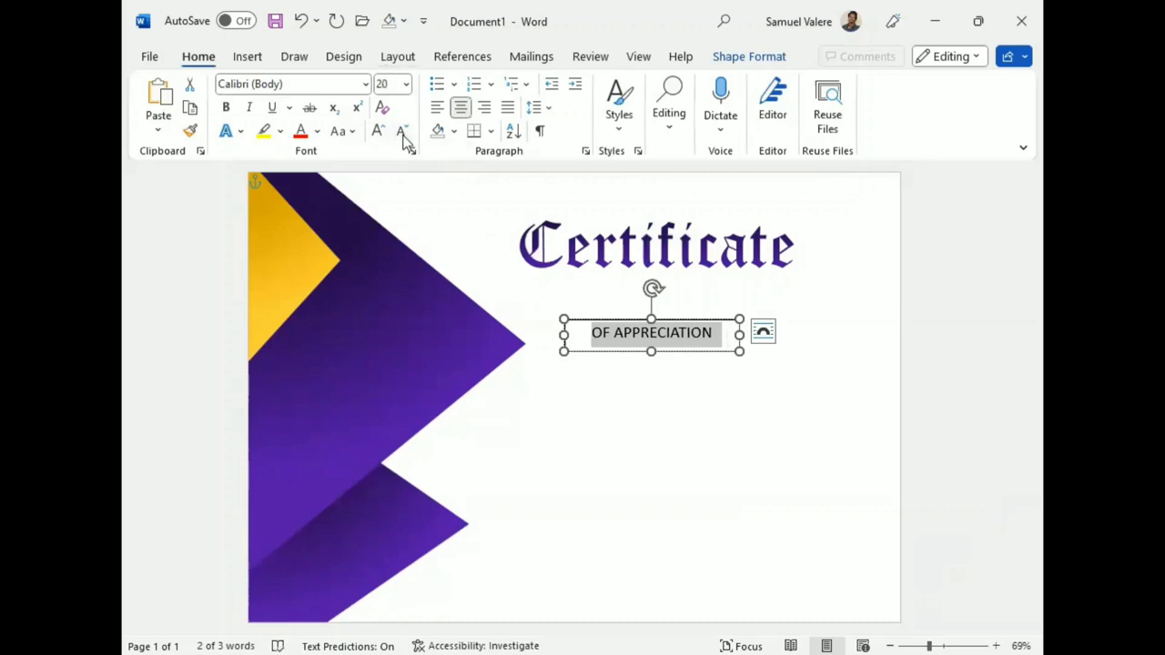
left_click(412, 149)
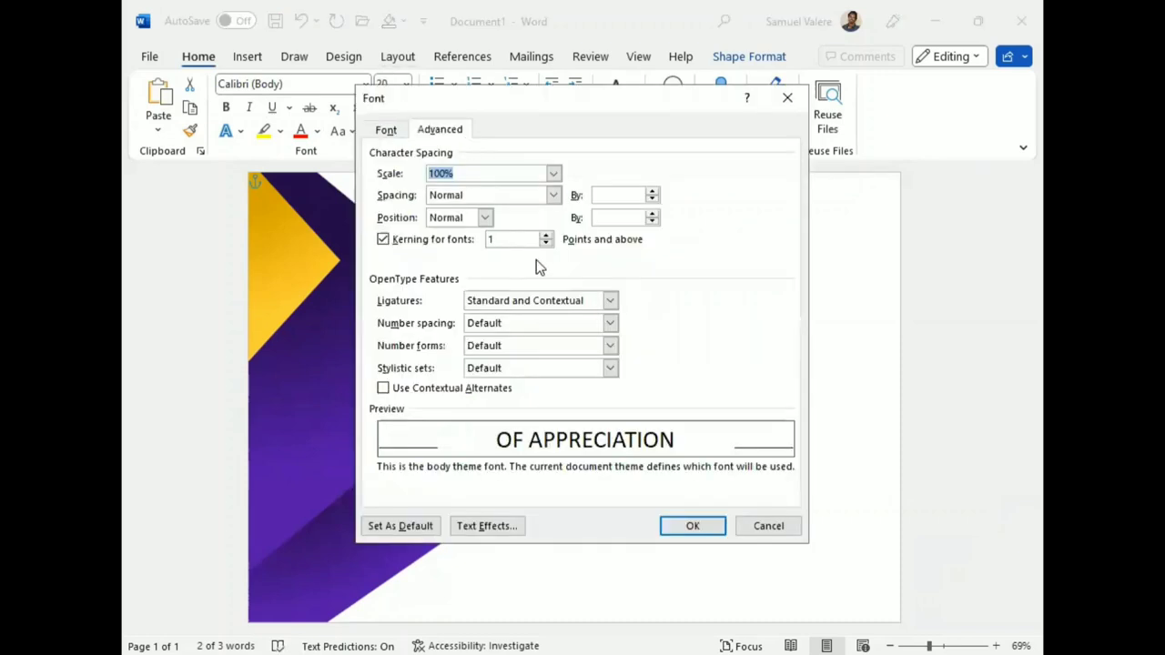
Expand the OF APPRECIATION character spacing by 3 pt in the Font dialog's Advanced settings
left_click(553, 195)
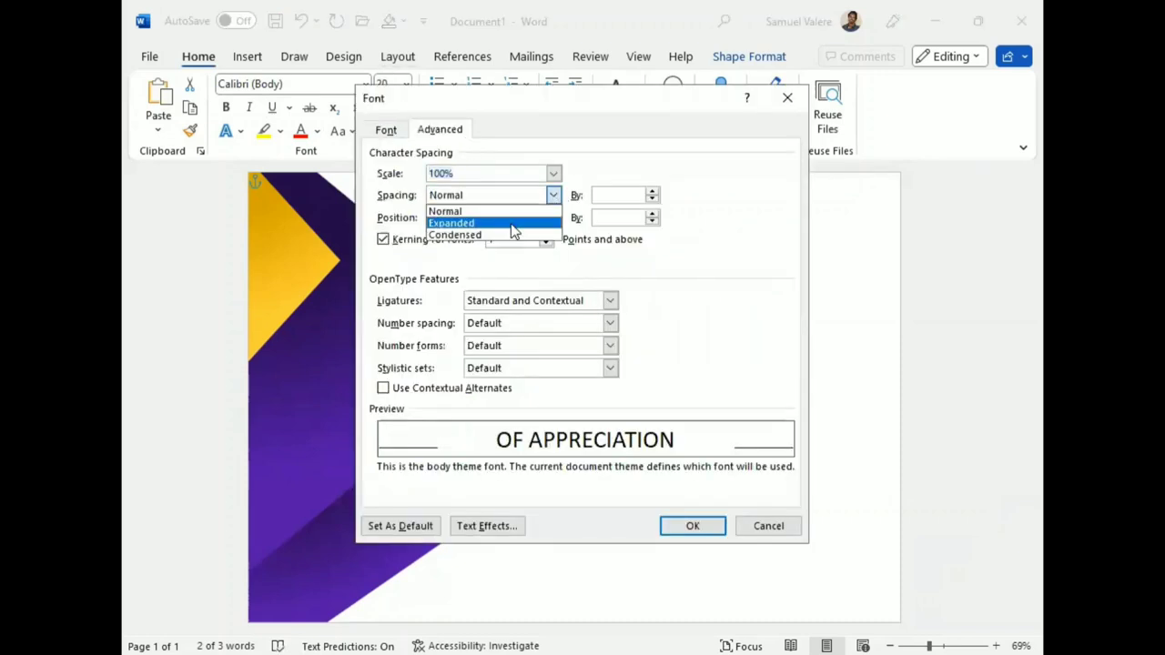
left_click(515, 221)
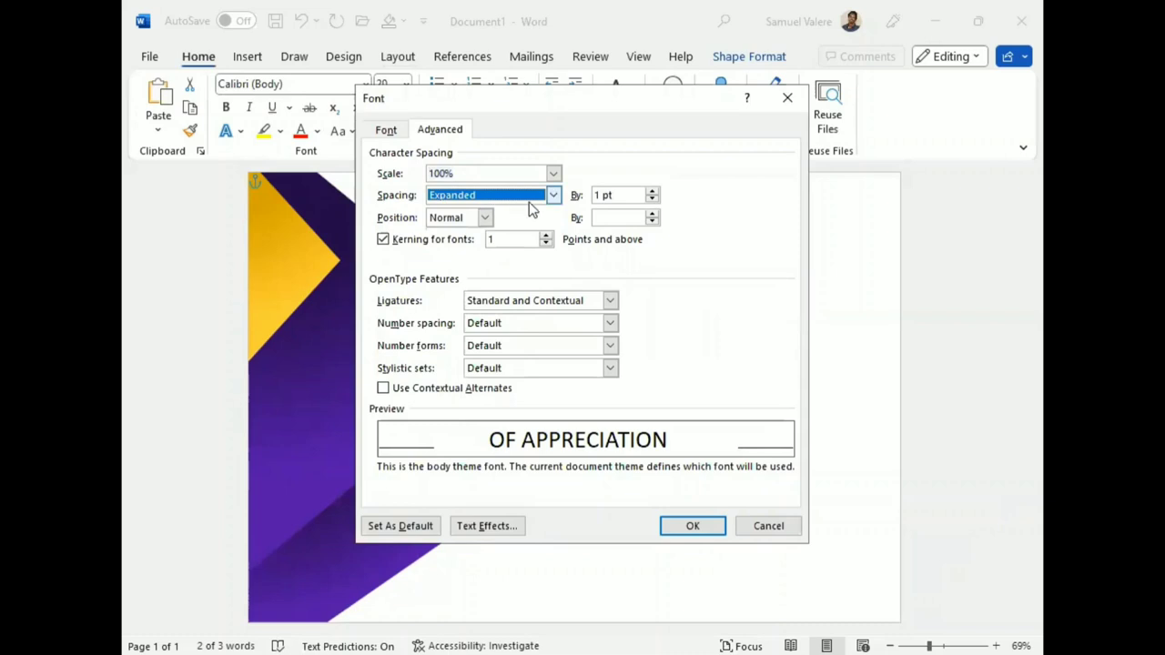
double_click(600, 195)
type("3")
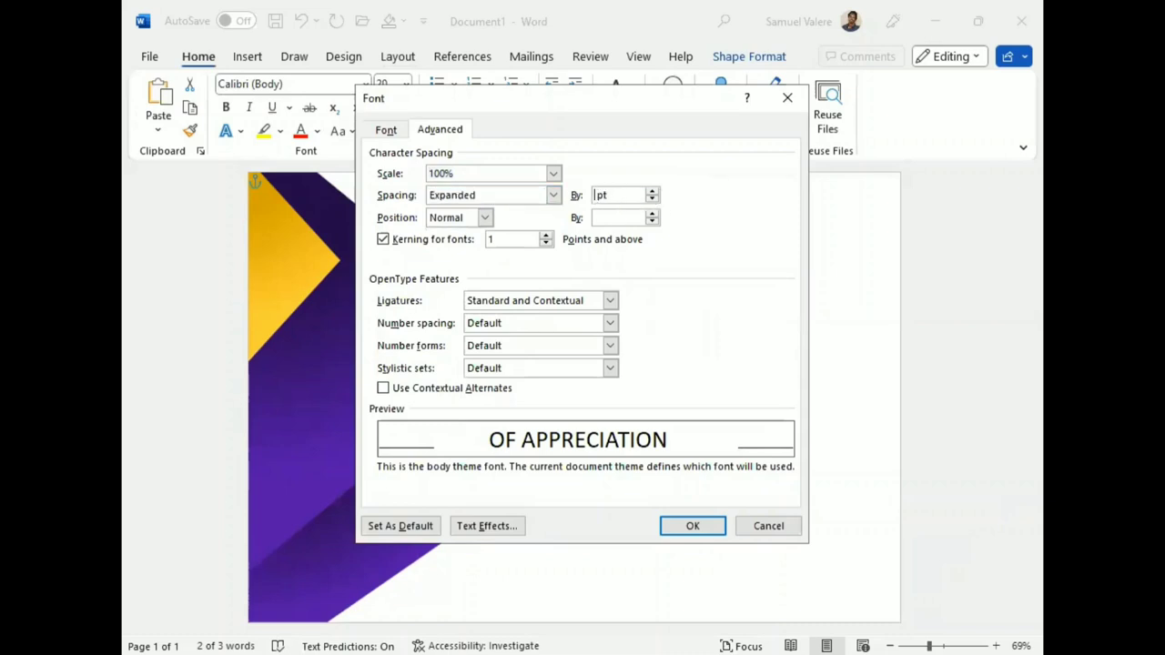
left_click(702, 530)
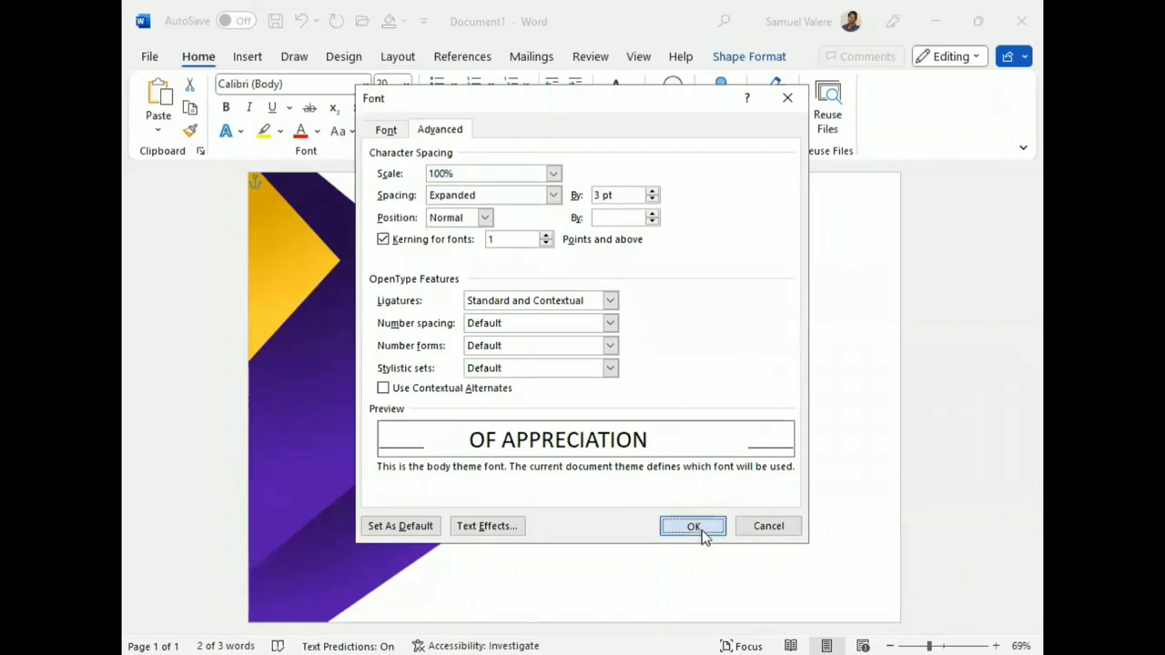
key("Escape")
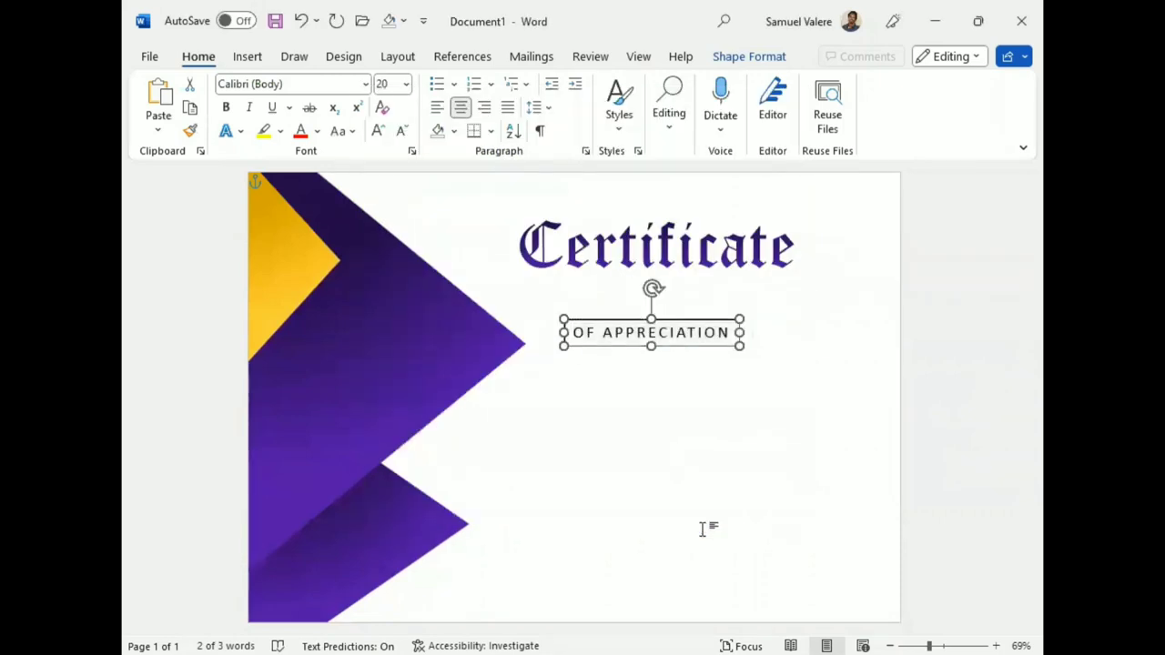
Change the OF APPRECIATION subtitle's font size to 18 pt
left_click(391, 83)
key("BackSpace")
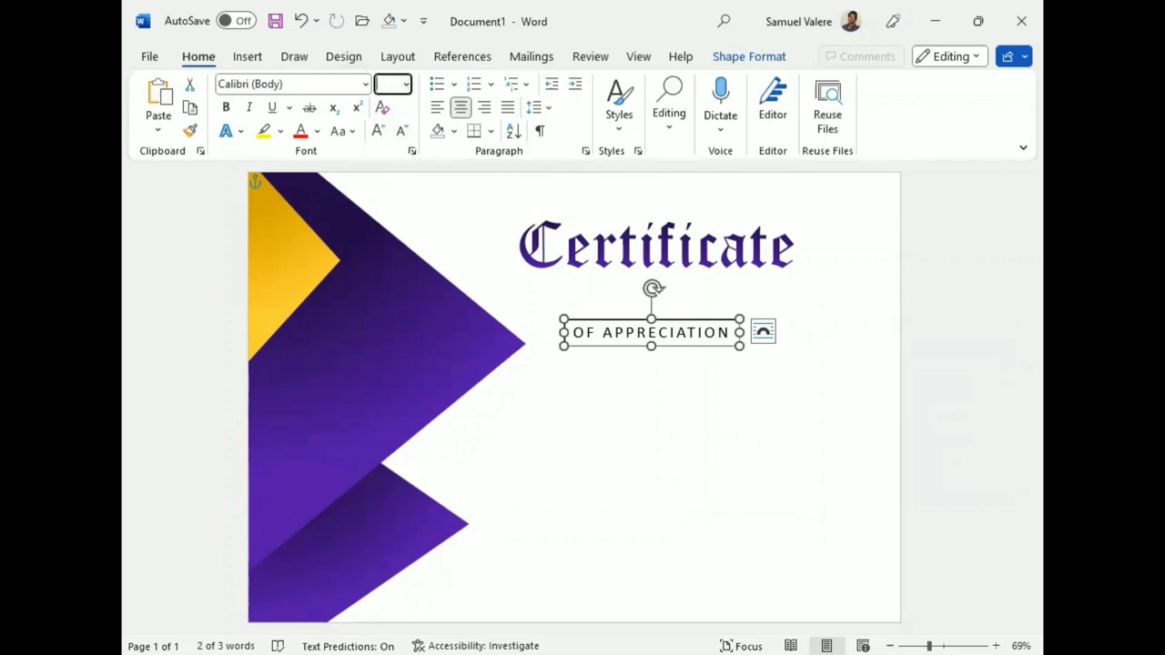
type("8")
key("Return")
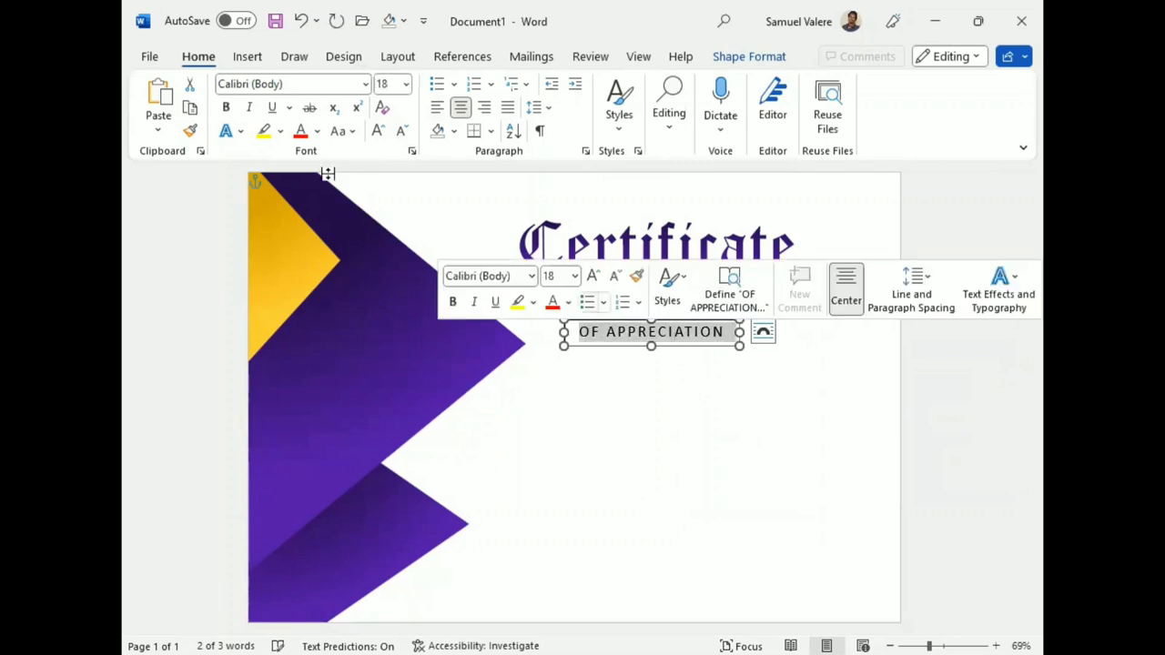
left_click(391, 84)
type("1")
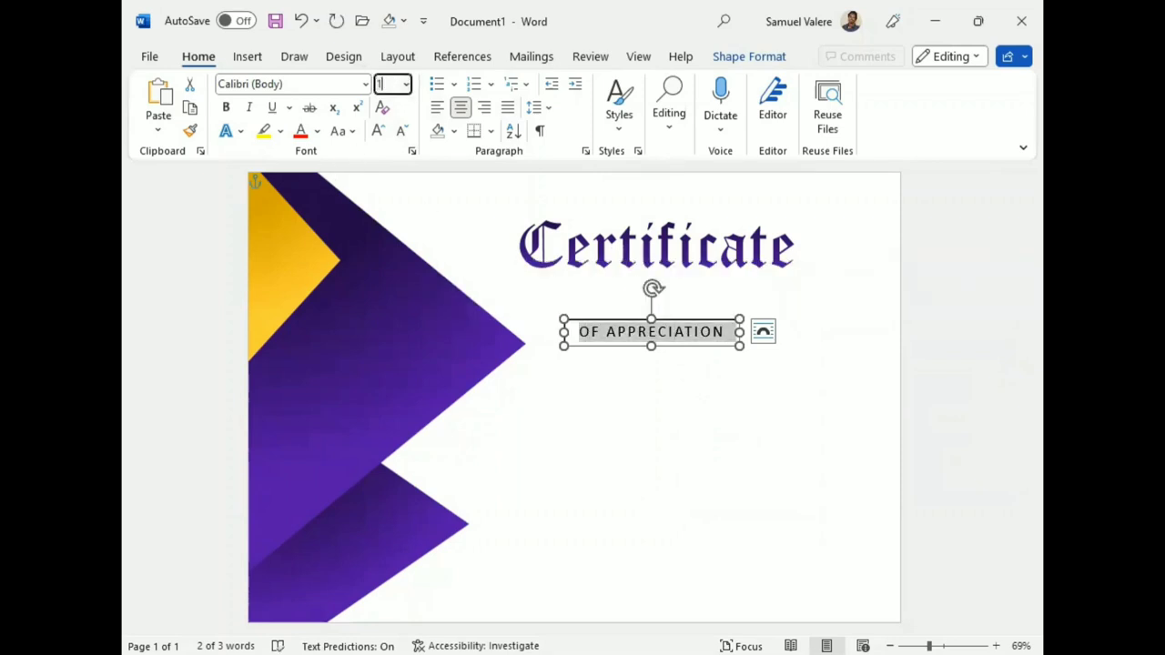
type("8")
key("Return")
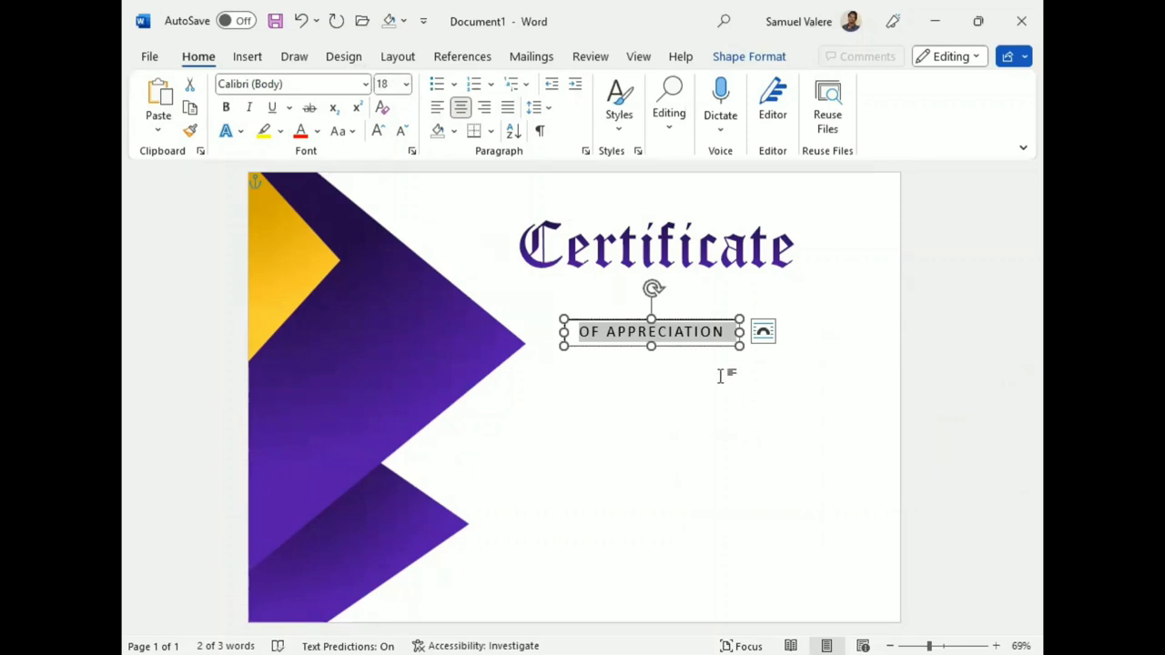
Remove the outline from the subtitle's text box
key("Escape")
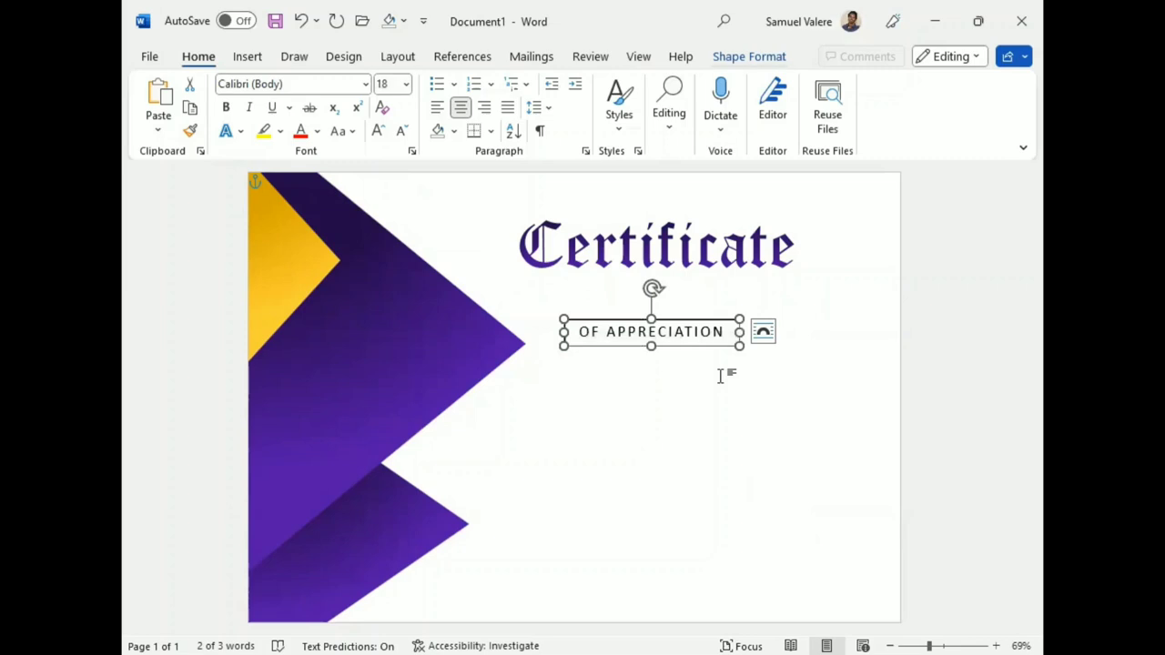
left_click(431, 109)
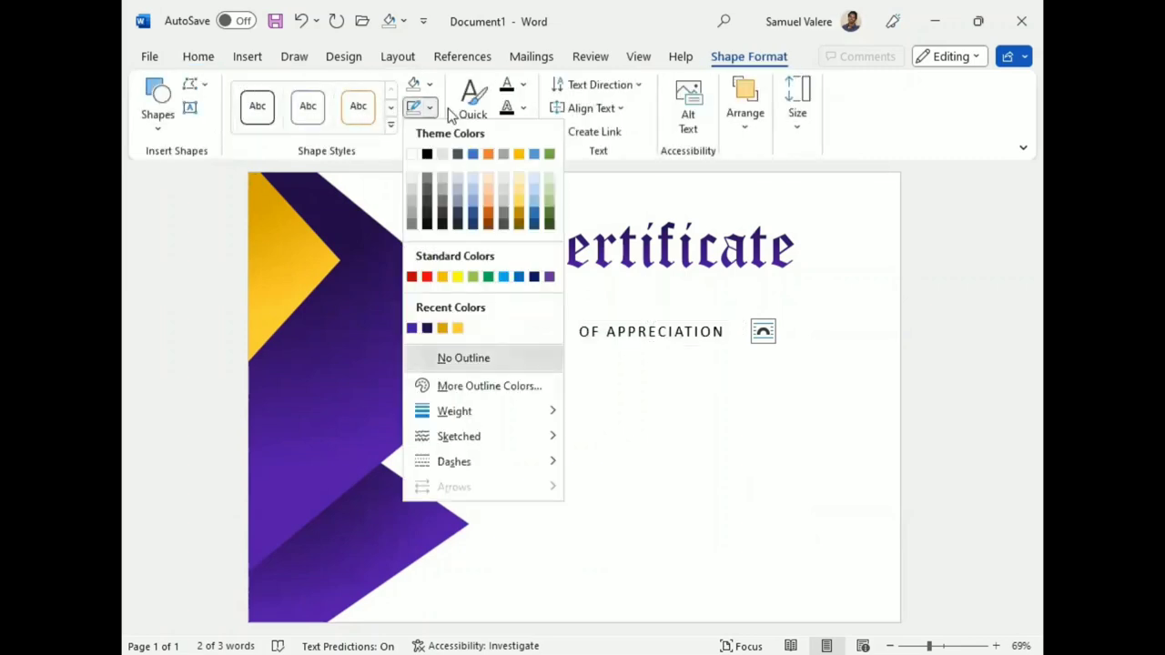
left_click(428, 84)
Nudge the subtitle box tight under the title, then Ctrl+drag a duplicate of it
left_click(592, 391)
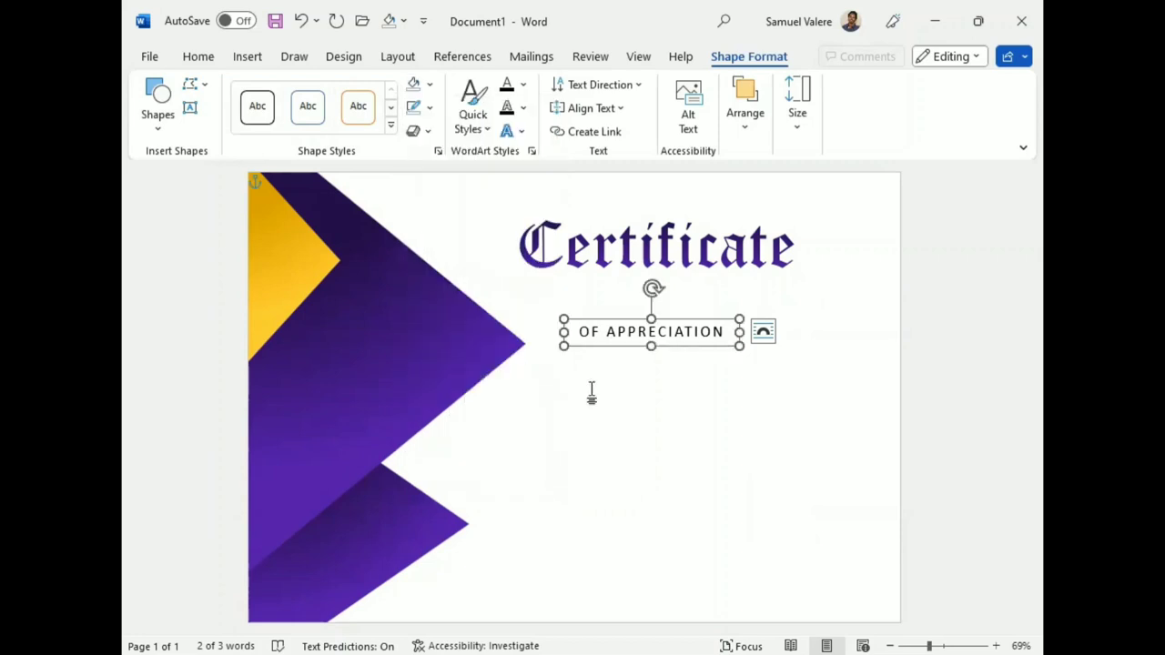
key("Right")
key("Right")
key("Right")
key("Up")
key("Up")
key("Up")
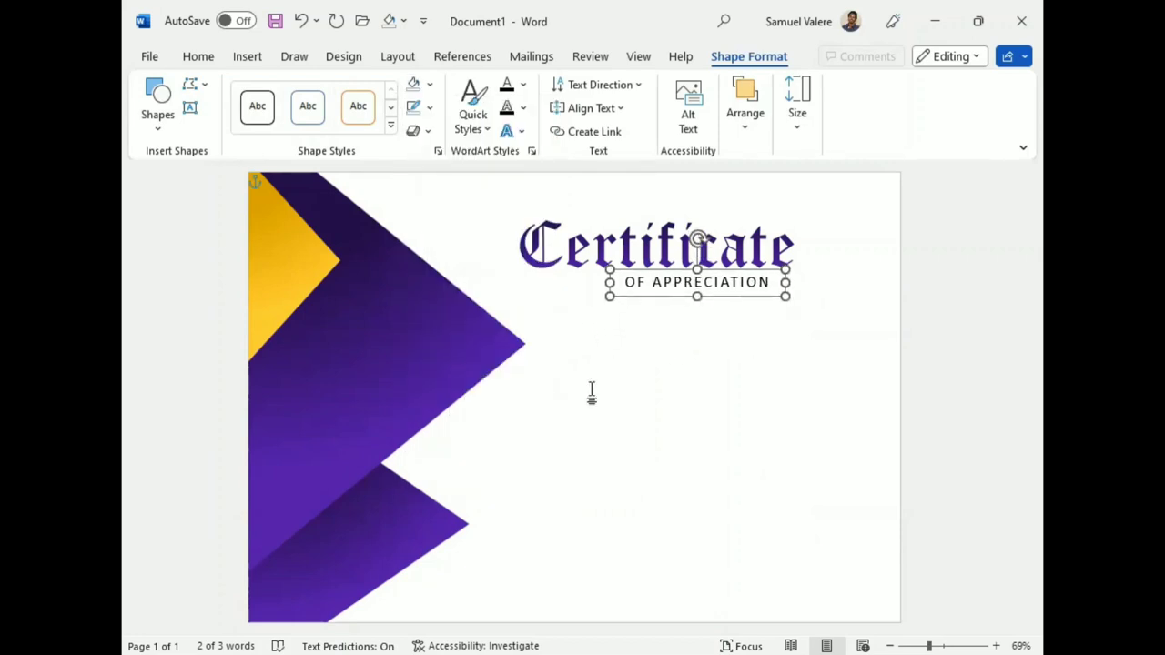
key("Right")
key("Right")
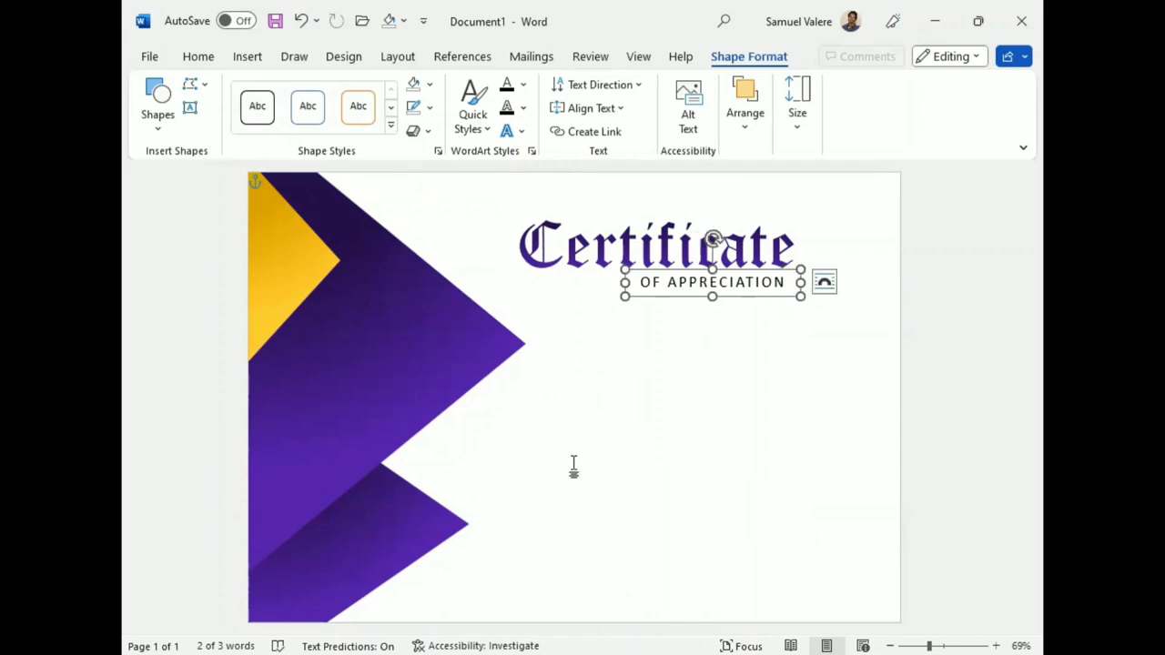
left_click_drag(724, 272, 734, 285)
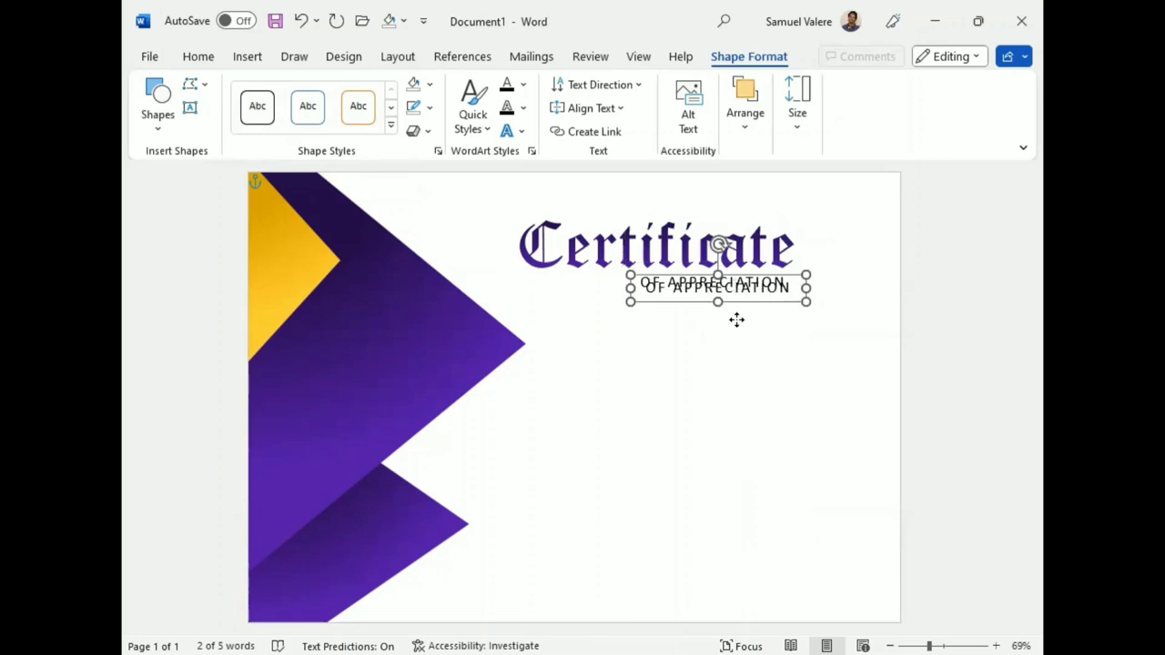
Replace the copy's text with 'This Certificate Is Greatly Presented To' below the subtitle
right_click(736, 319)
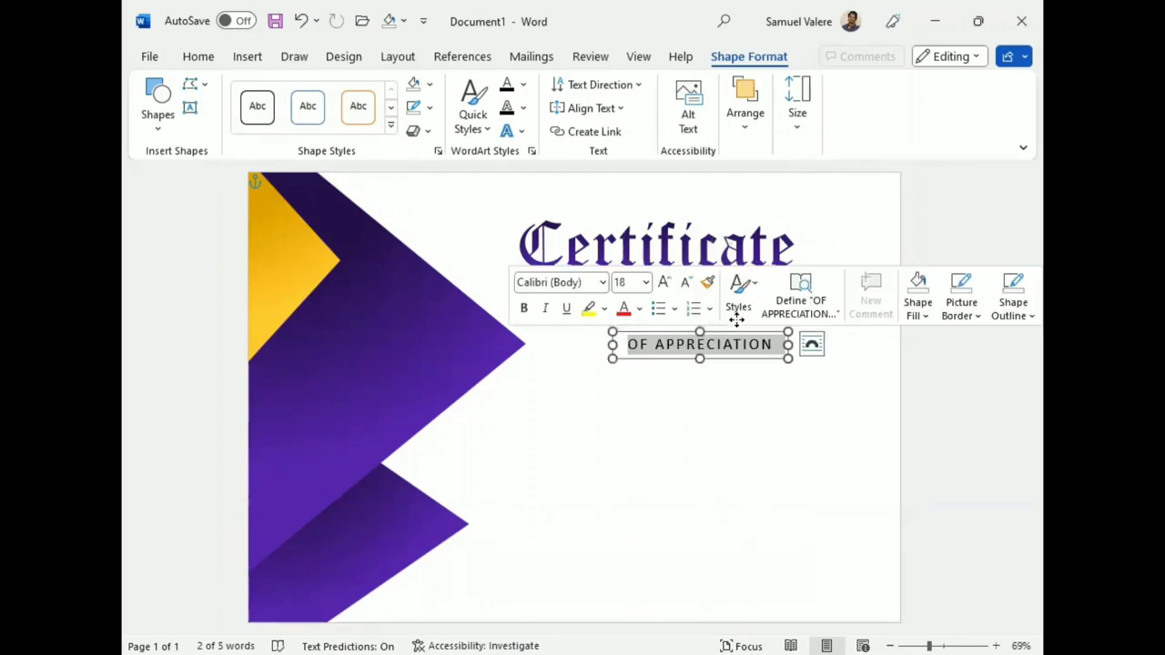
key("BackSpace")
type("This Cert")
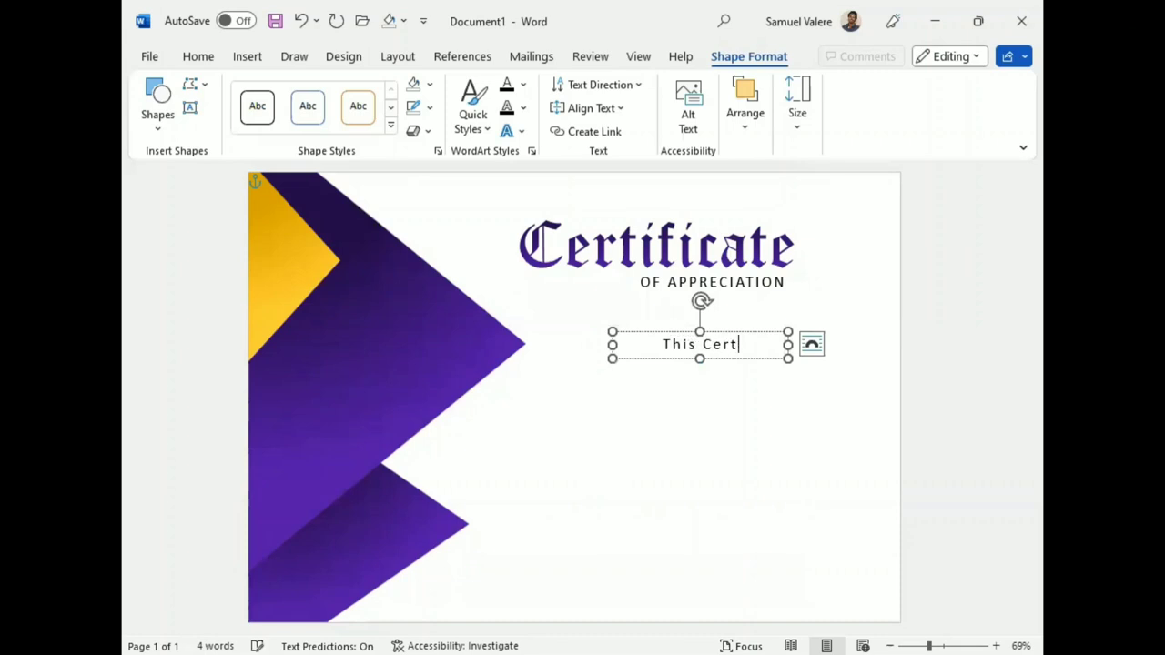
type("ificate I")
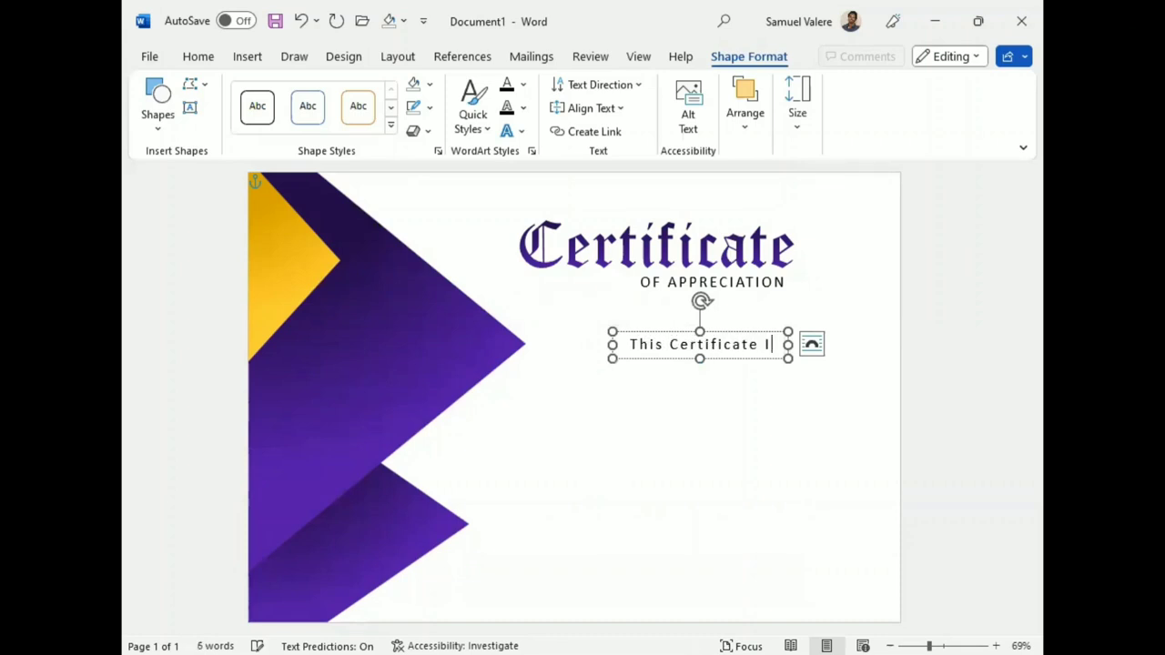
type("s")
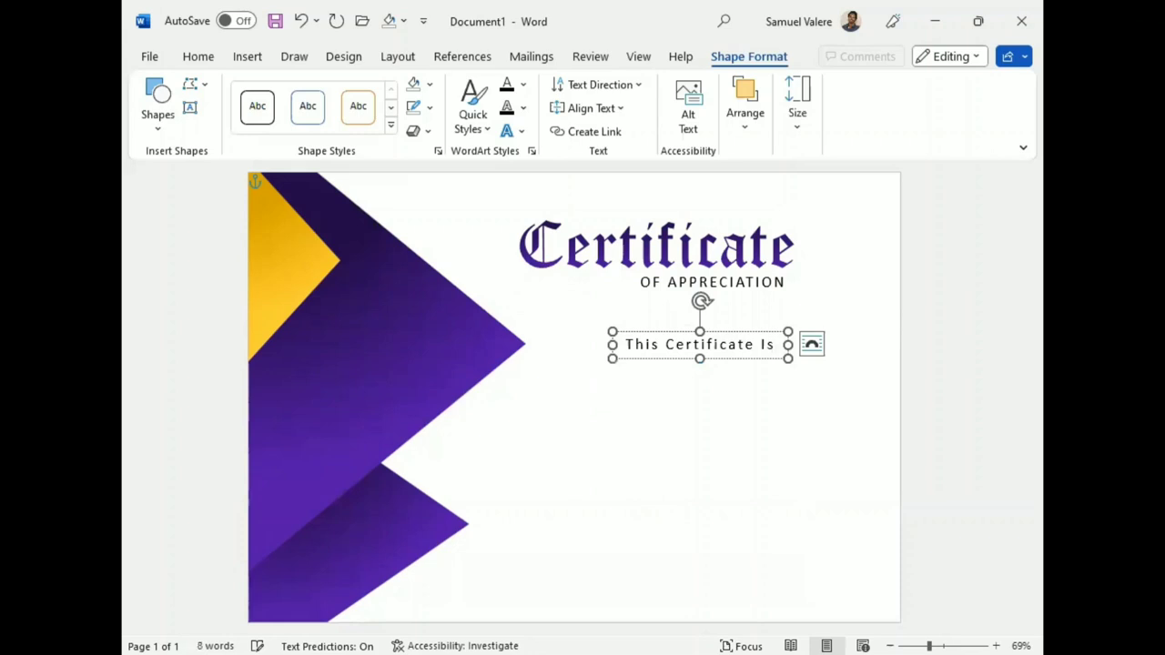
type("Greatly")
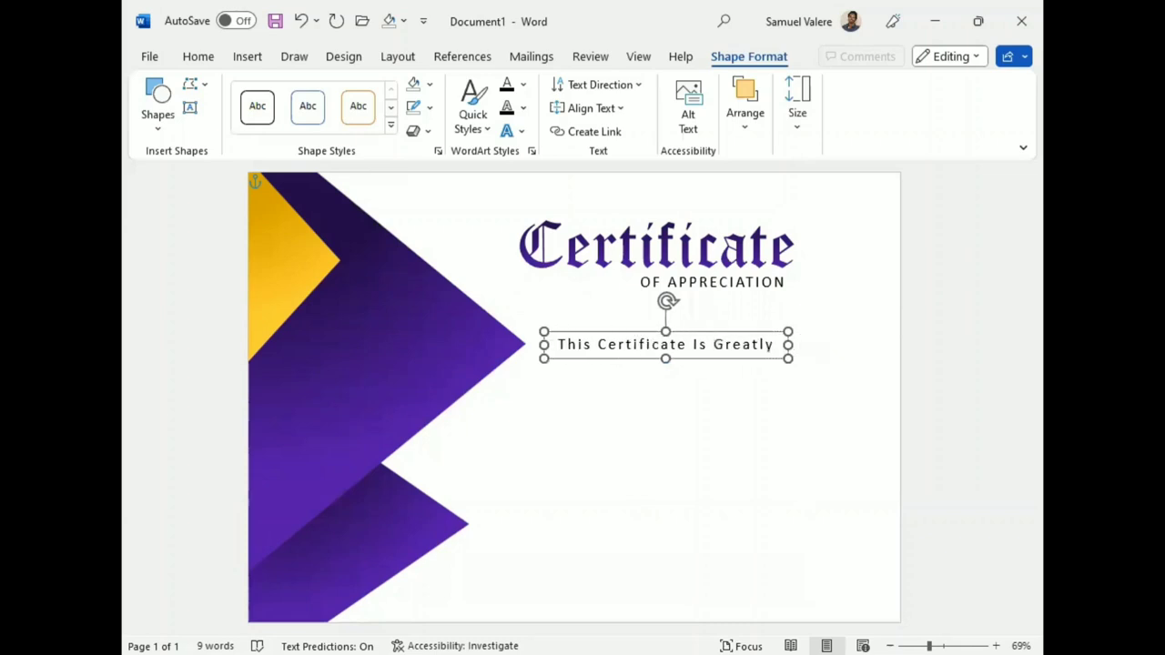
type(" Presented")
left_click(469, 355)
type("To")
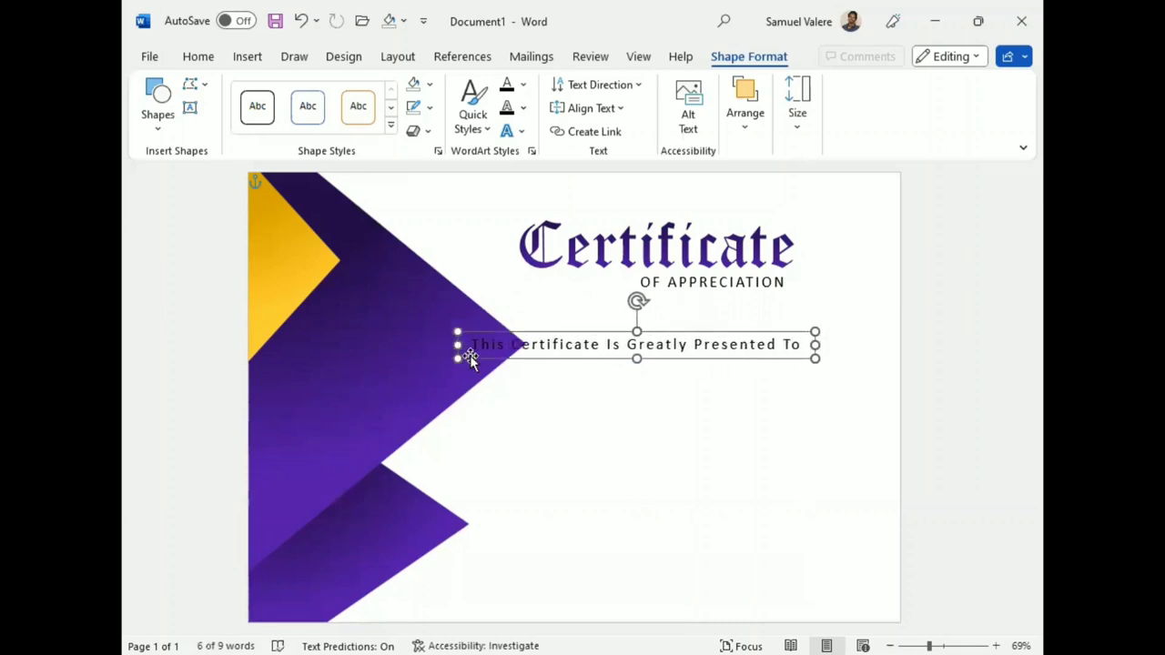
mouse_move(470, 355)
left_mouse_down()
mouse_move(527, 351)
mouse_move(470, 358)
left_mouse_up()
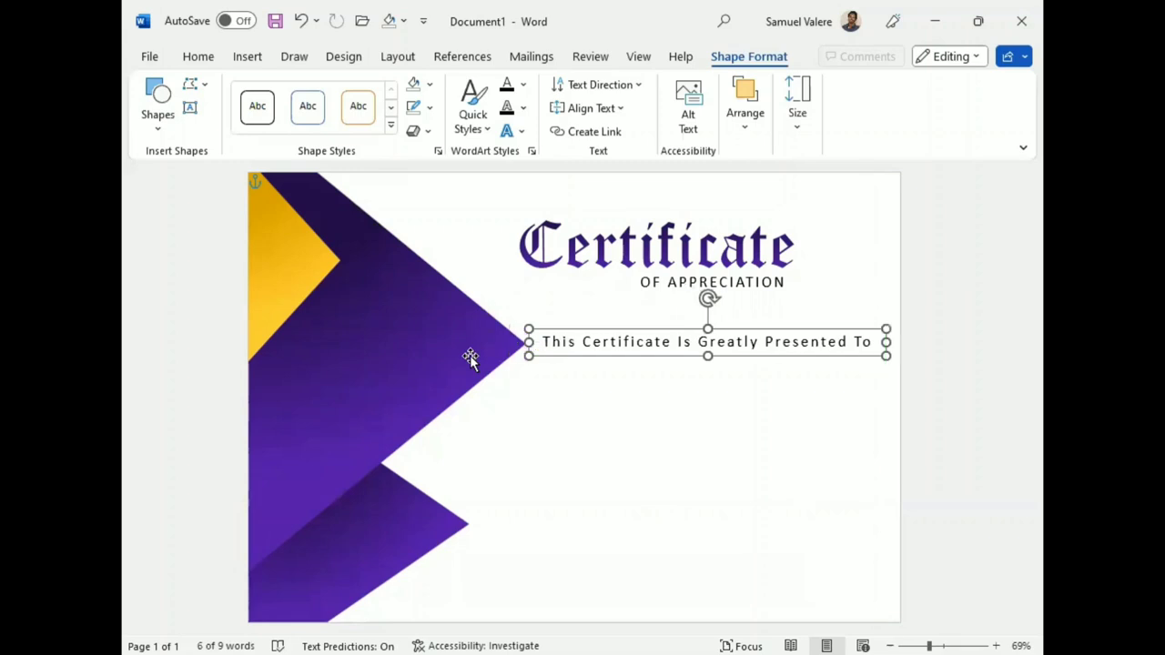
Make the presentation line all uppercase at 12 pt
double_click(728, 342)
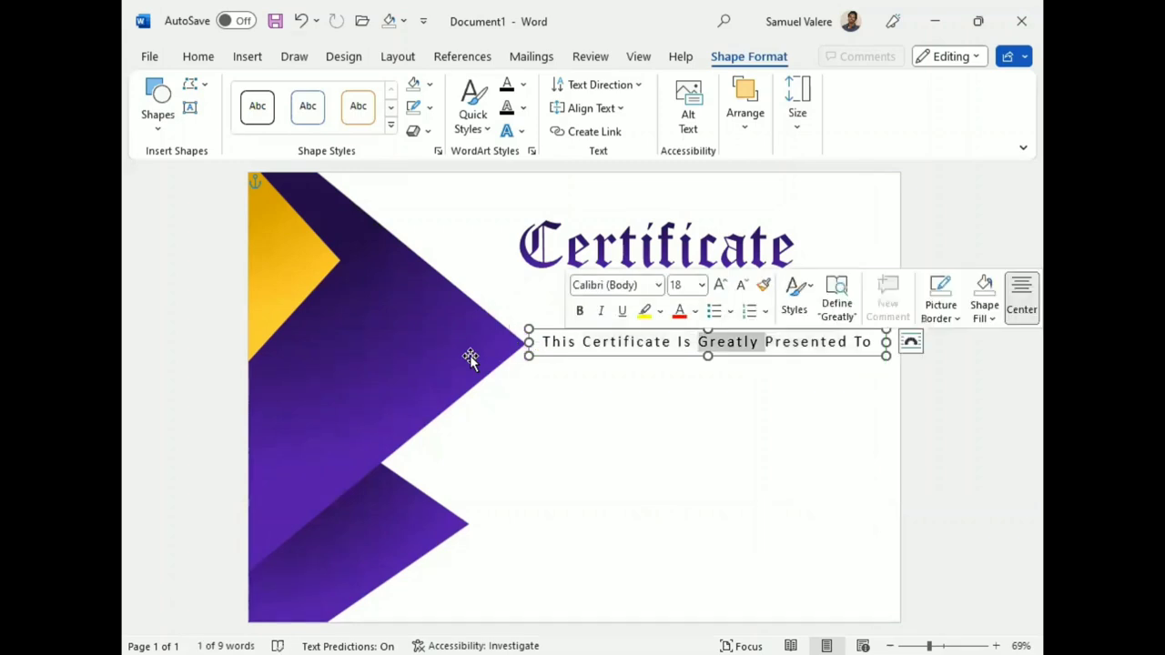
key("ctrl+a")
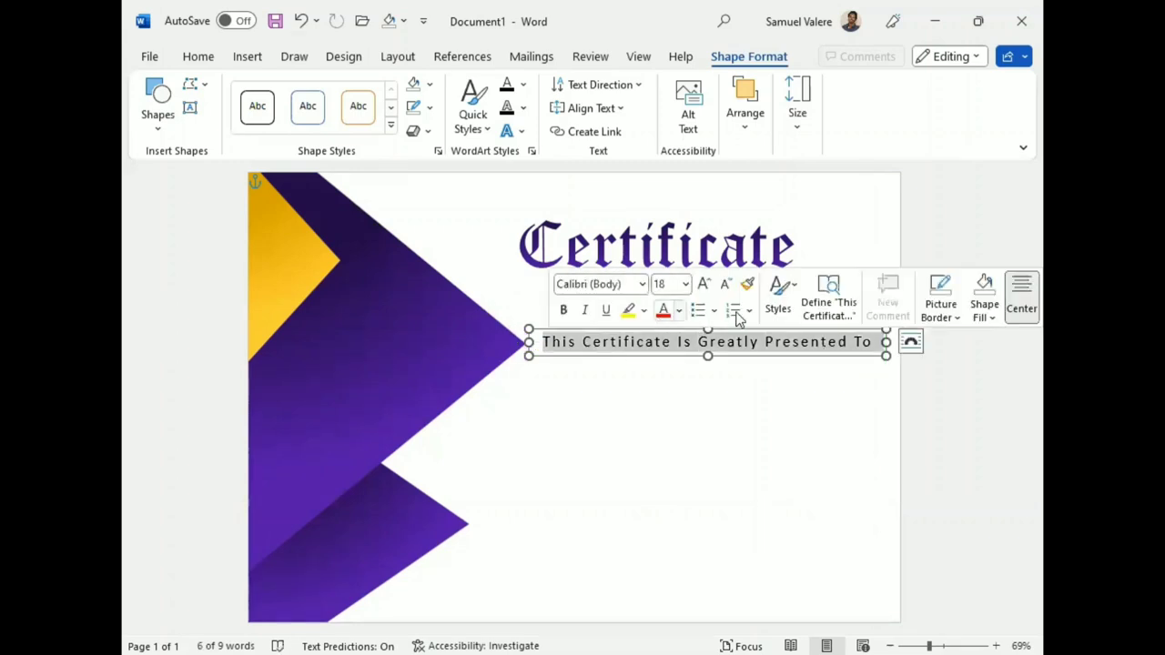
left_click(726, 287)
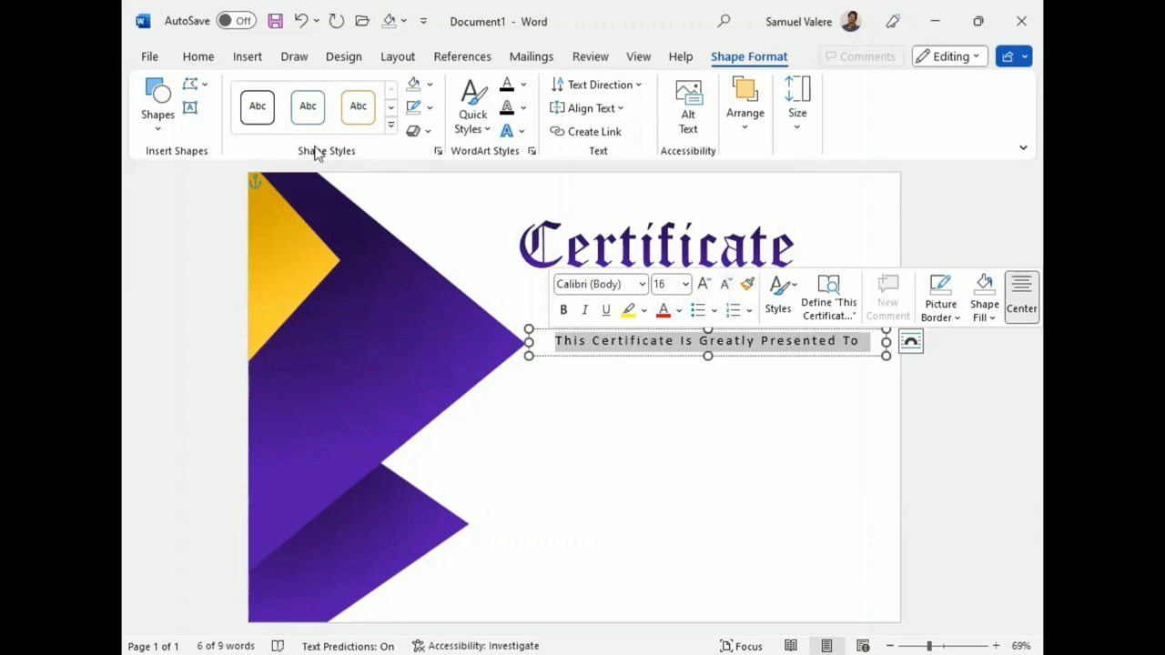
left_click(197, 56)
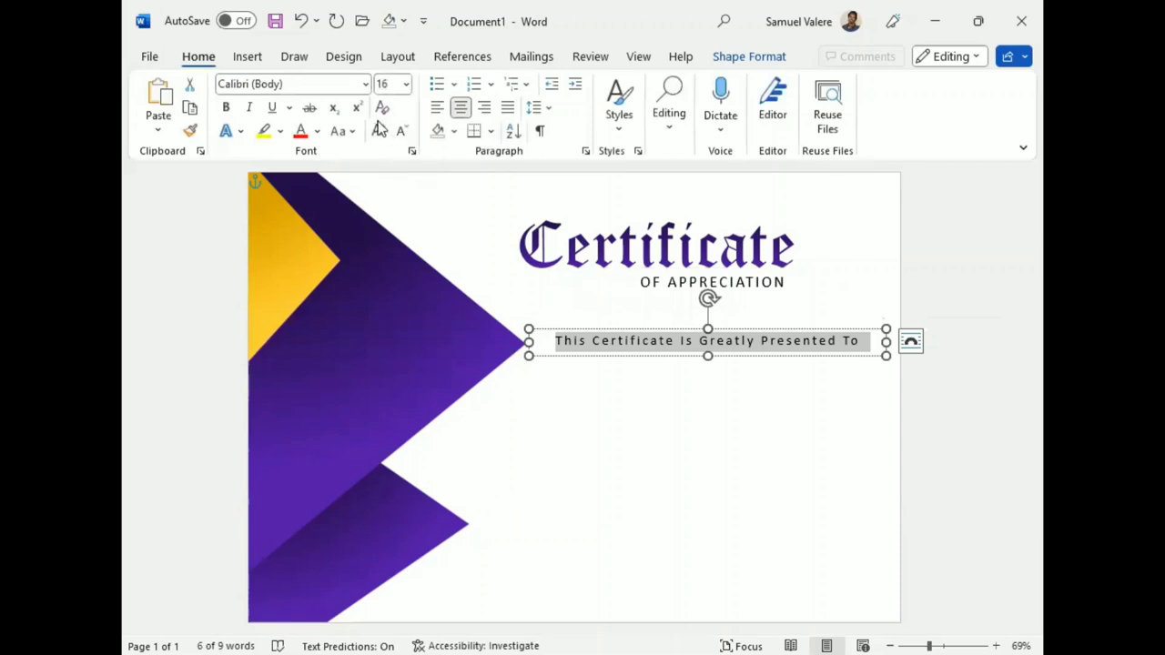
left_click(343, 130)
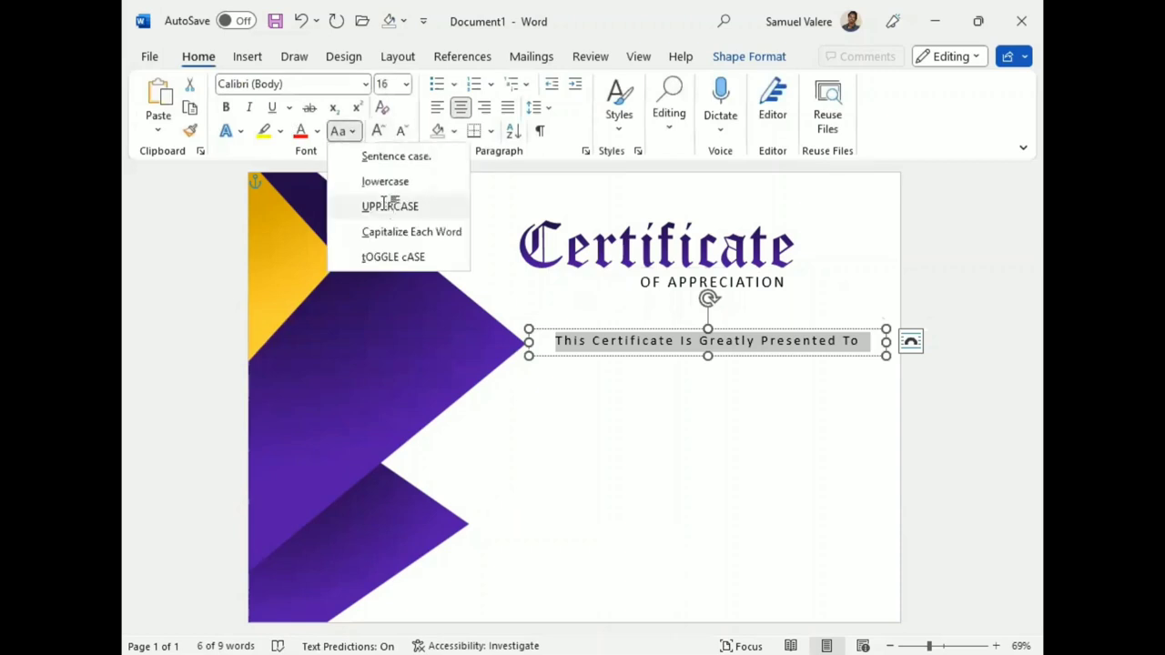
left_click(390, 206)
left_click(379, 131)
left_click(378, 131)
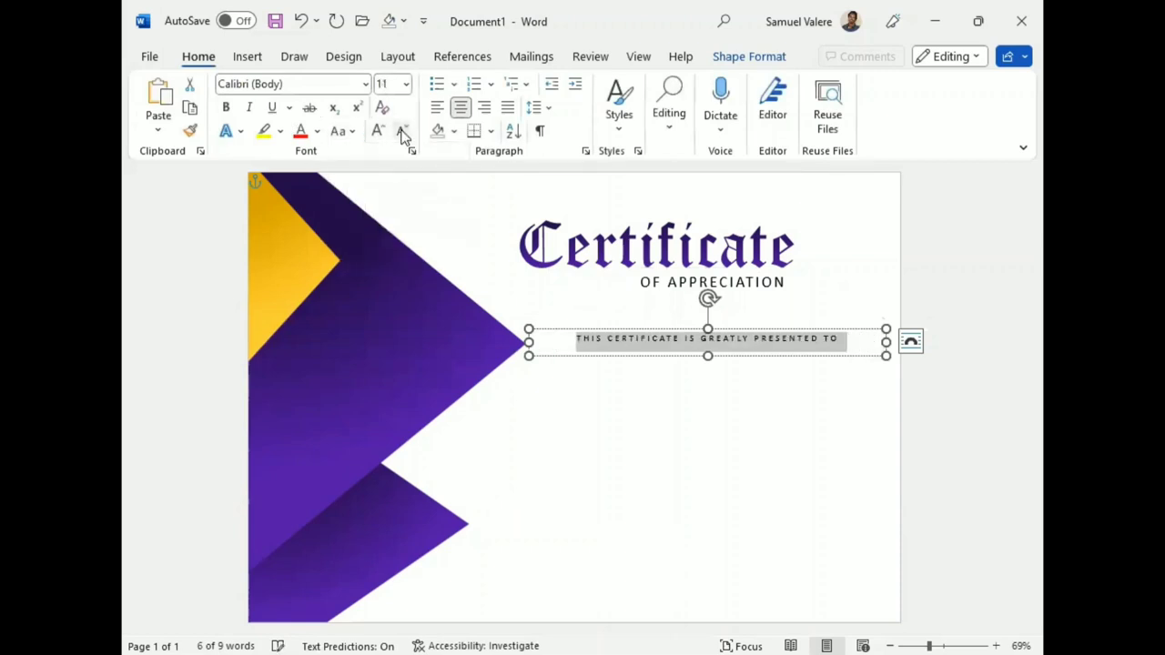
left_click(379, 131)
left_click(378, 131)
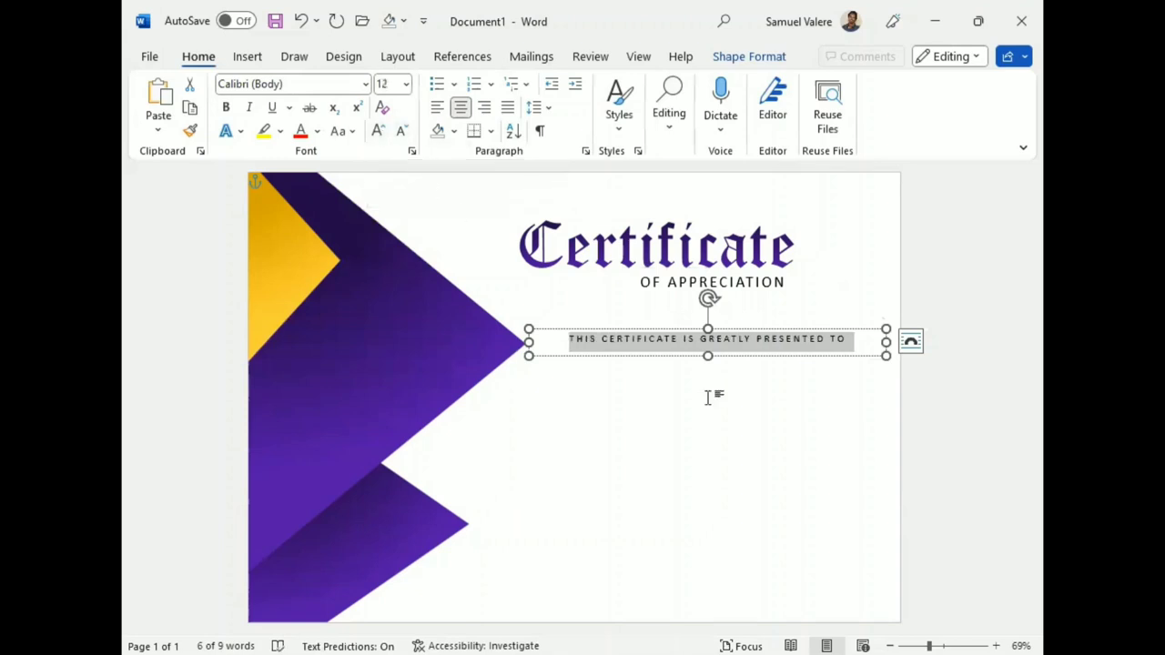
Widen the presentation box so TO fits on one line, and nudge it right and down
key("Escape")
key("shift+Left")
key("shift+Left")
key("shift+Left")
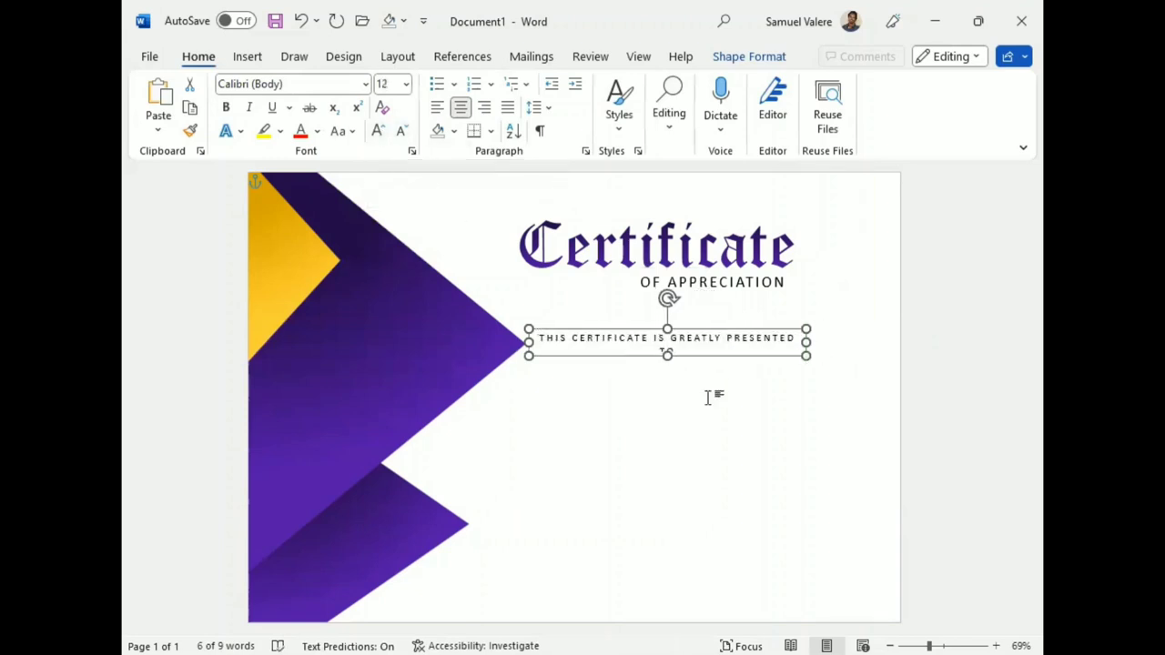
key("shift+Right")
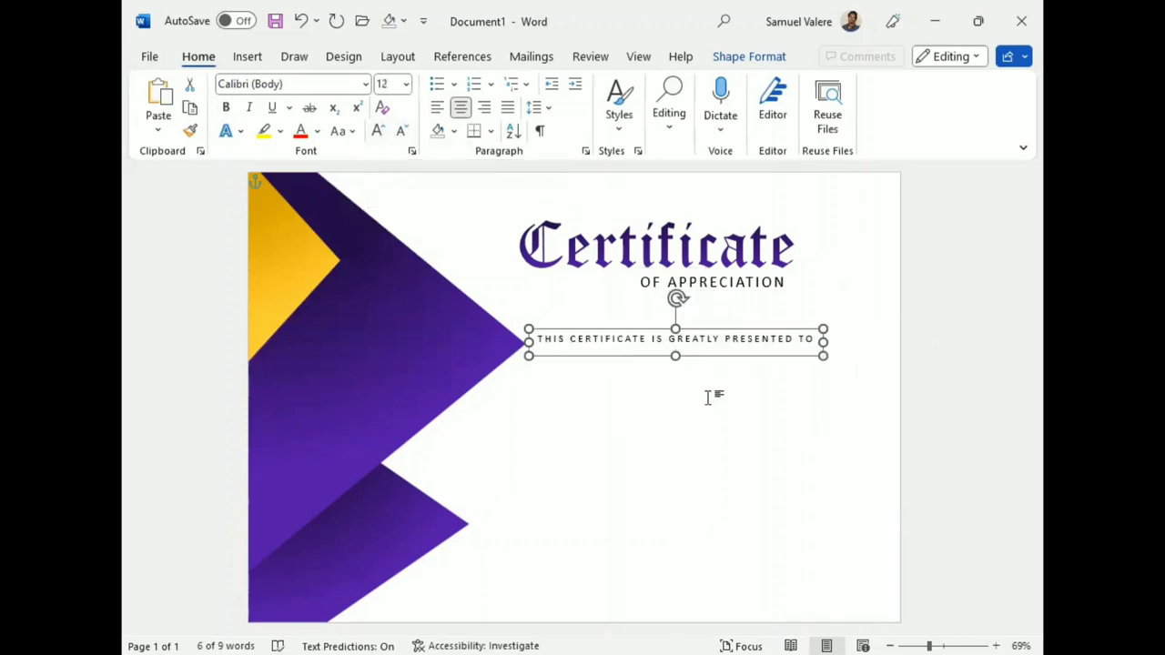
key("Right")
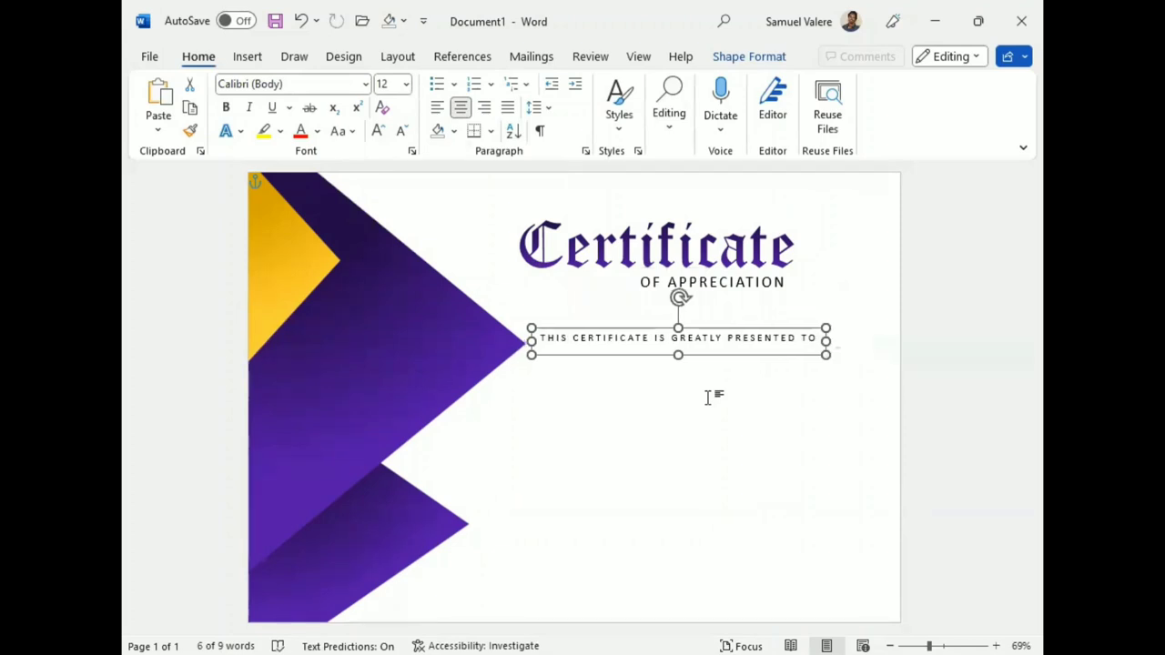
key("Right")
key("Right")
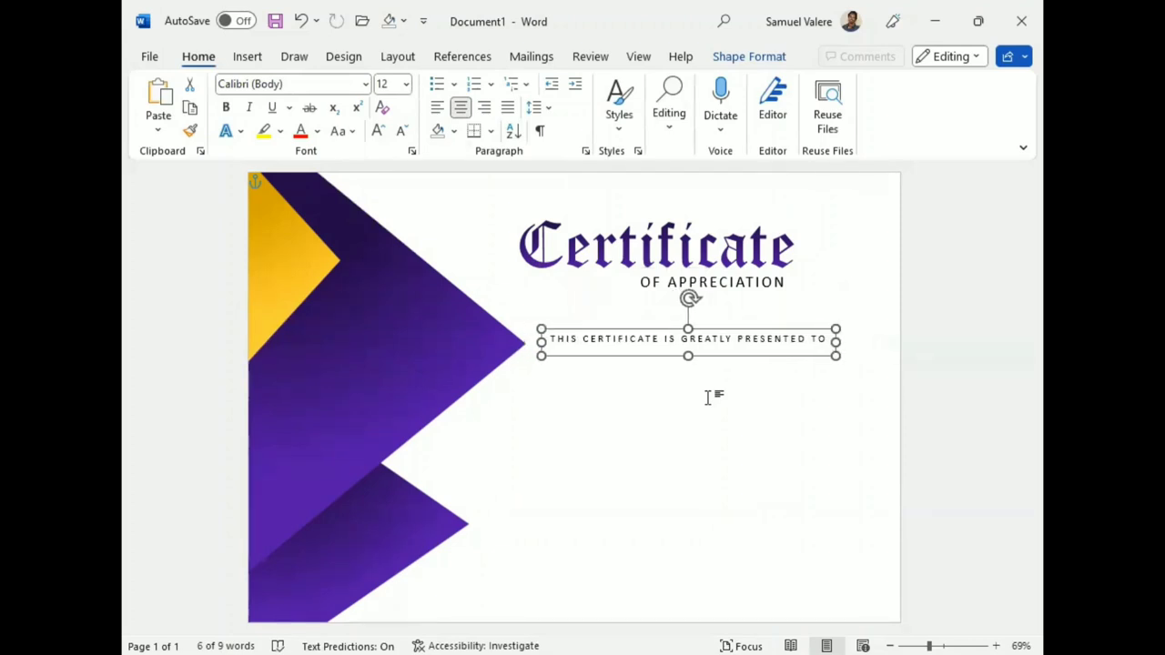
key("Right")
key("Right")
key("Down")
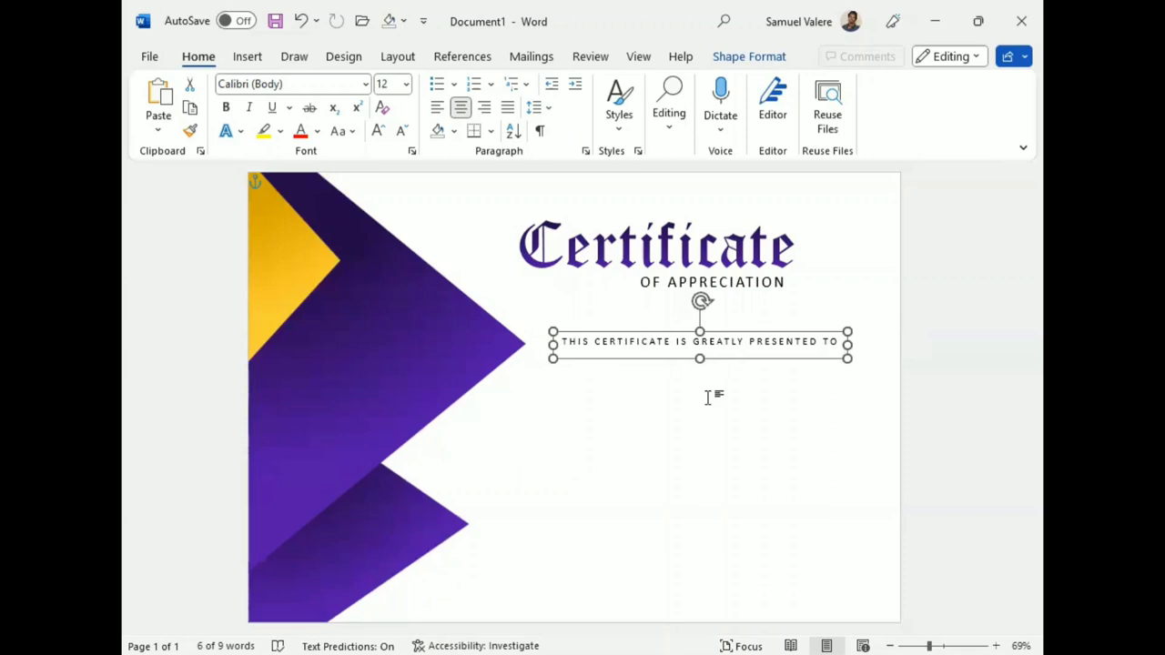
key("Right")
key("Right")
key("Right")
key("Right")
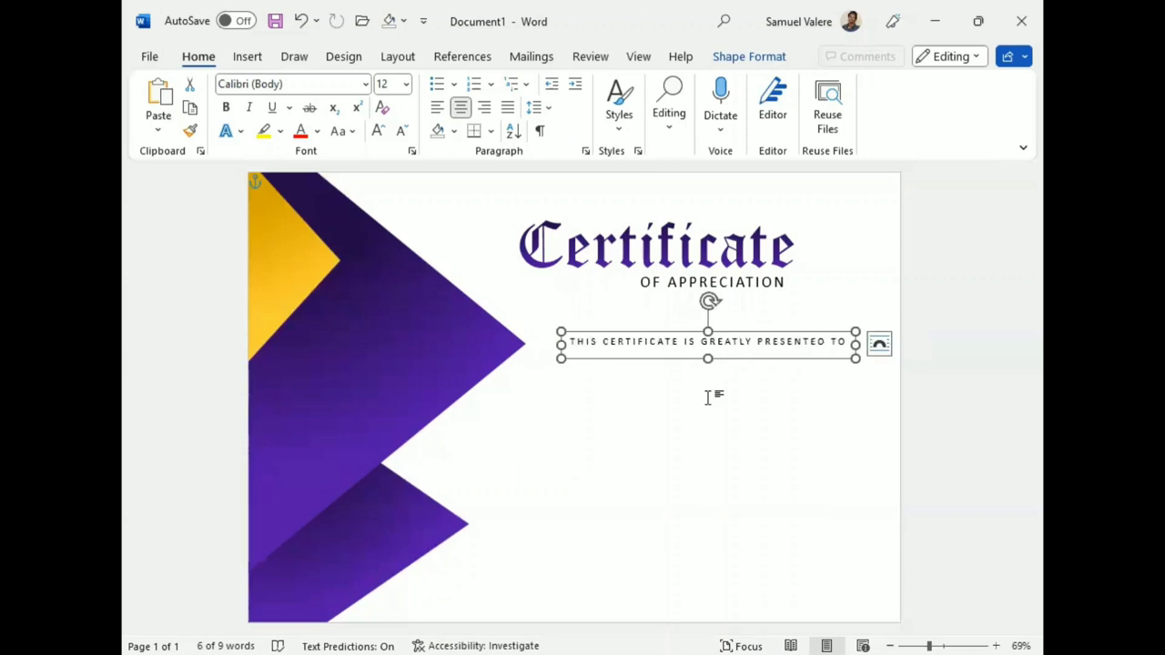
Move the Certificate title and OF APPRECIATION subtitle together slightly to the right
triple_click(713, 282)
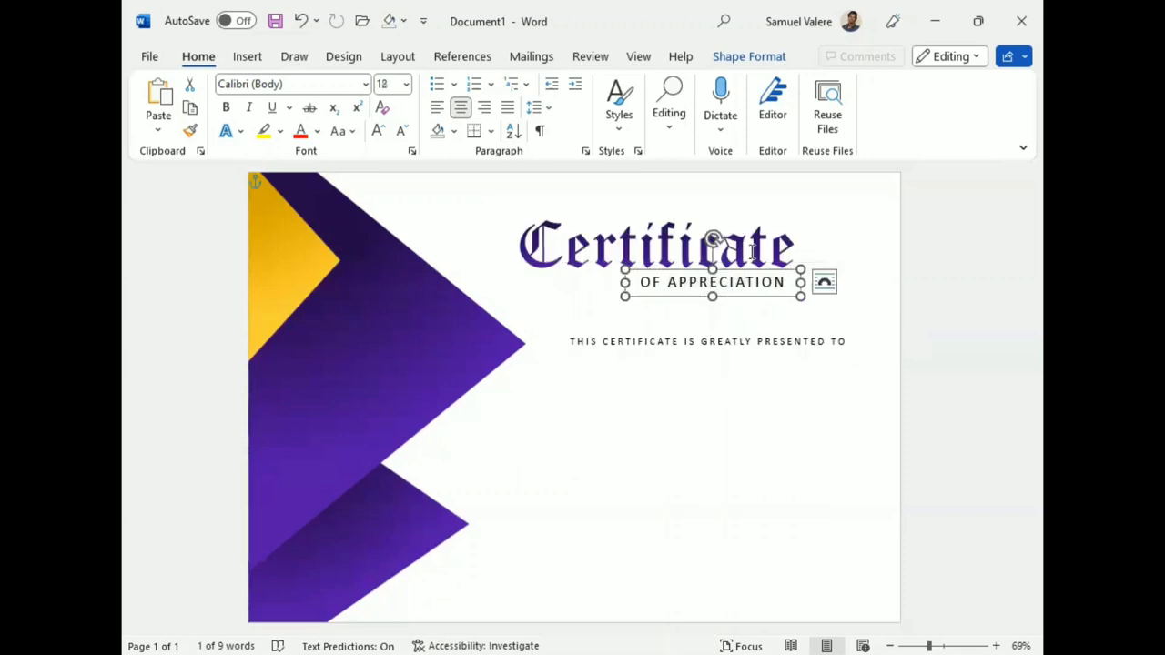
left_click(750, 250, "shift")
left_click_drag(720, 197, 747, 195)
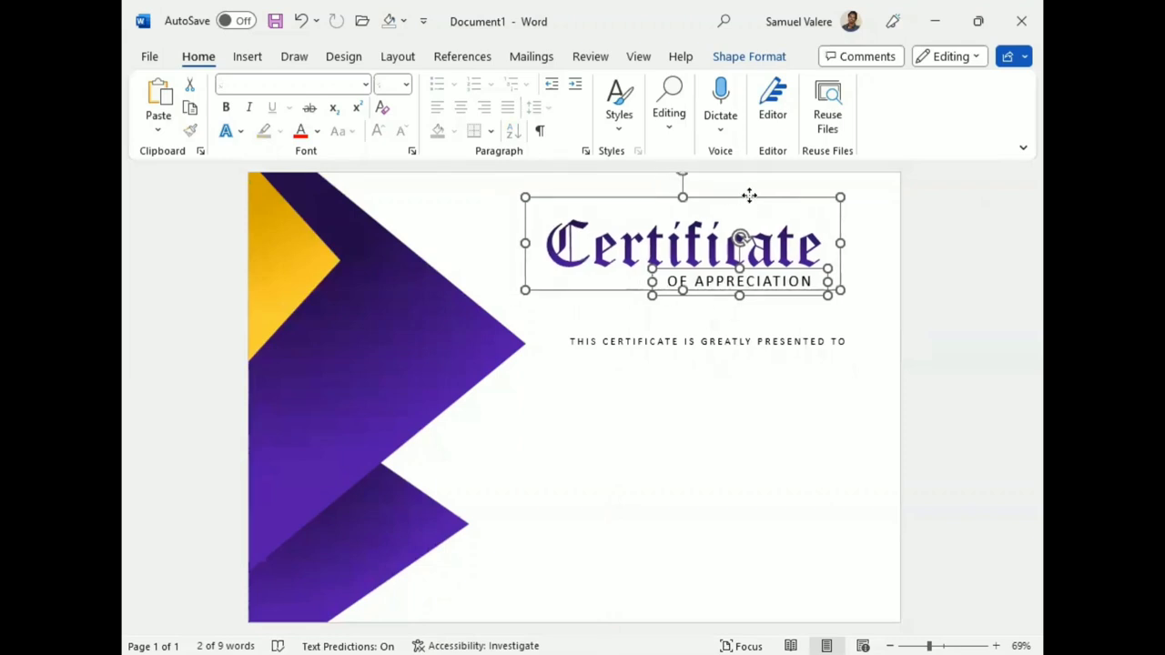
left_click_drag(750, 195, 751, 195)
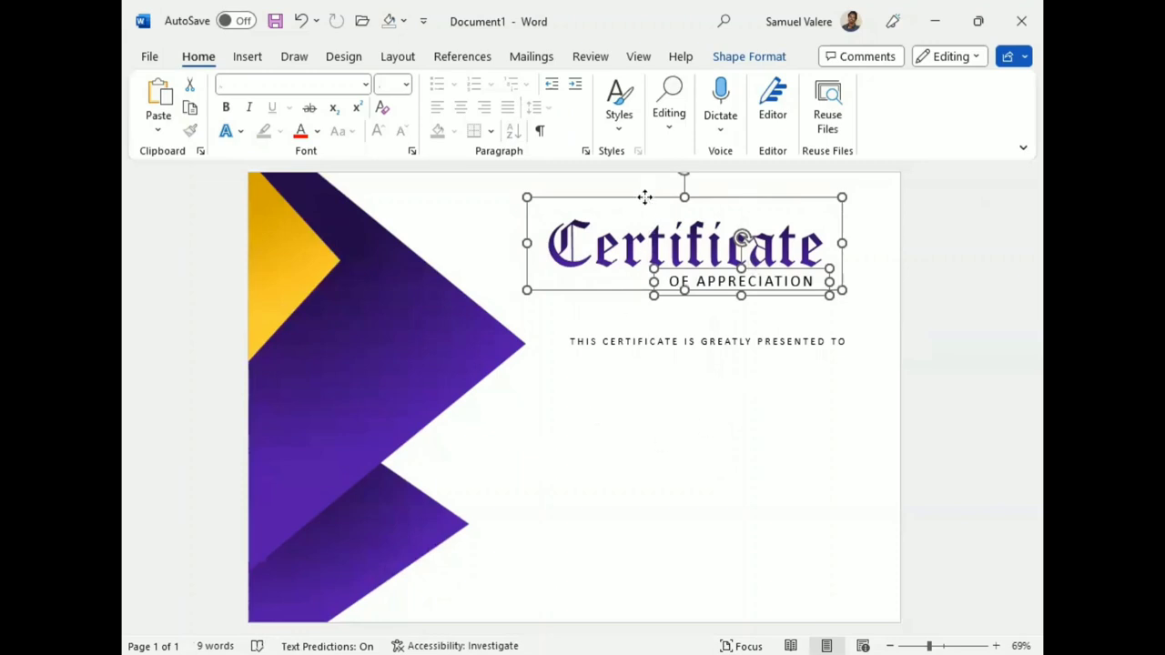
left_click(564, 410)
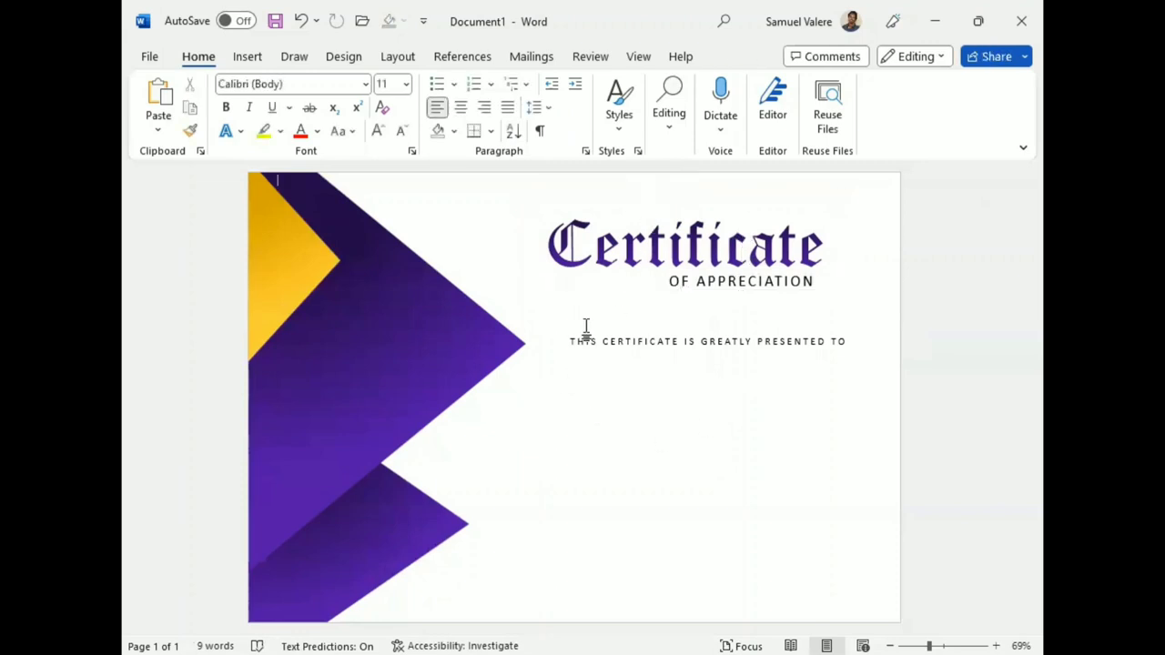
left_click(626, 196)
Move a copy of the Certificate title below the message line and set it to Edwardian Script ITC
key("ctrl+z")
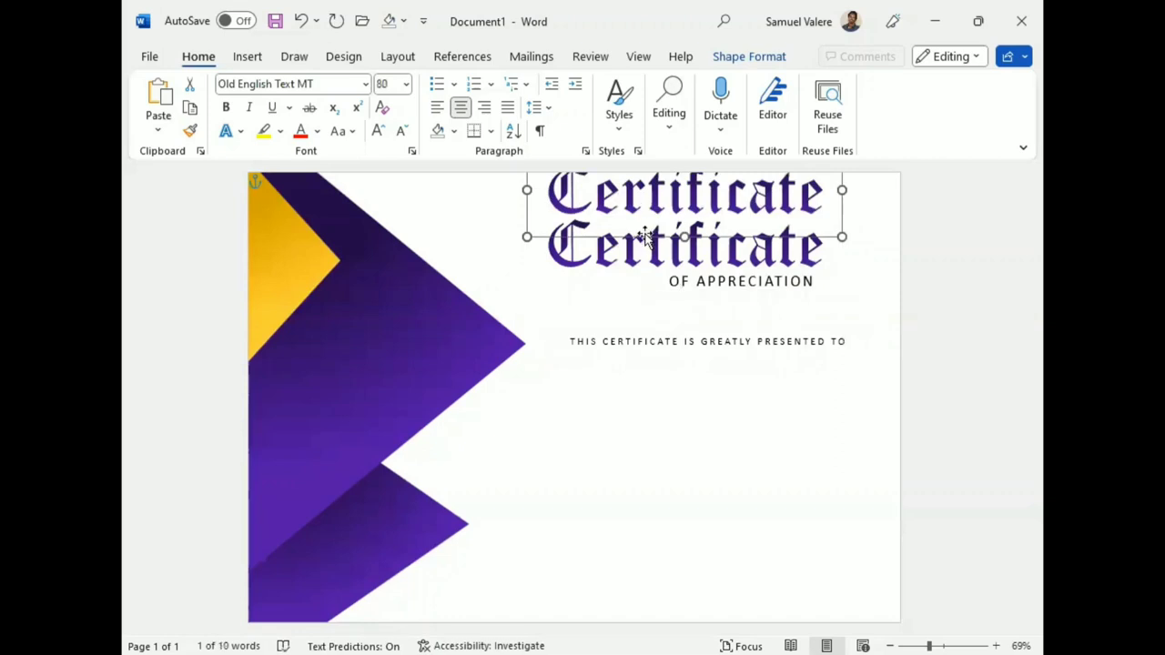
left_click_drag(674, 242, 680, 420)
double_click(683, 410)
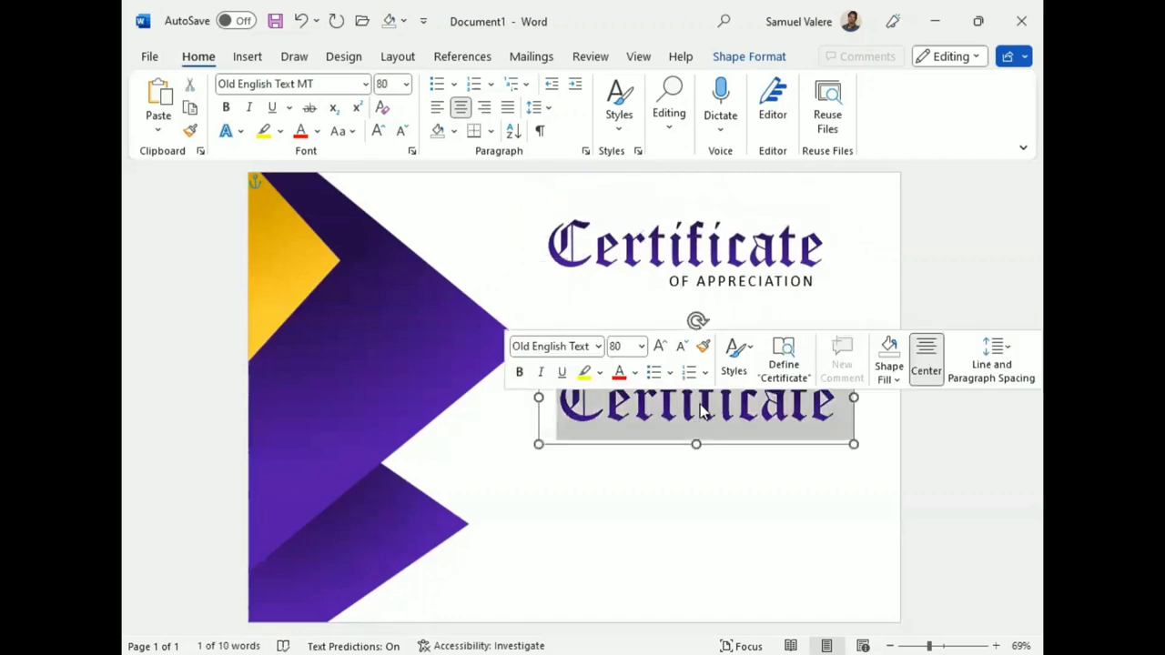
left_click(579, 346)
type("Edwardian Script ITC")
key("Return")
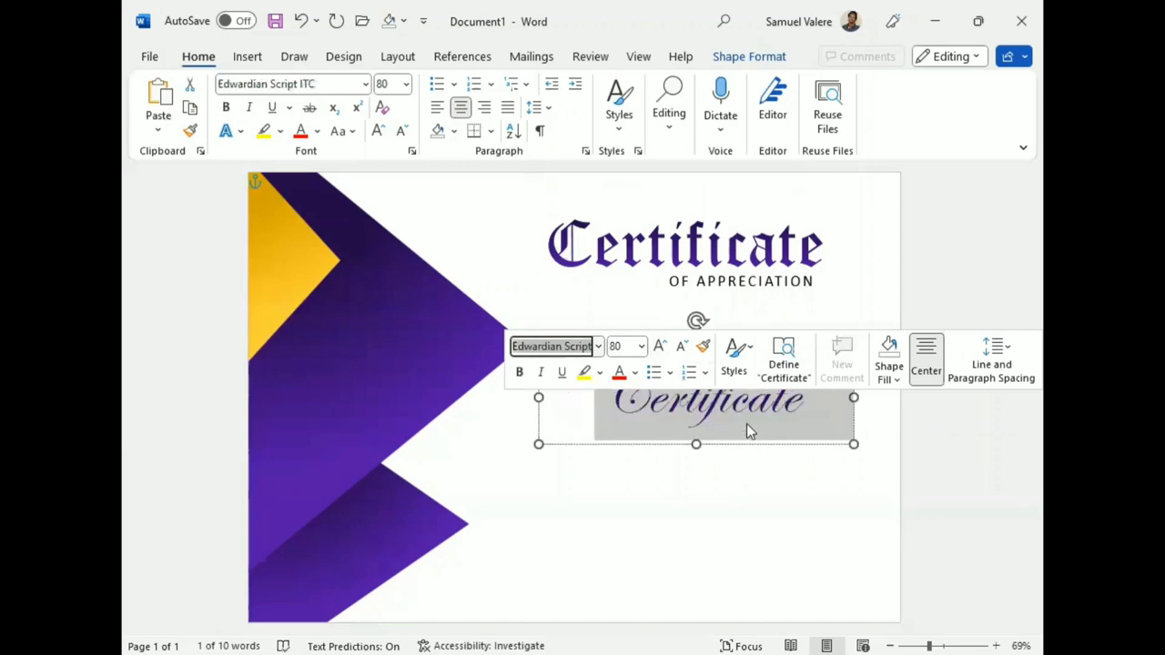
Enter the recipient's full name, widen and shift its box, and ignore both spelling flags
type("Te")
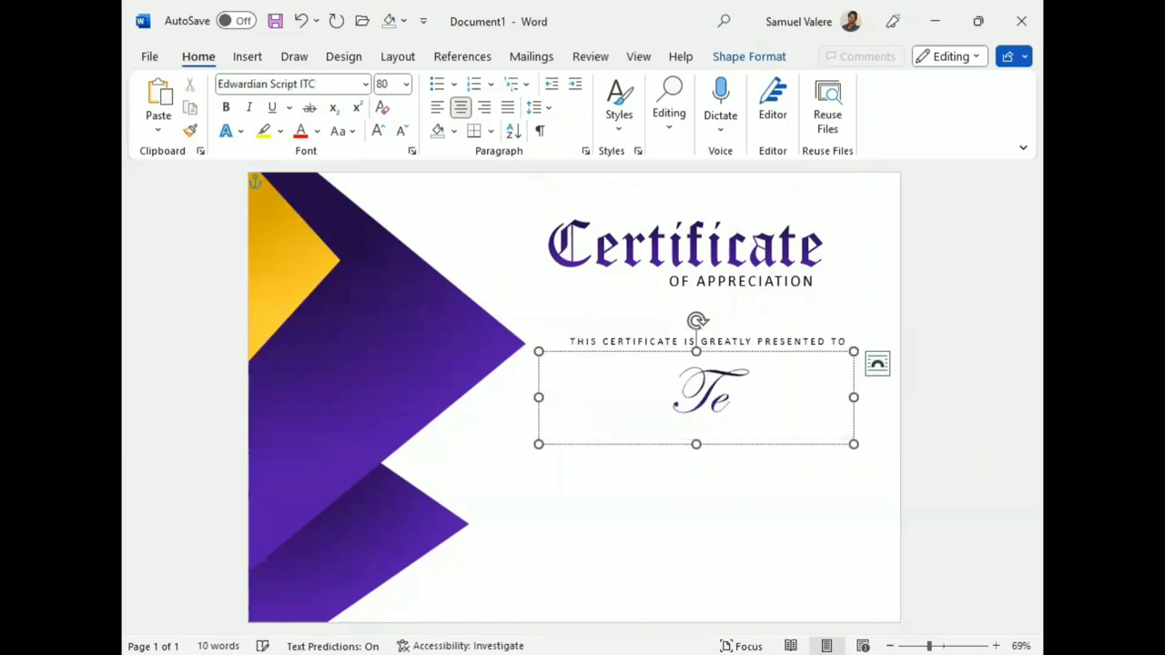
type("cialine")
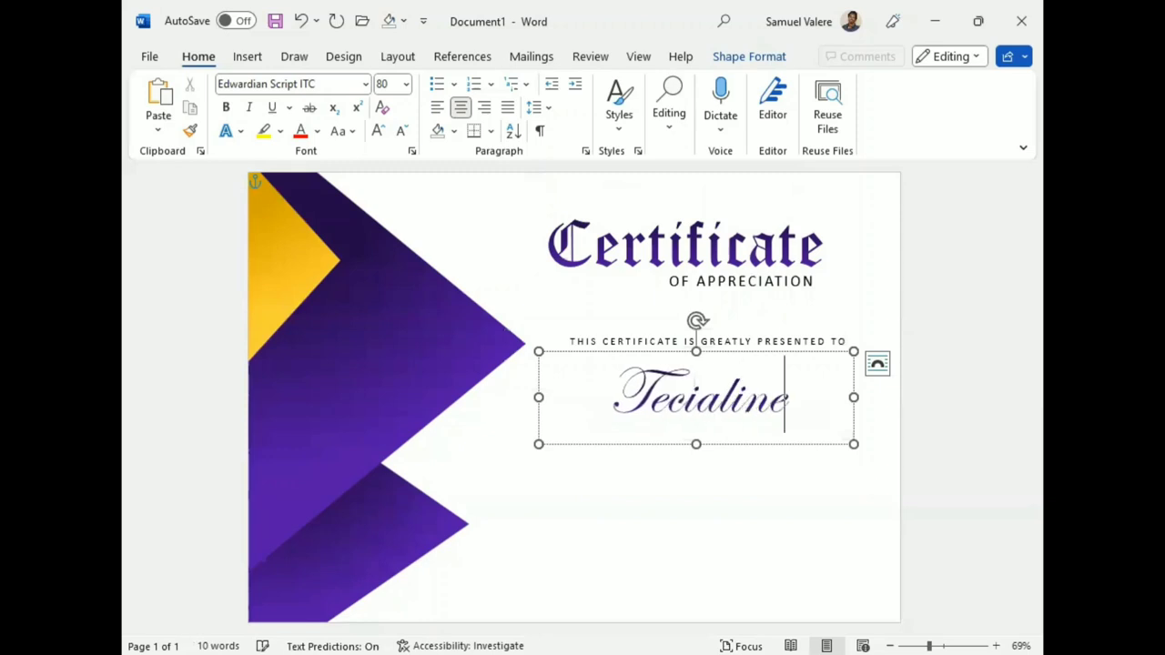
type(" Cher")
key("BackSpace")
key("BackSpace")
key("BackSpace")
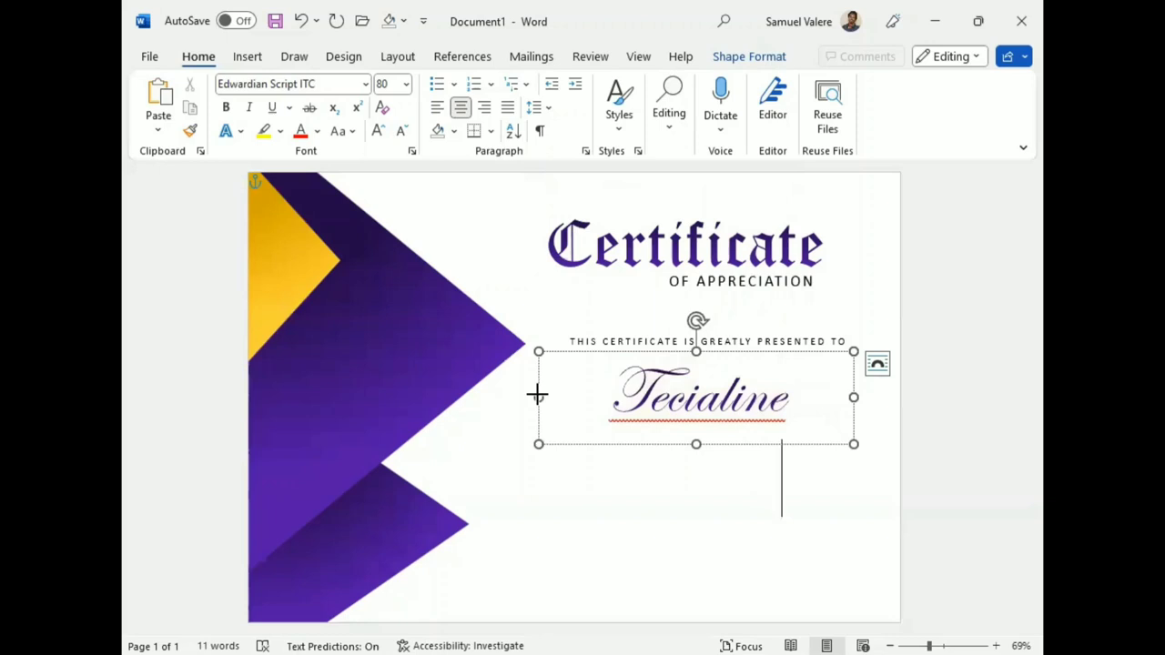
left_click_drag(538, 397, 443, 397)
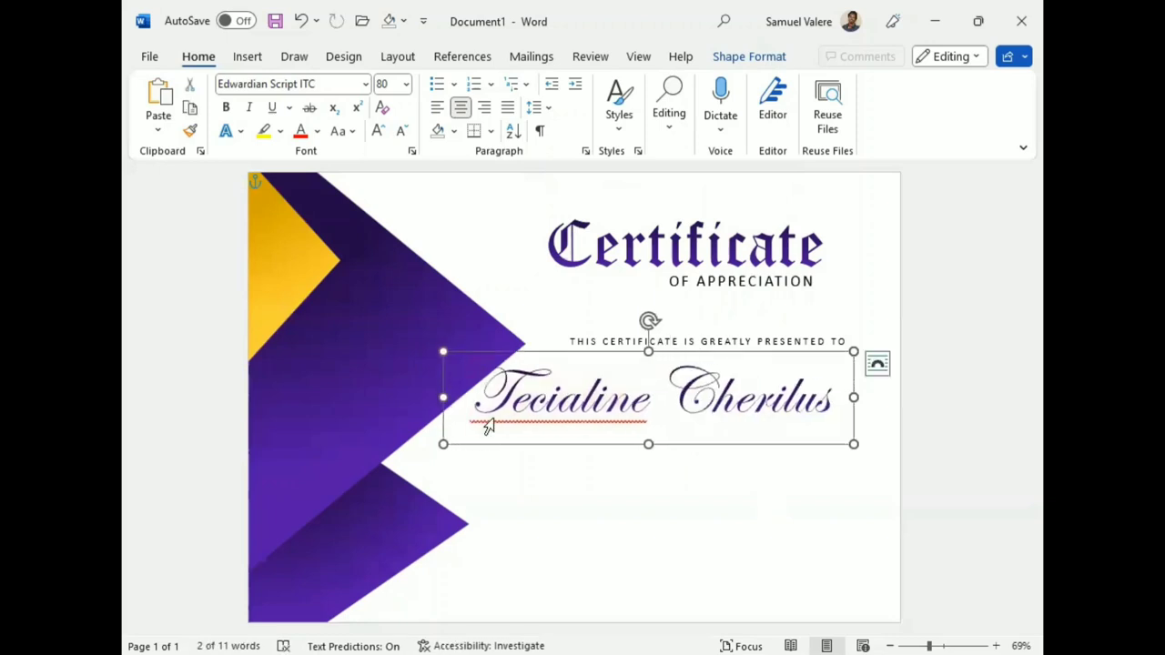
left_click_drag(487, 428, 518, 427)
left_click(650, 397)
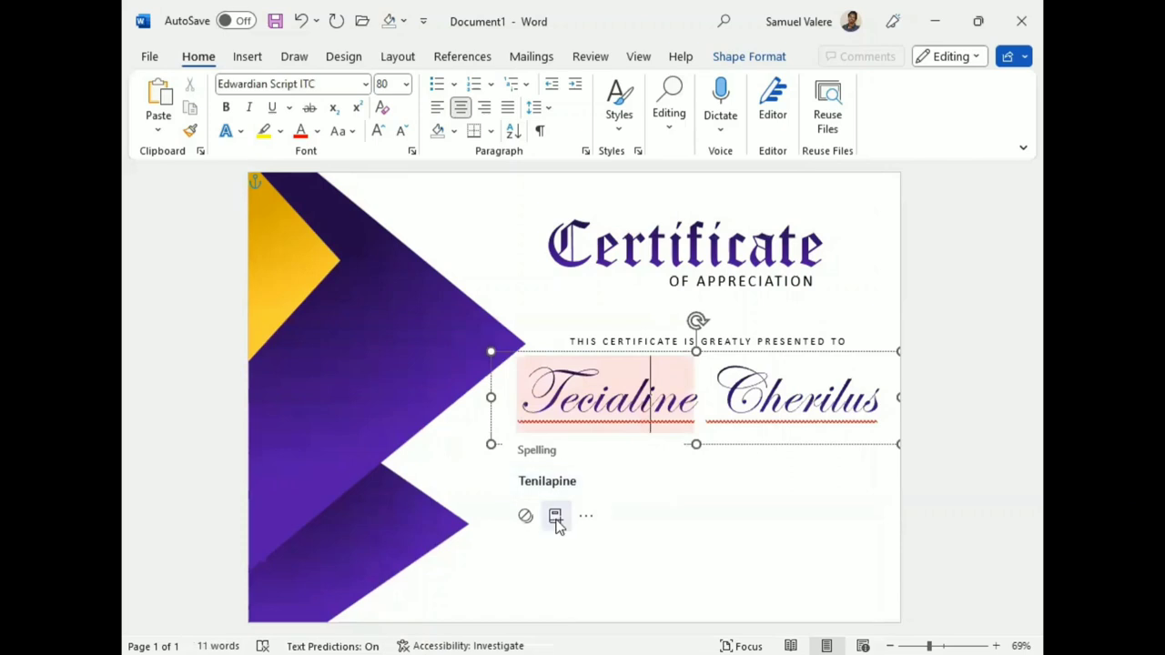
left_click(555, 519)
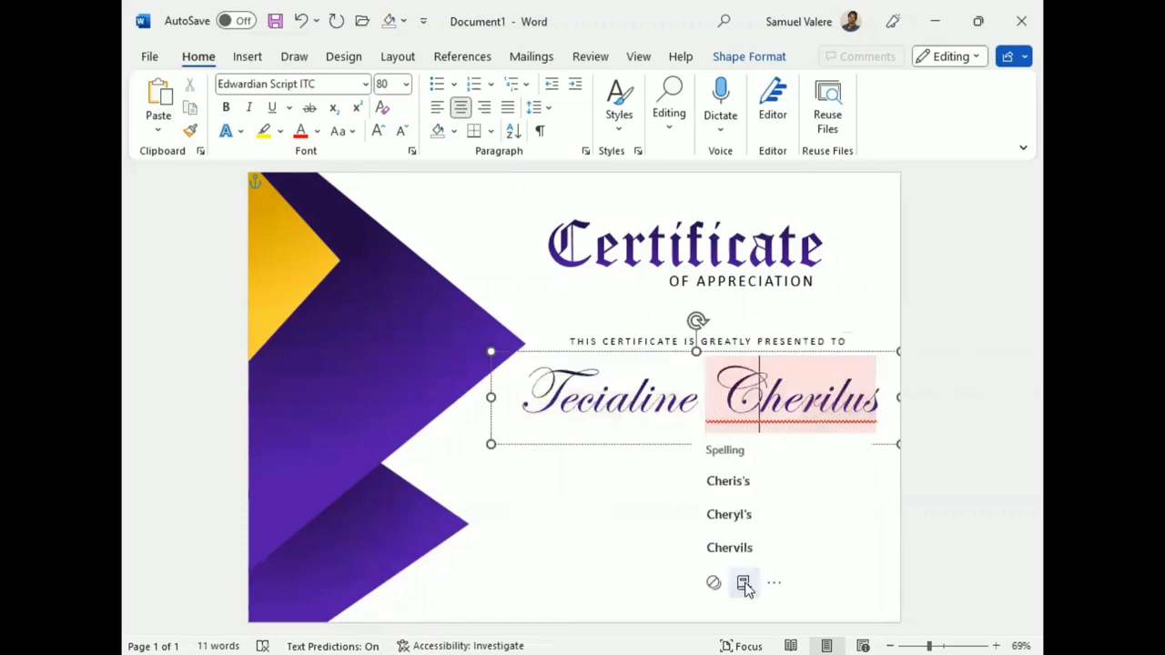
left_click(742, 583)
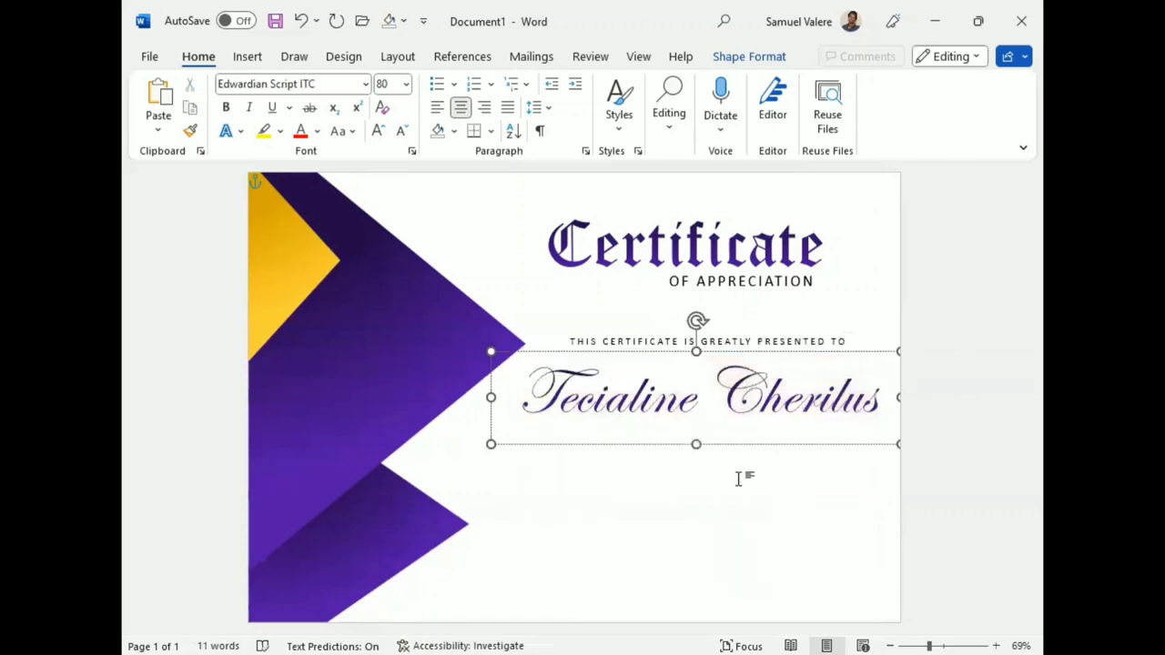
Make the whole recipient name bold and black
double_click(565, 357)
key("Right")
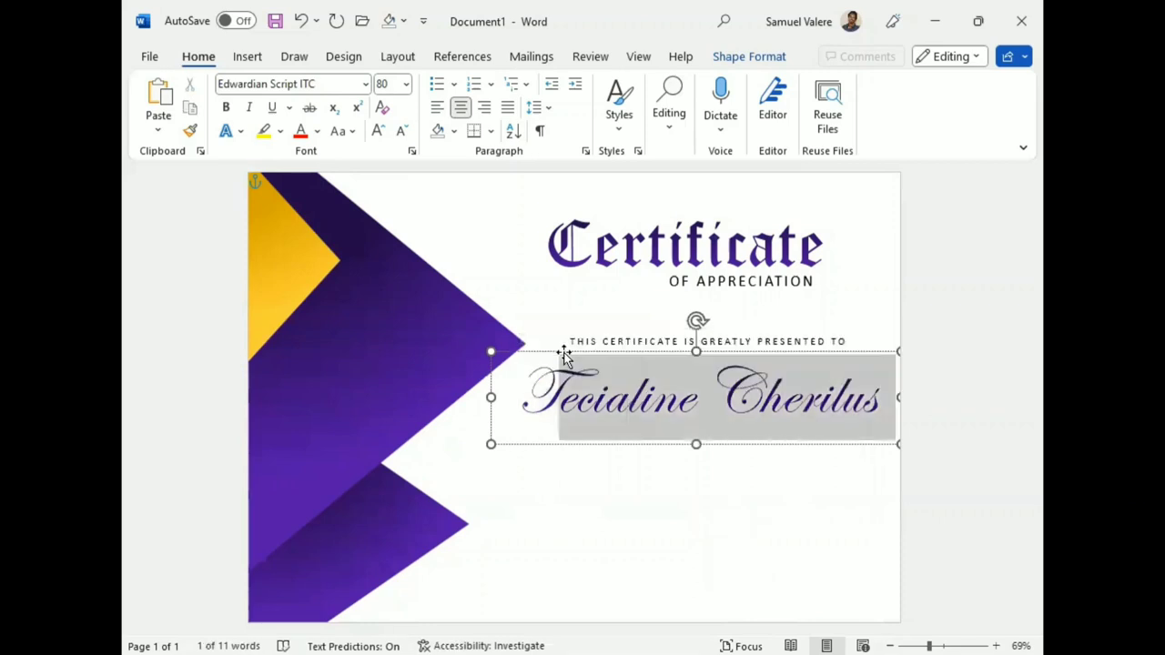
key("ctrl+shift+Right")
key("ctrl+a")
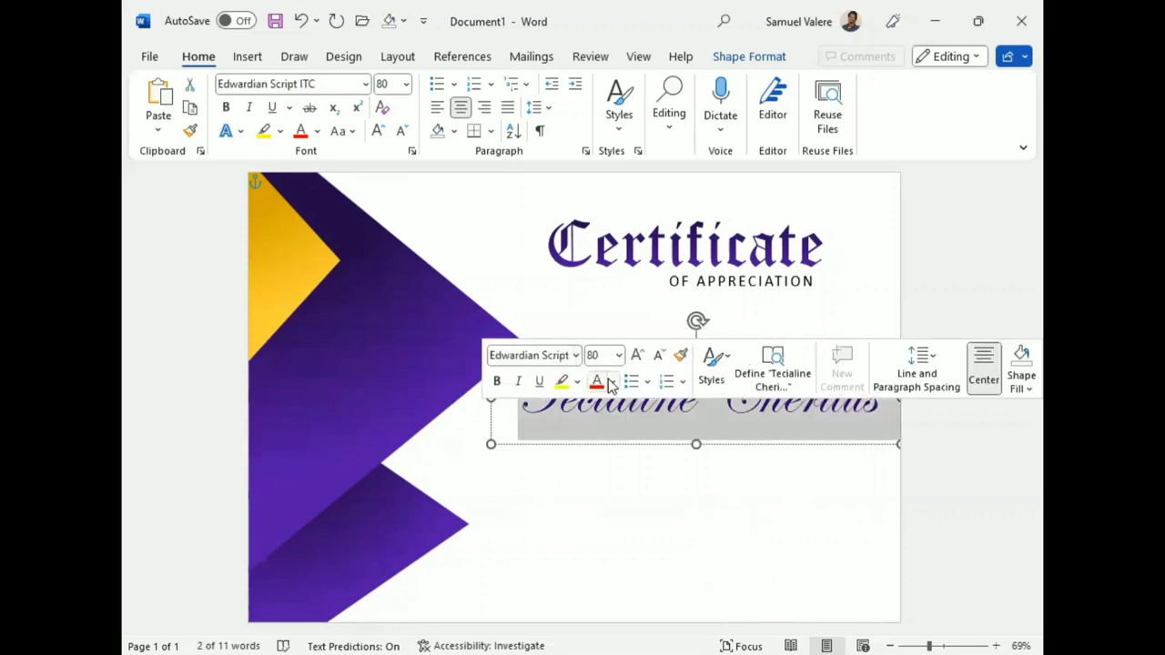
left_click(612, 387)
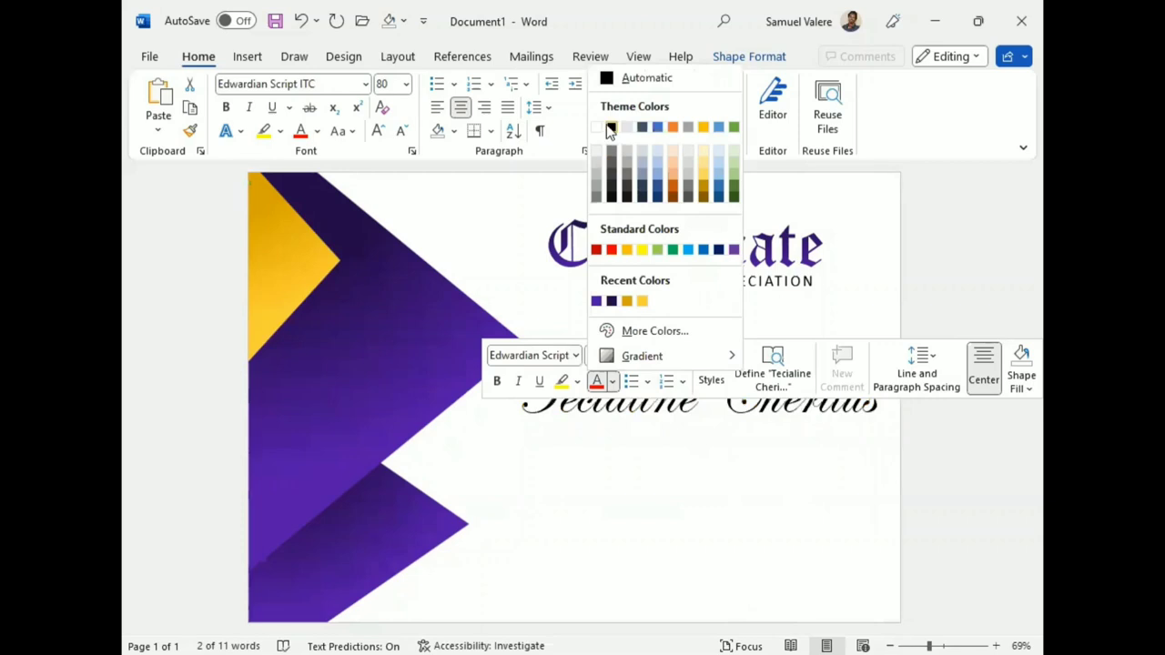
left_click(225, 107)
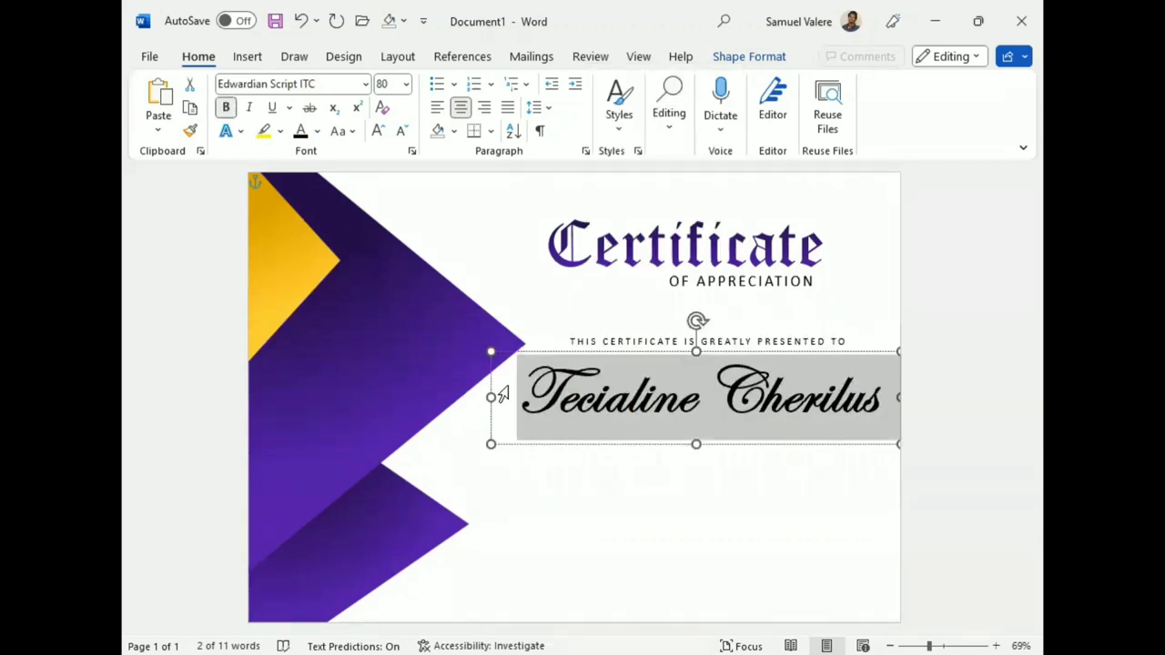
Nudge the name box up two steps
left_click(582, 379)
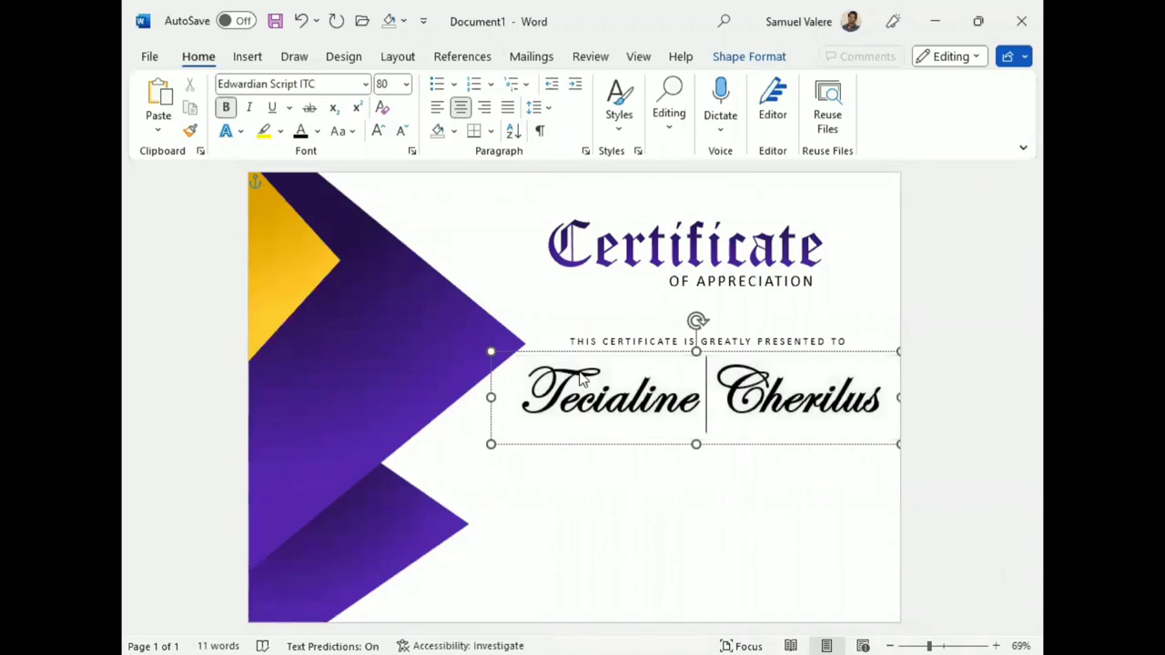
key("Escape")
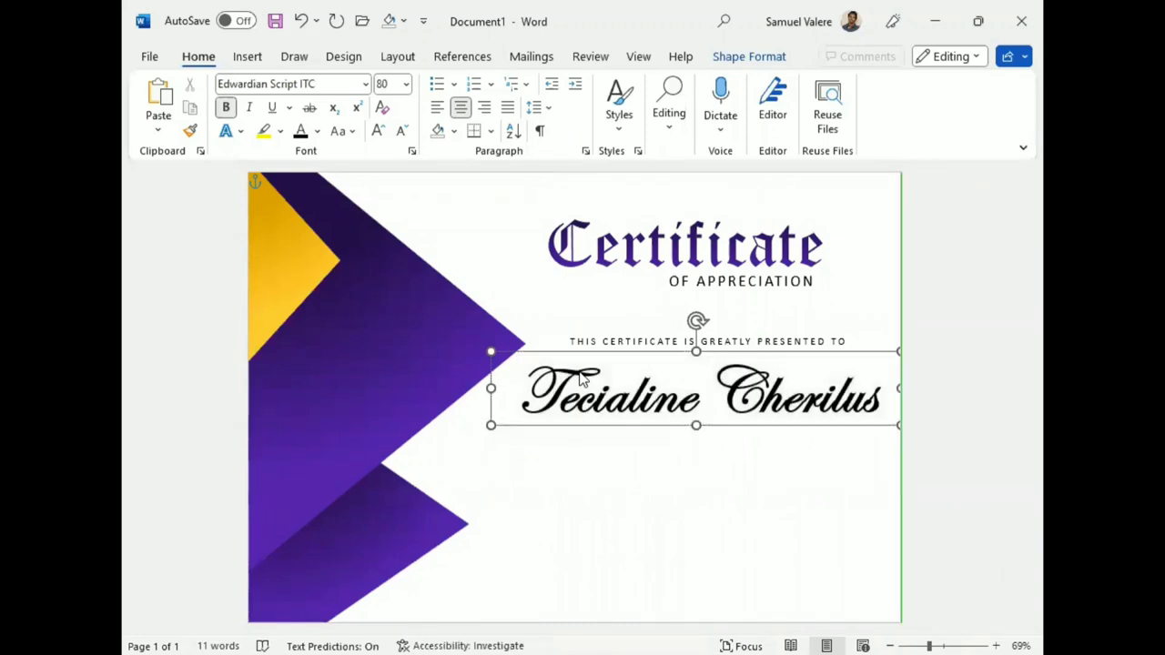
key("Up")
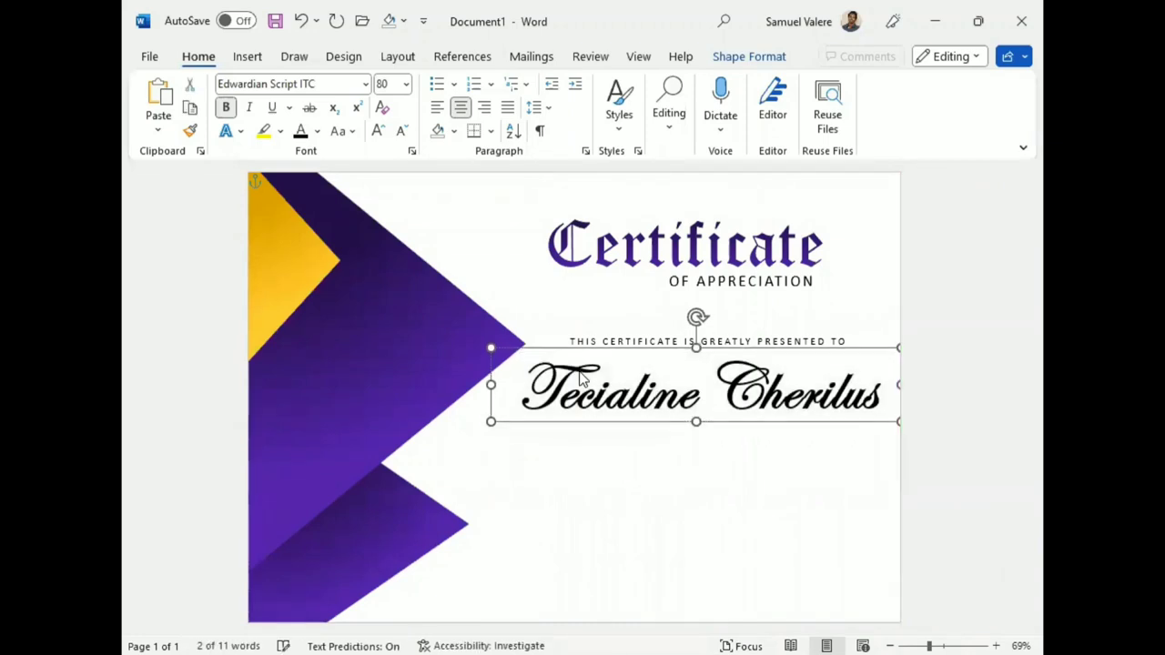
key("Up")
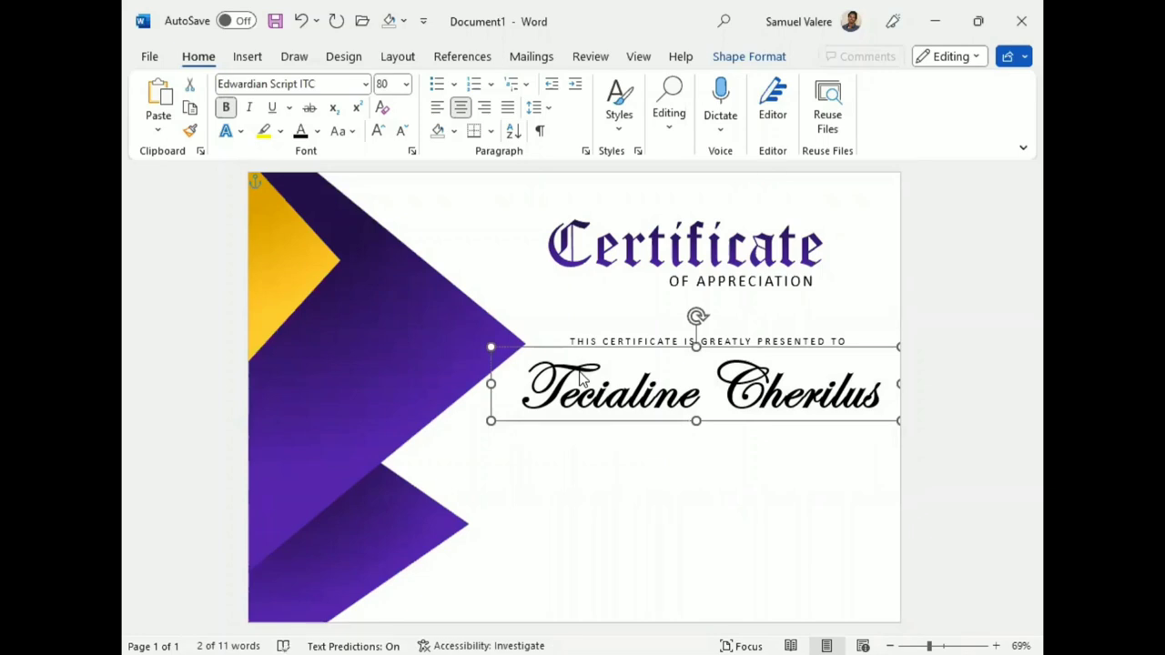
Copy and paste the presentation line's text box to make a duplicate
left_click(735, 330)
key("ctrl+c")
key("ctrl+v")
Move the duplicate box below the name and paste the appreciation message into it
mouse_move(737, 327)
left_mouse_down()
mouse_move(738, 310)
mouse_move(759, 453)
mouse_move(722, 460)
left_mouse_up()
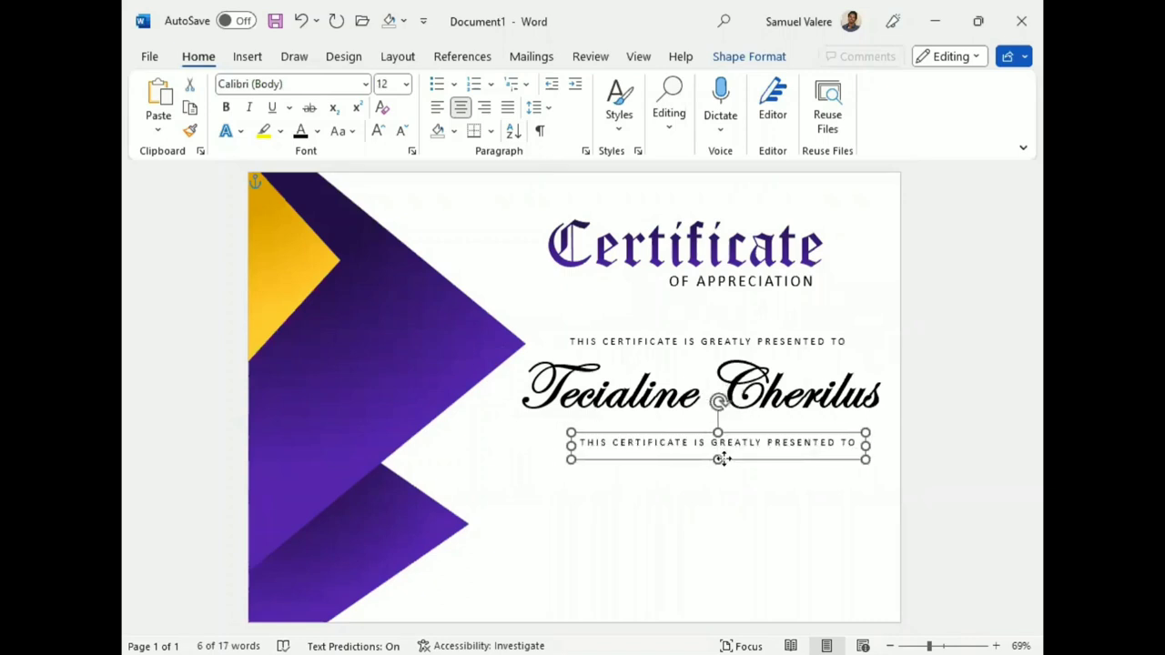
double_click(722, 459)
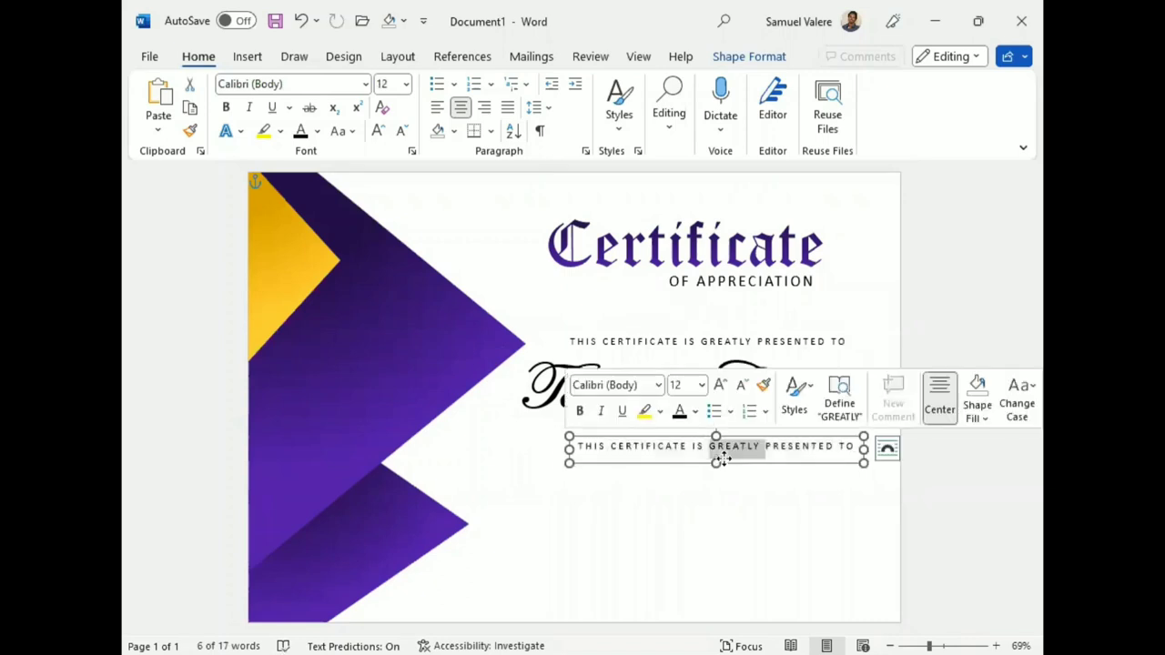
triple_click(721, 460)
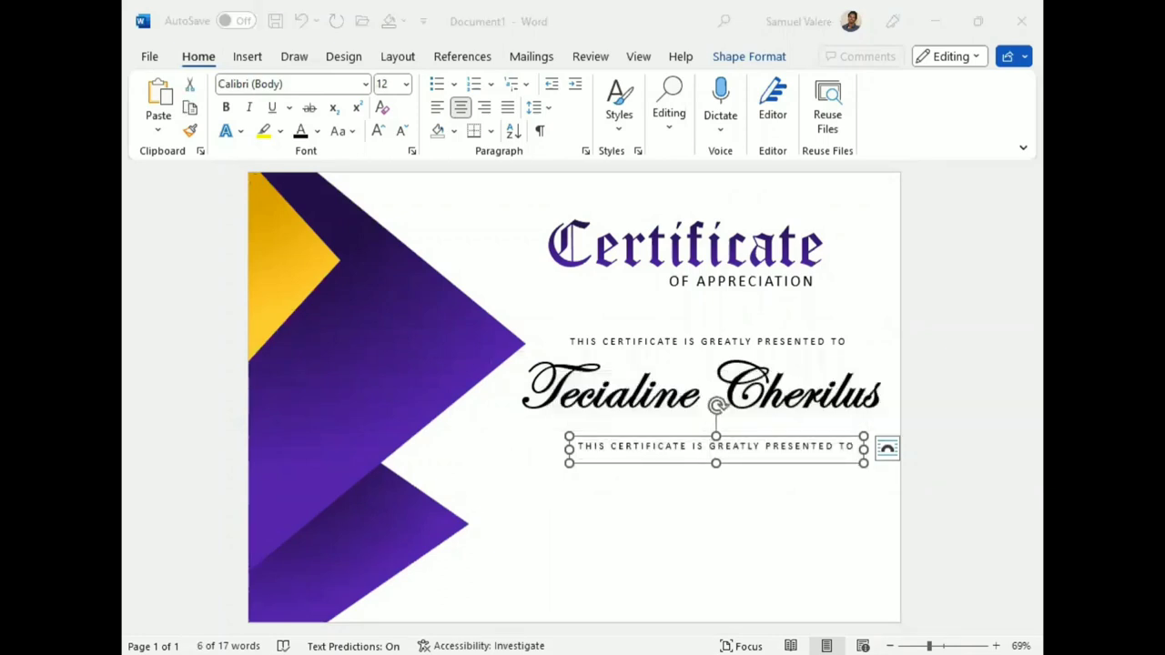
key("ctrl+v")
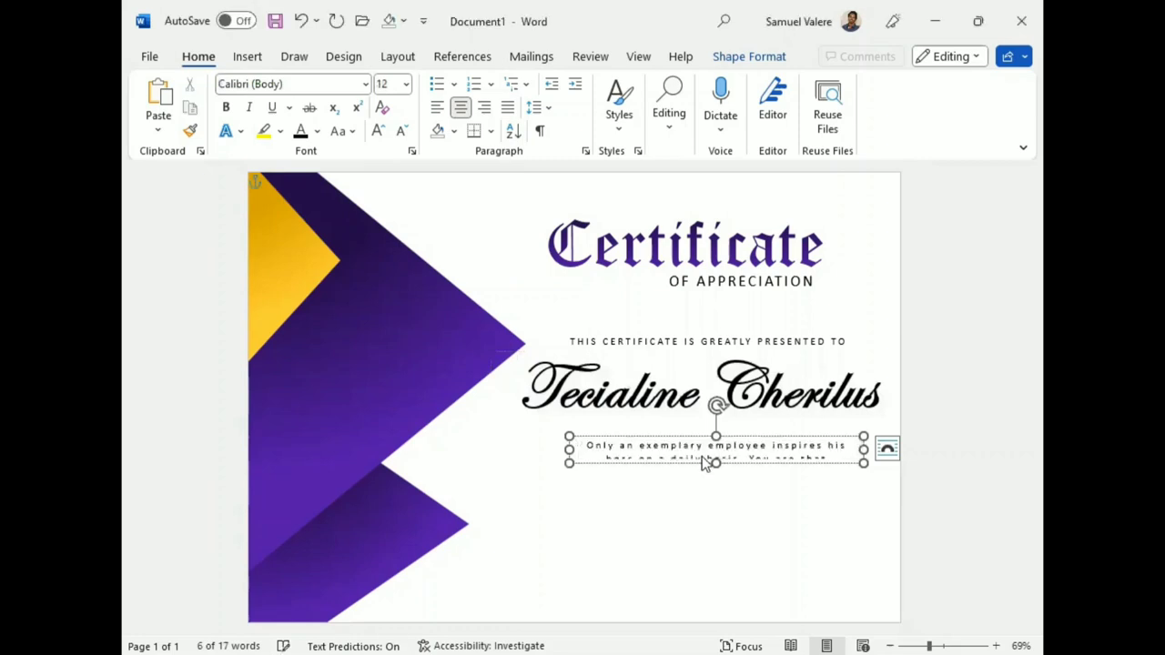
left_click_drag(715, 463, 717, 522)
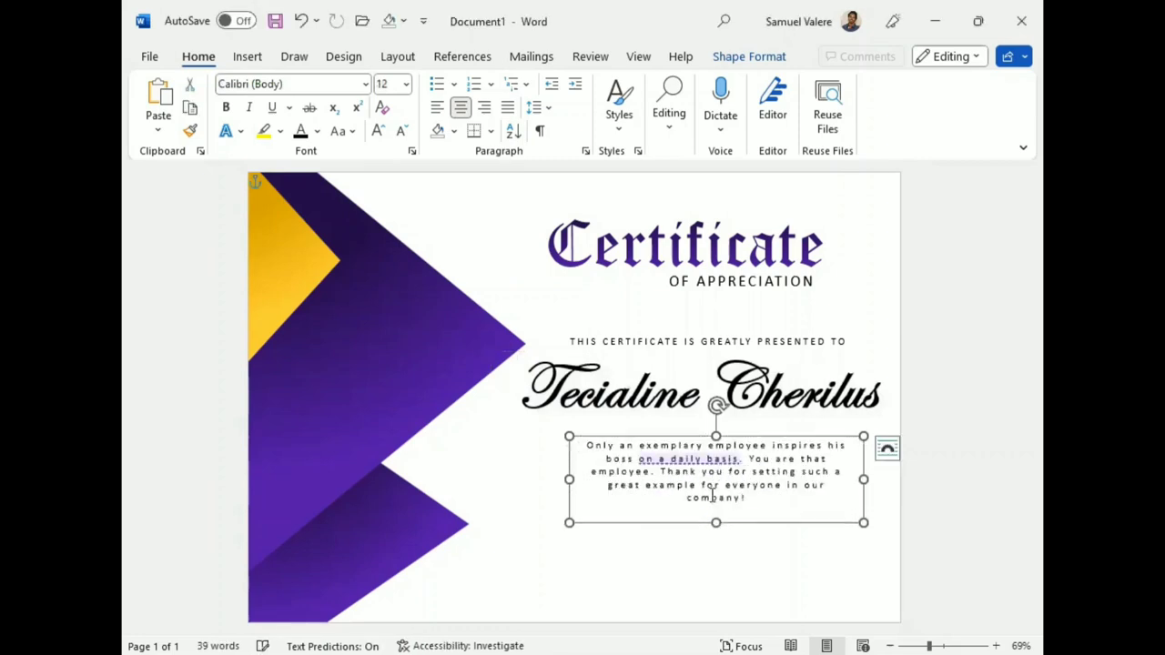
Dismiss the conciseness suggestion, widen the message box, and enlarge the message to 16 pt
left_click(697, 460)
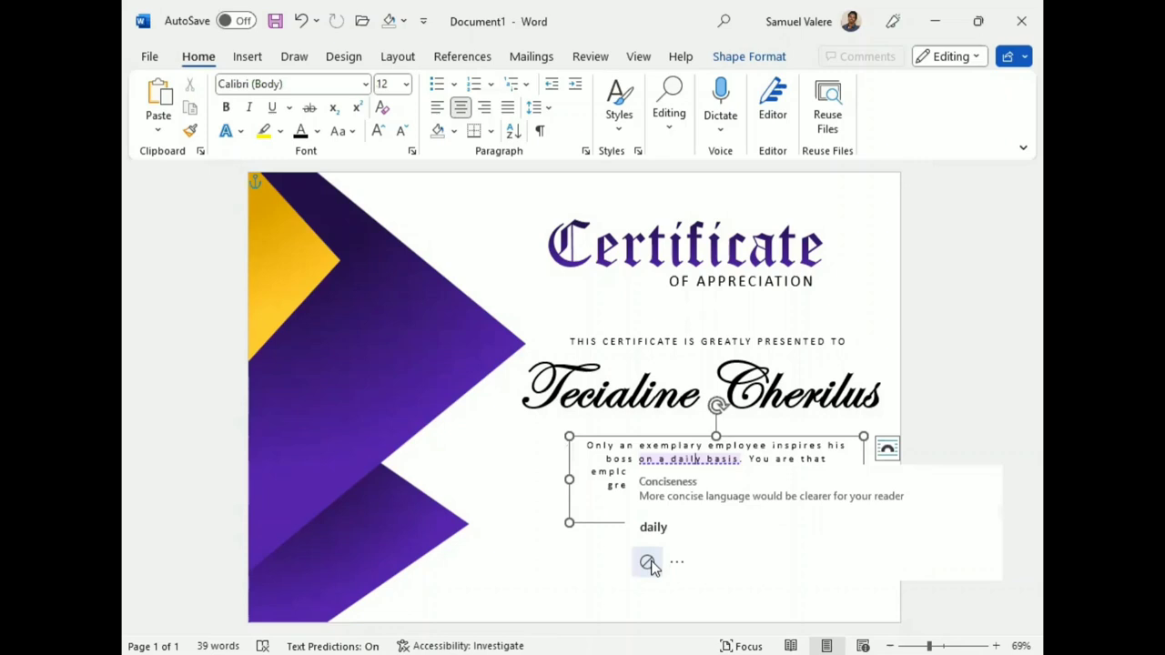
left_click(647, 563)
left_click_drag(569, 479, 524, 479)
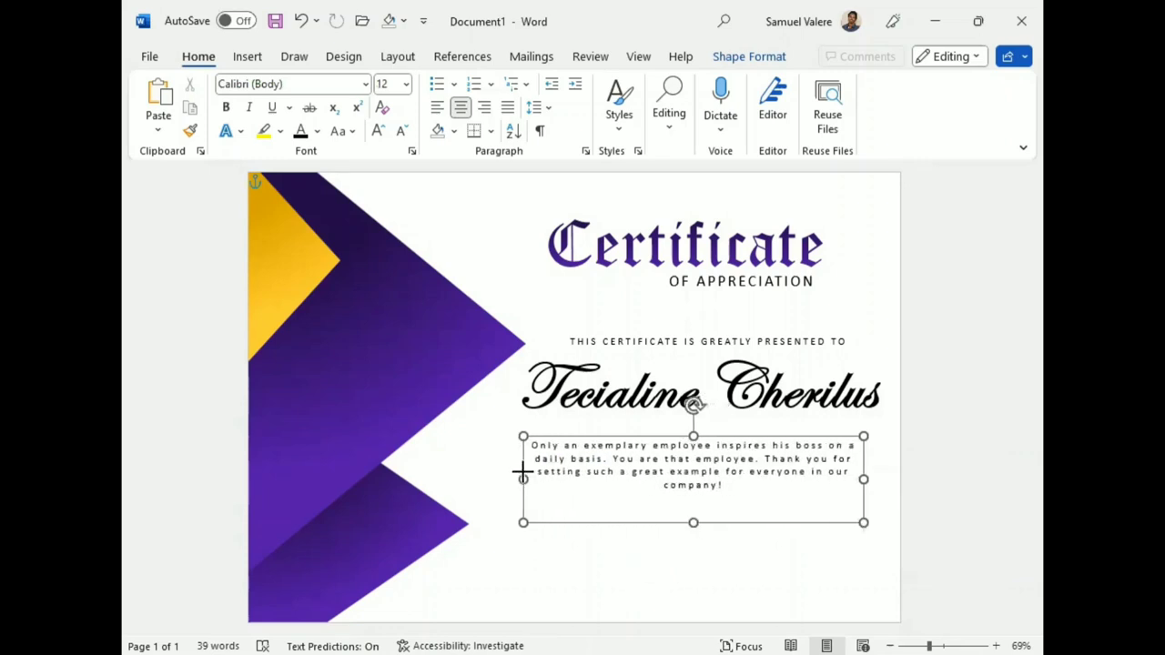
triple_click(542, 480)
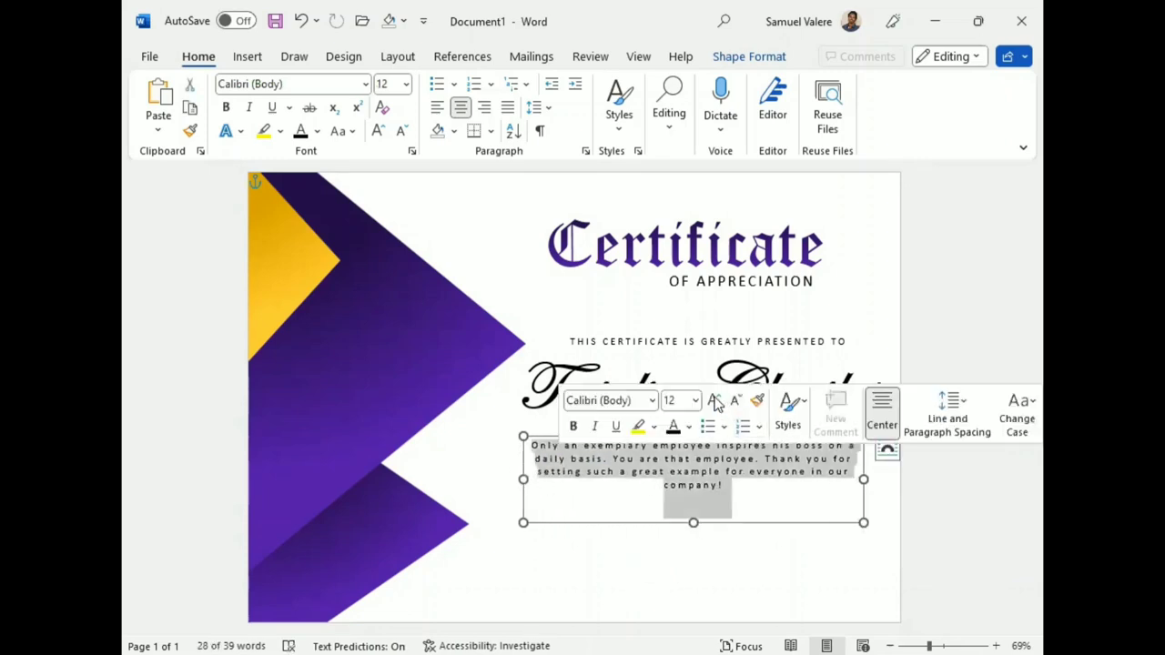
left_click(714, 401)
left_click(714, 401)
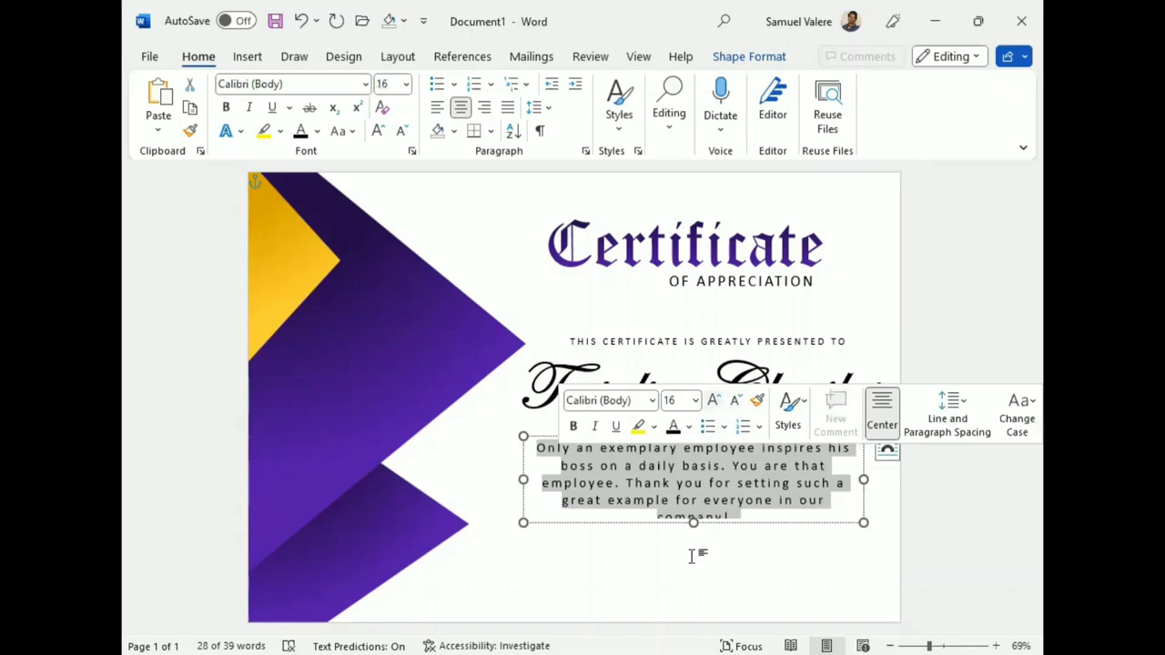
Reset the message's character spacing to Normal
left_click(412, 152)
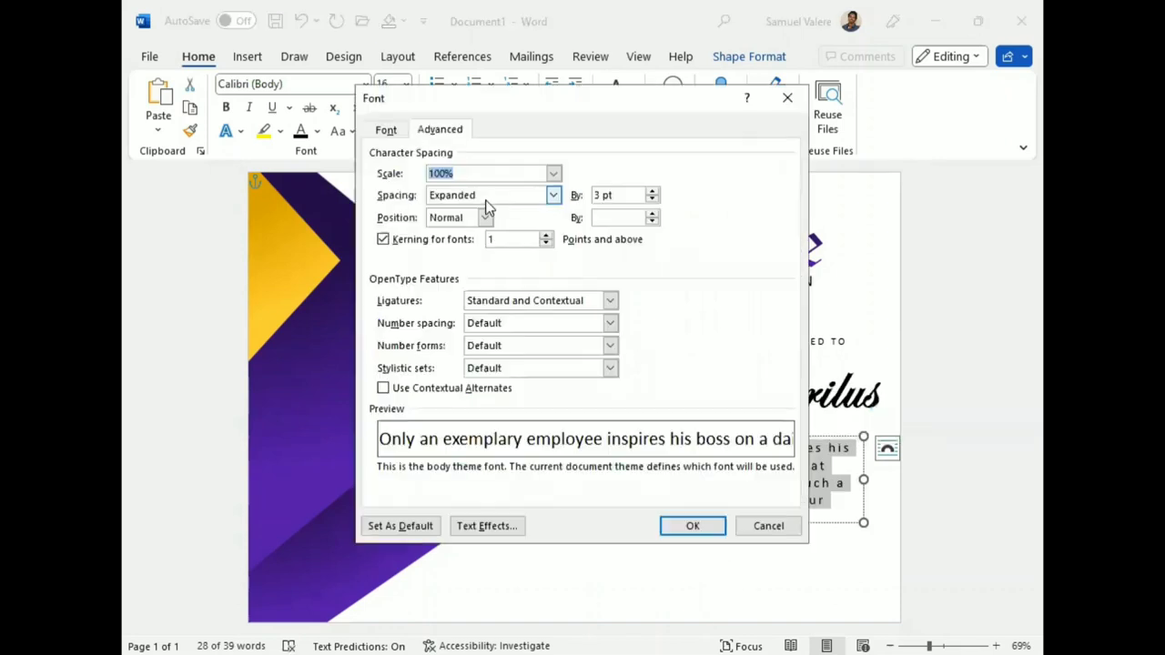
left_click(555, 196)
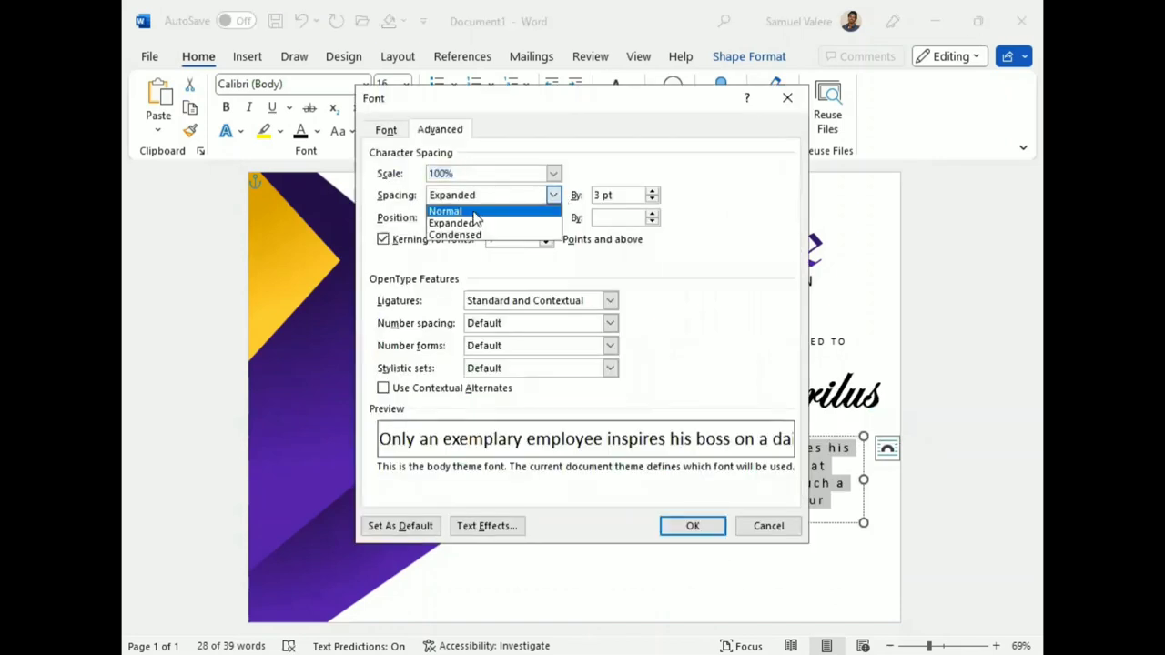
left_click(492, 208)
left_click(694, 528)
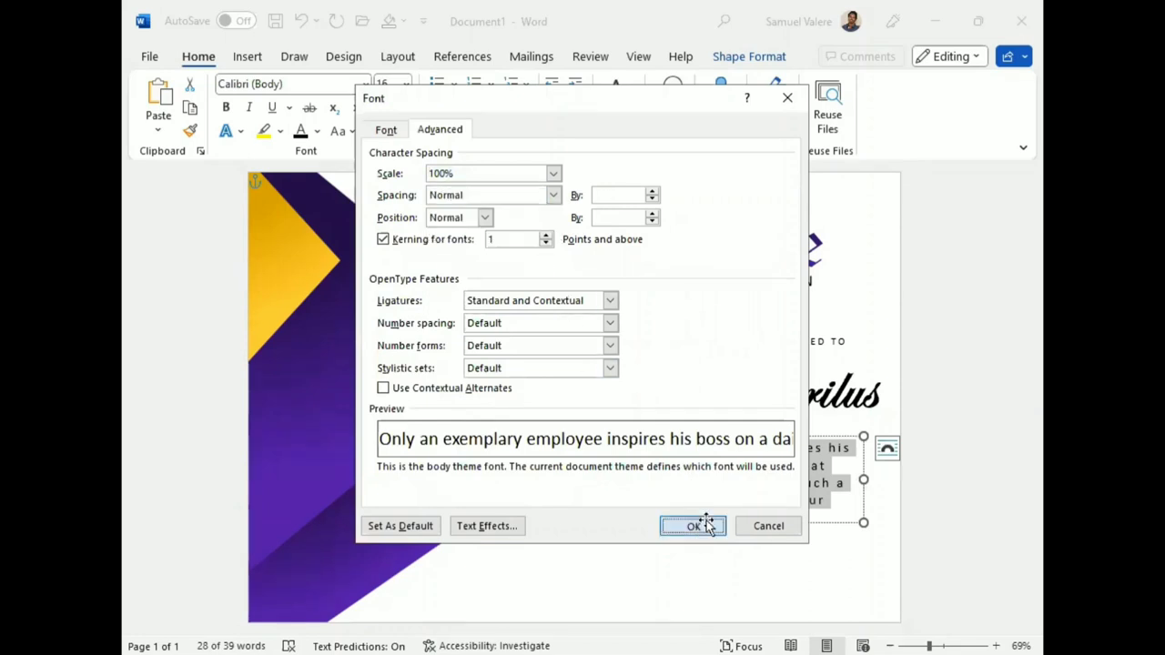
Narrow the message box to four lines and nudge it centred just under the name
left_click_drag(523, 480, 502, 474)
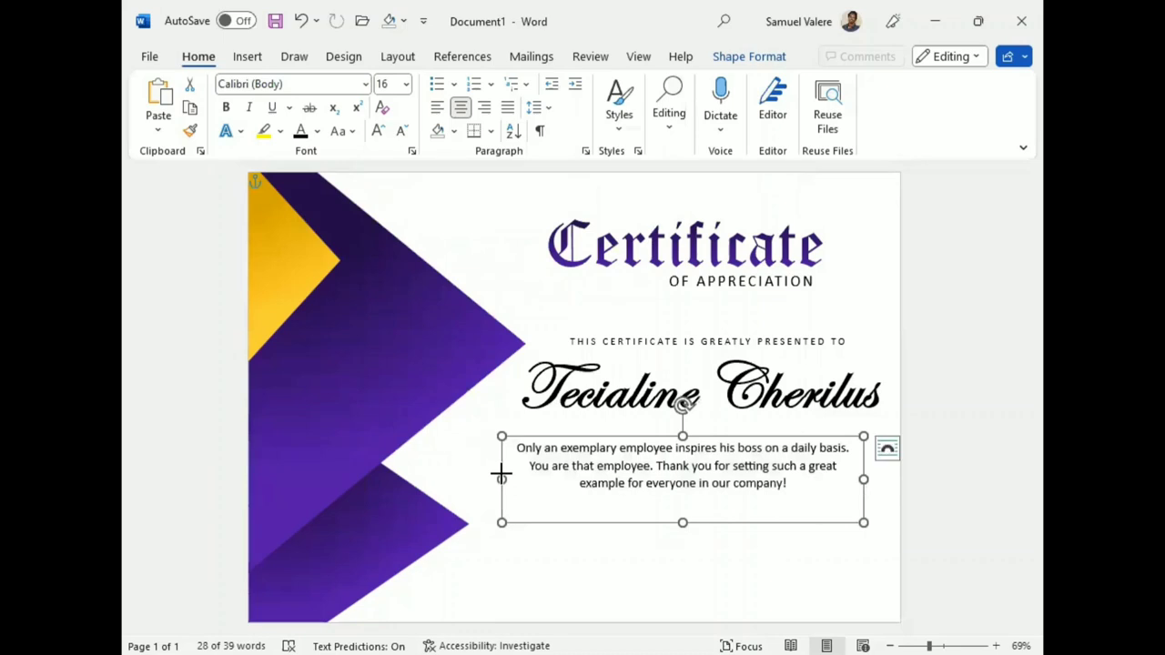
key("shift+Left")
key("shift+Left")
key("shift+Left")
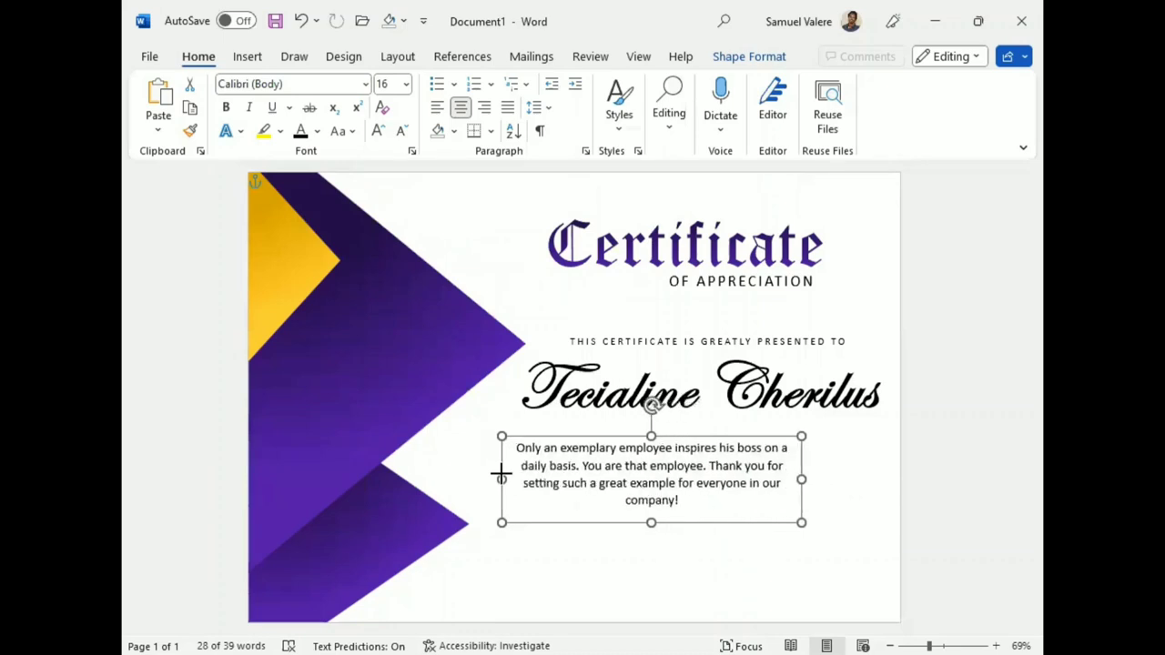
key("Up")
key("Right")
key("Right")
key("Right")
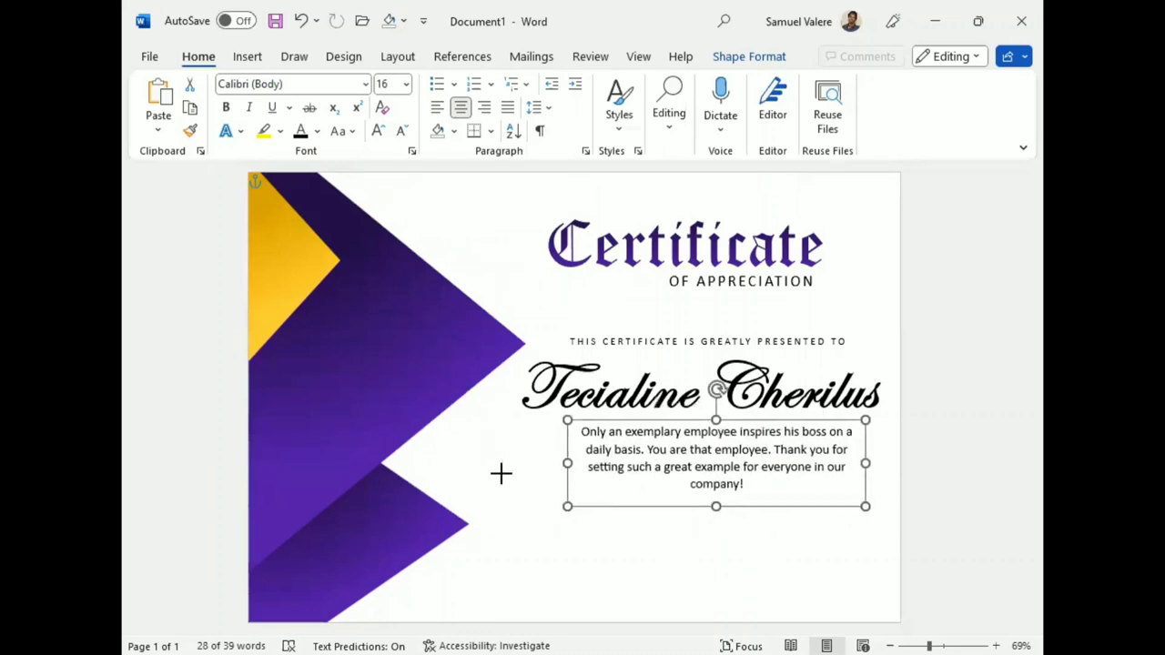
key("Up")
key("Left")
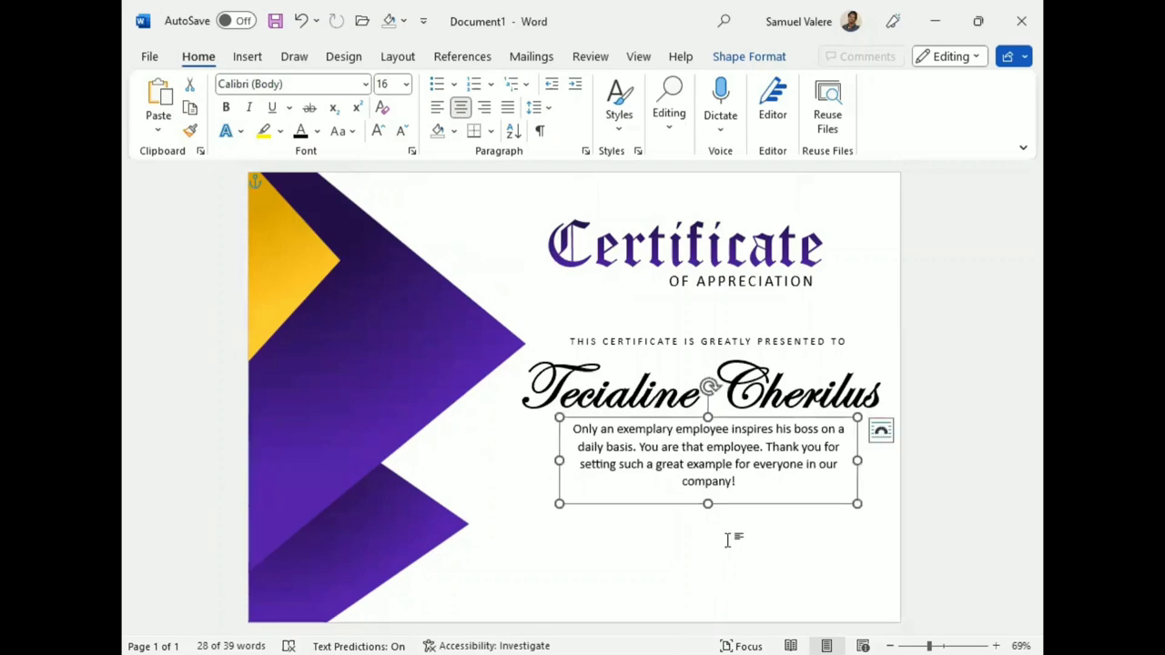
Draw a small text box near the page bottom with centred, uppercase DATE text
left_click(258, 59)
left_click(324, 85)
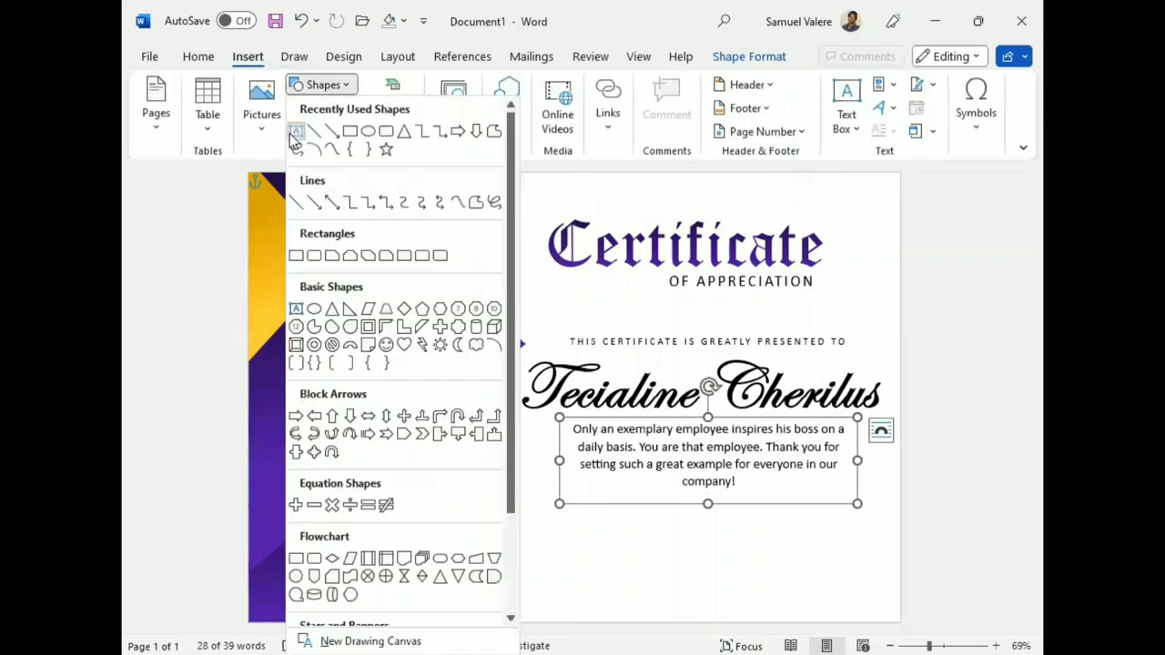
left_click(295, 133)
left_click_drag(515, 584, 573, 605)
type("Date")
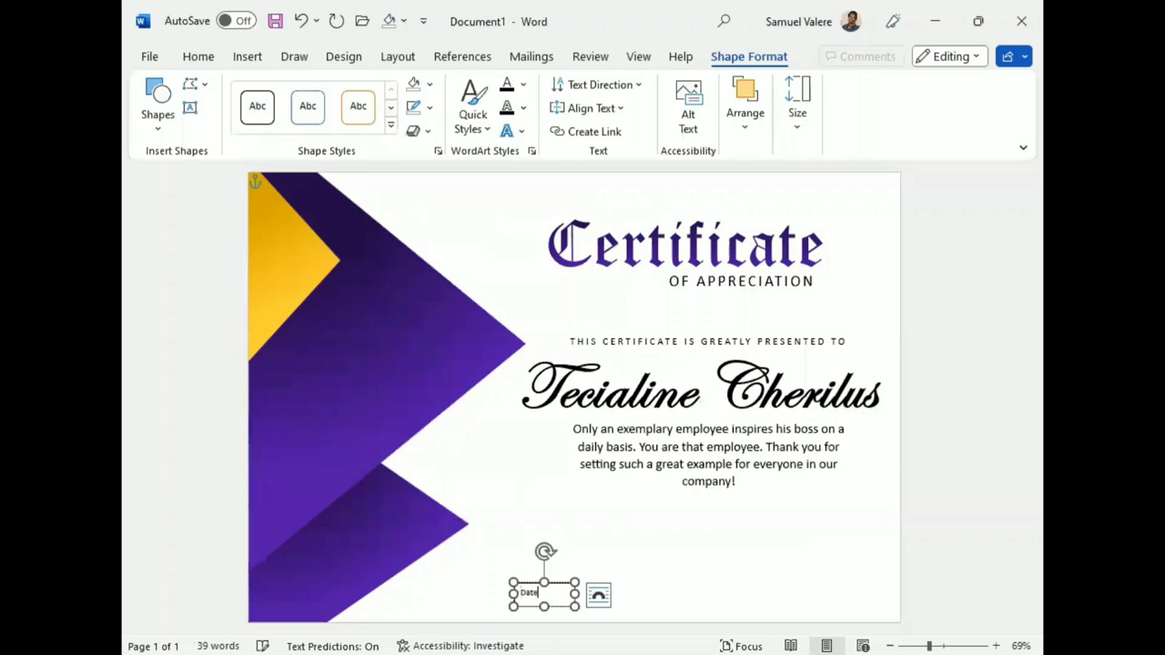
double_click(530, 594)
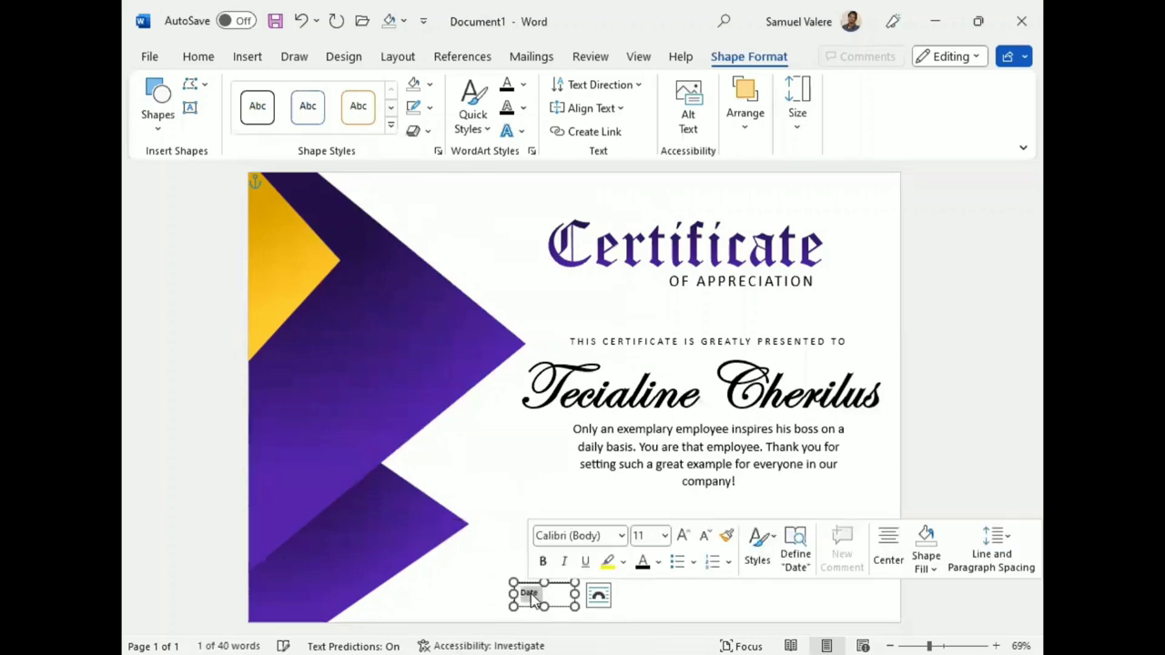
left_click(199, 56)
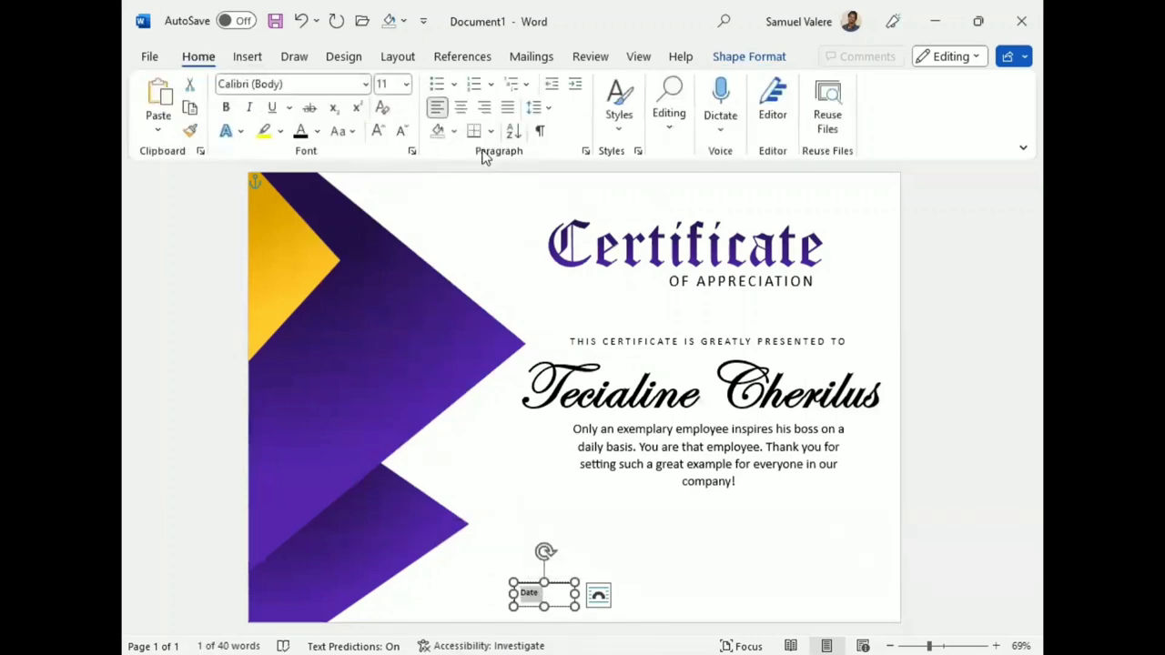
left_click(460, 108)
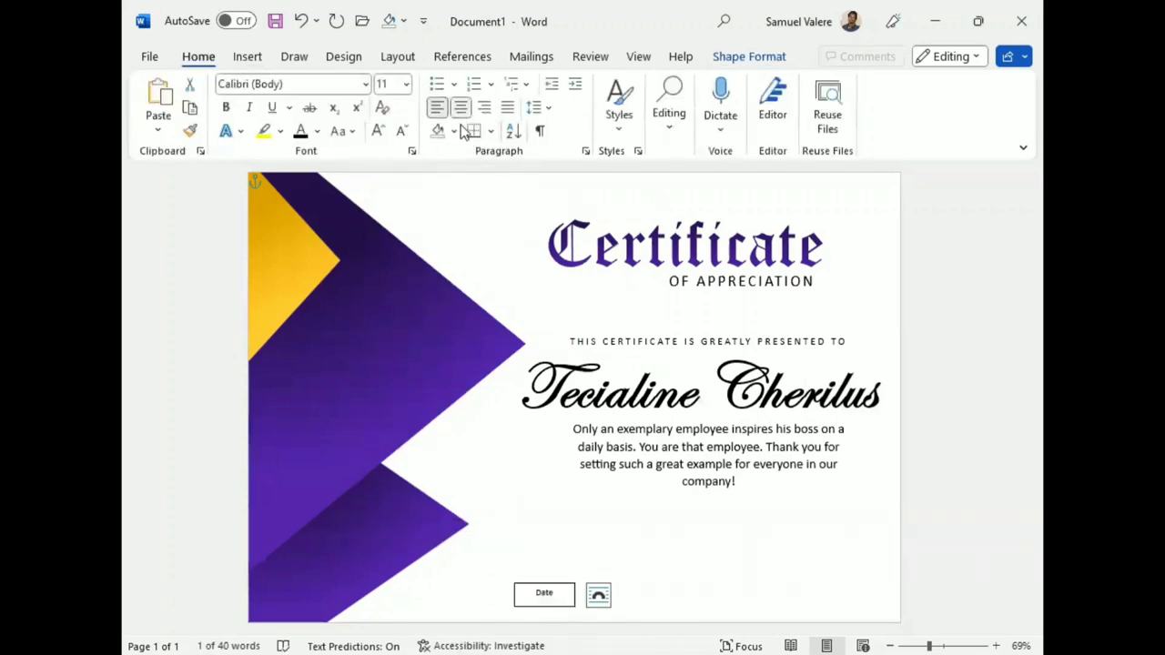
left_click(344, 131)
left_click(382, 206)
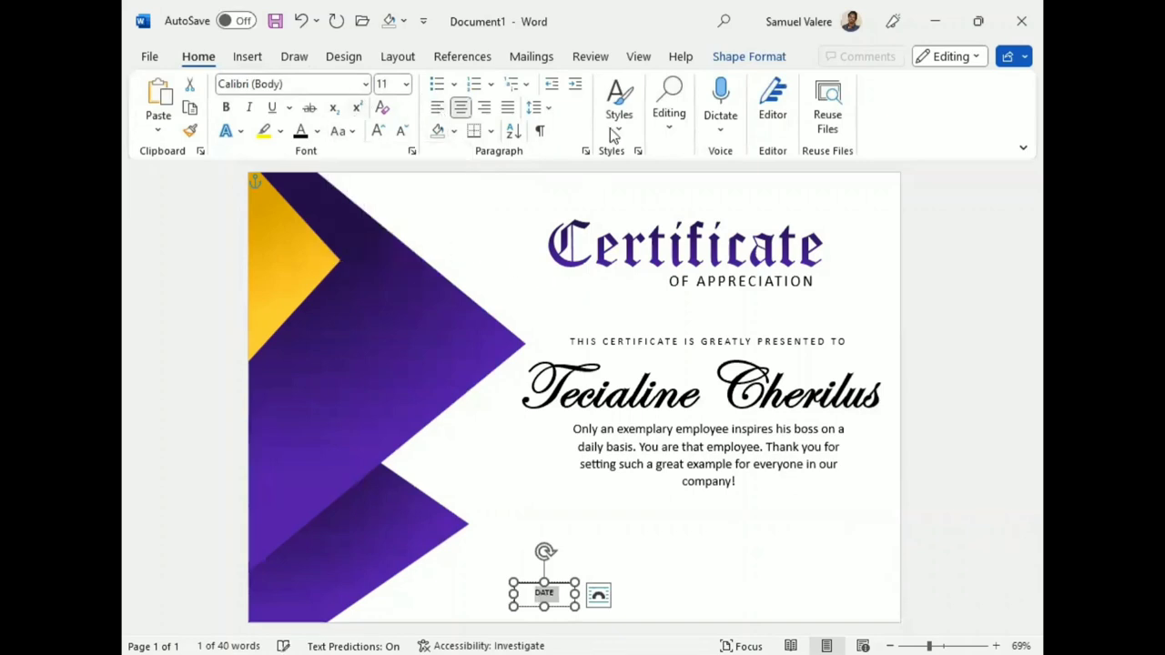
Remove the DATE box's fill and border, then duplicate the label
left_click(747, 58)
left_click(430, 83)
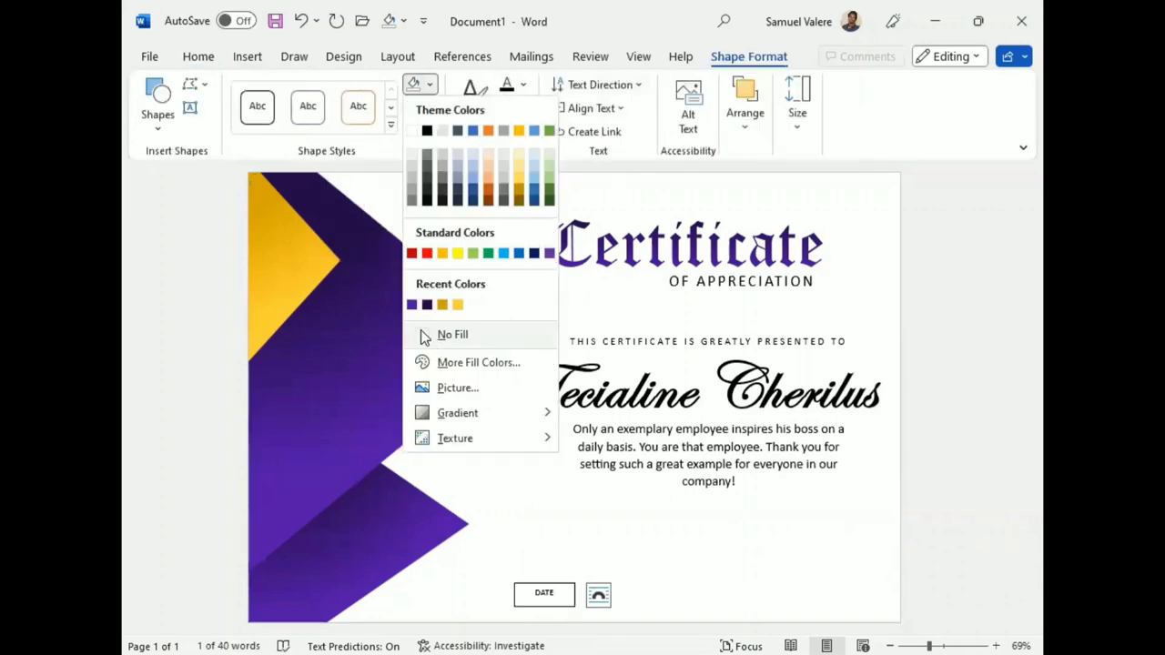
left_click(428, 334)
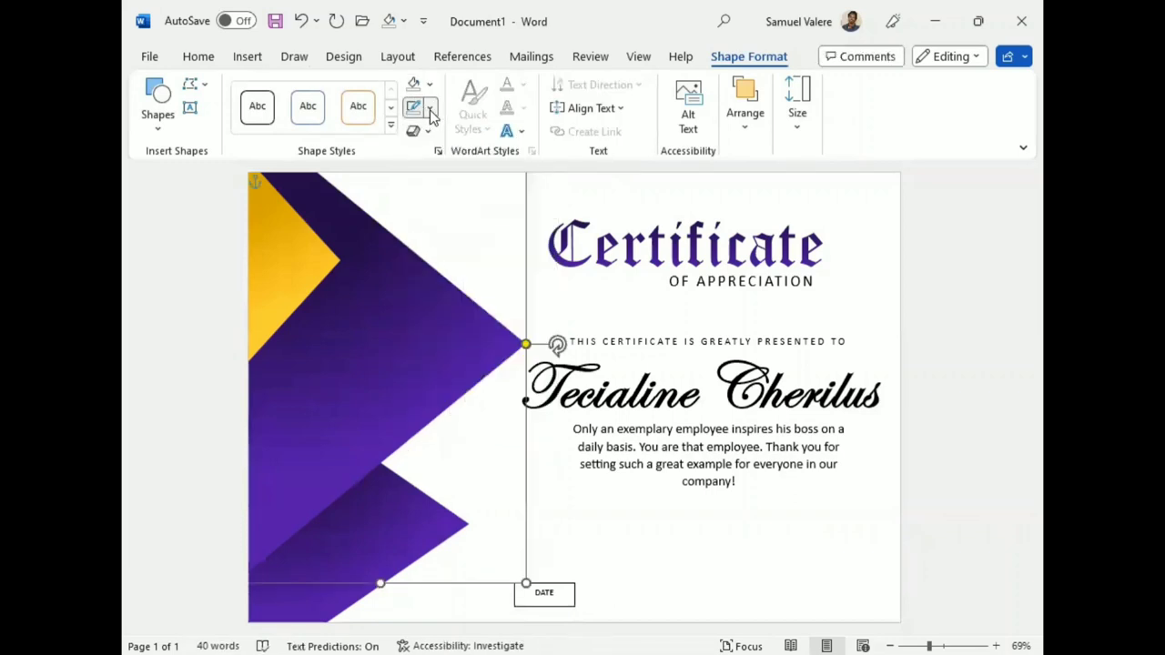
left_click(431, 109)
left_click(420, 355)
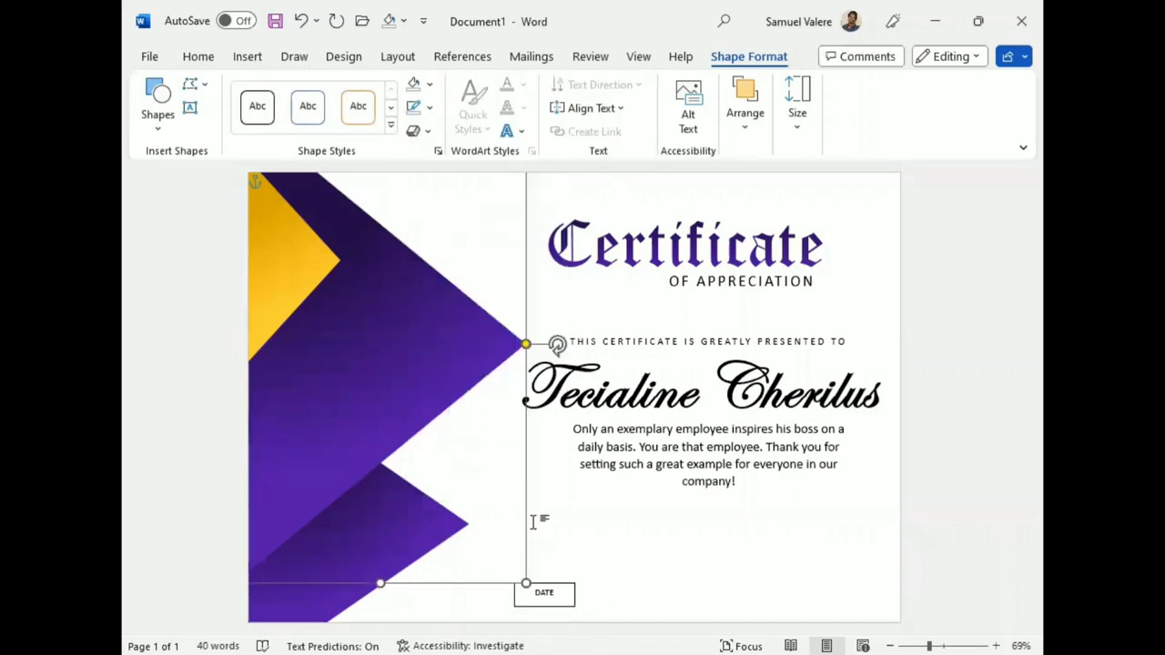
left_click(559, 589)
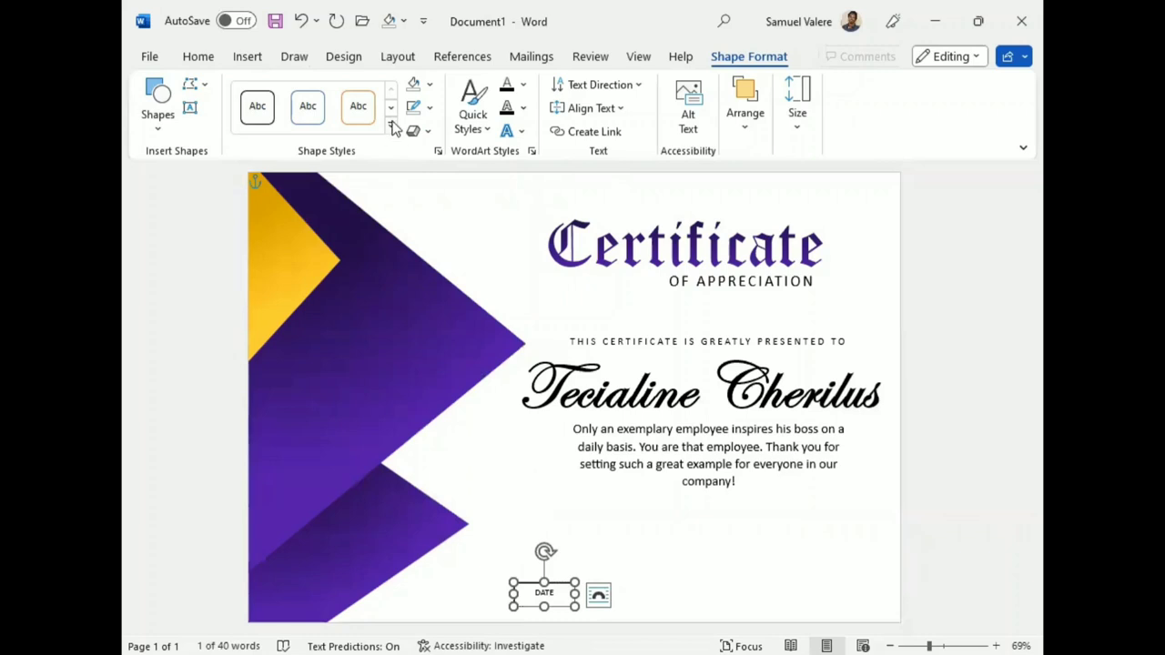
left_click(430, 107)
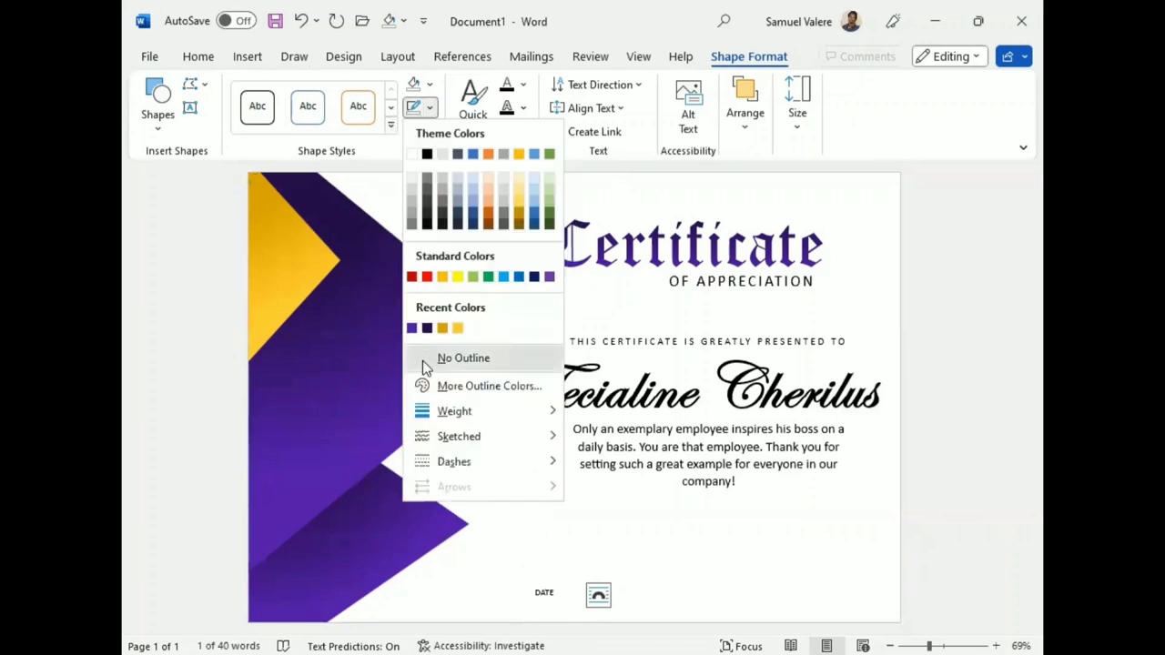
left_click(422, 360)
left_click(558, 602)
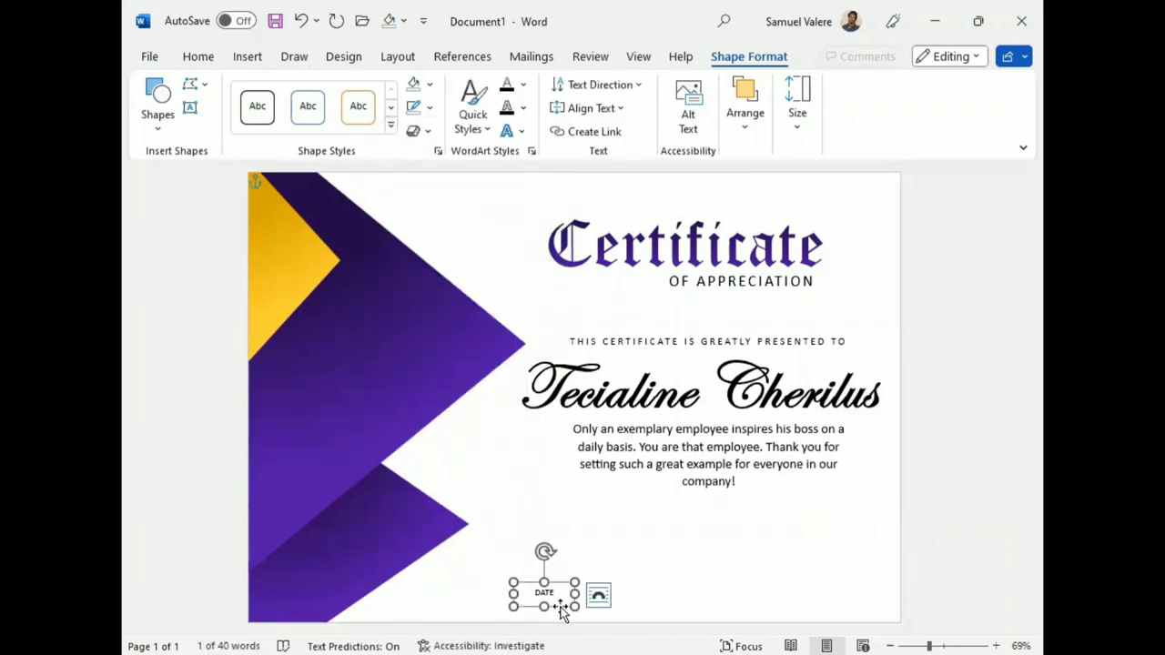
mouse_move(562, 612)
left_mouse_down()
mouse_move(556, 580)
mouse_move(559, 612)
left_mouse_up()
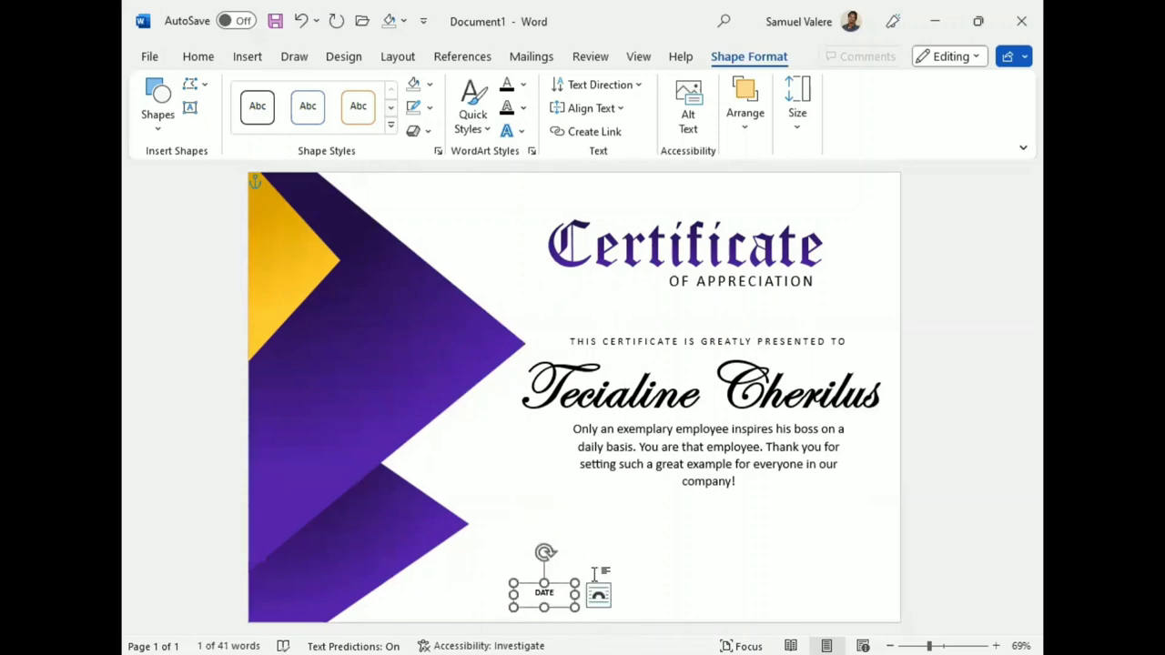
Move the copied label to the bottom right and change its text to SIGNATURE
key("Right")
key("Right")
key("Right")
key("Right")
key("Right")
key("Right")
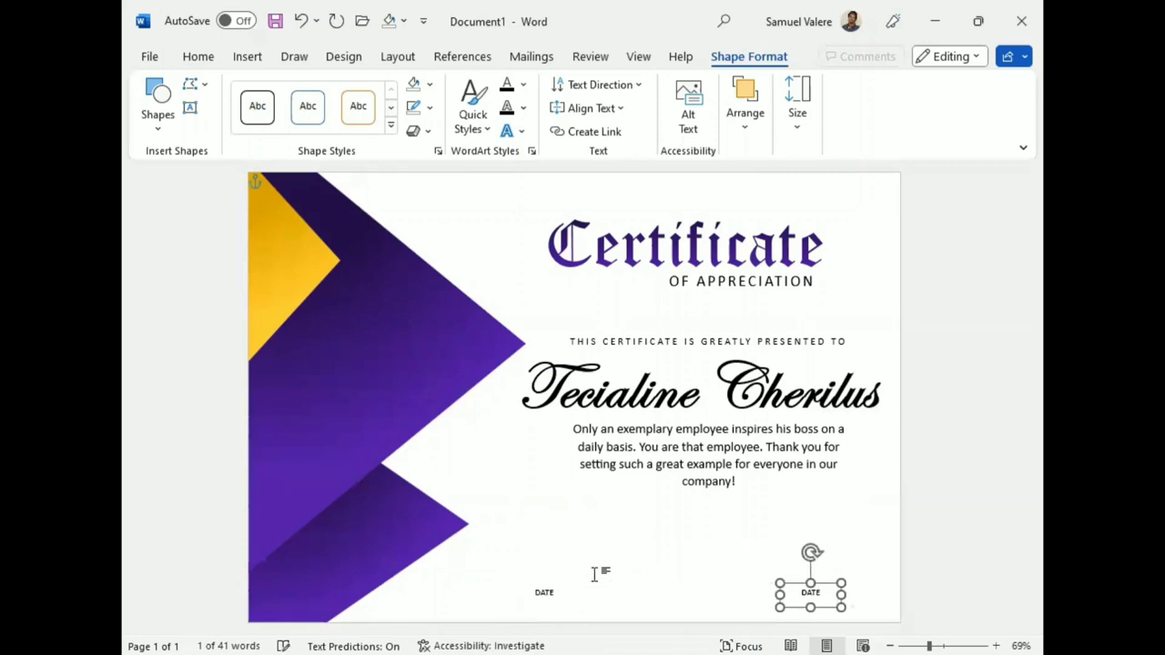
key("Right")
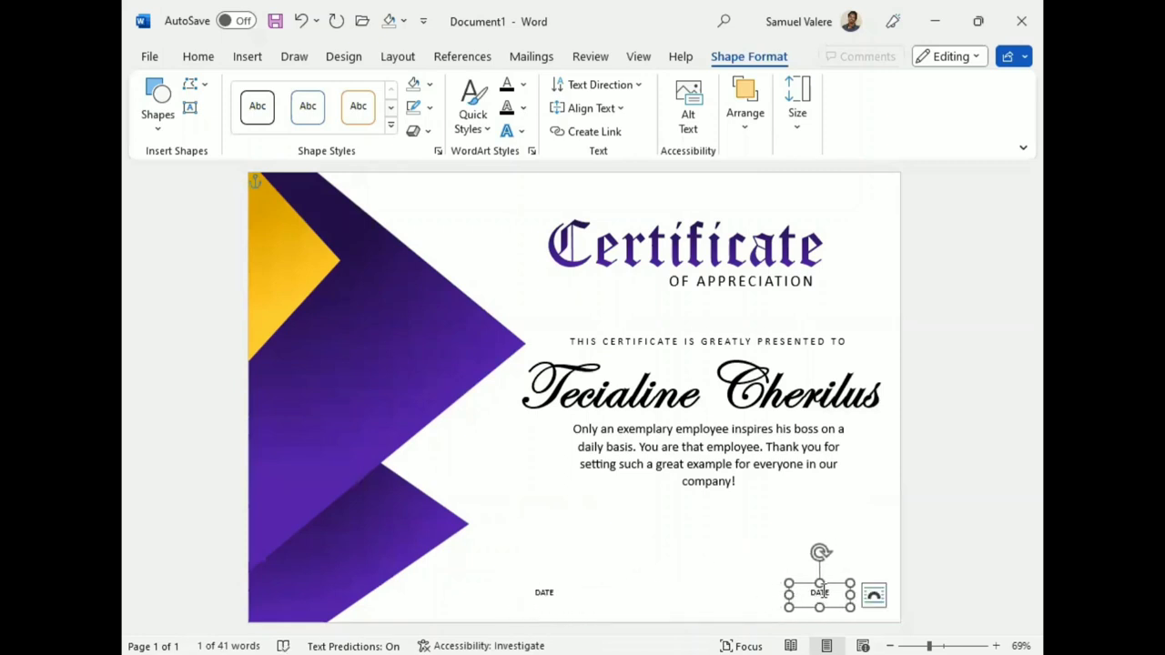
double_click(821, 593)
type("S")
type("IGNATUR")
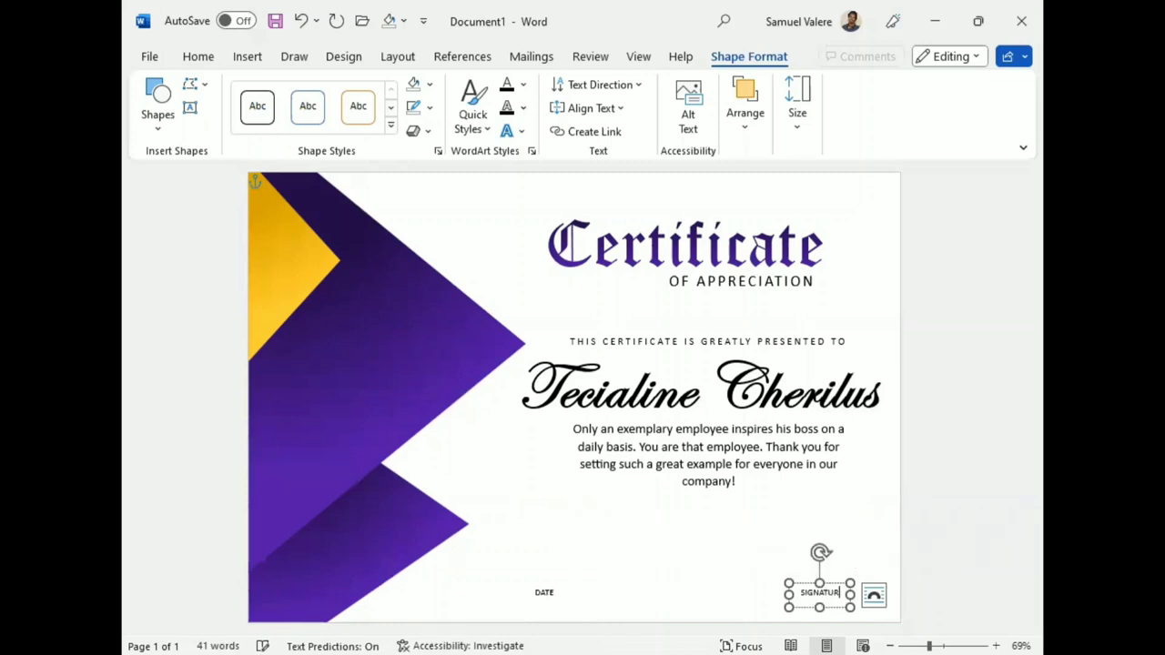
type("E")
left_click(731, 572)
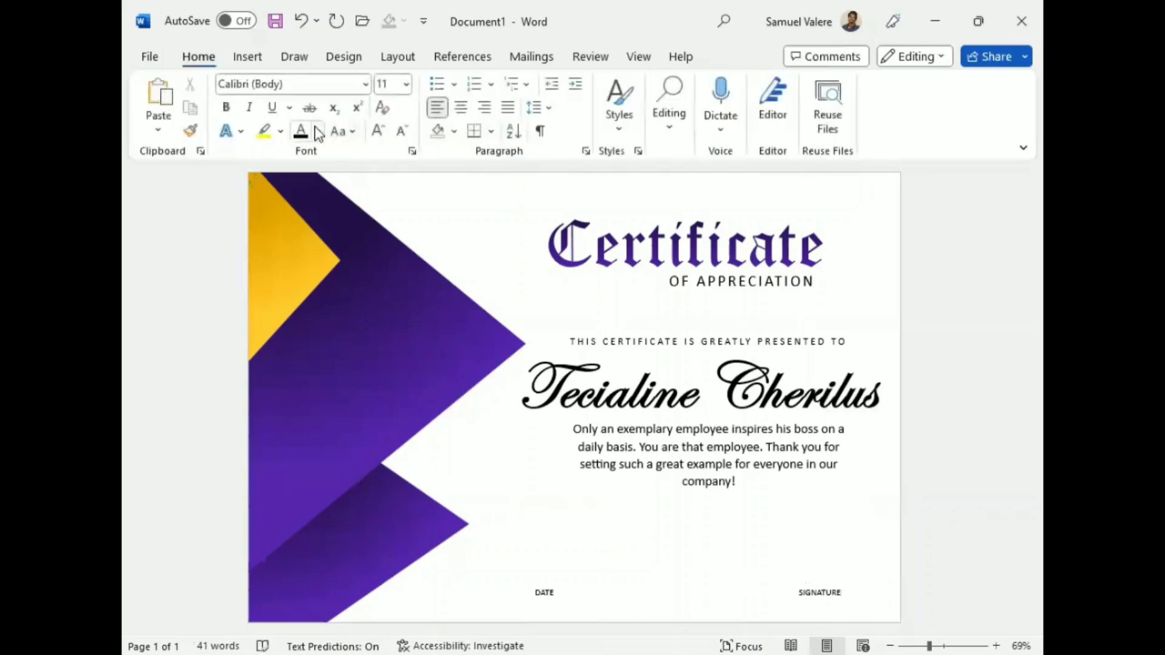
left_click(248, 57)
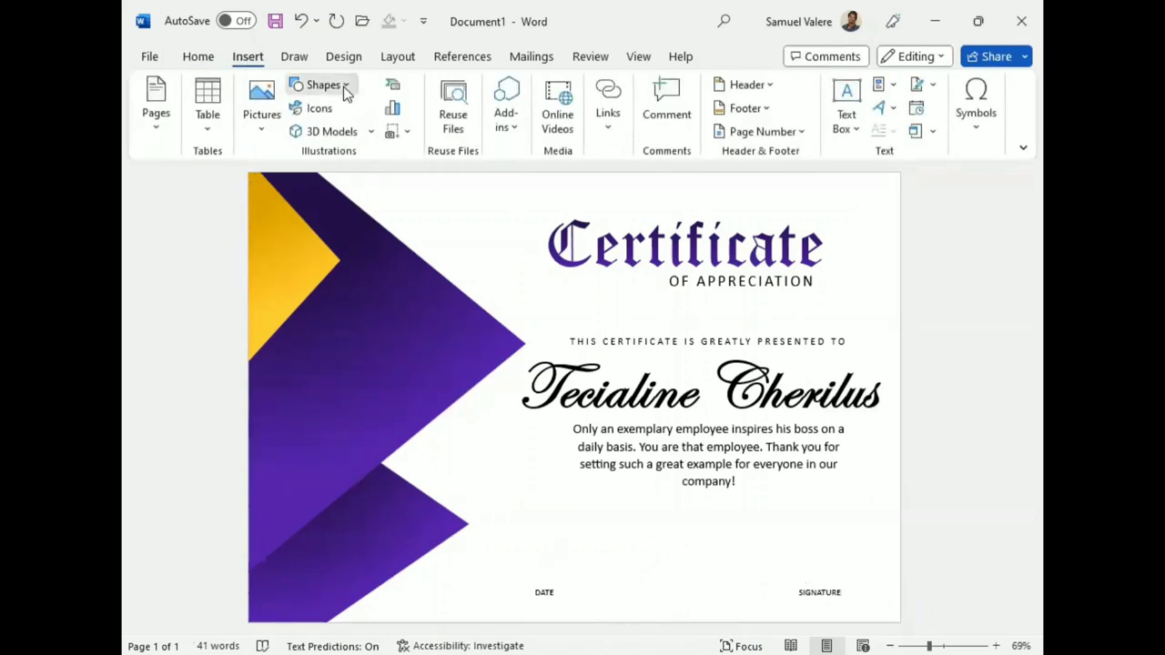
Draw a horizontal line just above the DATE label and make it black
left_click(343, 86)
left_click(312, 133)
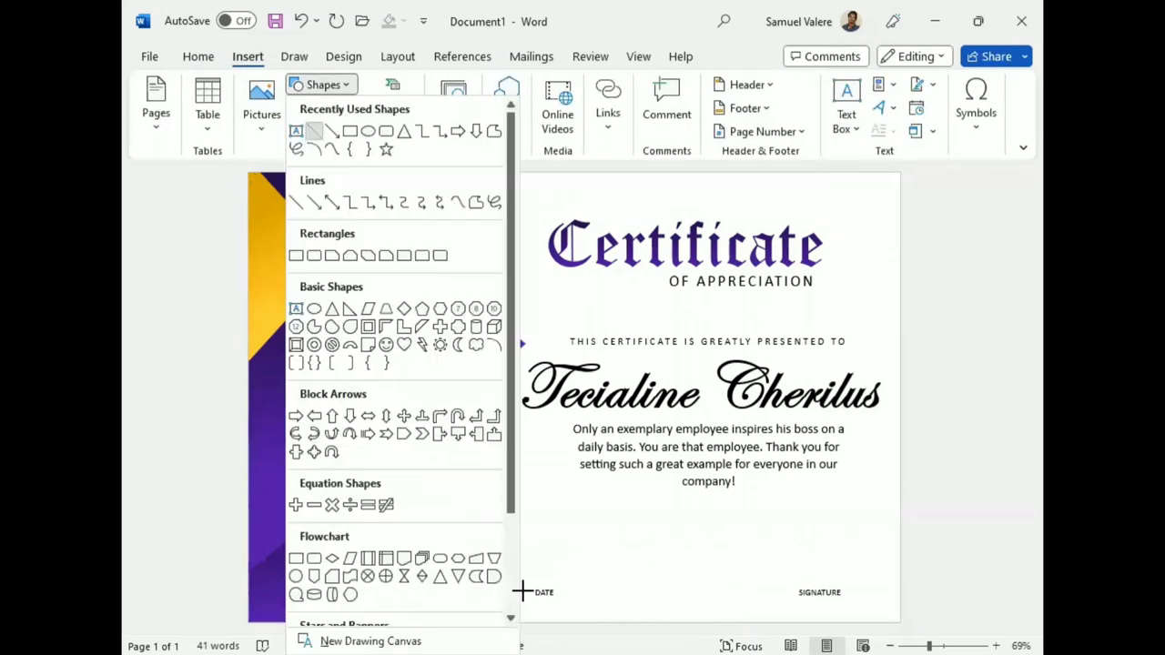
mouse_move(513, 583)
left_mouse_down()
mouse_move(623, 580)
mouse_move(609, 583)
left_mouse_up()
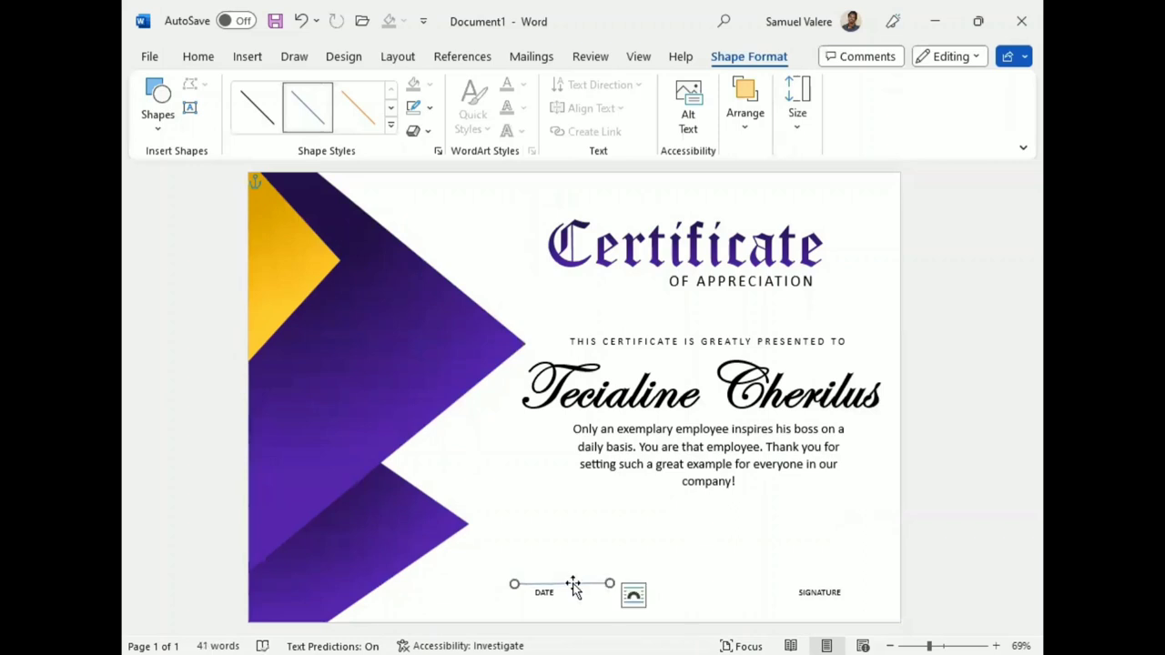
mouse_move(574, 583)
left_mouse_down()
mouse_move(613, 520)
mouse_move(663, 371)
mouse_move(668, 389)
mouse_move(559, 587)
left_mouse_up()
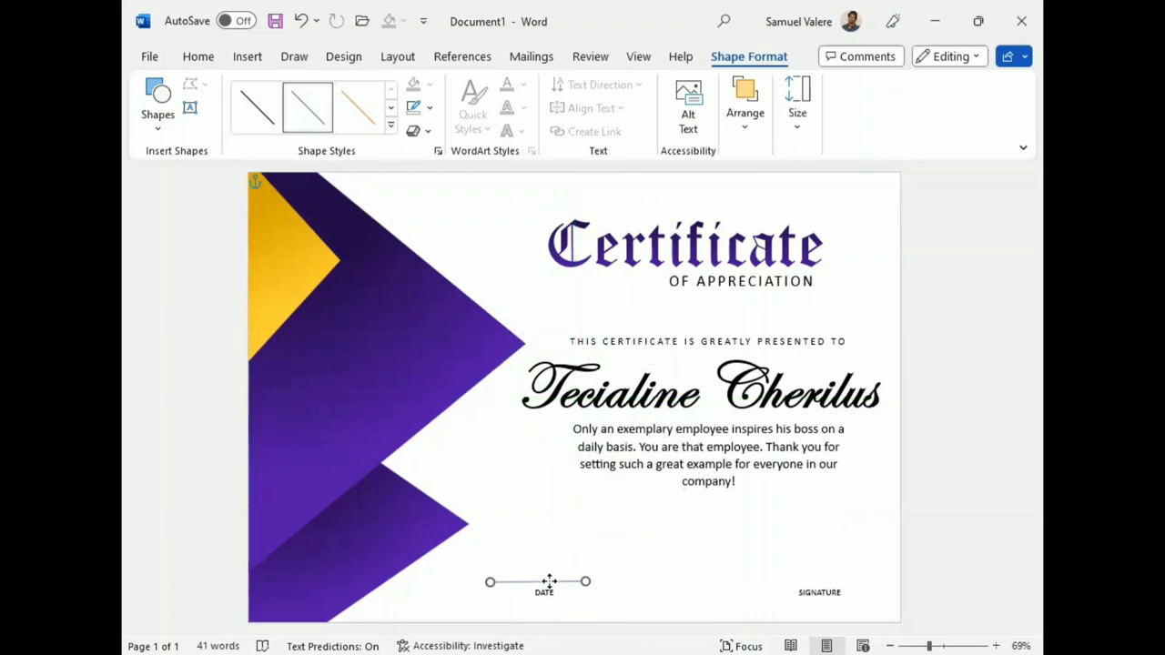
mouse_move(559, 587)
left_mouse_down()
mouse_move(531, 587)
mouse_move(596, 587)
left_mouse_up()
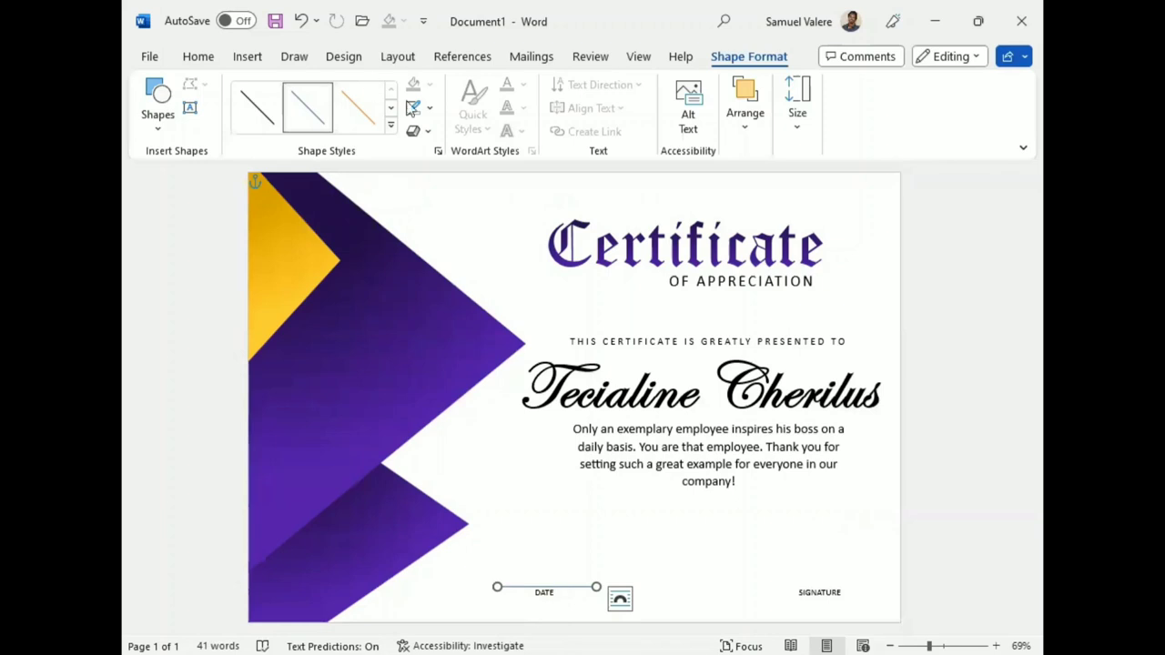
left_click(431, 108)
left_click(428, 153)
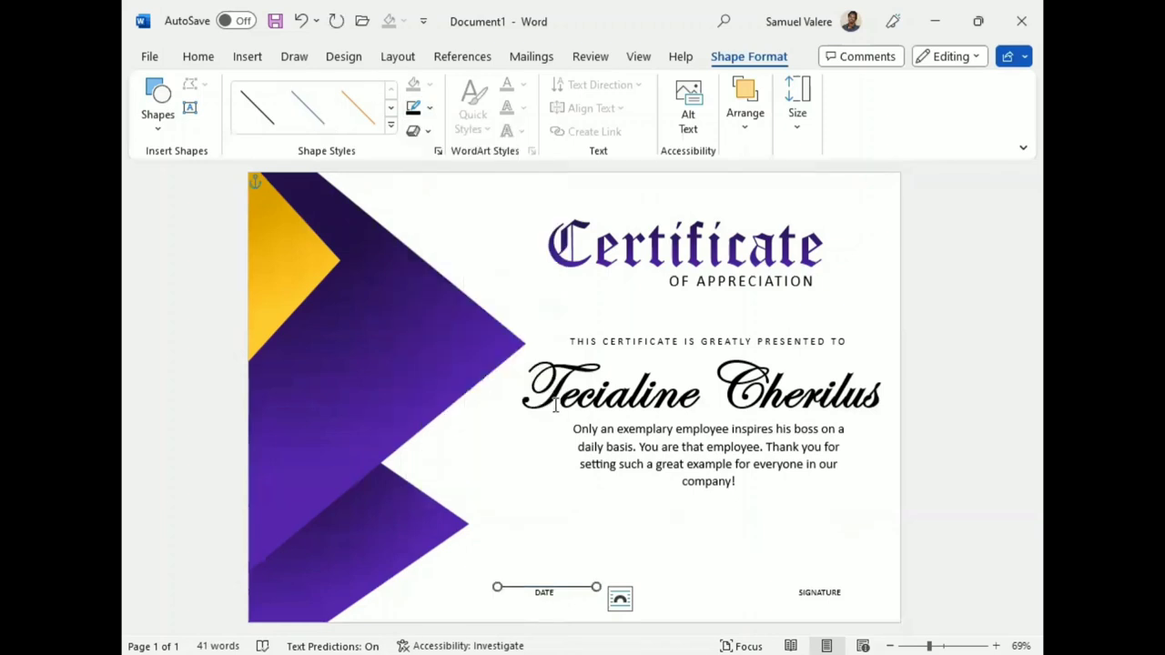
Duplicate the black line and position the copy above the SIGNATURE label
left_click_drag(546, 587, 547, 533)
key("Down")
key("Down")
key("Down")
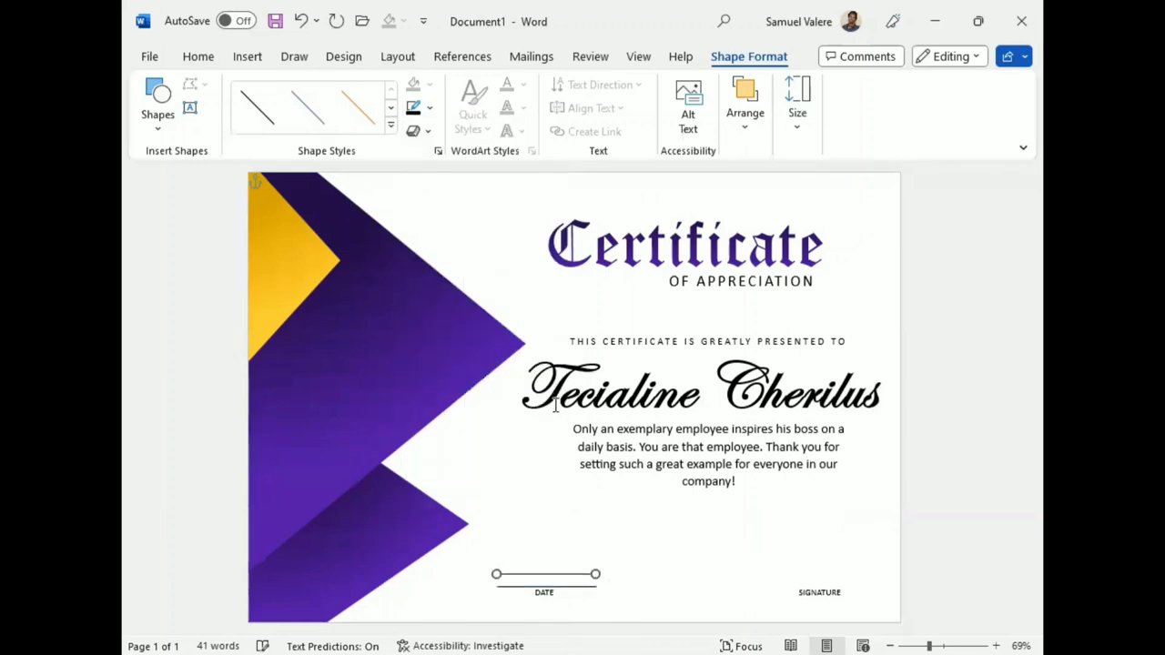
key("Down")
key("Down")
key("Down")
key("Down")
key("Down")
key("Down")
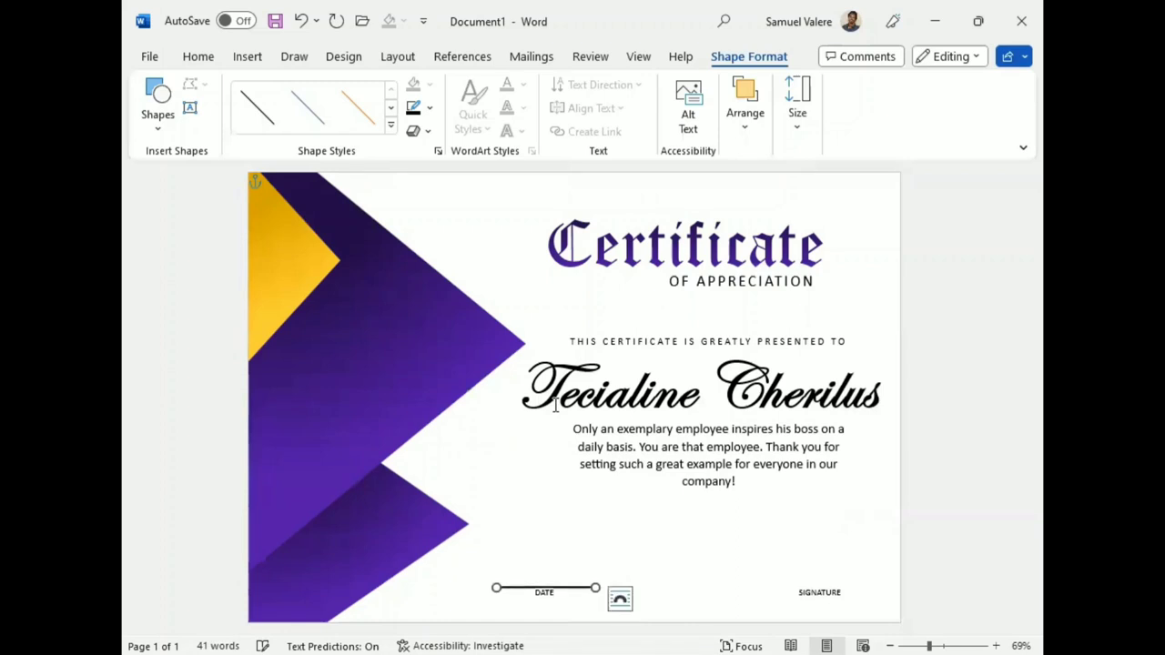
key("Down")
key("Right")
key("Right")
key("Right")
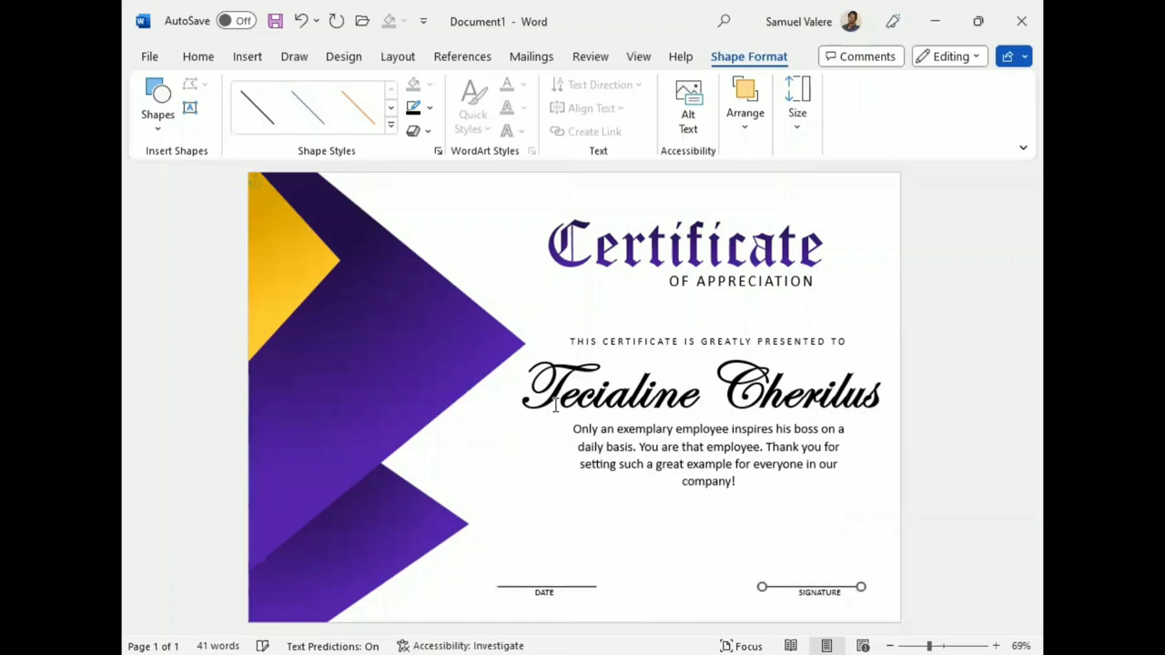
key("Right")
key("Right")
key("Left")
key("Left")
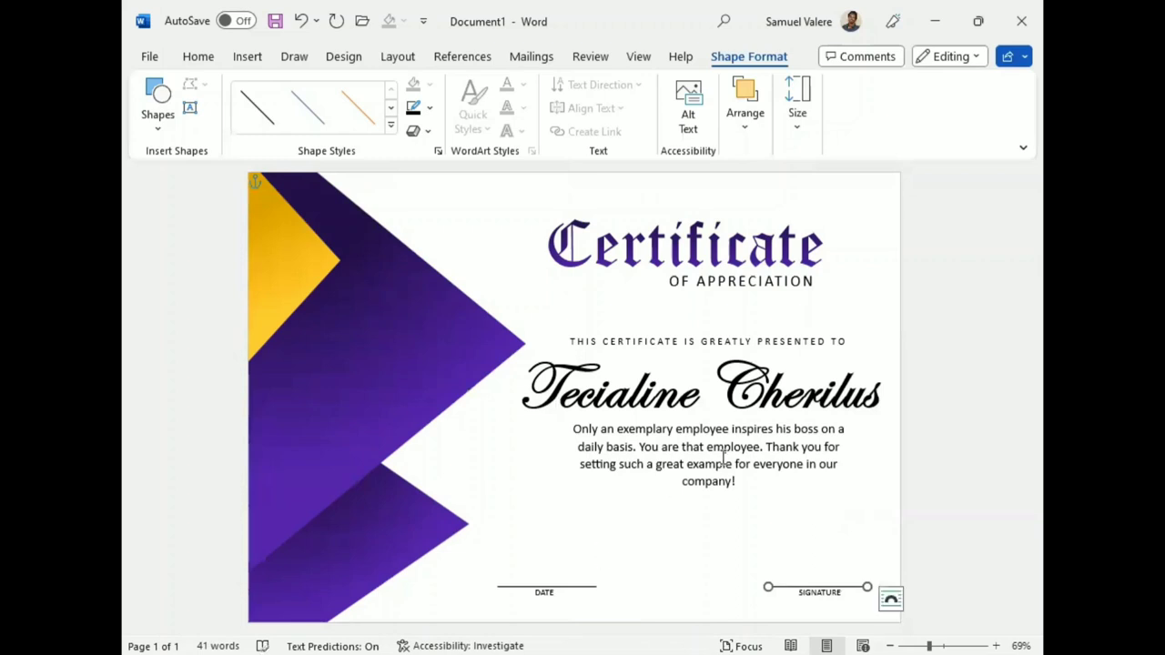
left_click(730, 509)
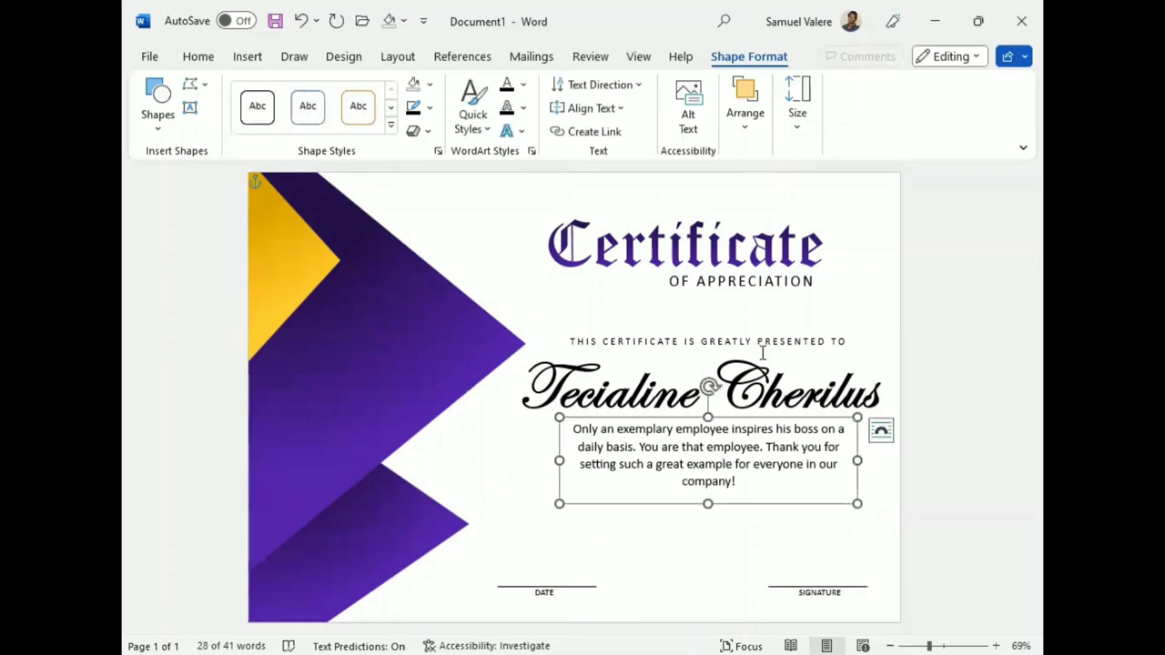
Move the presented-to, name and message boxes slightly lower, undoing one overshoot
left_click(756, 381, "shift")
key("Down")
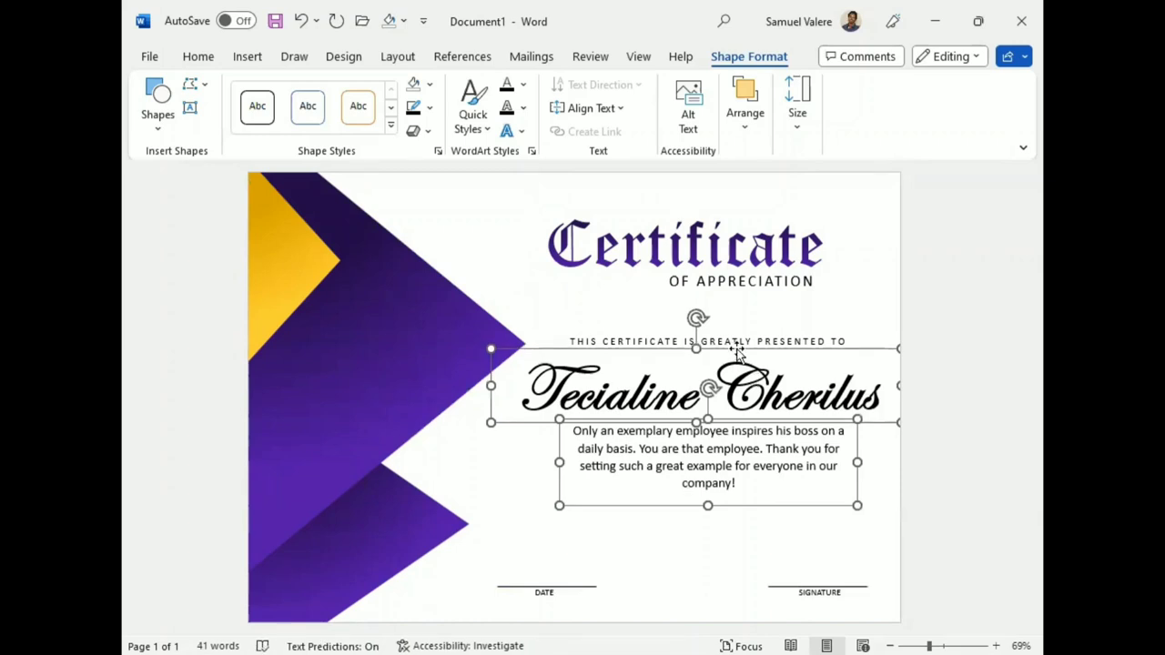
left_click(741, 342, "shift")
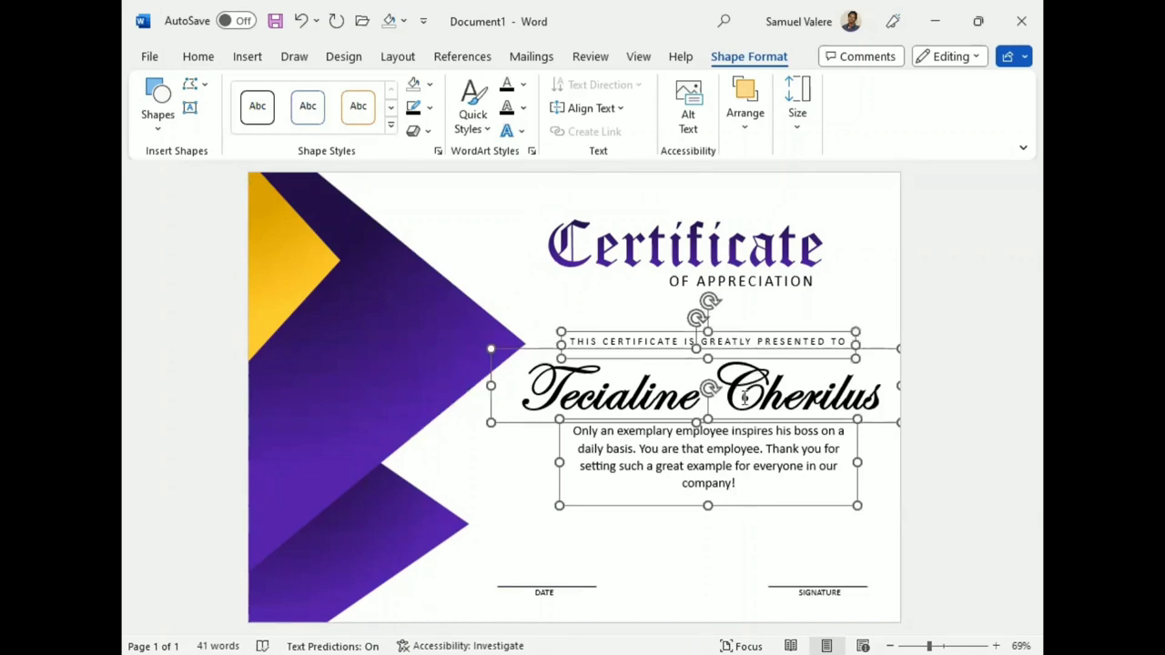
left_click_drag(731, 507, 721, 516)
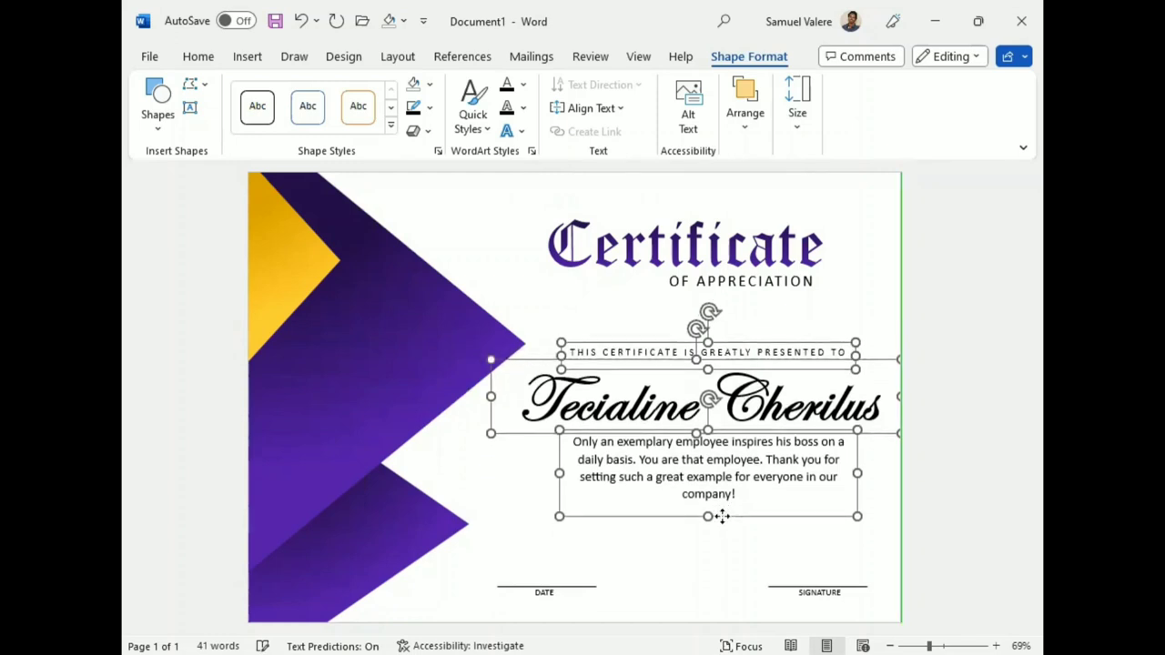
left_click_drag(721, 516, 721, 517)
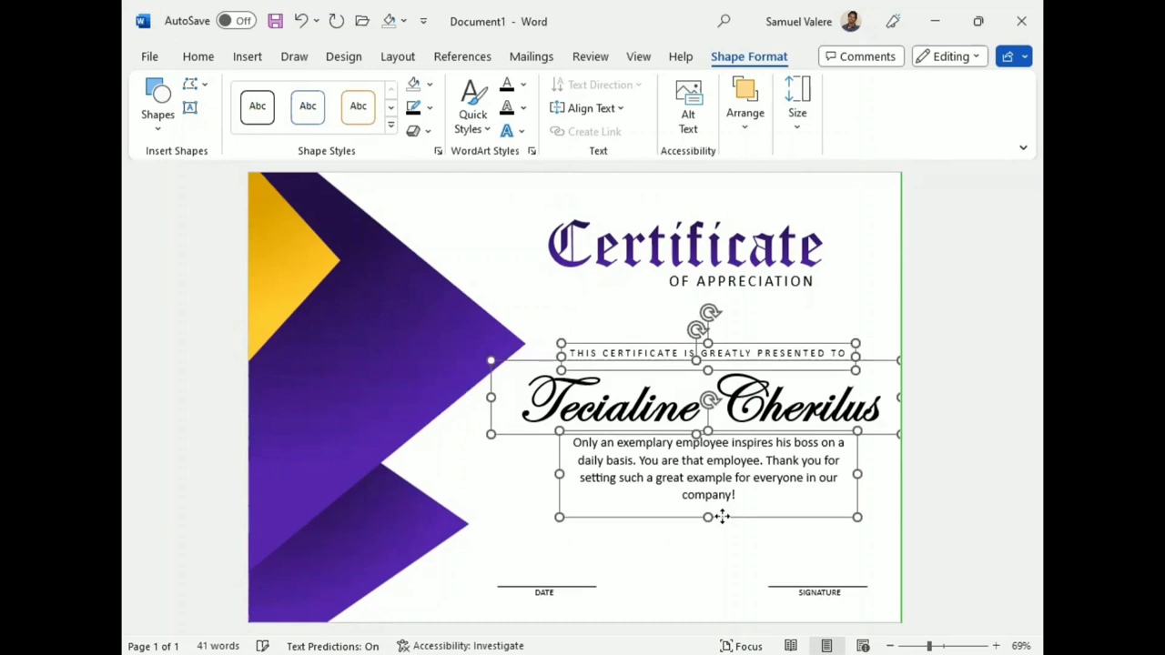
left_click(705, 546)
left_click(733, 519)
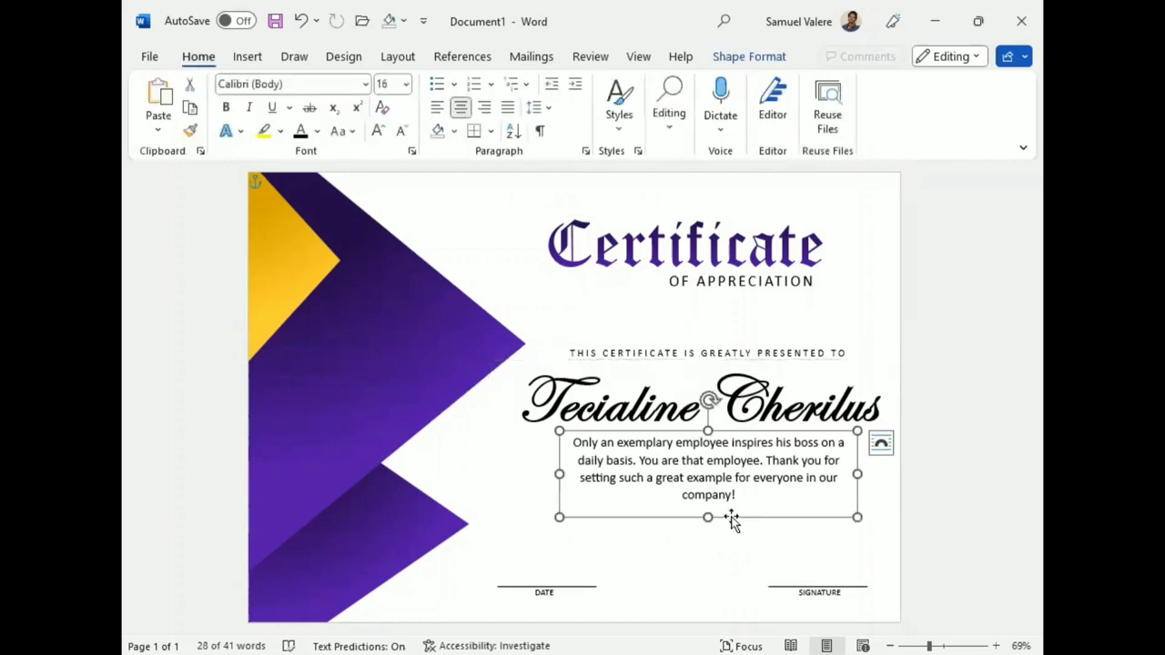
key("ctrl+z")
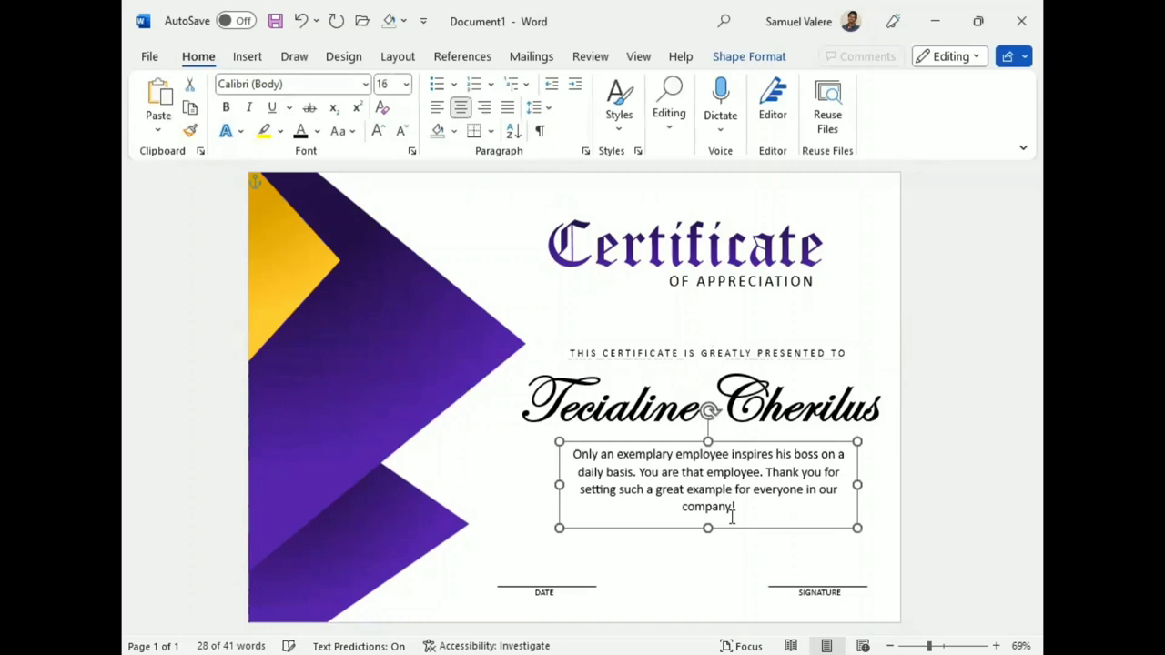
Select the OF APPRECIATION subtitle box and bring up the Insert Shapes list
left_click(777, 366)
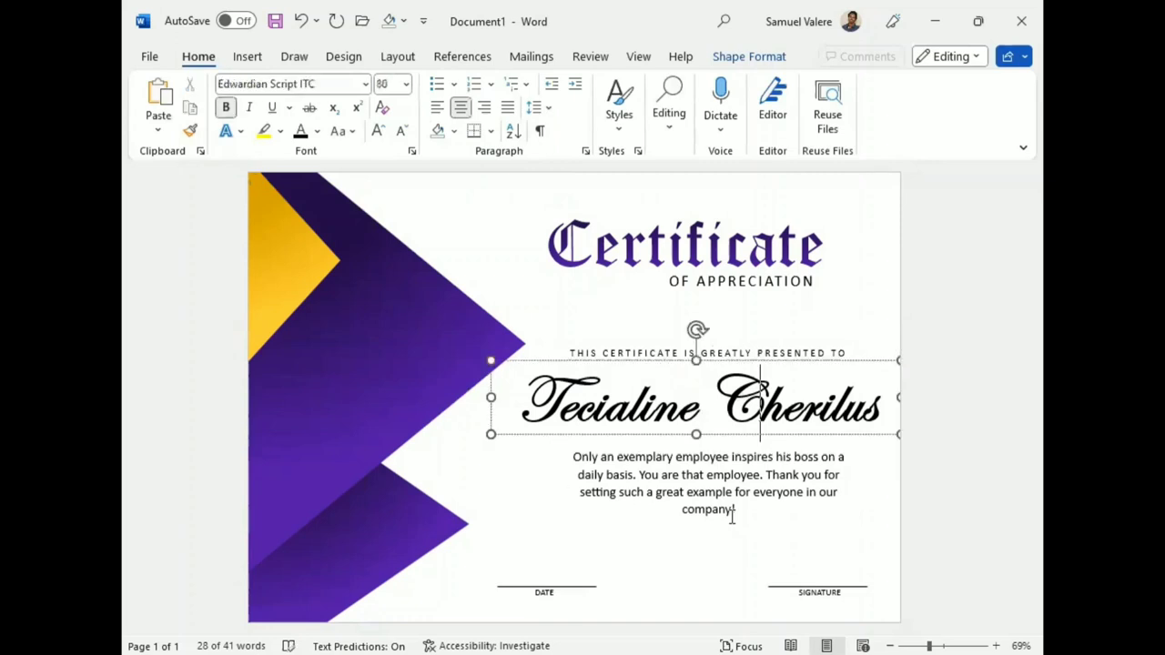
left_click(776, 367)
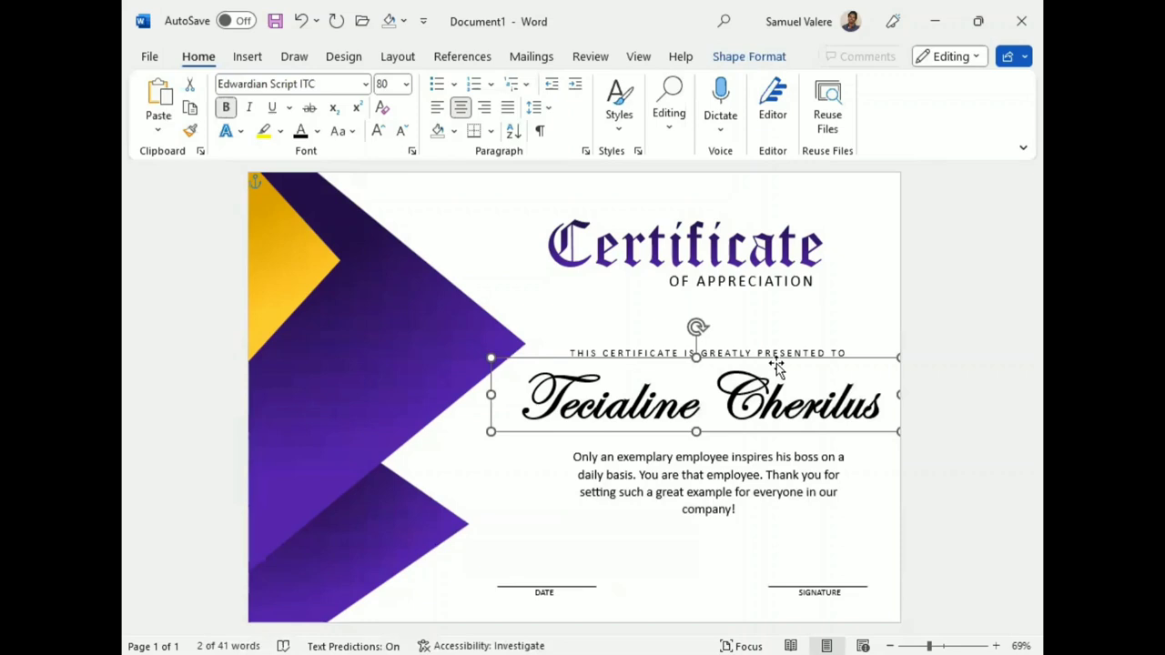
left_click(771, 309)
left_click(769, 297)
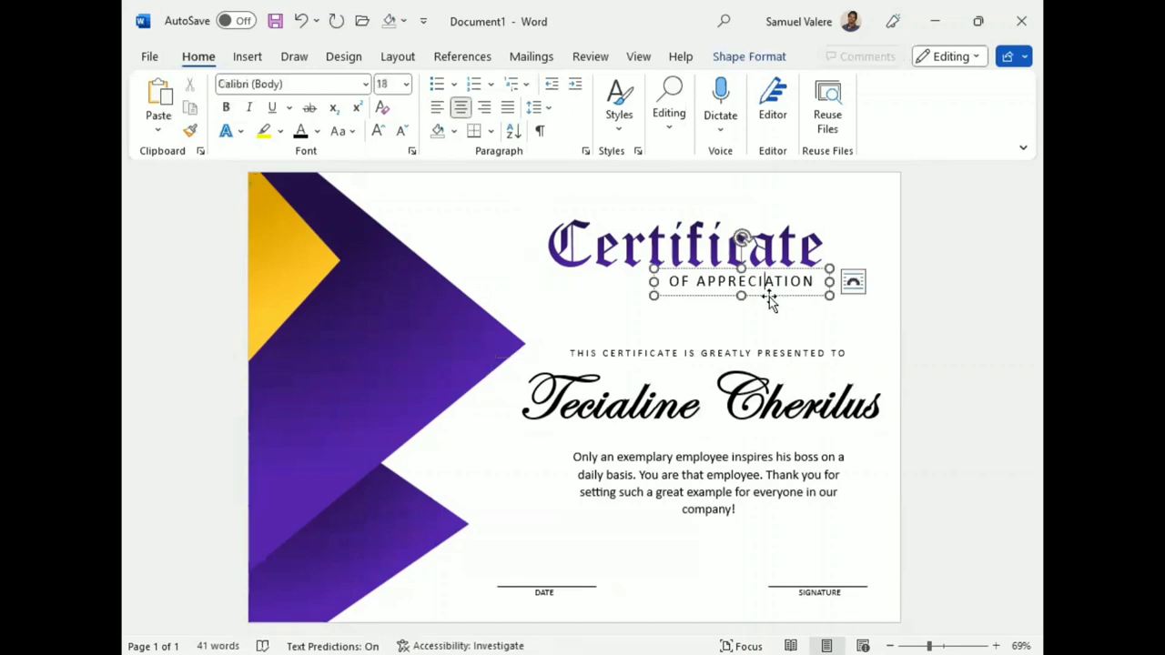
left_click(248, 57)
left_click(325, 84)
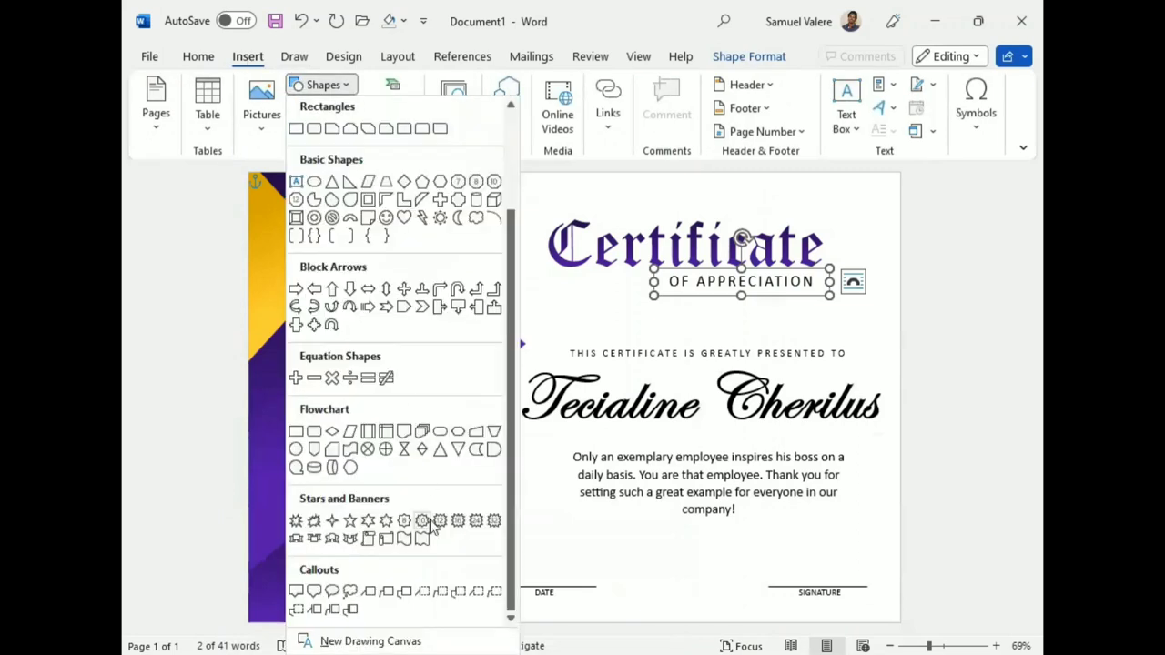
Draw a scalloped starburst over the left purple graphic with no outline
left_click(477, 521)
mouse_move(341, 330)
left_mouse_down()
mouse_move(434, 437)
mouse_move(406, 415)
left_mouse_up()
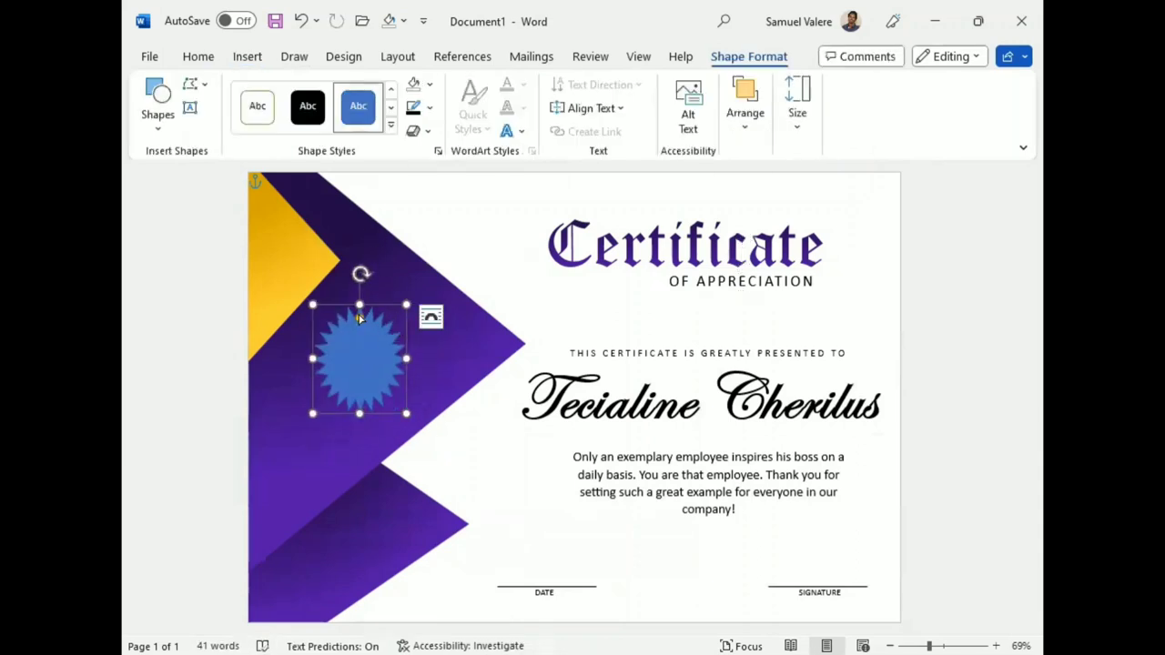
left_click_drag(360, 319, 360, 312)
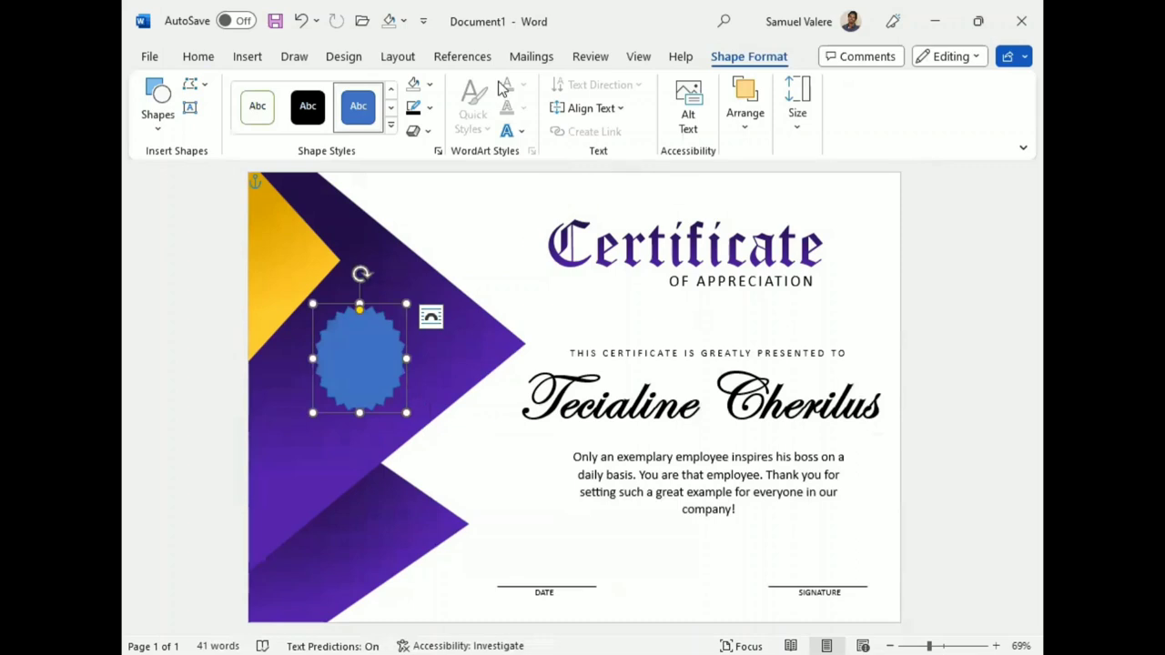
left_click(431, 85)
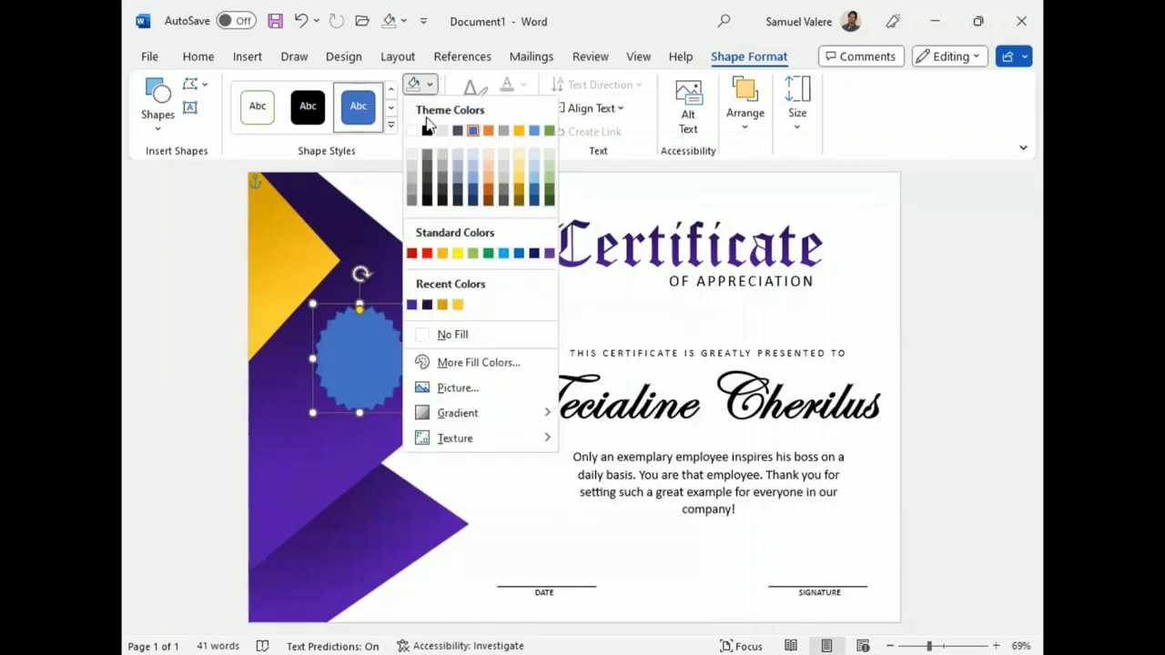
left_click(432, 109)
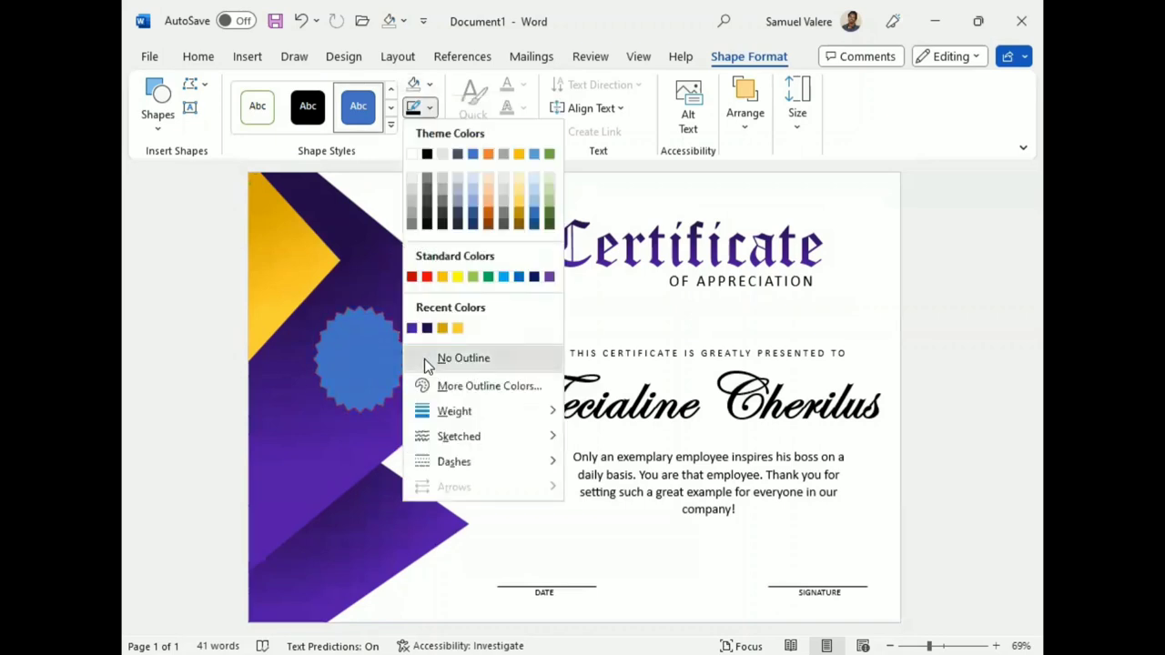
left_click(424, 361)
Give the starburst a bevel preset effect and switch its fill to a gradient
left_click(429, 109)
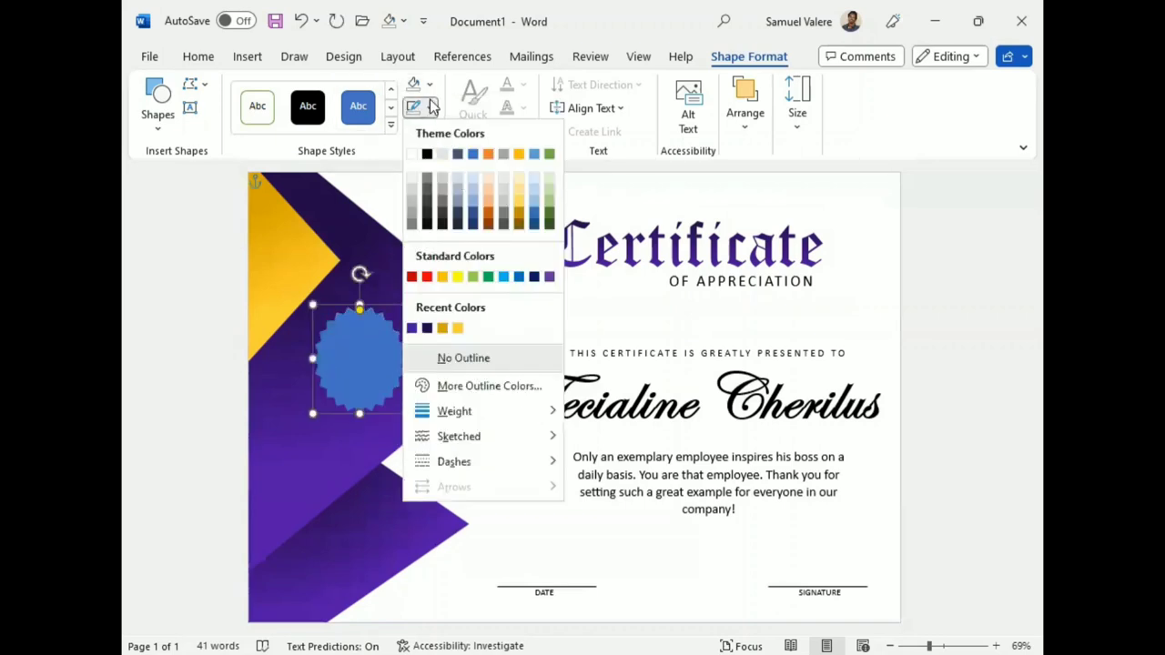
left_click(417, 130)
mouse_move(489, 168)
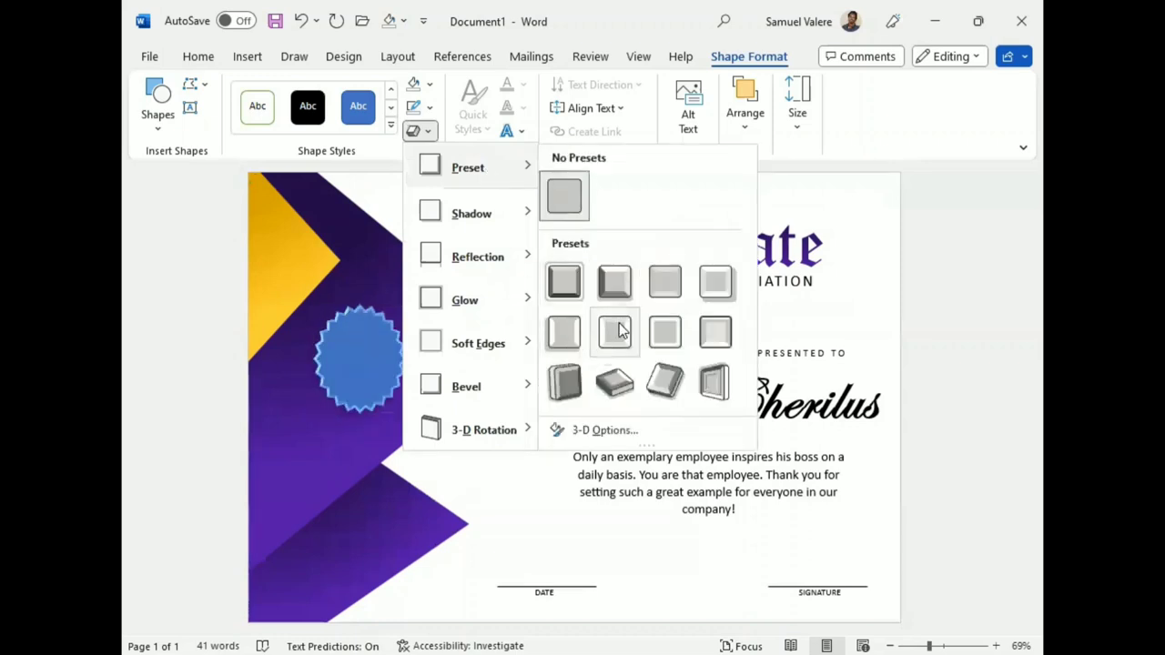
left_click(664, 282)
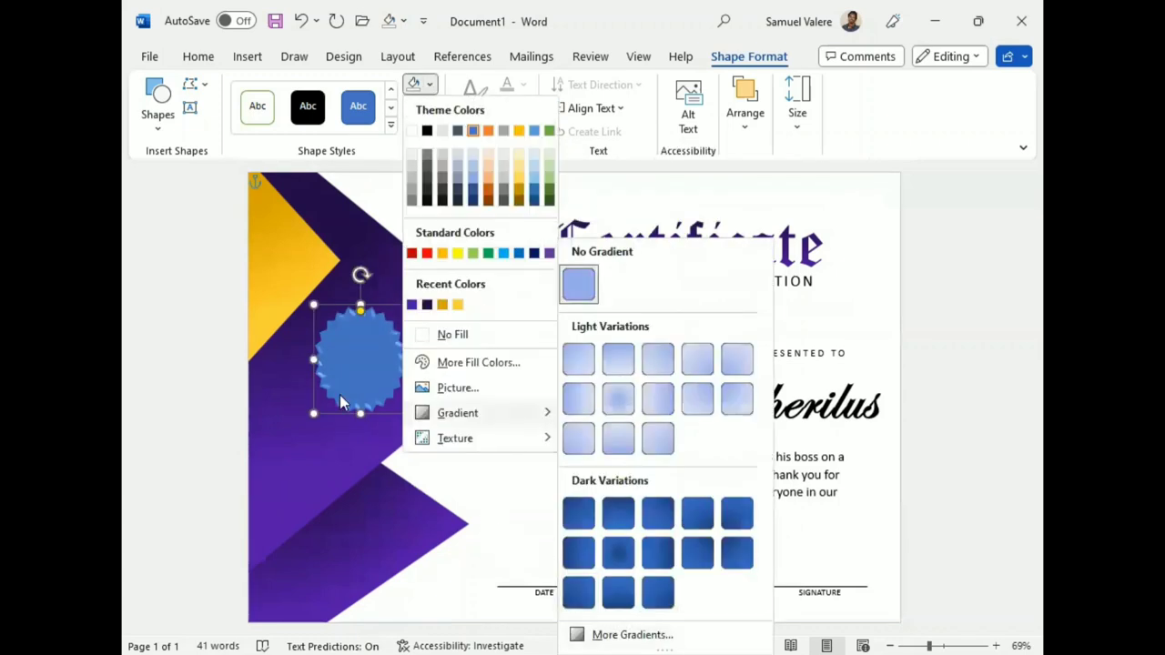
left_click(280, 254)
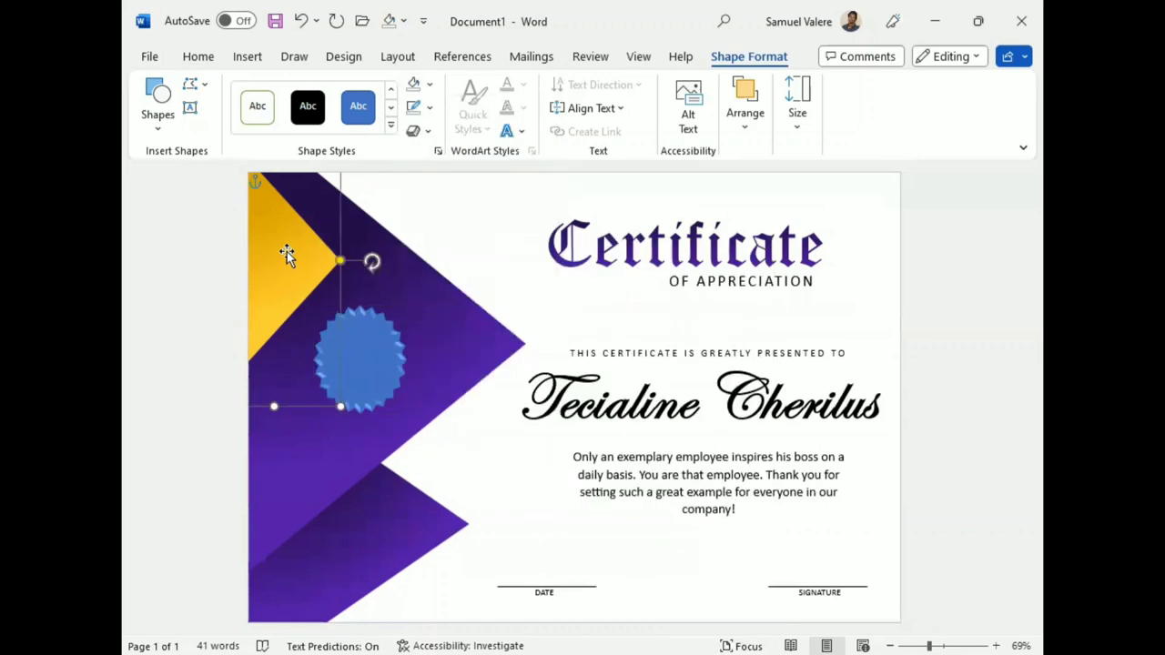
left_click(377, 370)
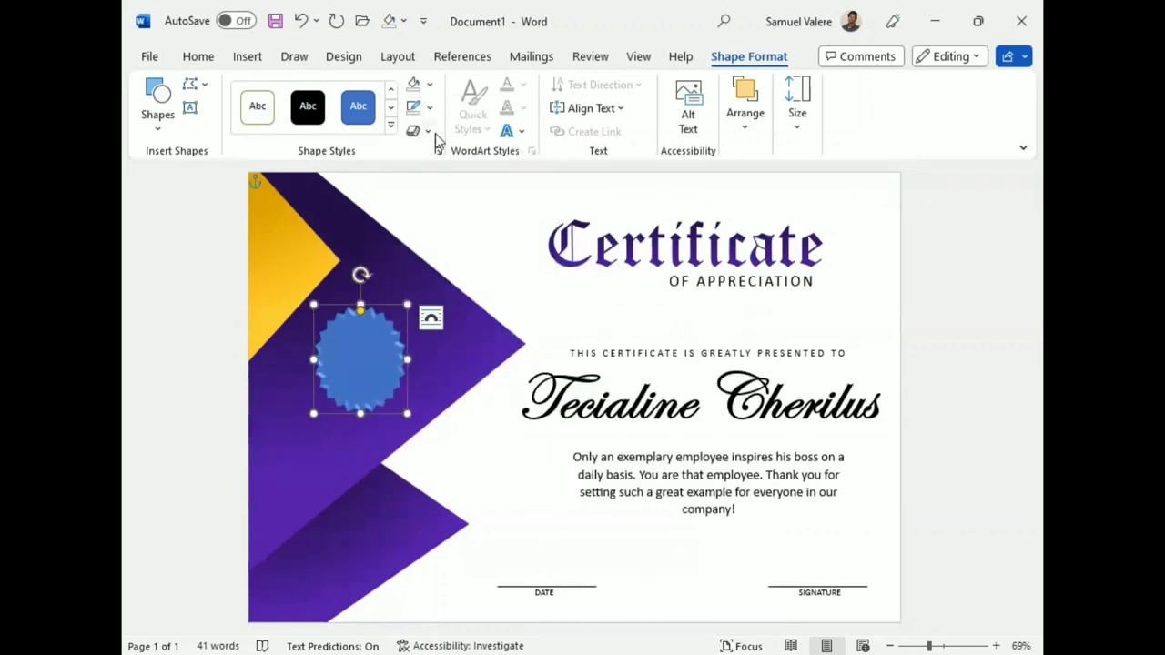
left_click(428, 84)
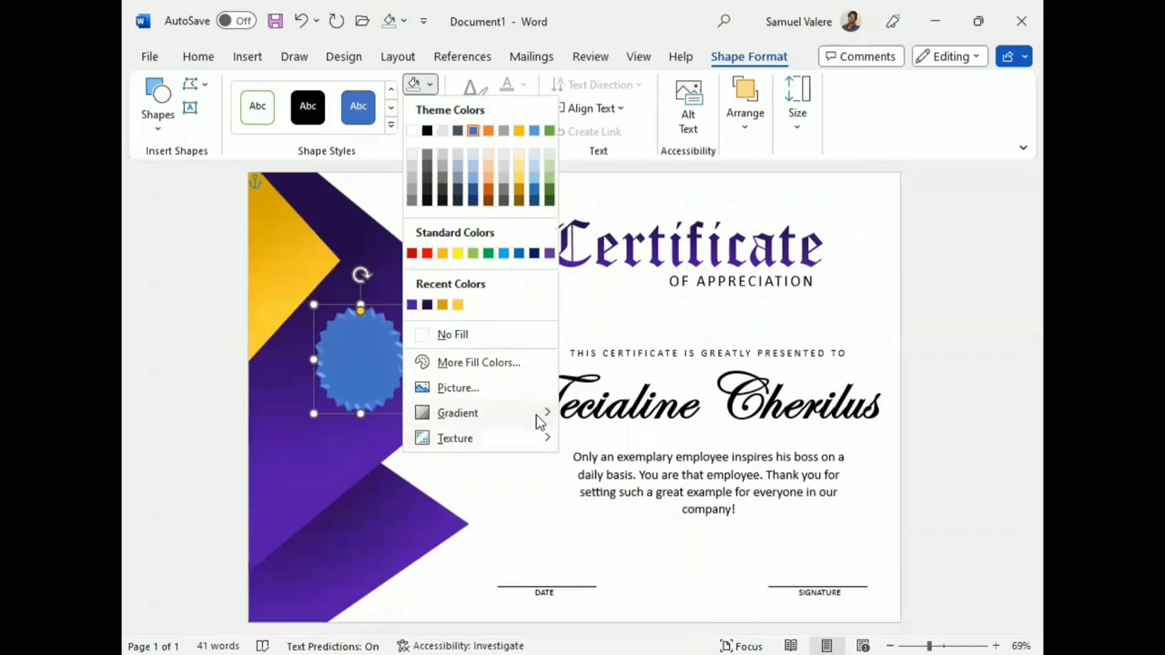
mouse_move(539, 421)
left_click(632, 634)
In More Gradients, set both gradient stops of the seal to gold
left_click(824, 325)
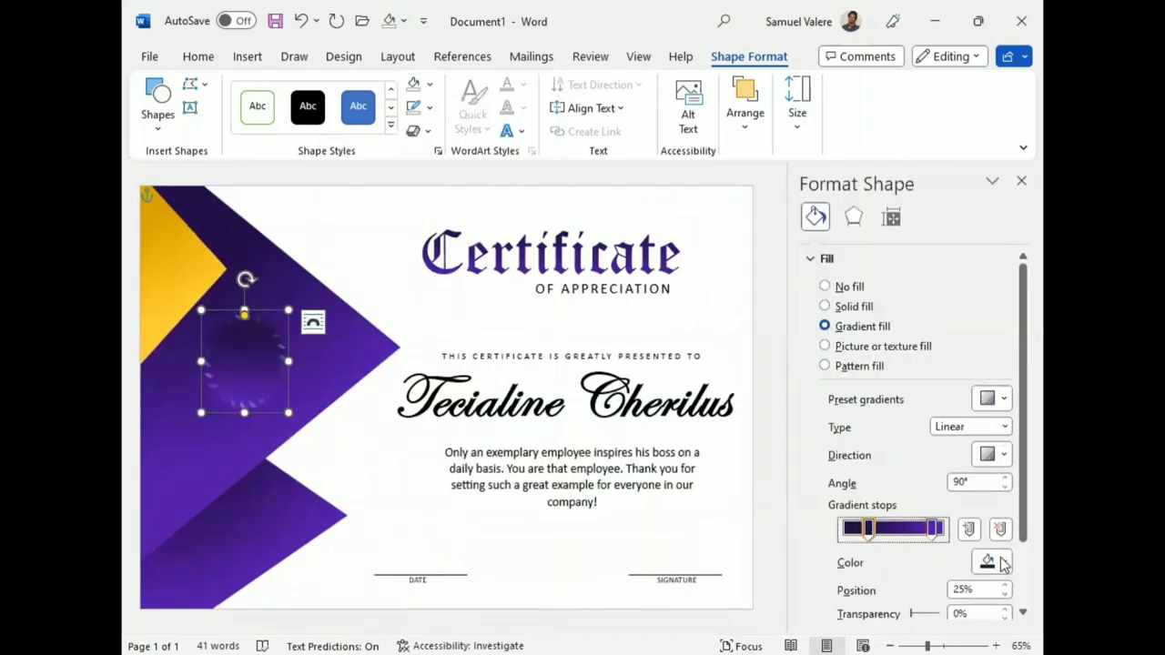
left_click(1001, 563)
left_click(928, 512)
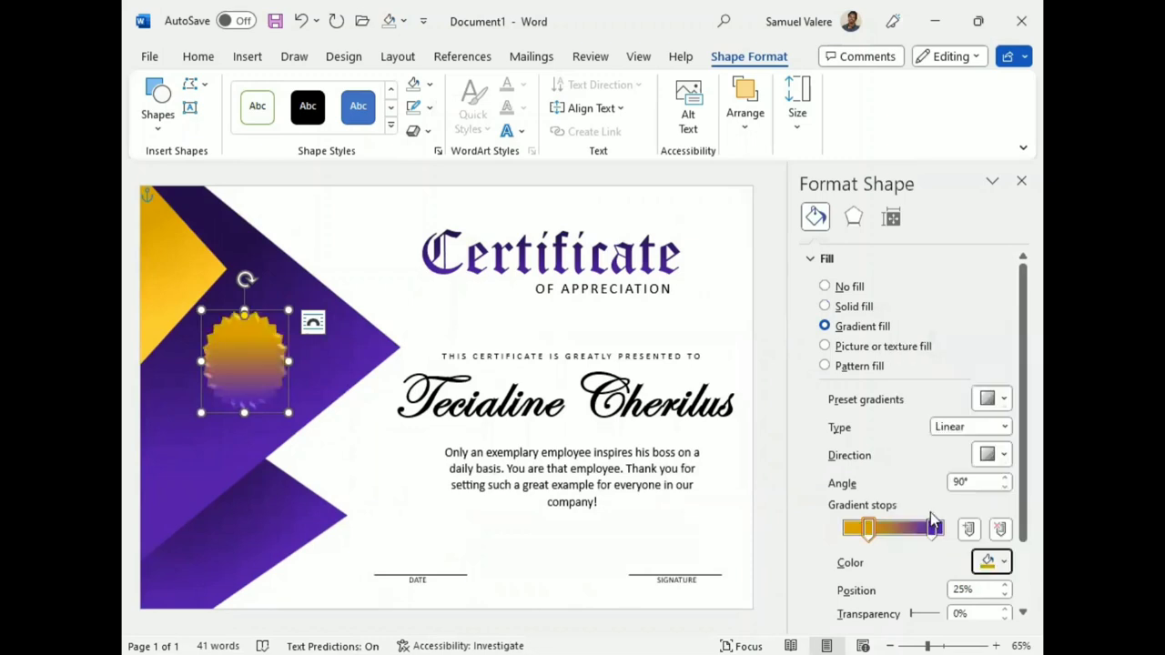
left_click(934, 529)
left_click(1005, 566)
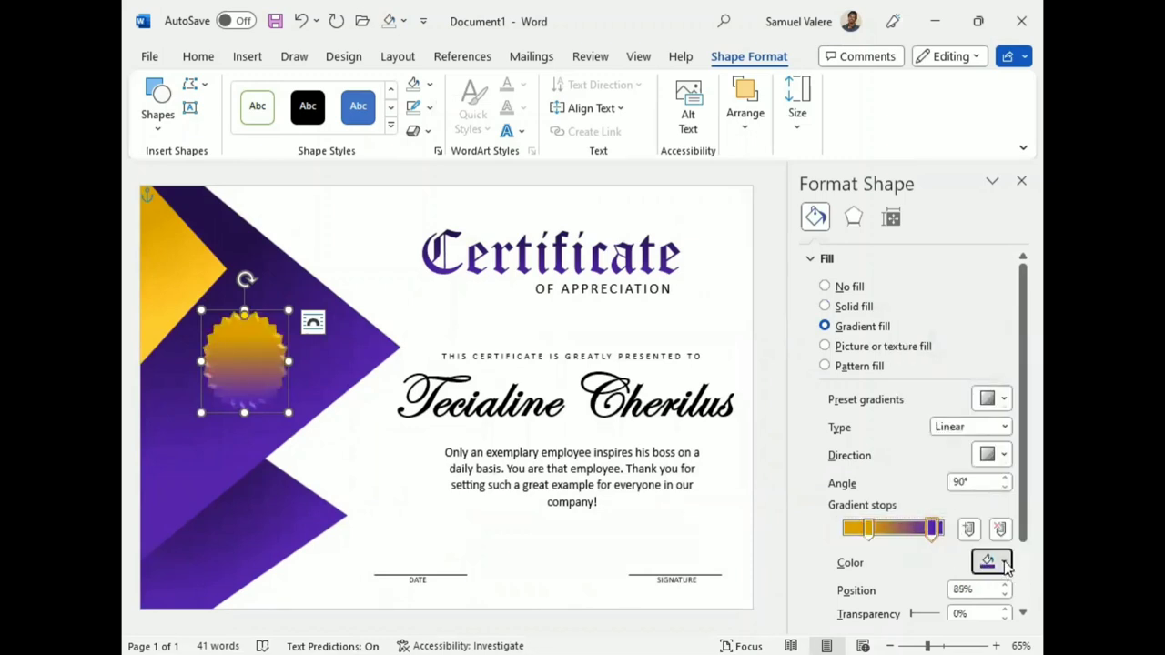
left_click(1005, 564)
left_click(943, 513)
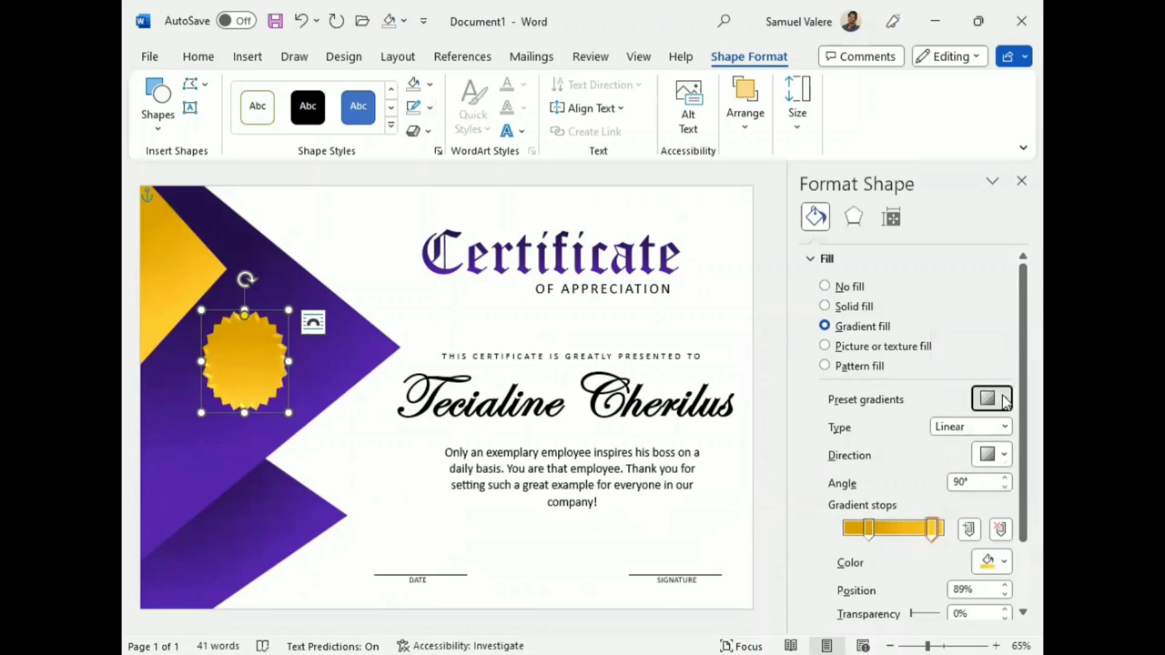
Change the gradient type to Path and shift the left stop to reshape the glow
left_click(1005, 455)
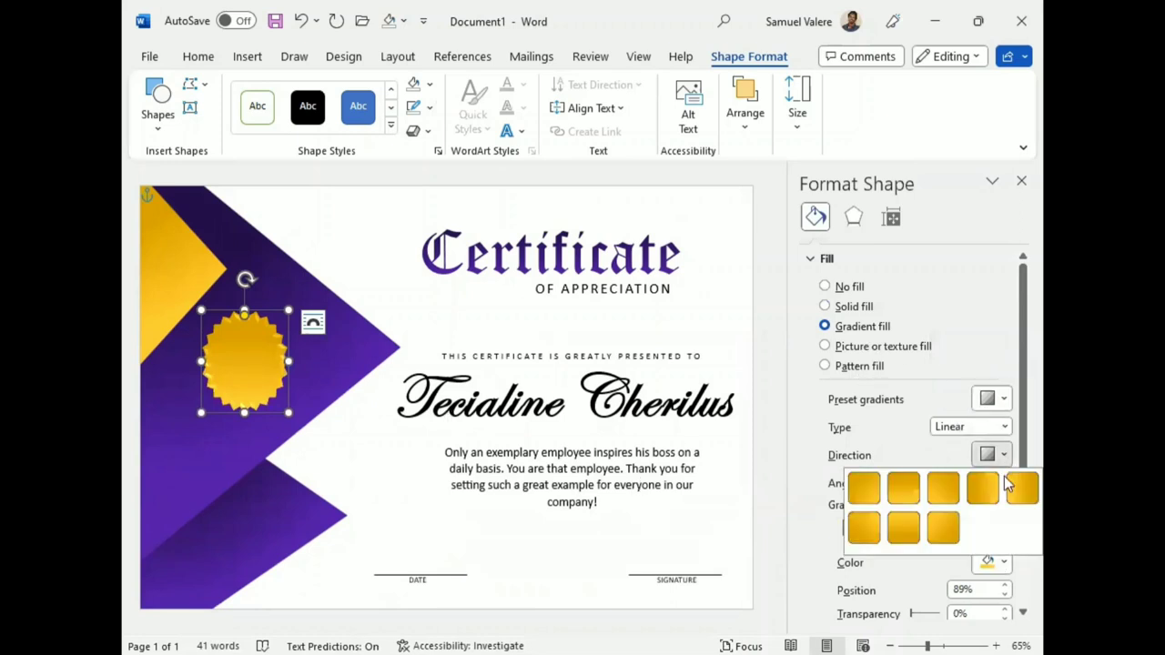
left_click(1005, 455)
left_click(1005, 429)
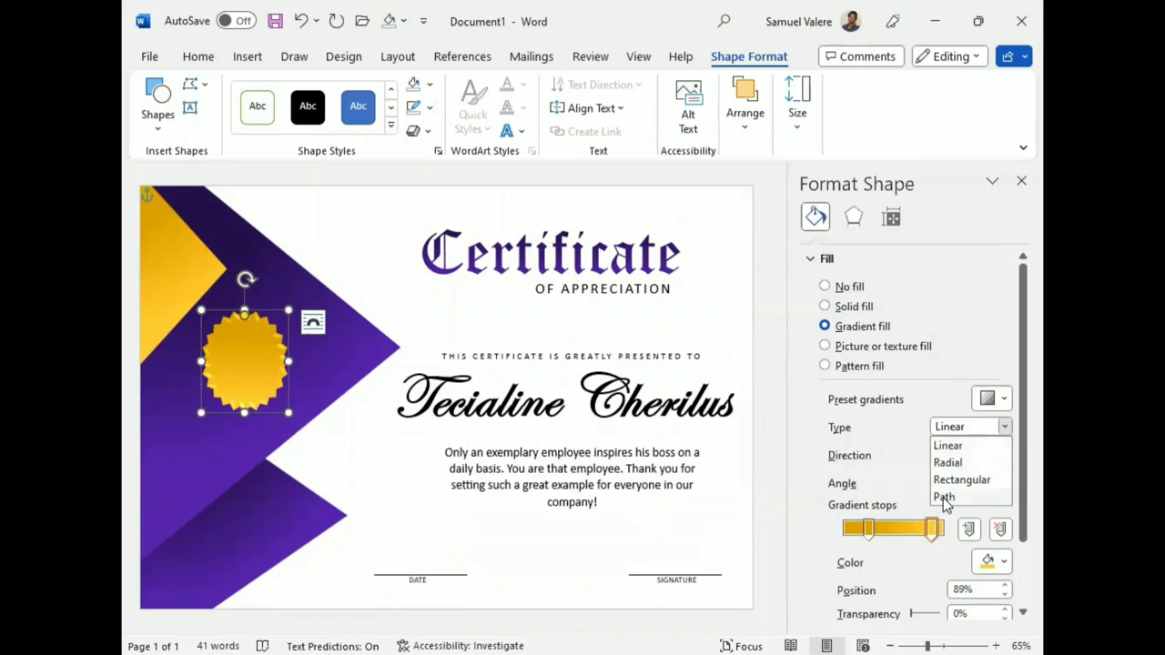
left_click(948, 499)
mouse_move(869, 530)
left_mouse_down()
mouse_move(881, 530)
mouse_move(876, 538)
left_mouse_up()
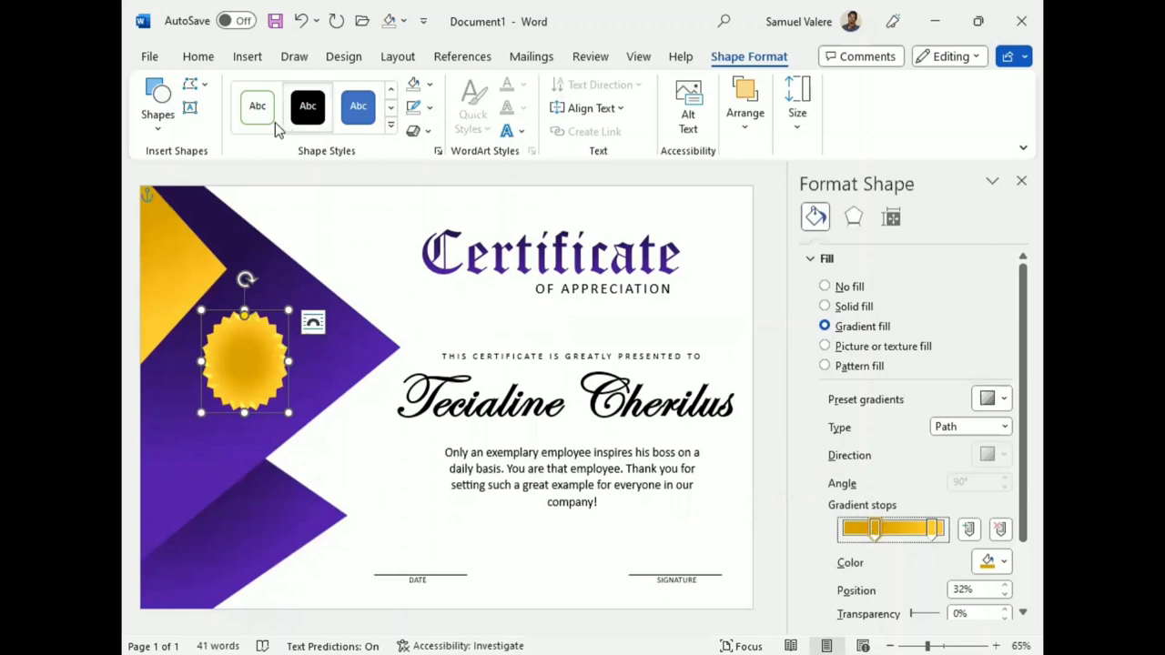
Draw an oval over the gold seal, filled black with no outline
left_click(158, 123)
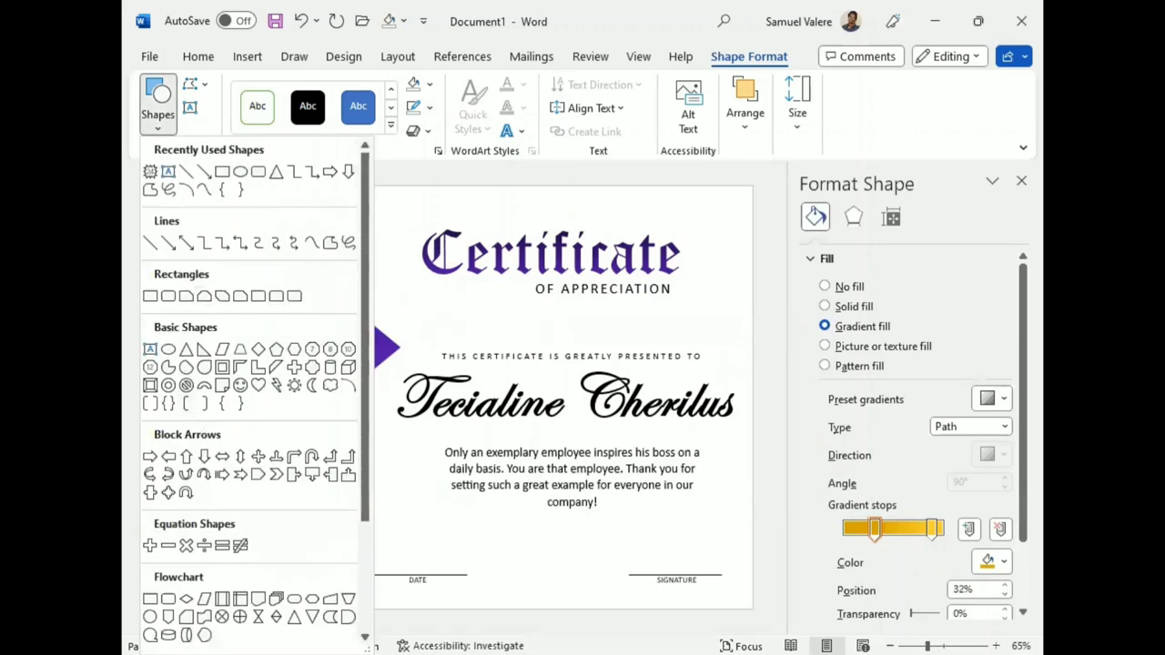
left_click(149, 623)
mouse_move(224, 329)
left_mouse_down()
mouse_move(296, 410)
mouse_move(247, 364)
mouse_move(281, 403)
left_mouse_up()
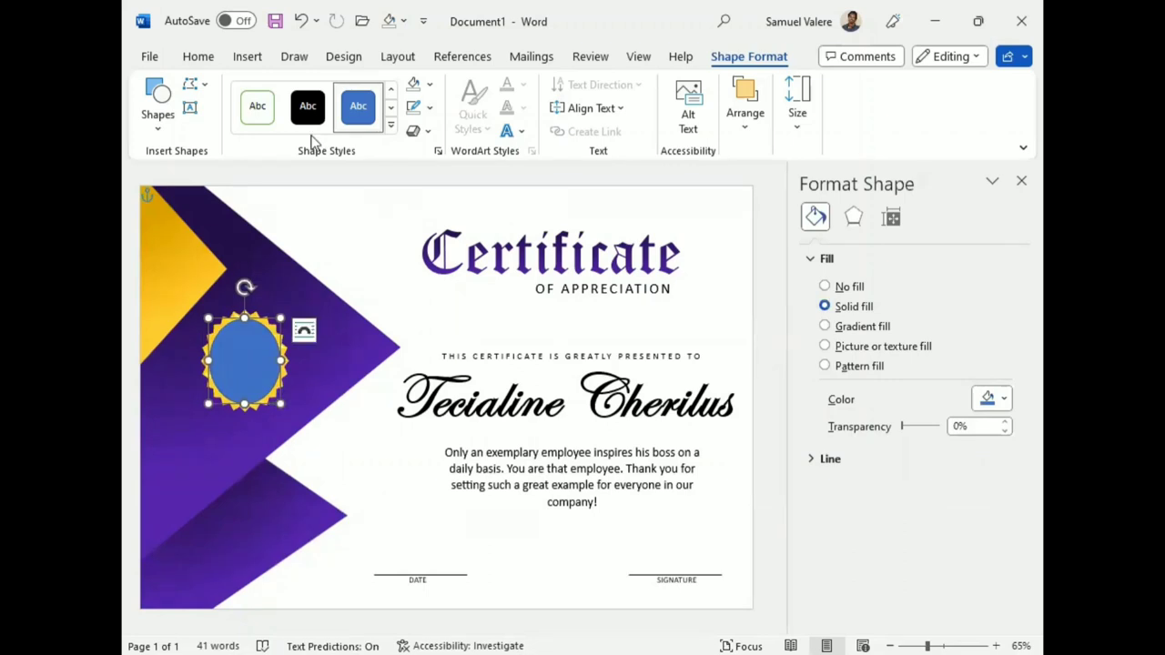
left_click(431, 108)
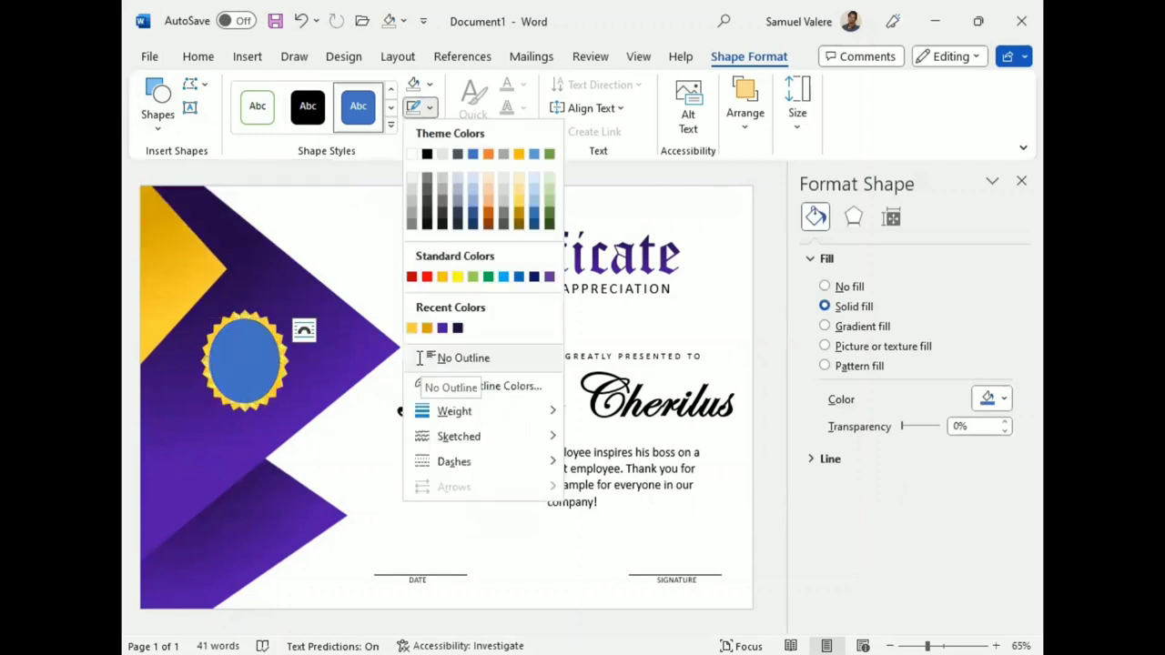
left_click(421, 359)
left_click(431, 85)
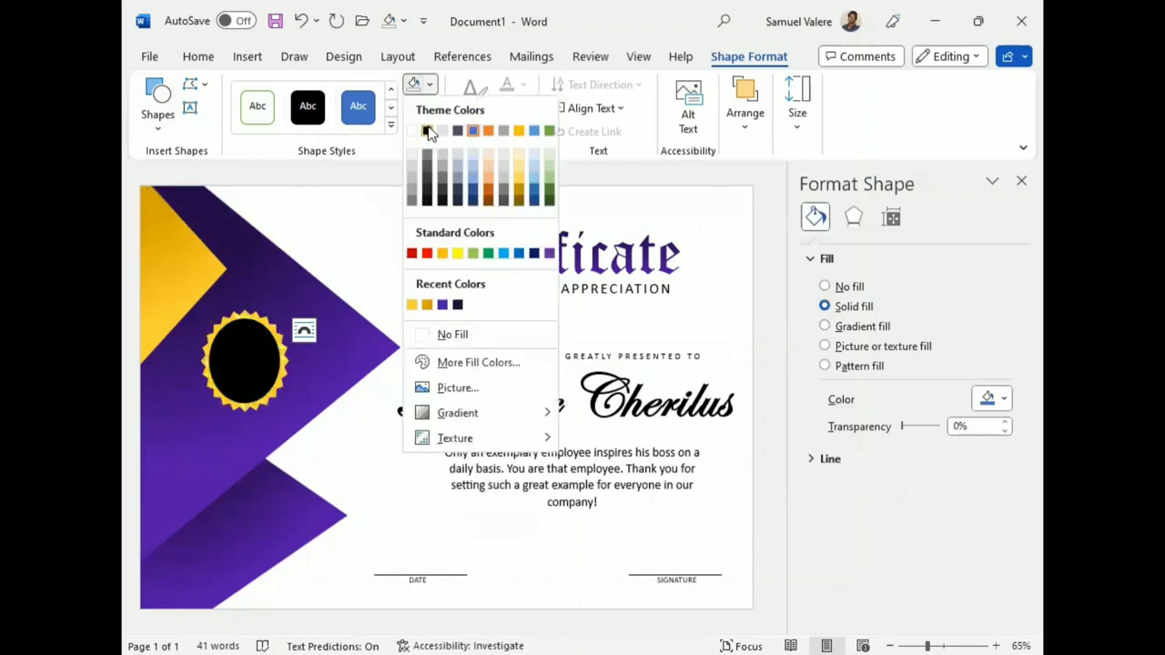
left_click(427, 131)
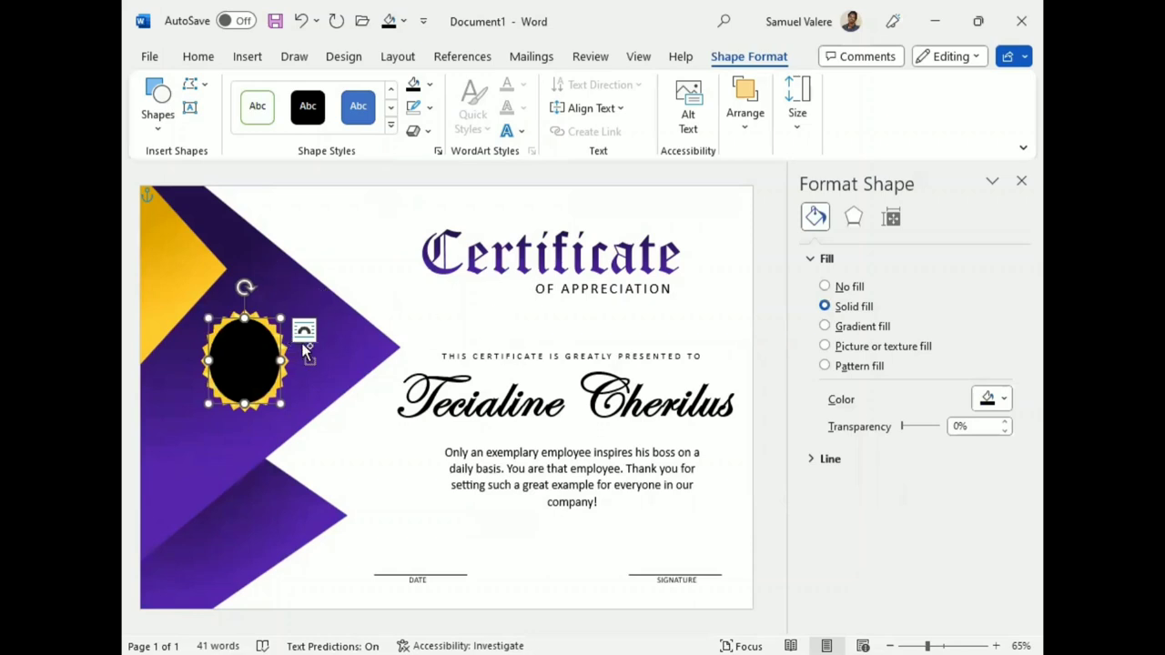
Ctrl-drag a copy of the black oval upward
key("ctrl+s")
left_click(763, 201)
left_click_drag(284, 321, 284, 269)
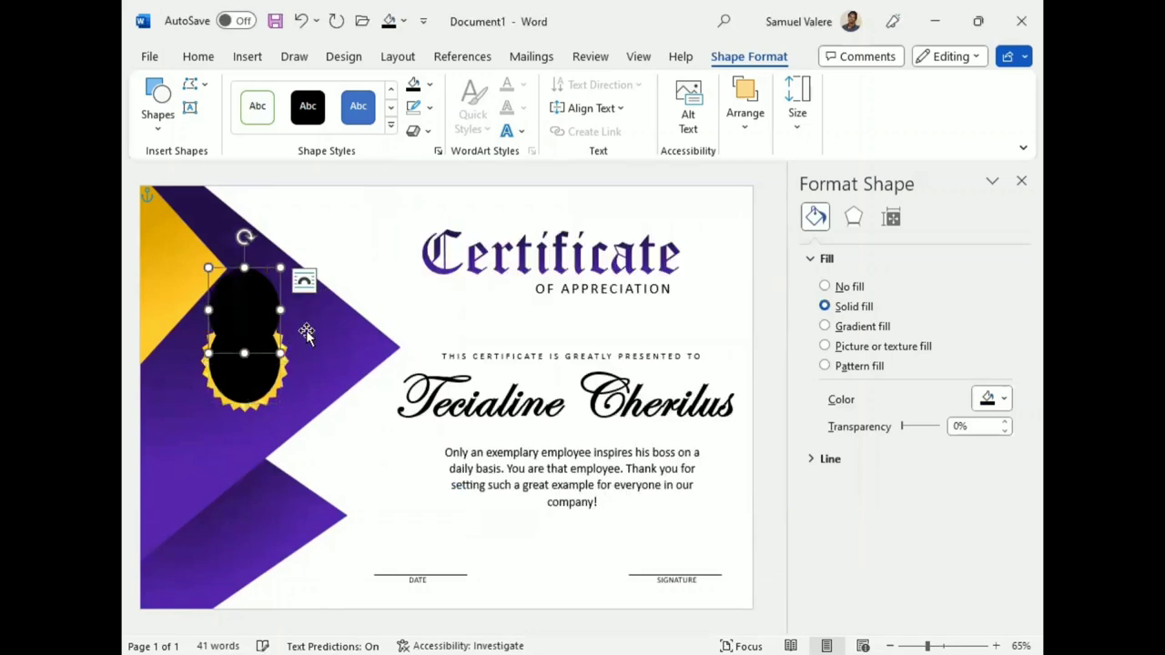
Give the copied oval a gold outline and no fill
left_click(432, 109)
left_click(427, 328)
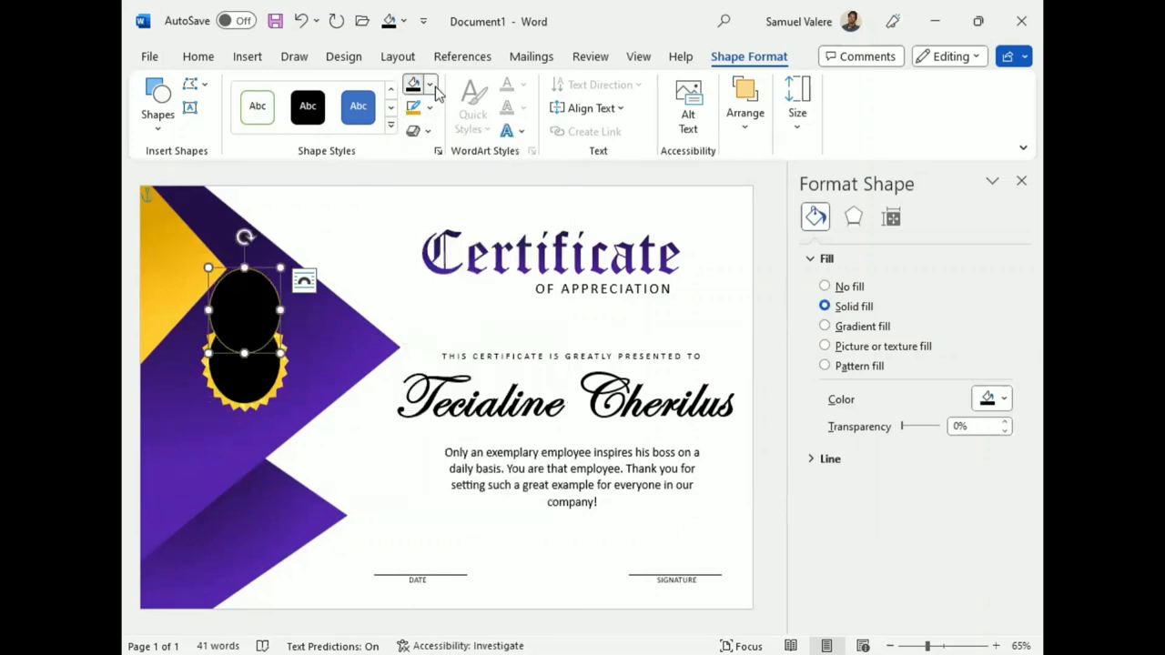
left_click(429, 84)
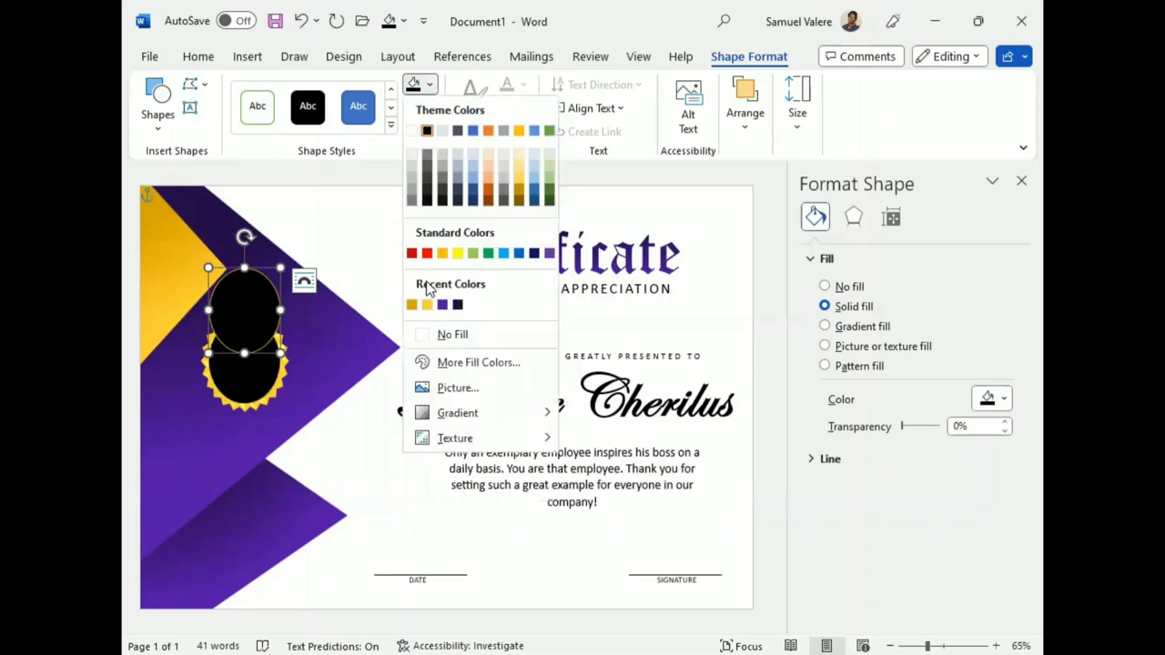
left_click(432, 336)
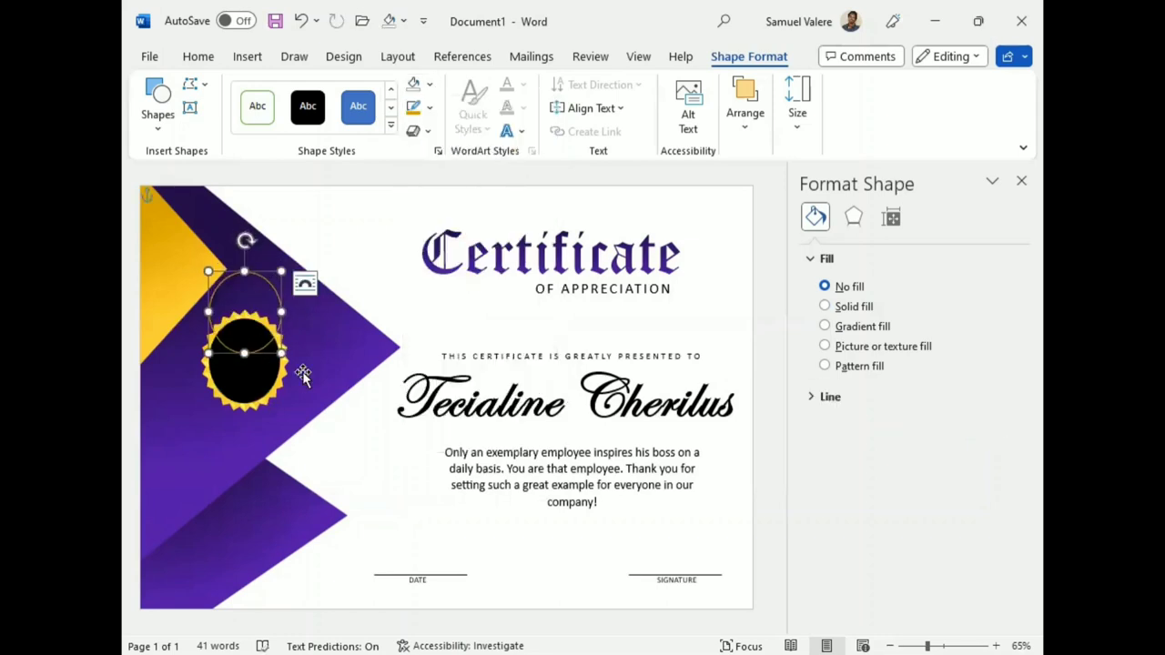
Nudge and resize the gold ring so it sits just inside the black oval
key("Down")
key("Down")
key("Down")
key("Down")
key("Down")
key("Down")
key("Down")
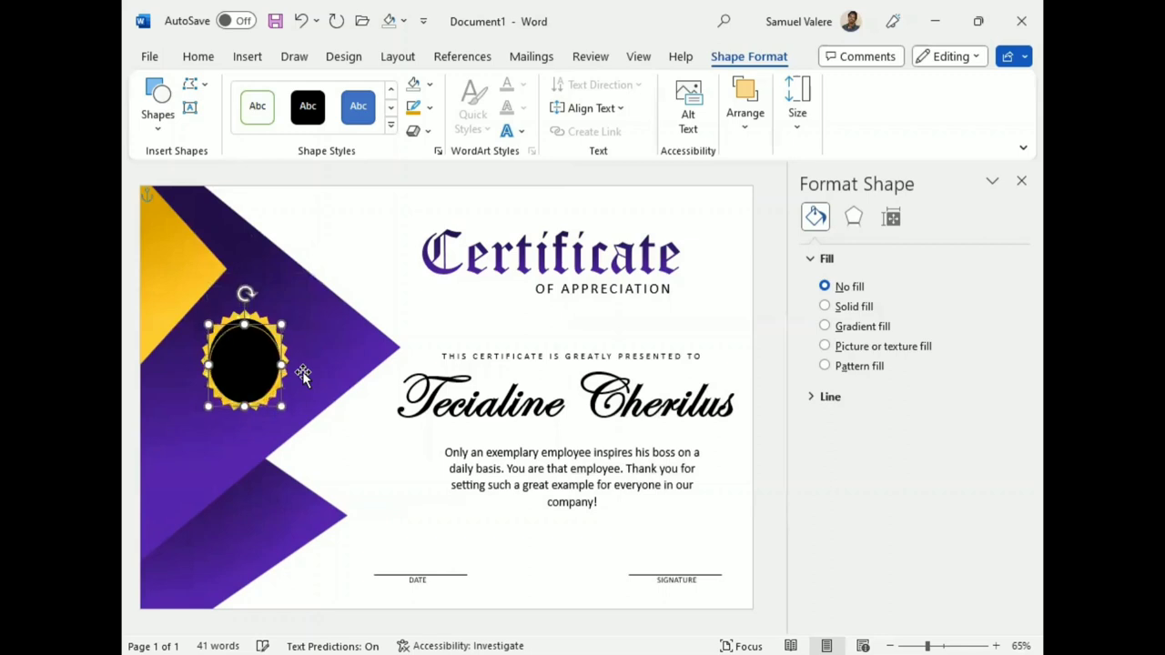
key("Up")
key("Up")
key("Up")
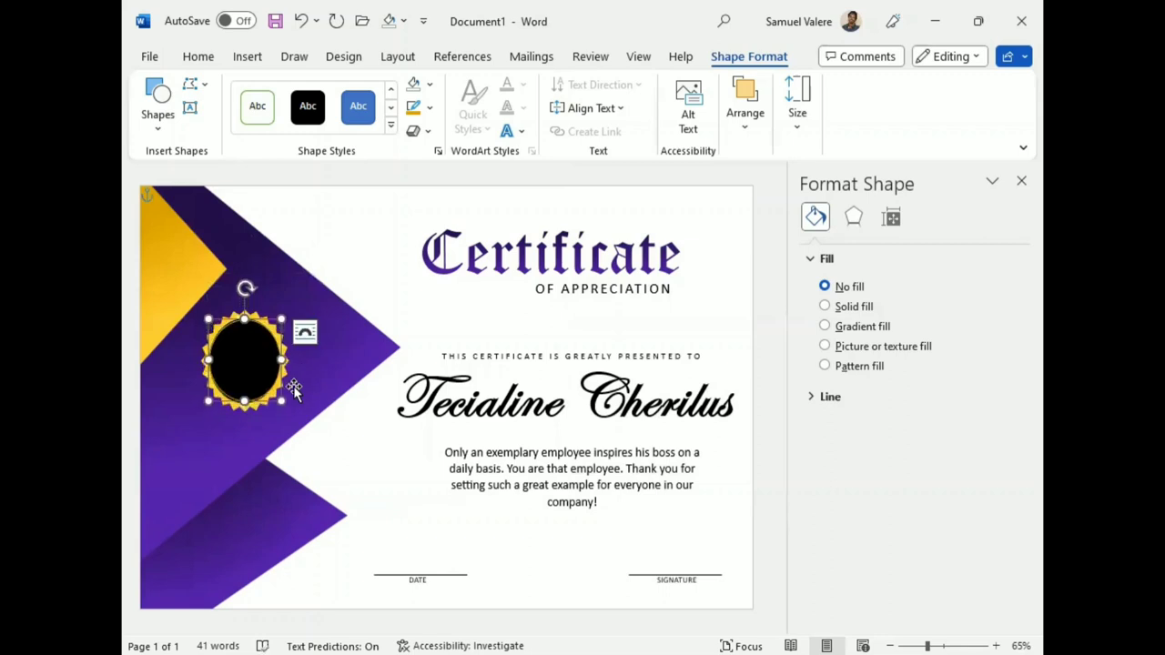
left_click_drag(281, 401, 274, 401)
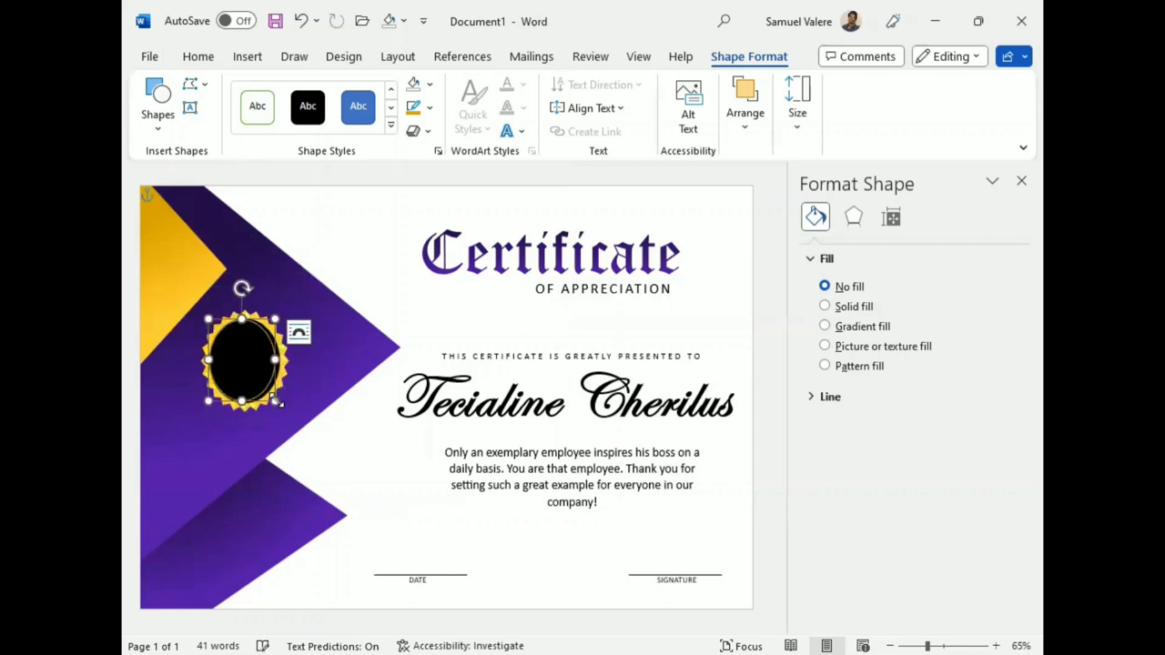
key("ctrl+z")
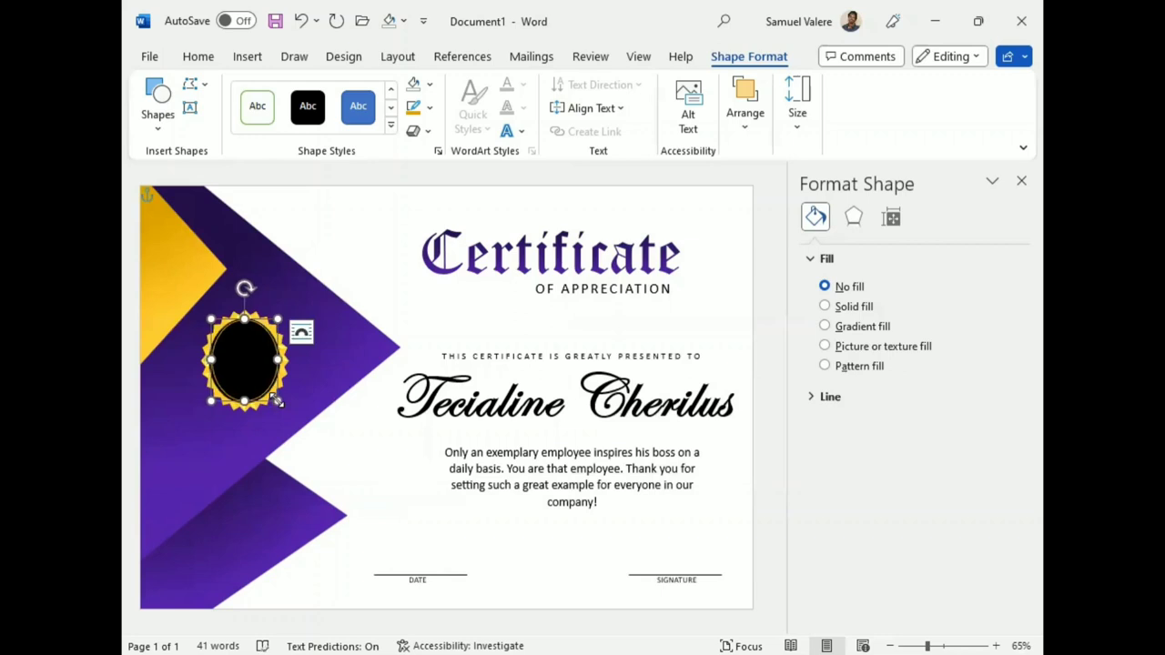
left_click(302, 332)
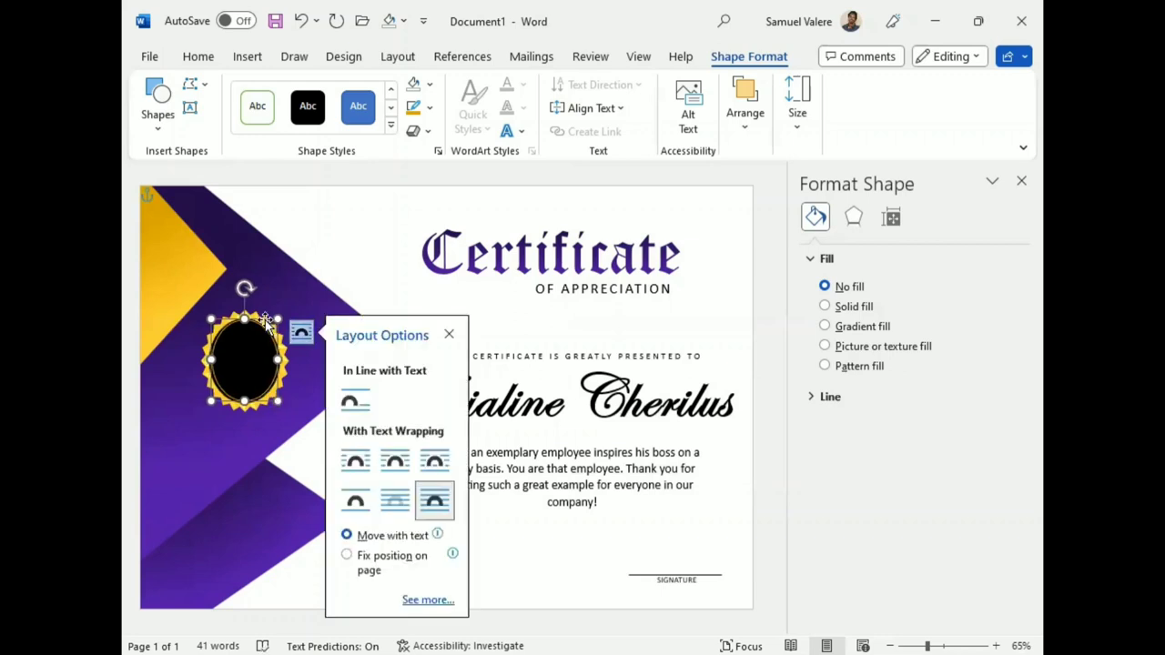
left_click(449, 334)
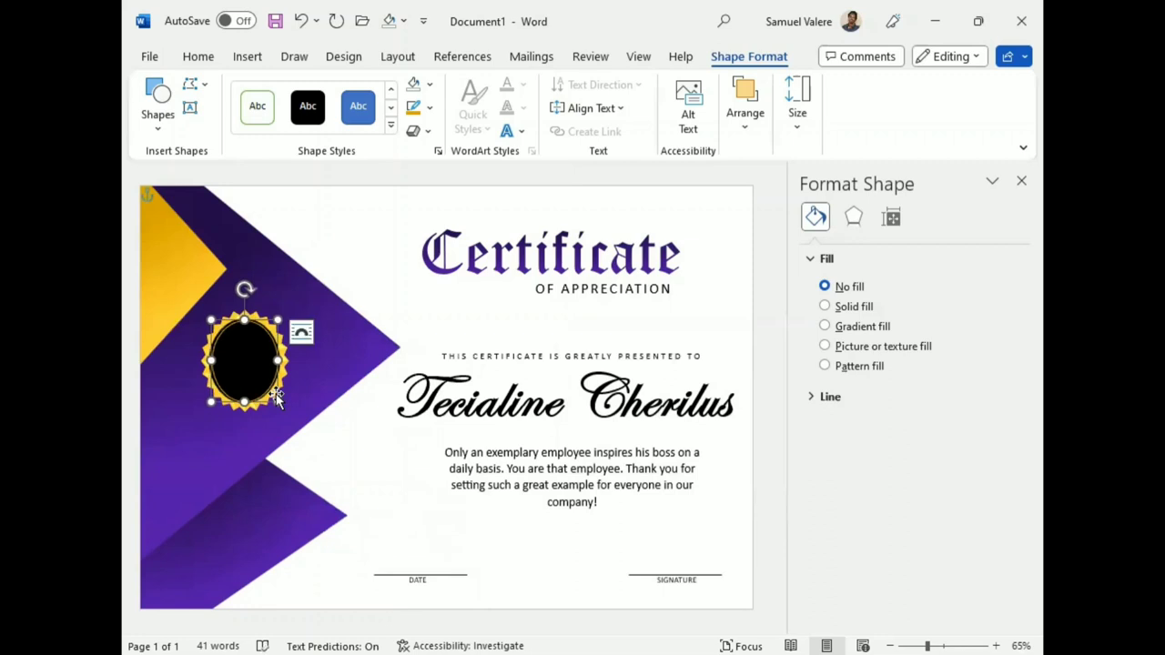
left_click_drag(276, 360, 274, 362)
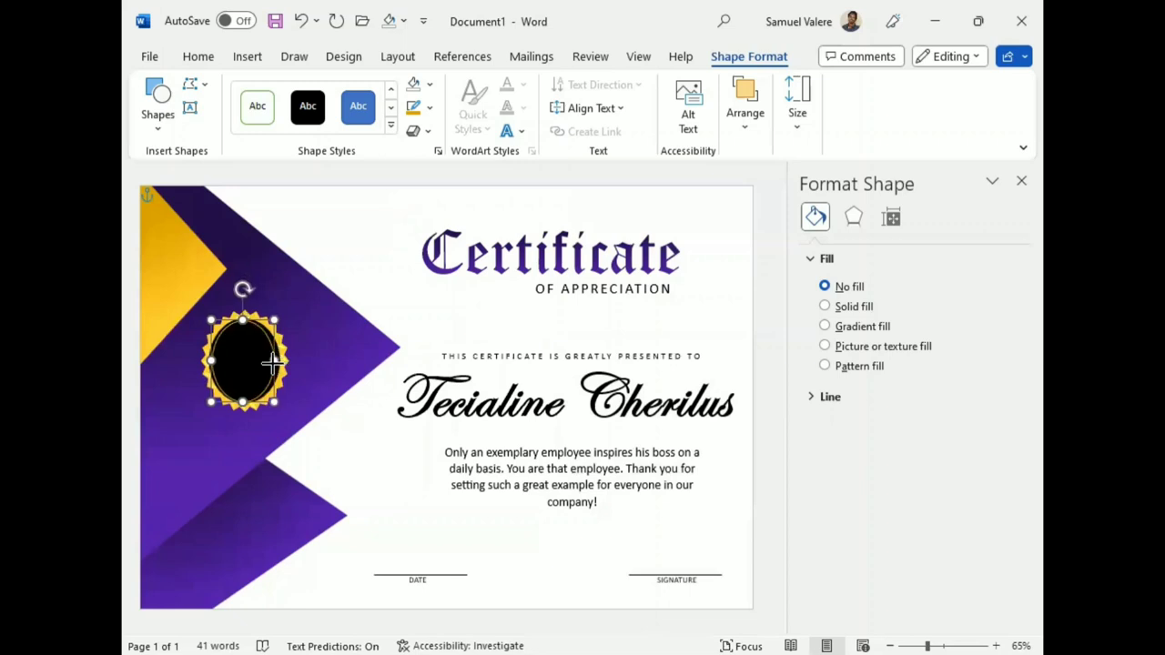
left_click_drag(244, 321, 244, 324)
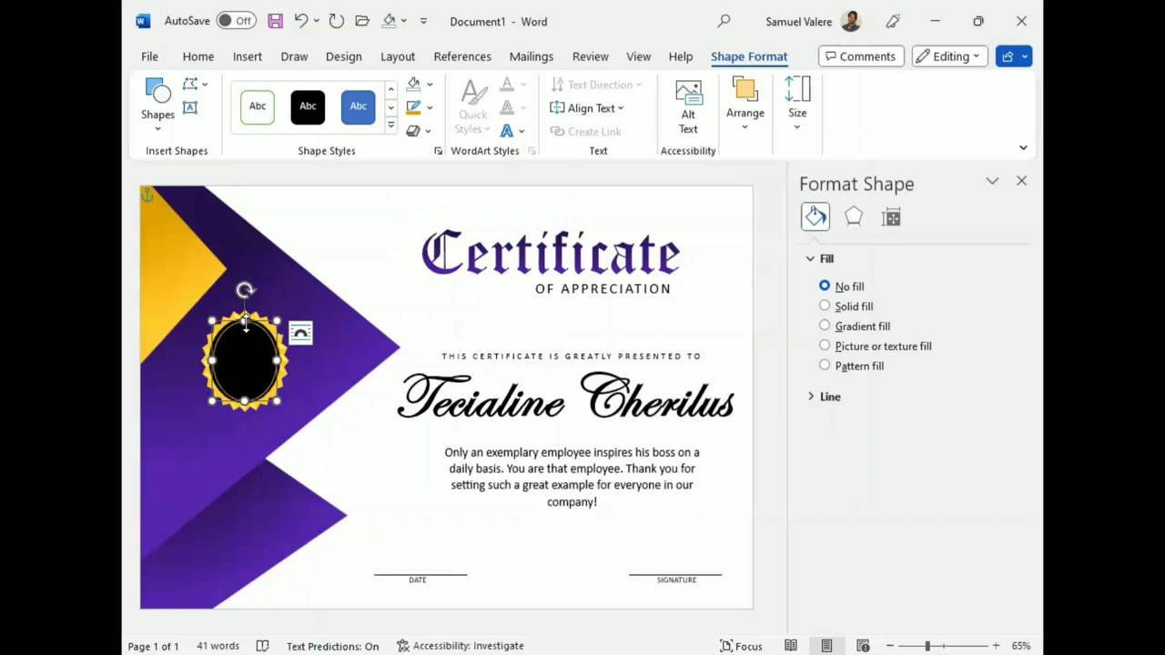
left_click(366, 445)
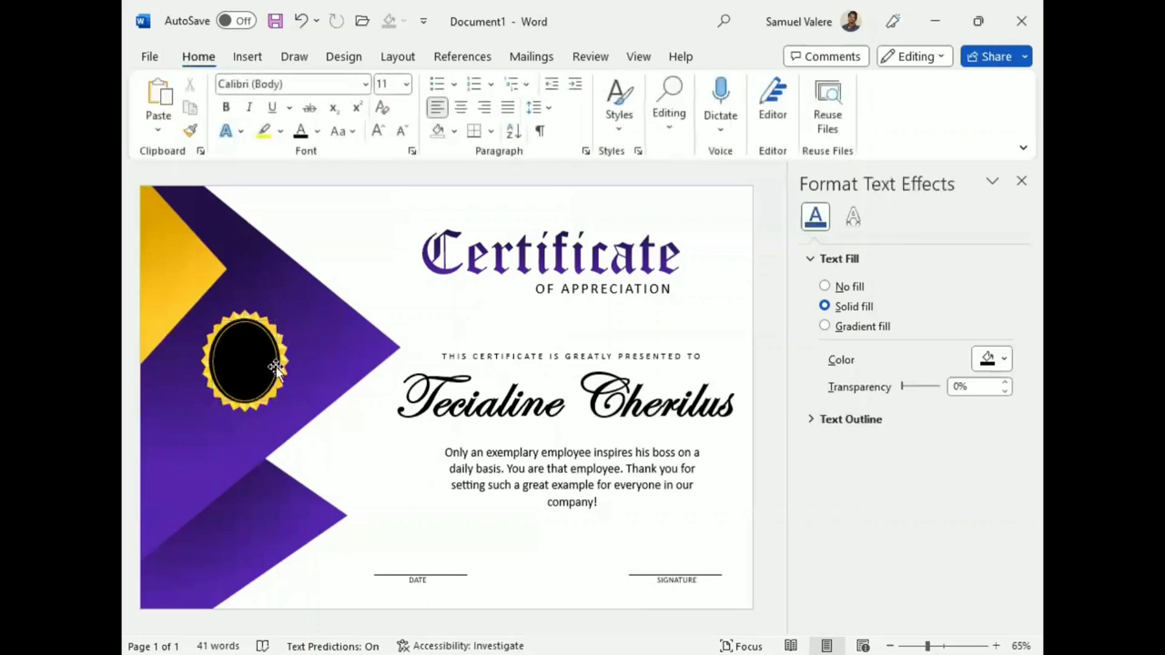
left_click(252, 400)
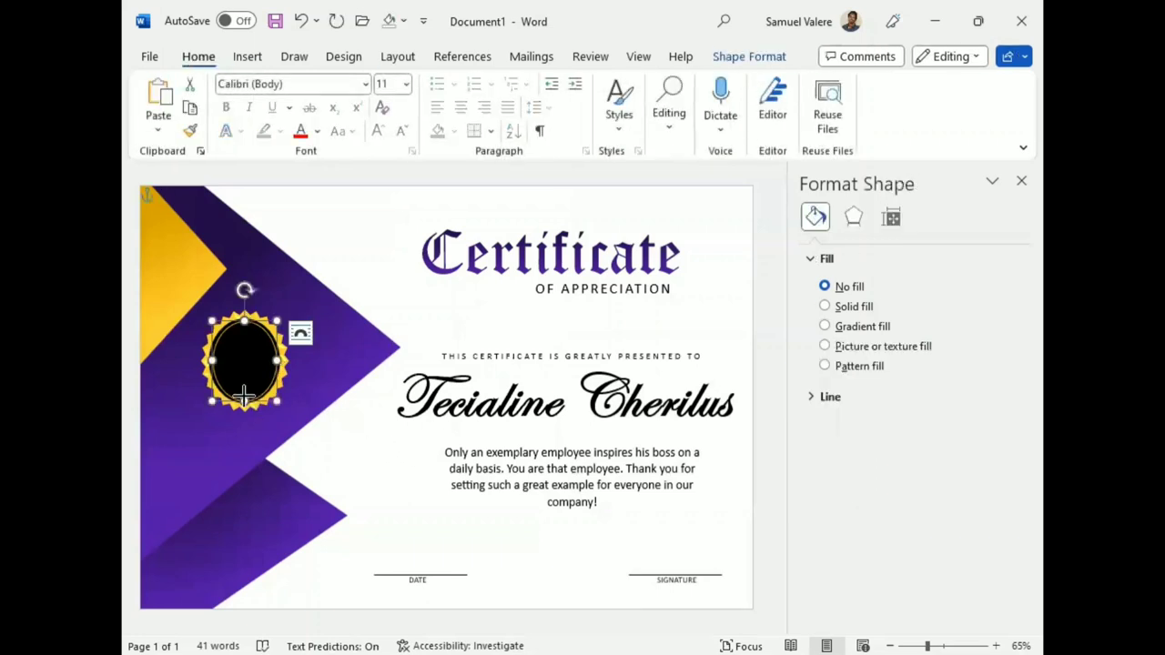
left_click_drag(266, 410, 269, 412)
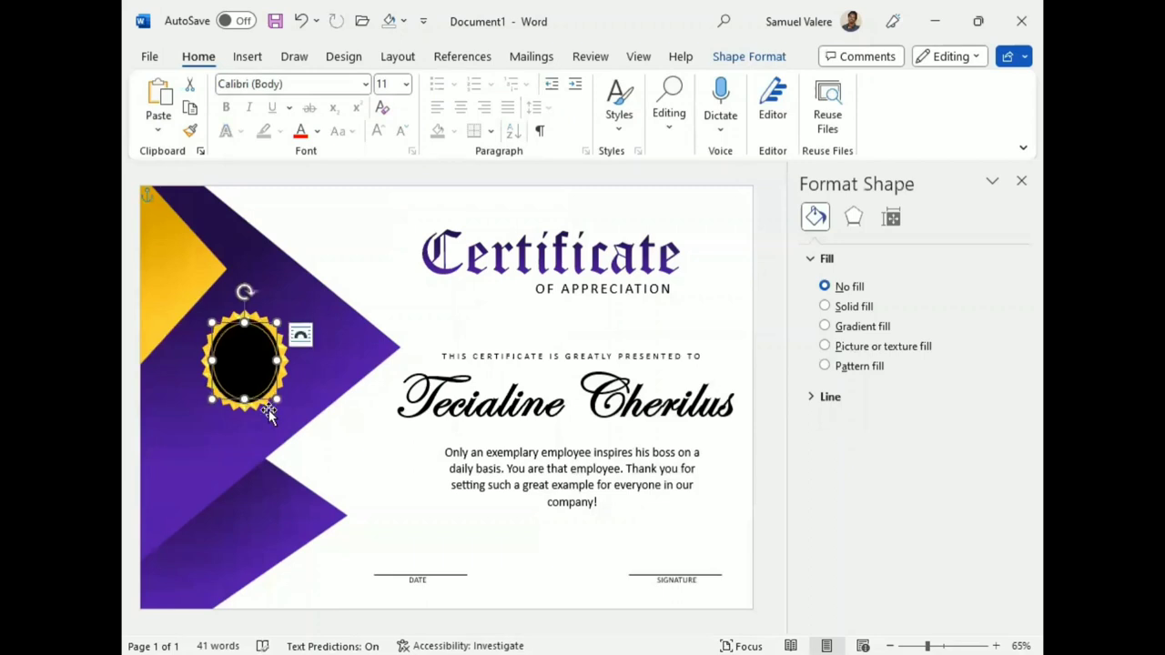
key("ctrl+z")
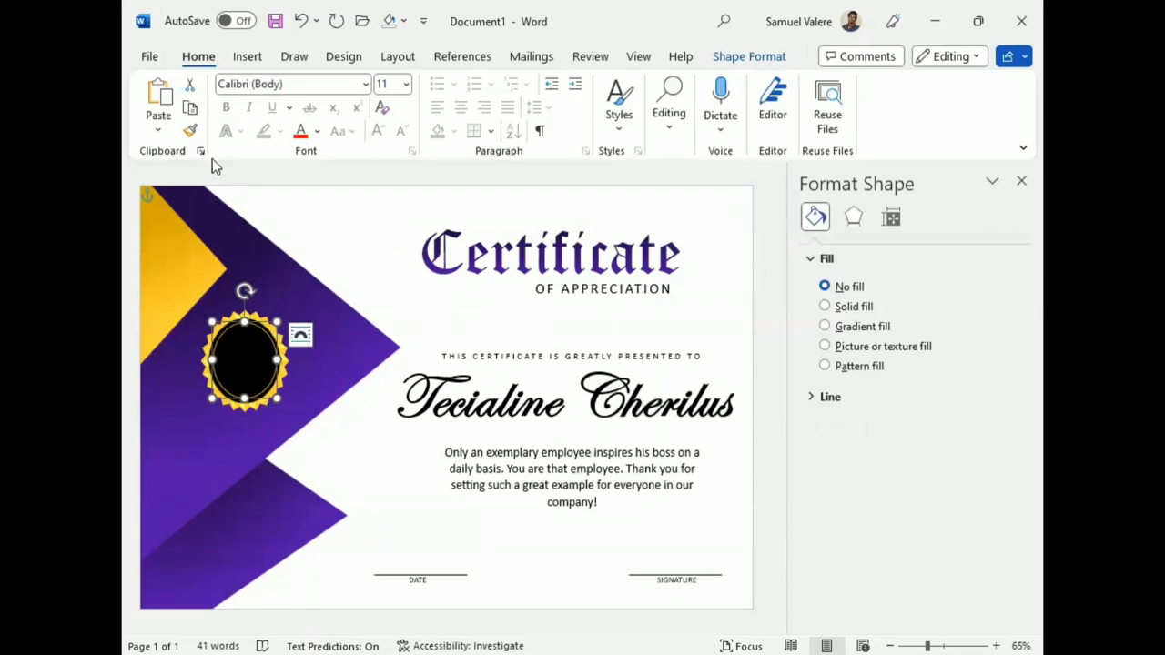
Draw a small text box inside the black oval on the seal
left_click(246, 58)
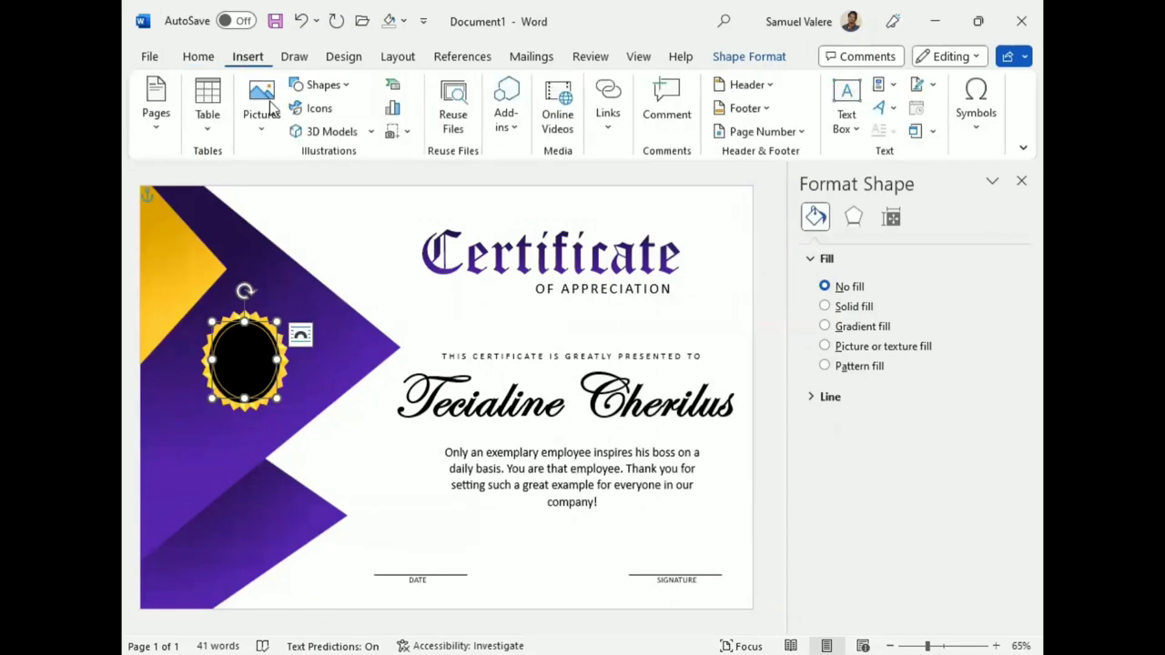
left_click(320, 84)
left_click(328, 128)
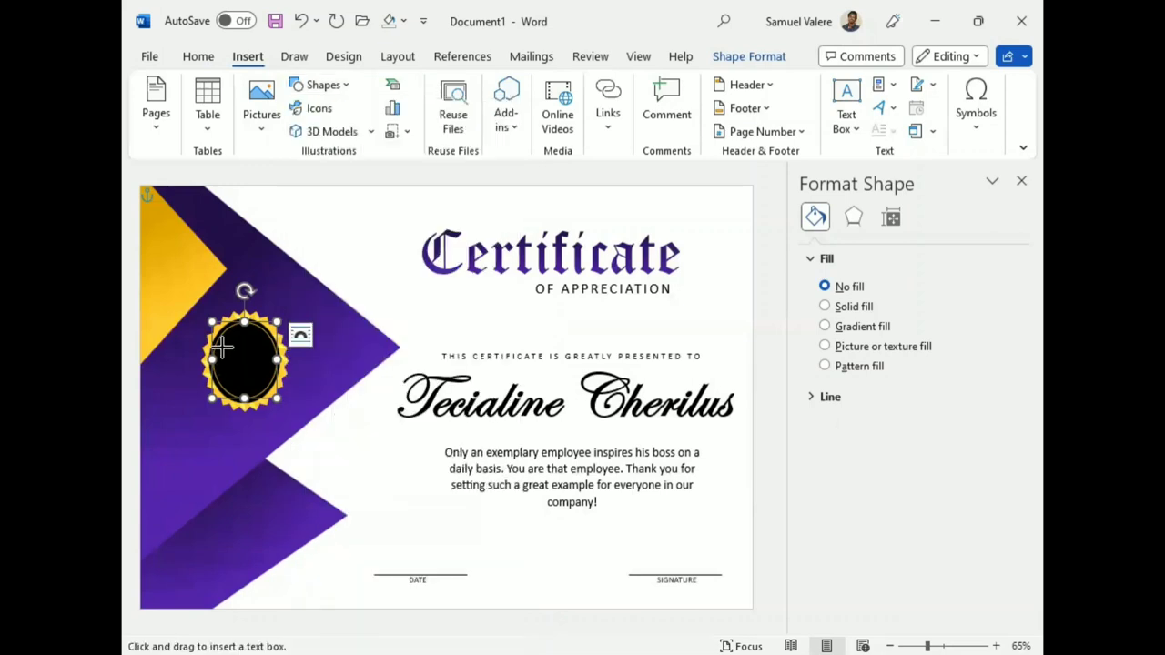
left_click_drag(265, 345, 224, 366)
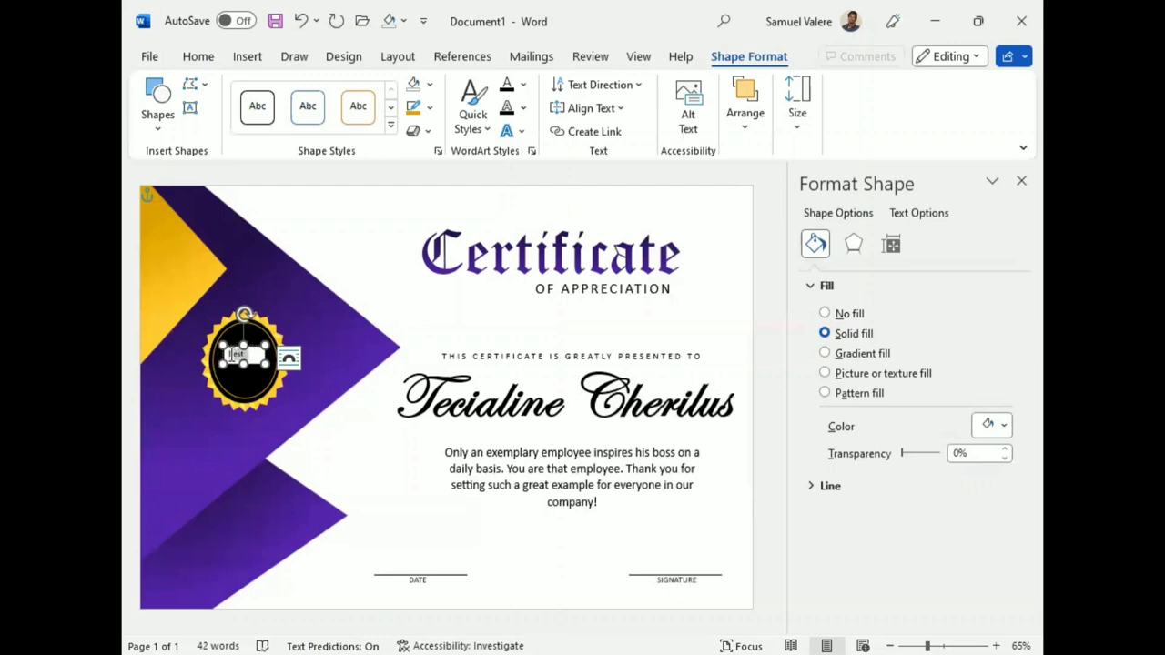
Format the word Best in Edwardian Script ITC, centred, at size 16
double_click(233, 355)
left_click(195, 62)
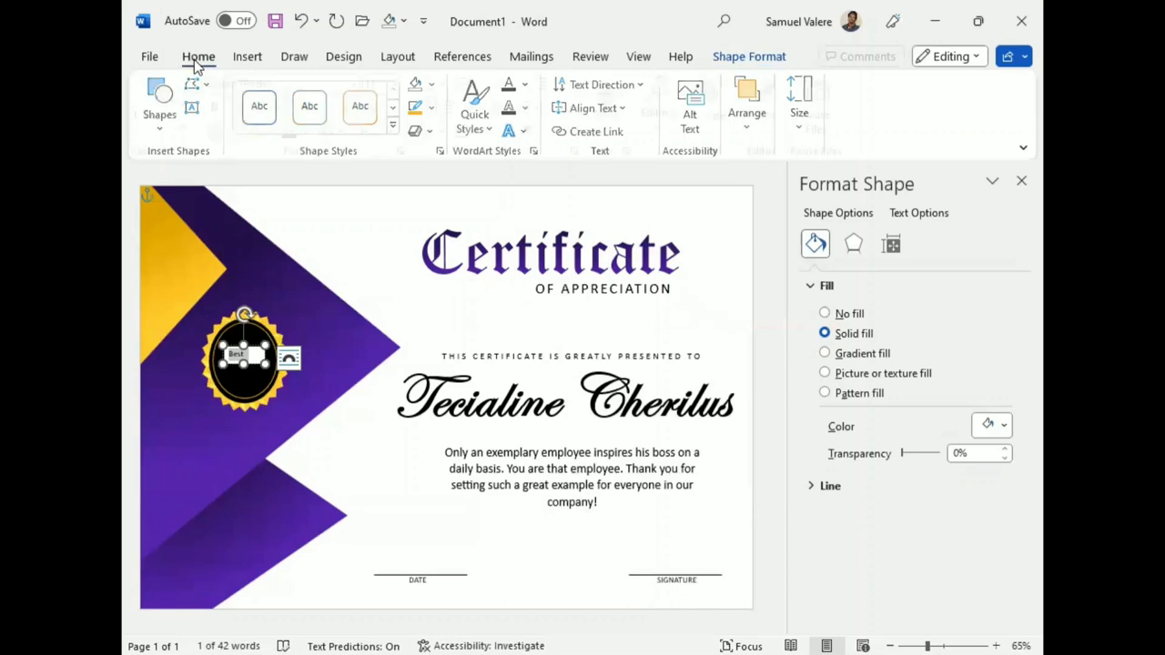
left_click(320, 83)
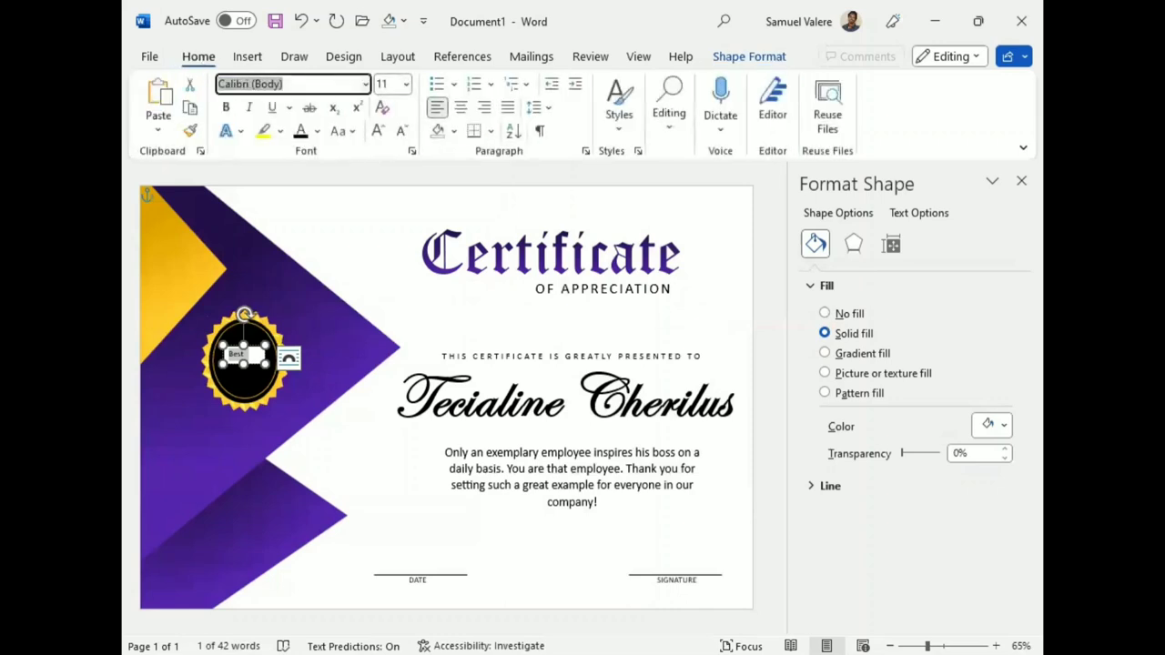
type("Edwardian Script ITC")
key("Return")
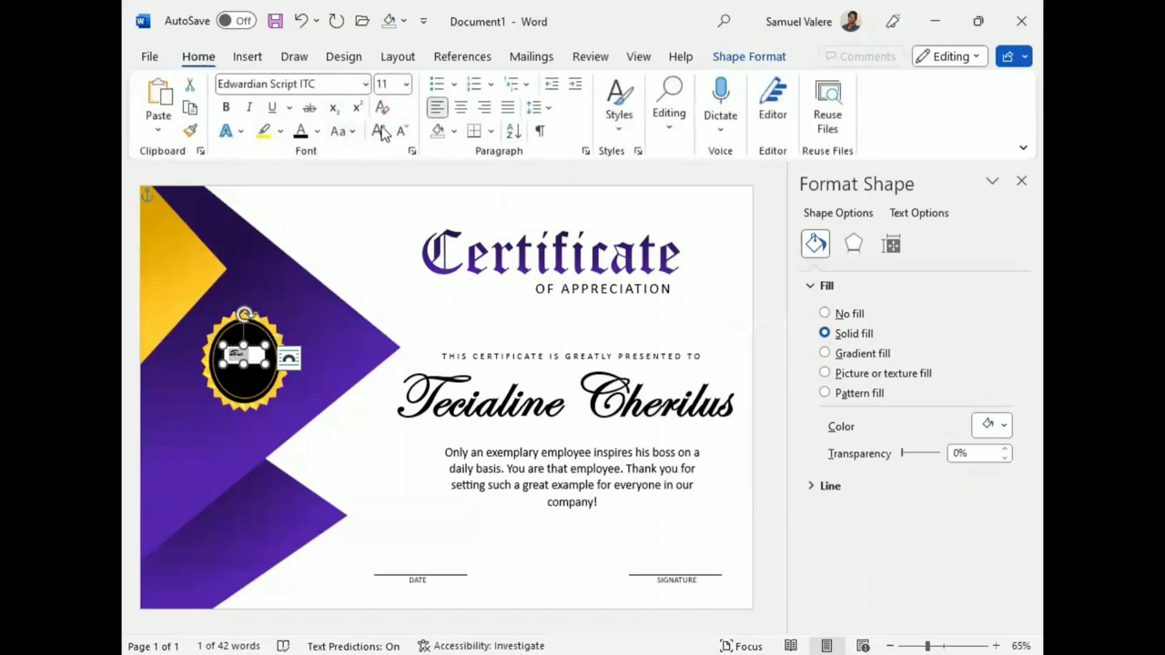
left_click(460, 107)
left_click(377, 131)
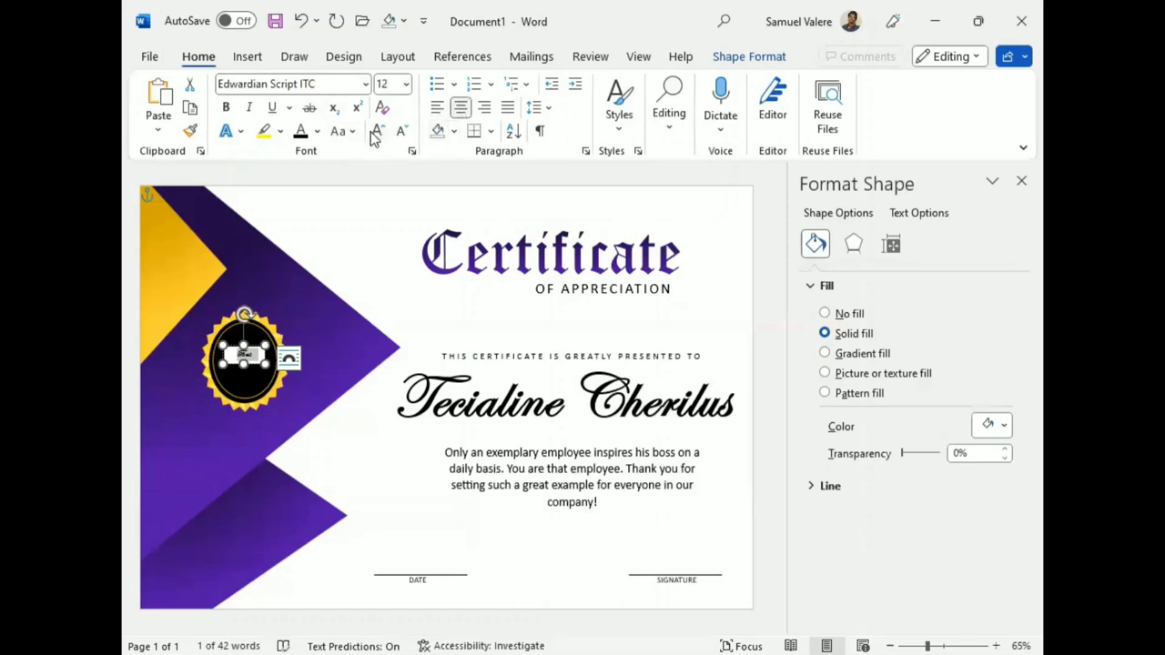
left_click(378, 131)
left_click(381, 130)
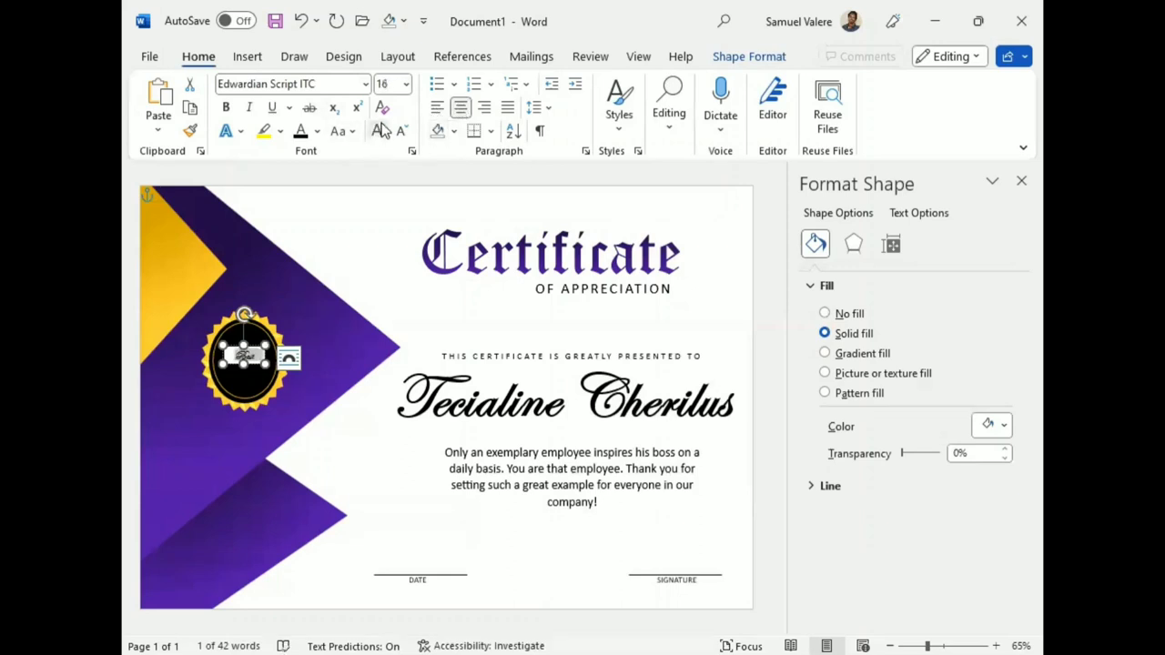
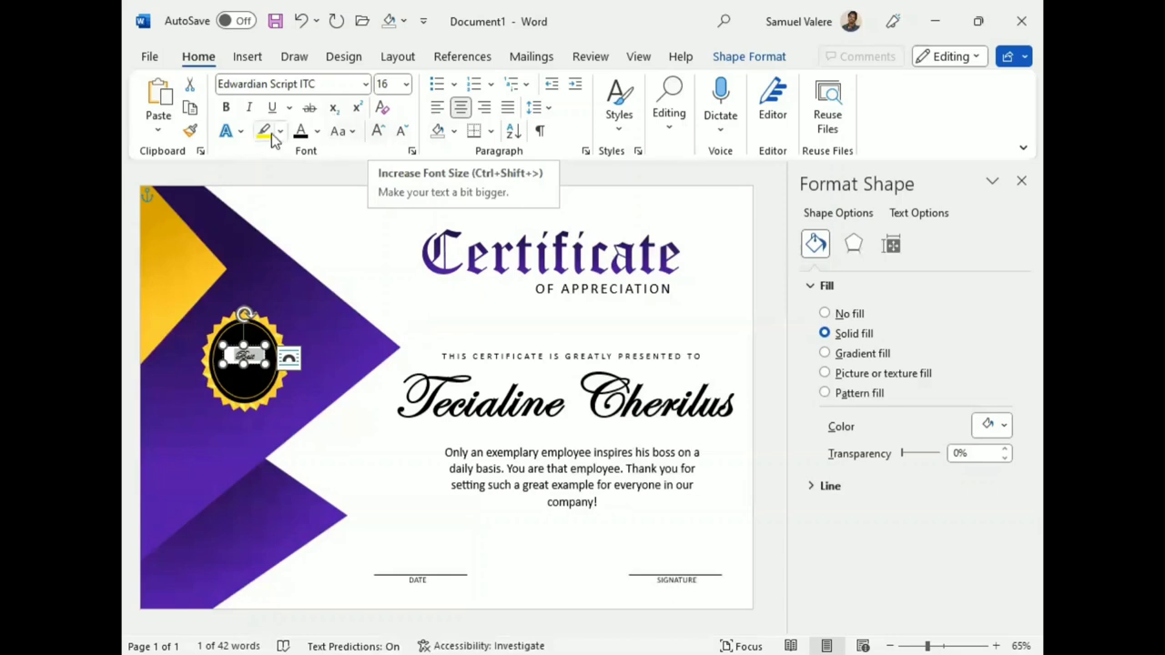
Make the seal's Best text bold and gold
left_click(225, 108)
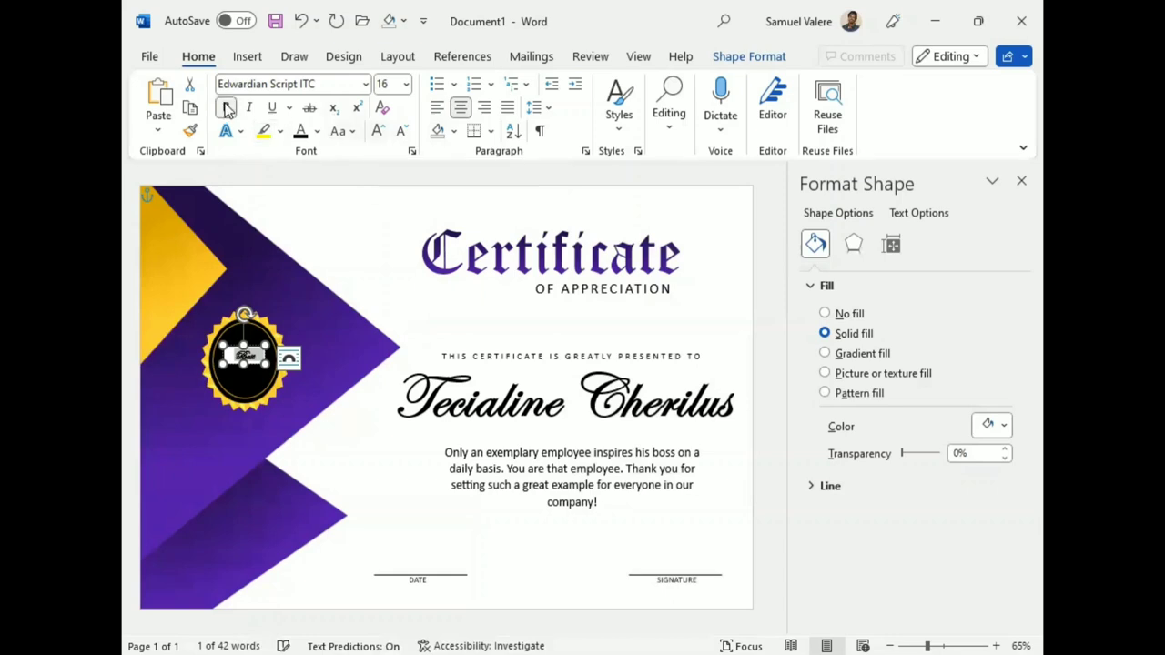
left_click(317, 131)
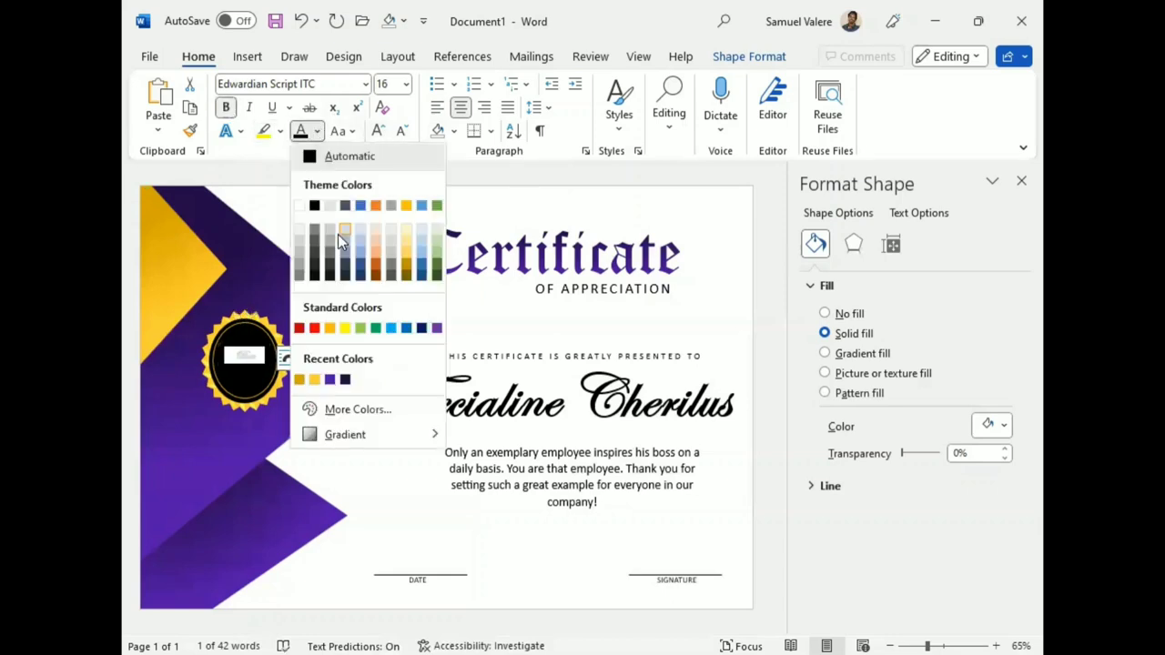
left_click(300, 380)
Set the Best text box's outline colour and give it no fill so the black seal shows
left_click(748, 56)
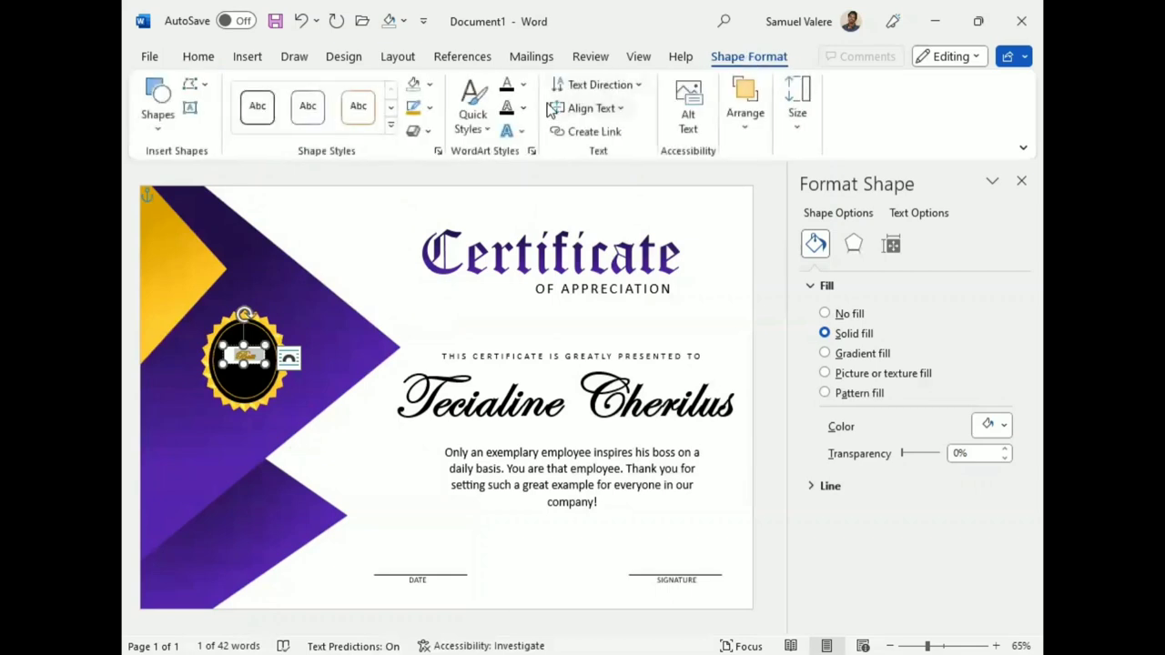
left_click(431, 110)
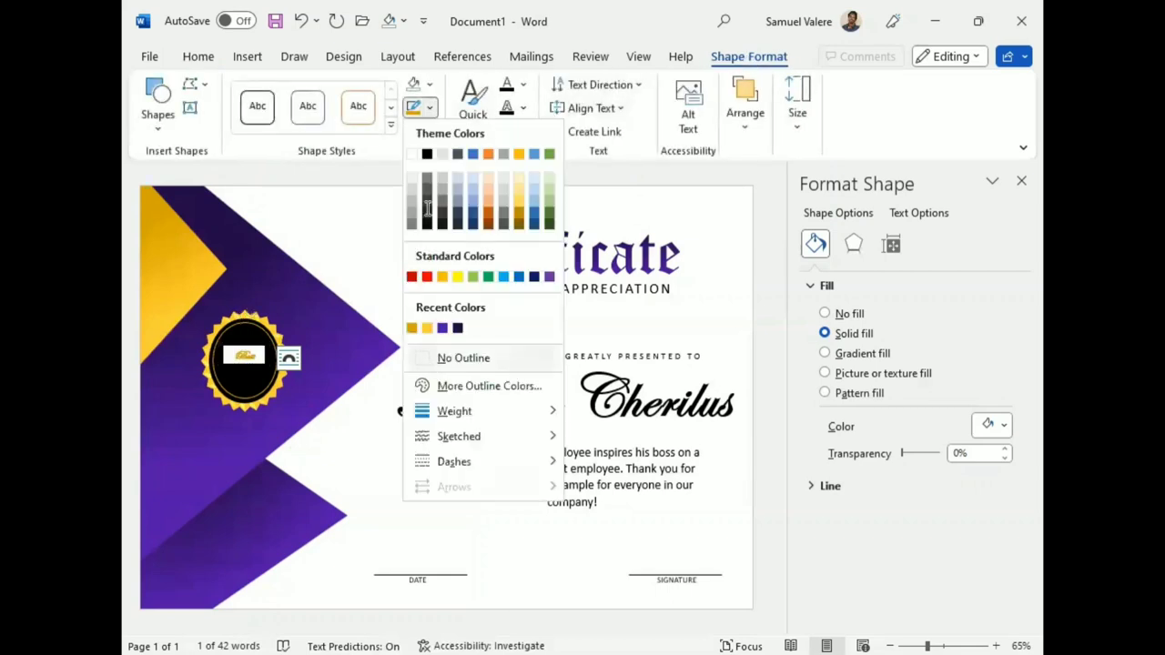
left_click(428, 208)
left_click(433, 333)
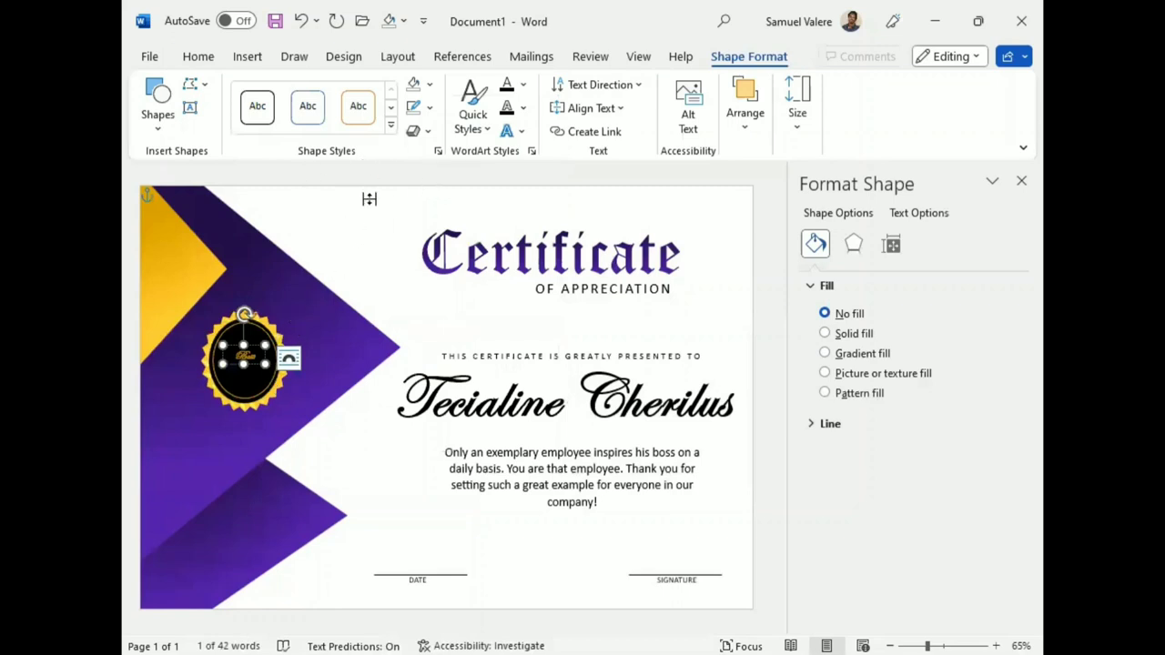
Make Best 24 pt without bold, raise it to the seal's top, and duplicate it below
double_click(255, 360)
left_click(196, 63)
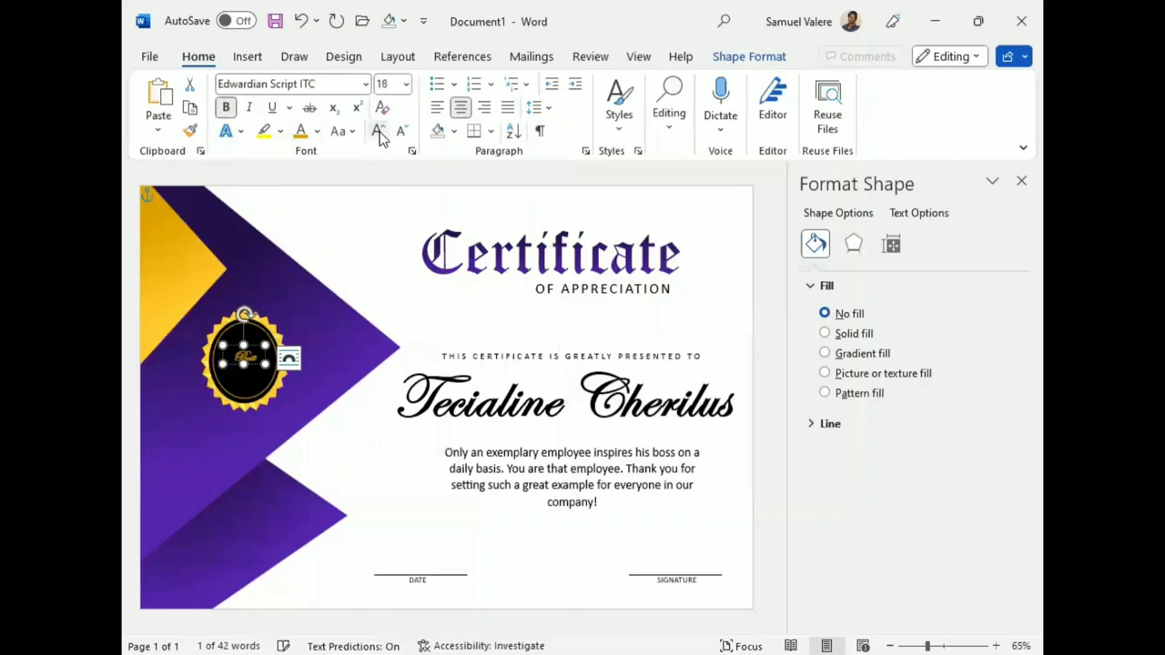
left_click(378, 131)
left_click(242, 364)
left_click(242, 364)
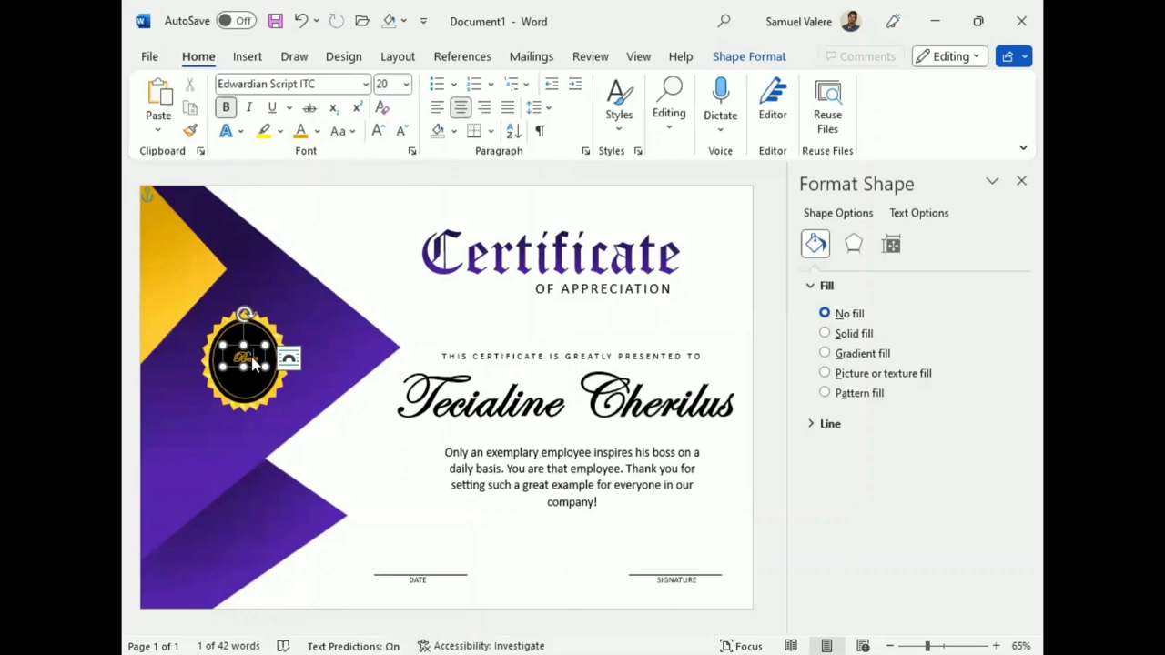
left_click(225, 107)
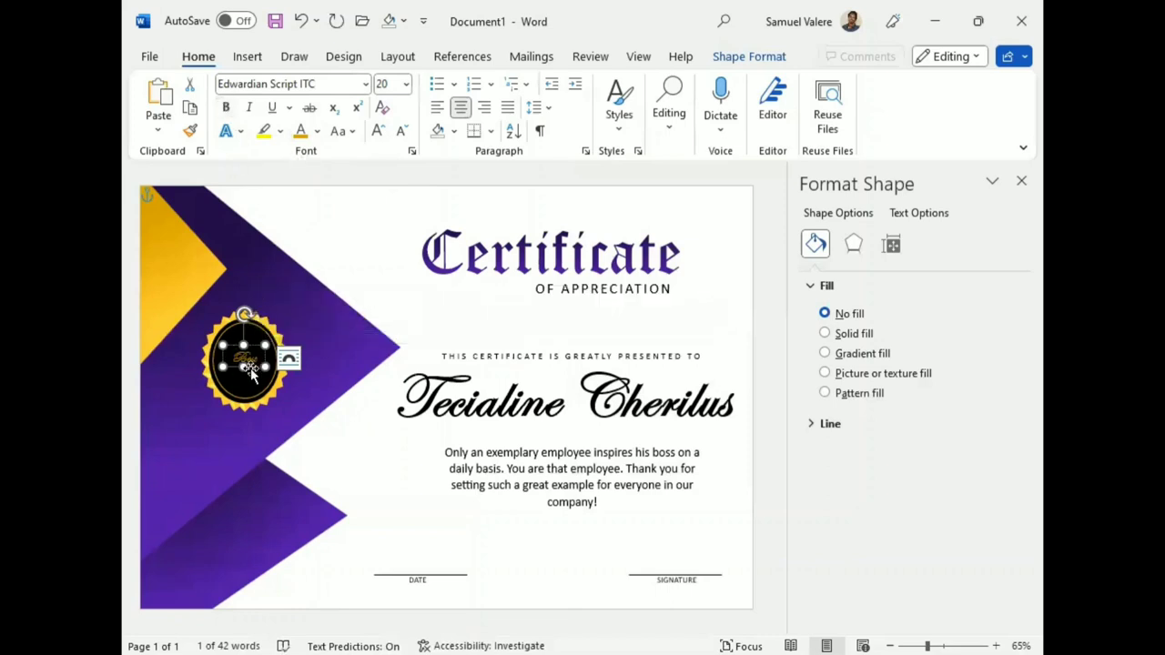
left_click(378, 130)
left_click(378, 130)
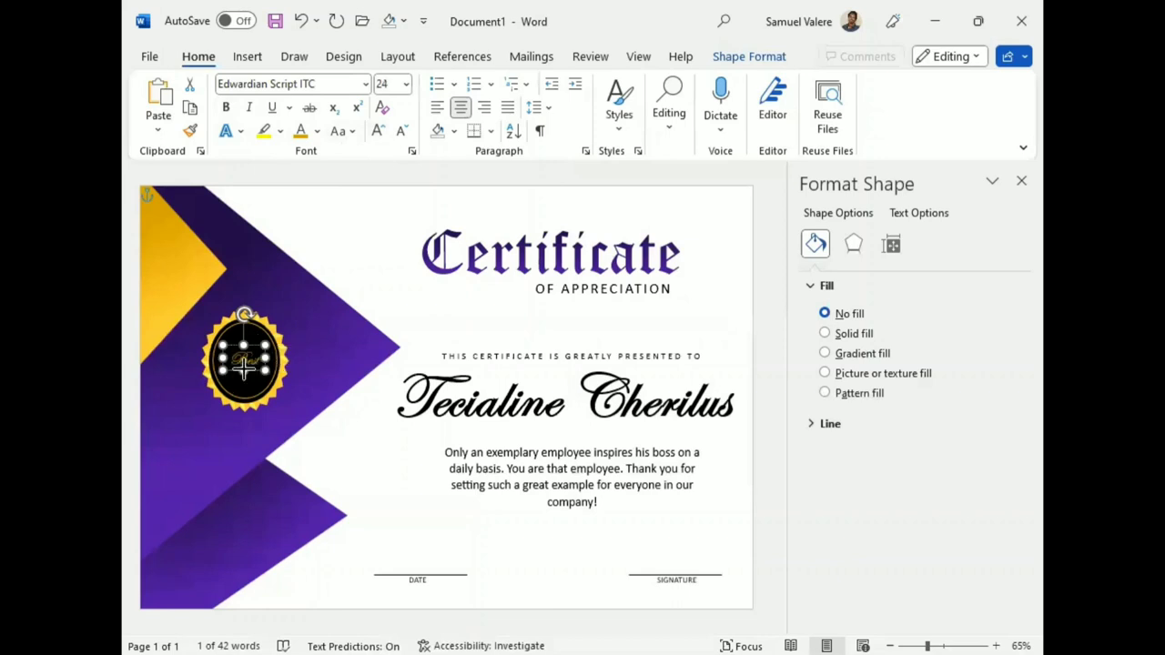
left_click_drag(242, 367, 248, 356)
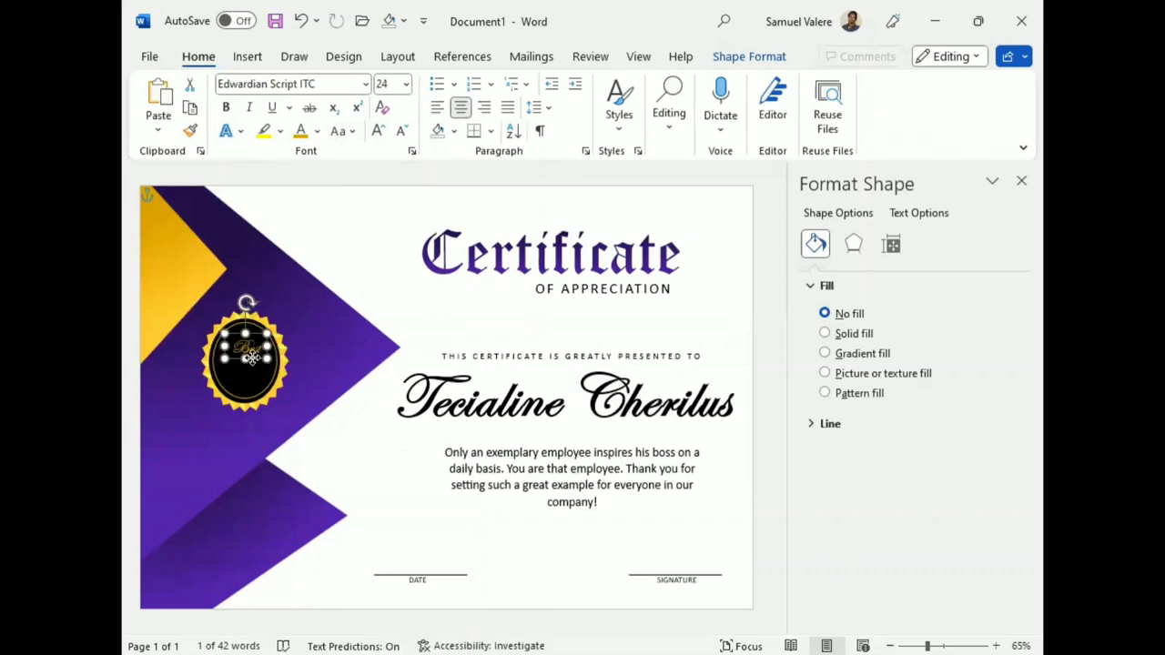
mouse_move(274, 301)
left_mouse_down()
mouse_move(255, 310)
mouse_move(247, 378)
left_mouse_up()
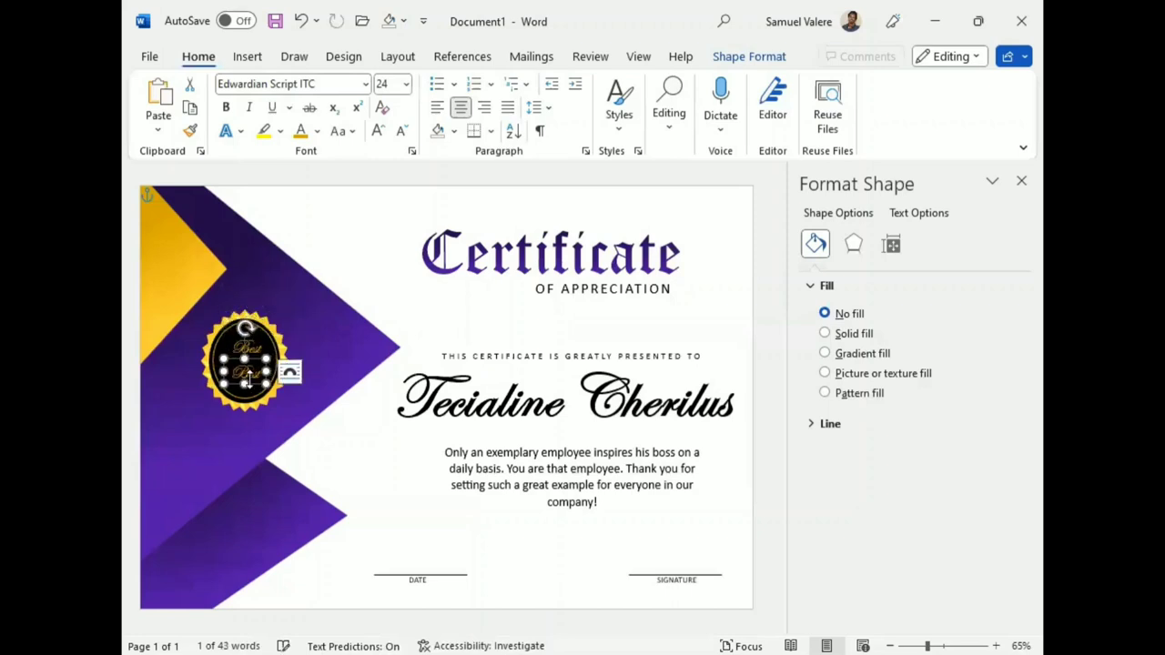
Set the lower Award label's font to Impact
left_click(248, 374)
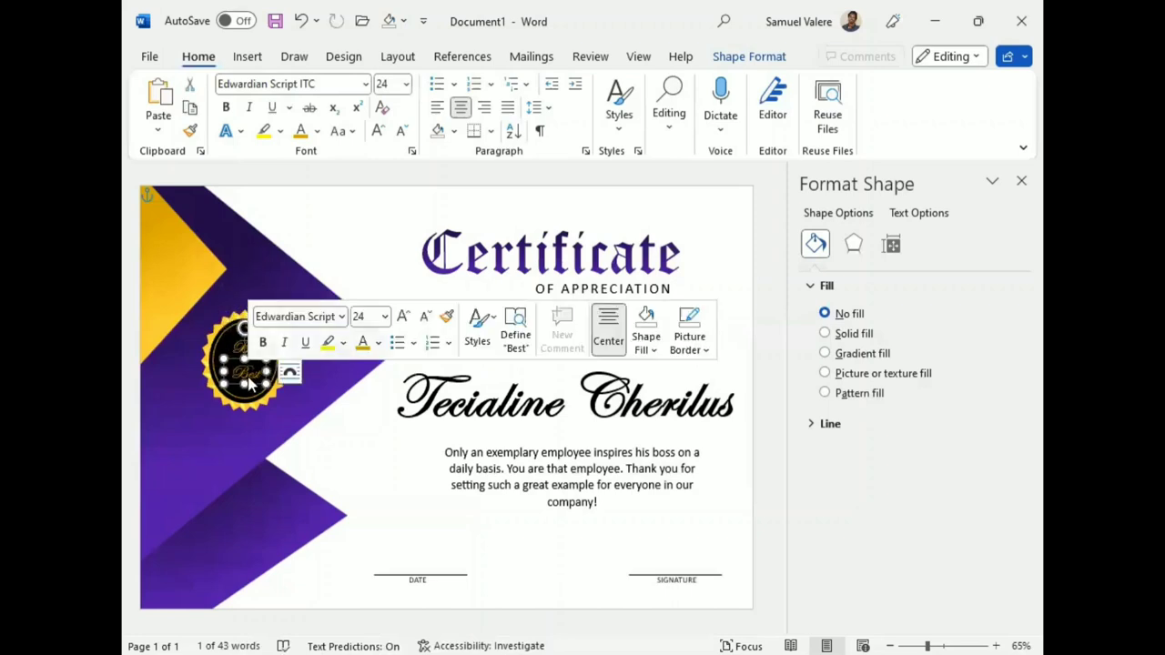
key("ctrl+z")
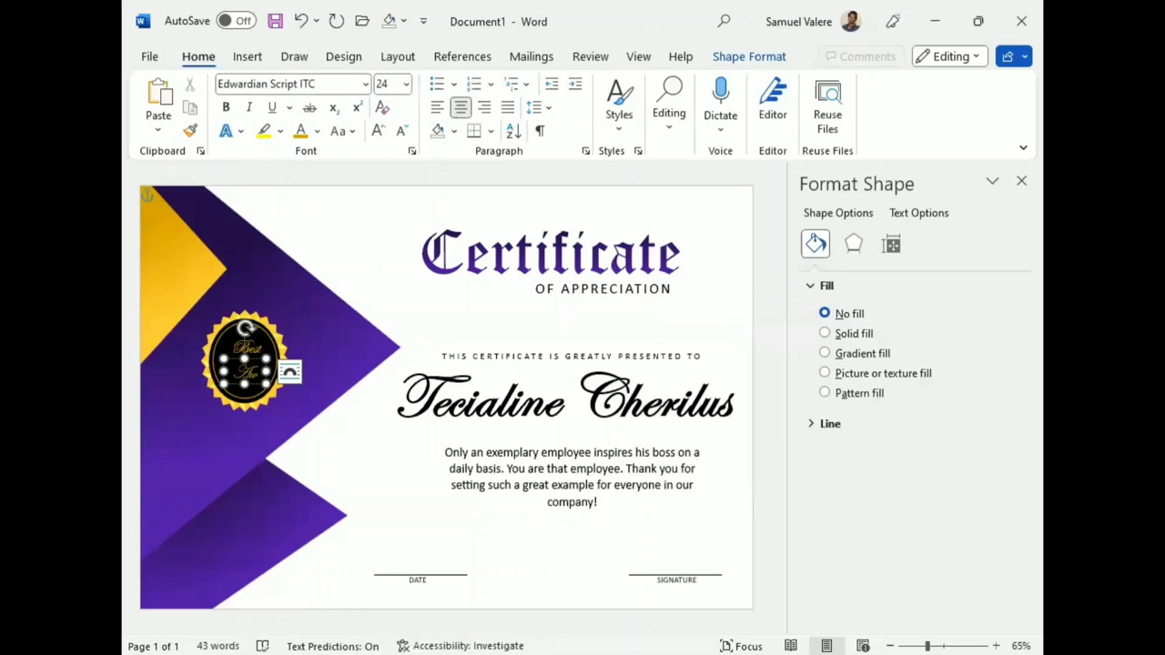
key("ctrl+y")
left_click(282, 371)
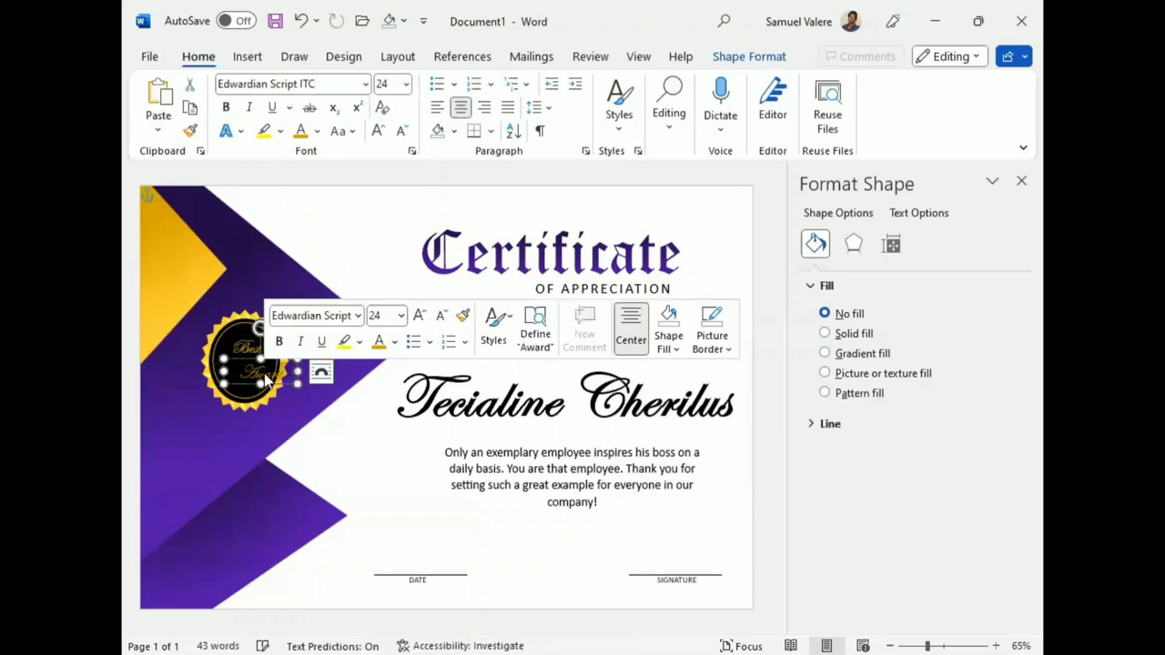
left_click(322, 315)
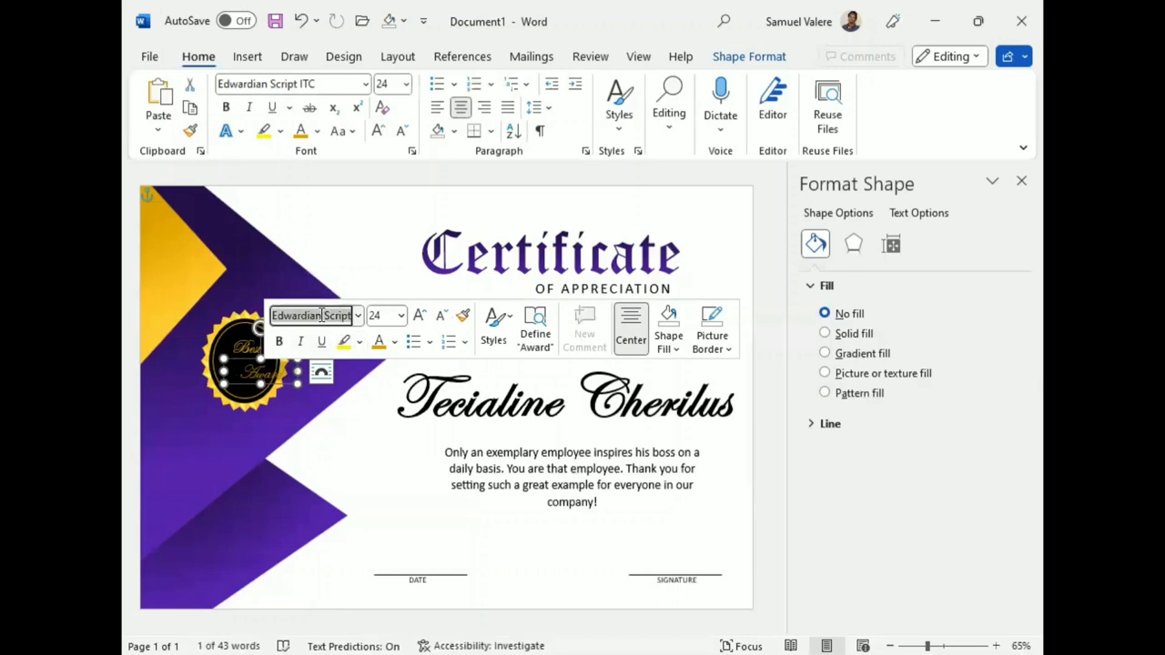
left_click(366, 84)
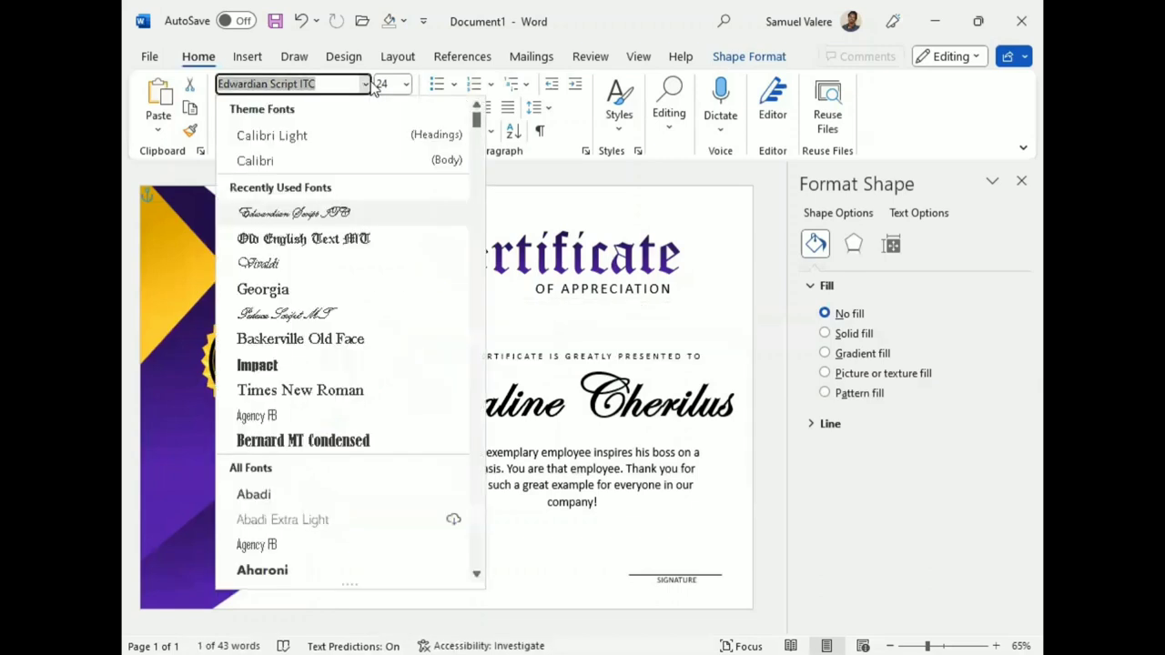
left_click(260, 364)
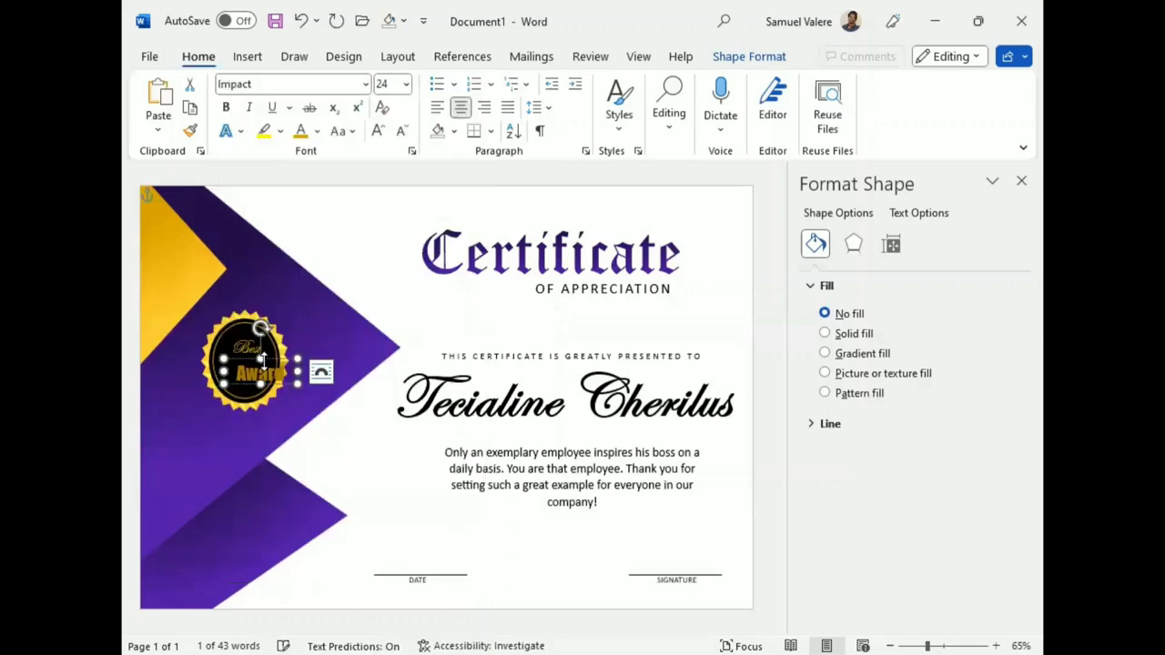
Change Award to UPPERCASE and size it to 18 pt
left_click(400, 133)
left_click(338, 131)
left_click(378, 206)
left_click(401, 133)
left_click(400, 133)
Narrow the AWARD text box and centre it beneath Best
left_click_drag(294, 366, 279, 365)
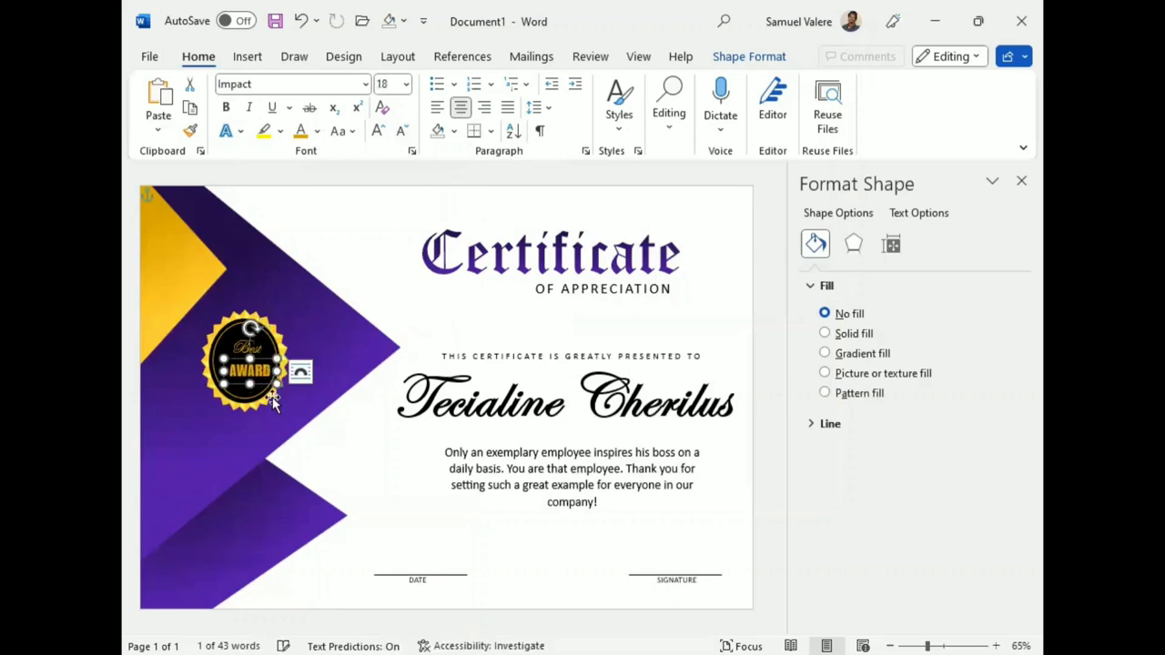
left_click_drag(263, 383, 256, 381)
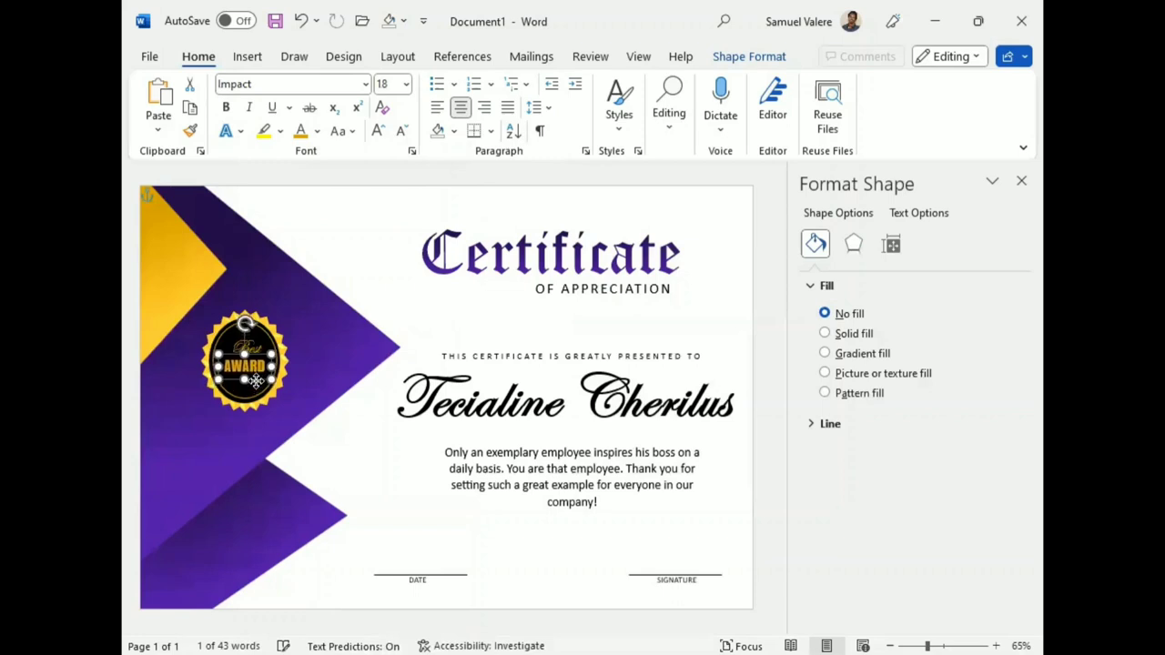
left_click_drag(256, 380, 256, 379)
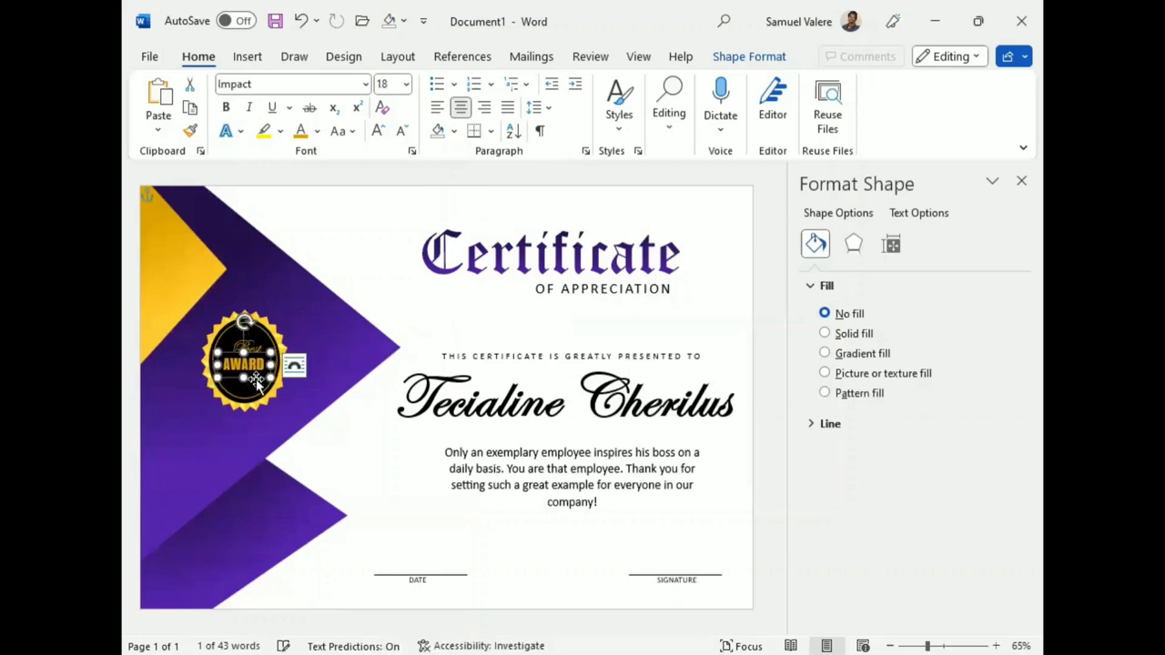
Duplicate the gold Best label beneath AWARD and change its text to 2025
left_click(339, 444)
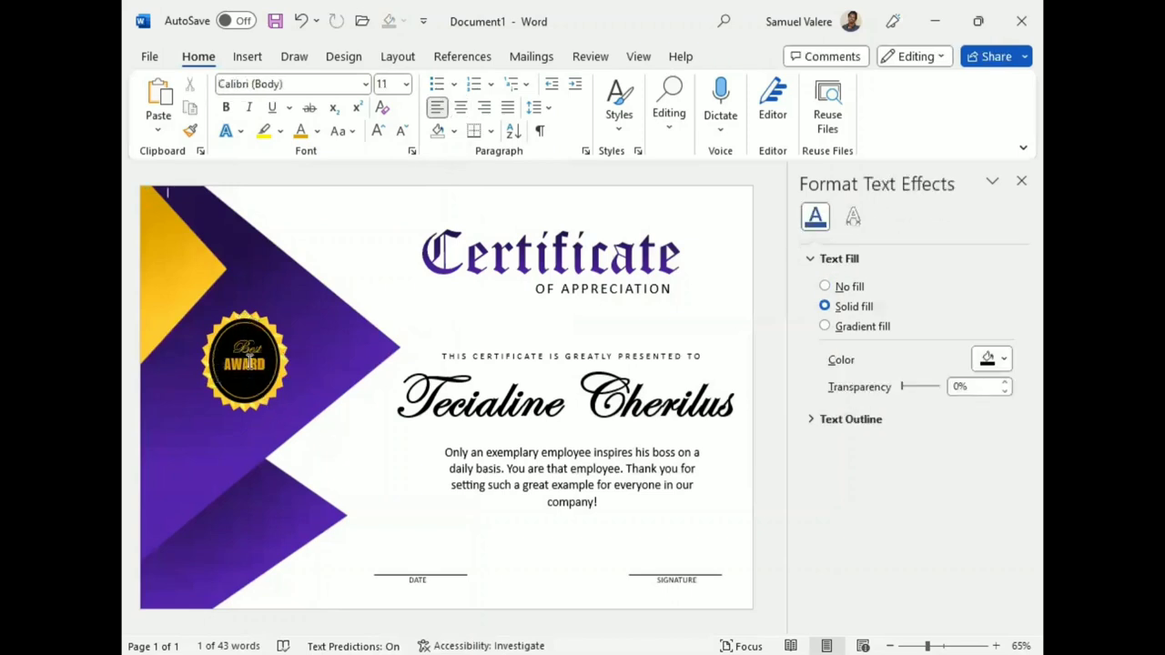
left_click(248, 344)
double_click(253, 335)
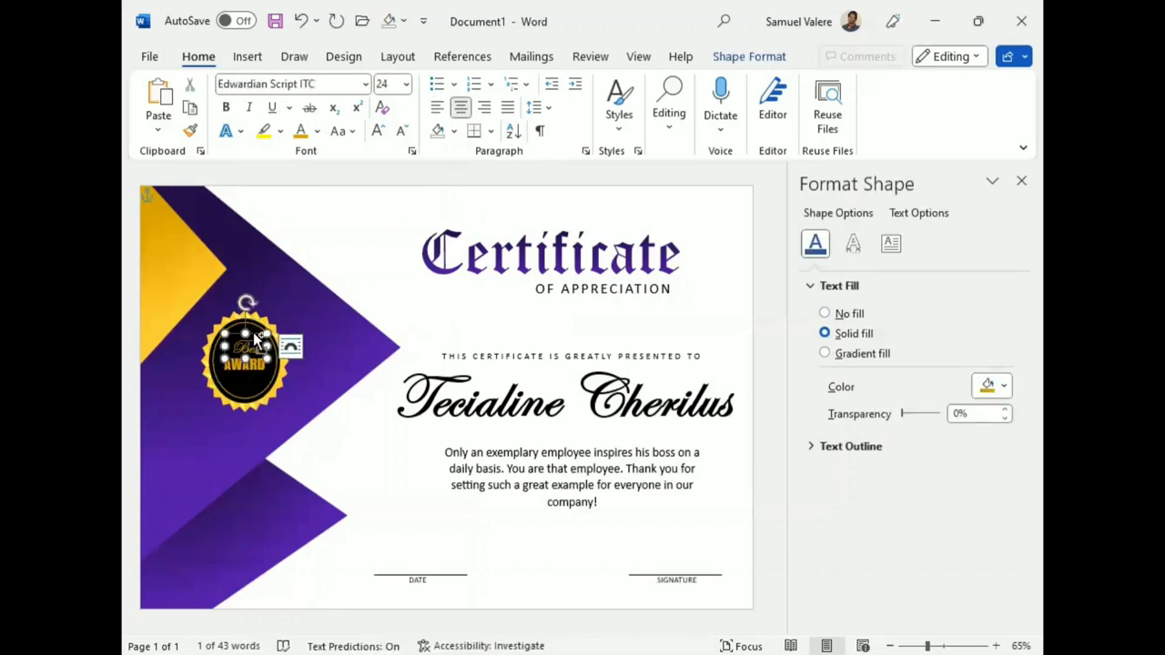
left_click_drag(253, 335, 249, 390, "ctrl")
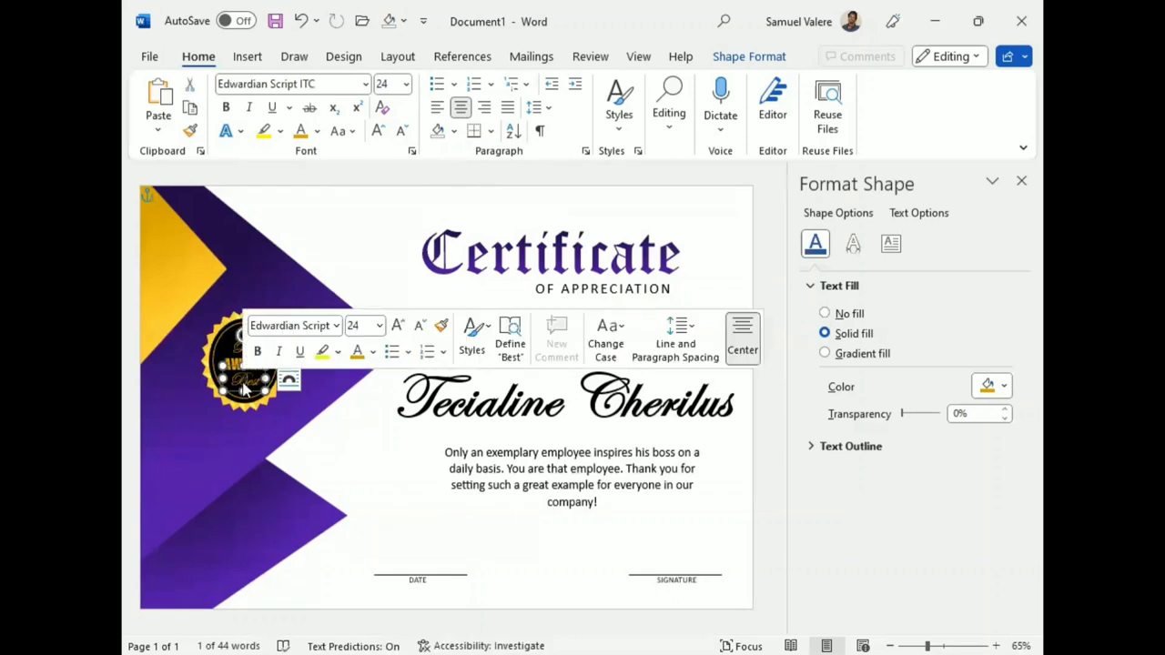
left_click(244, 389)
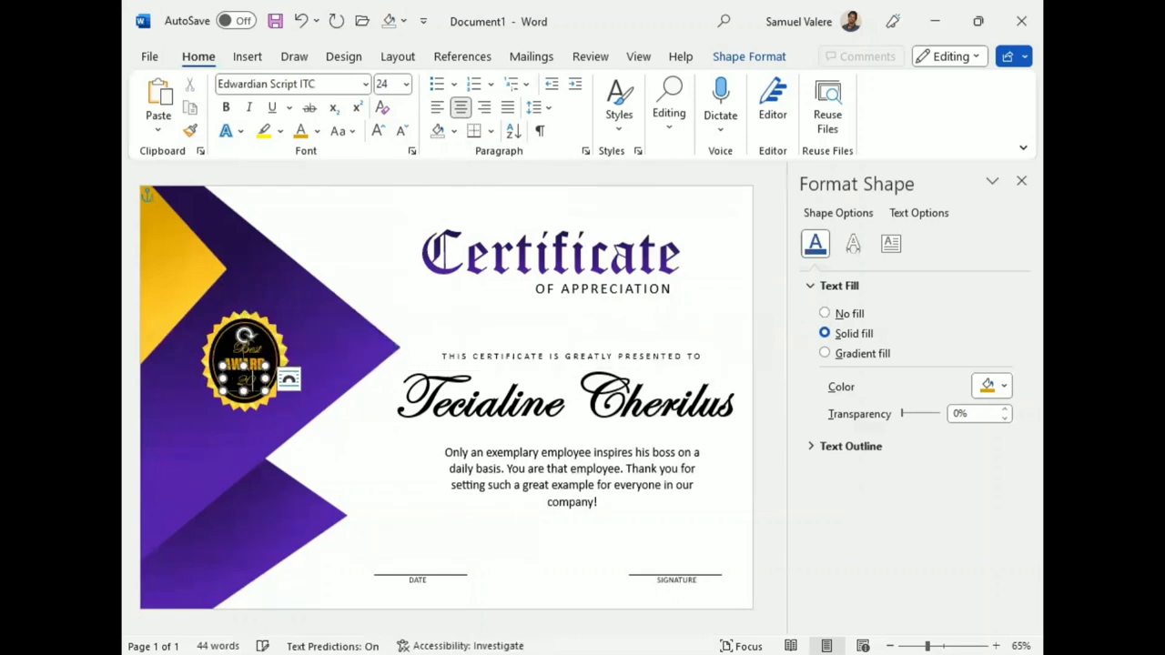
type("202")
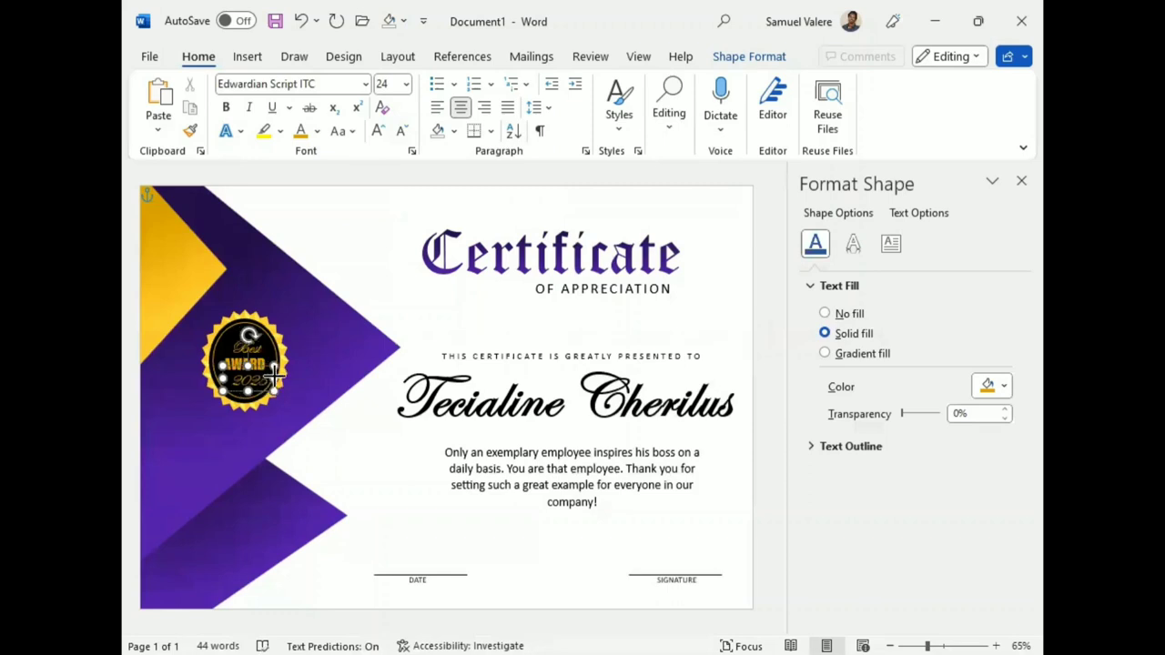
type("5")
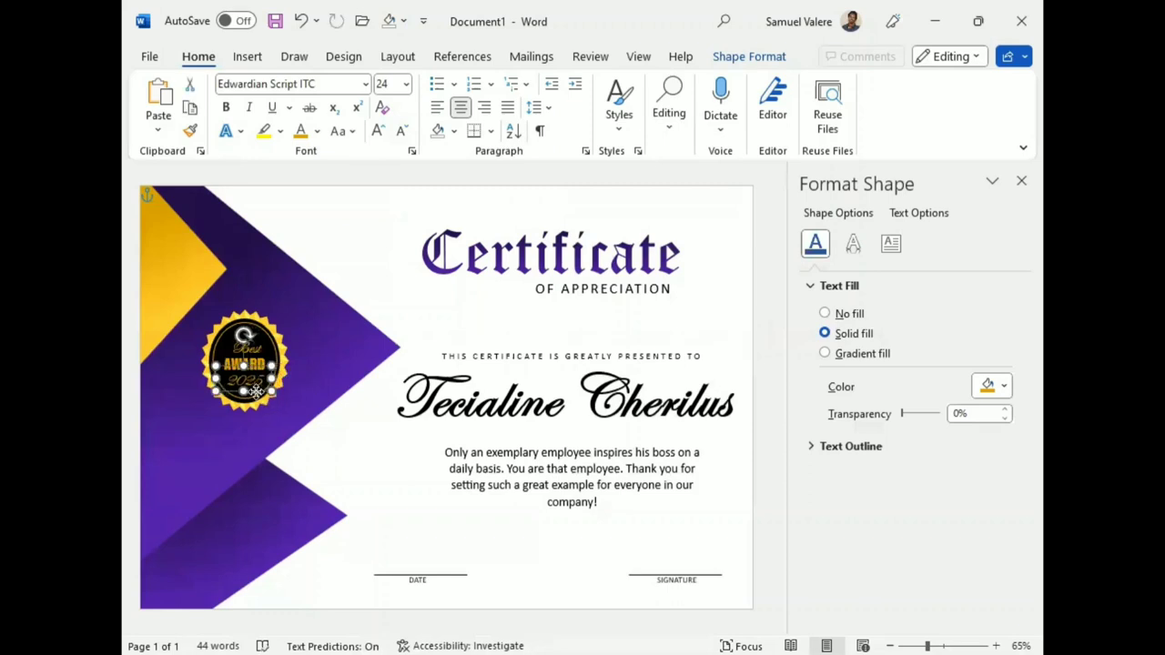